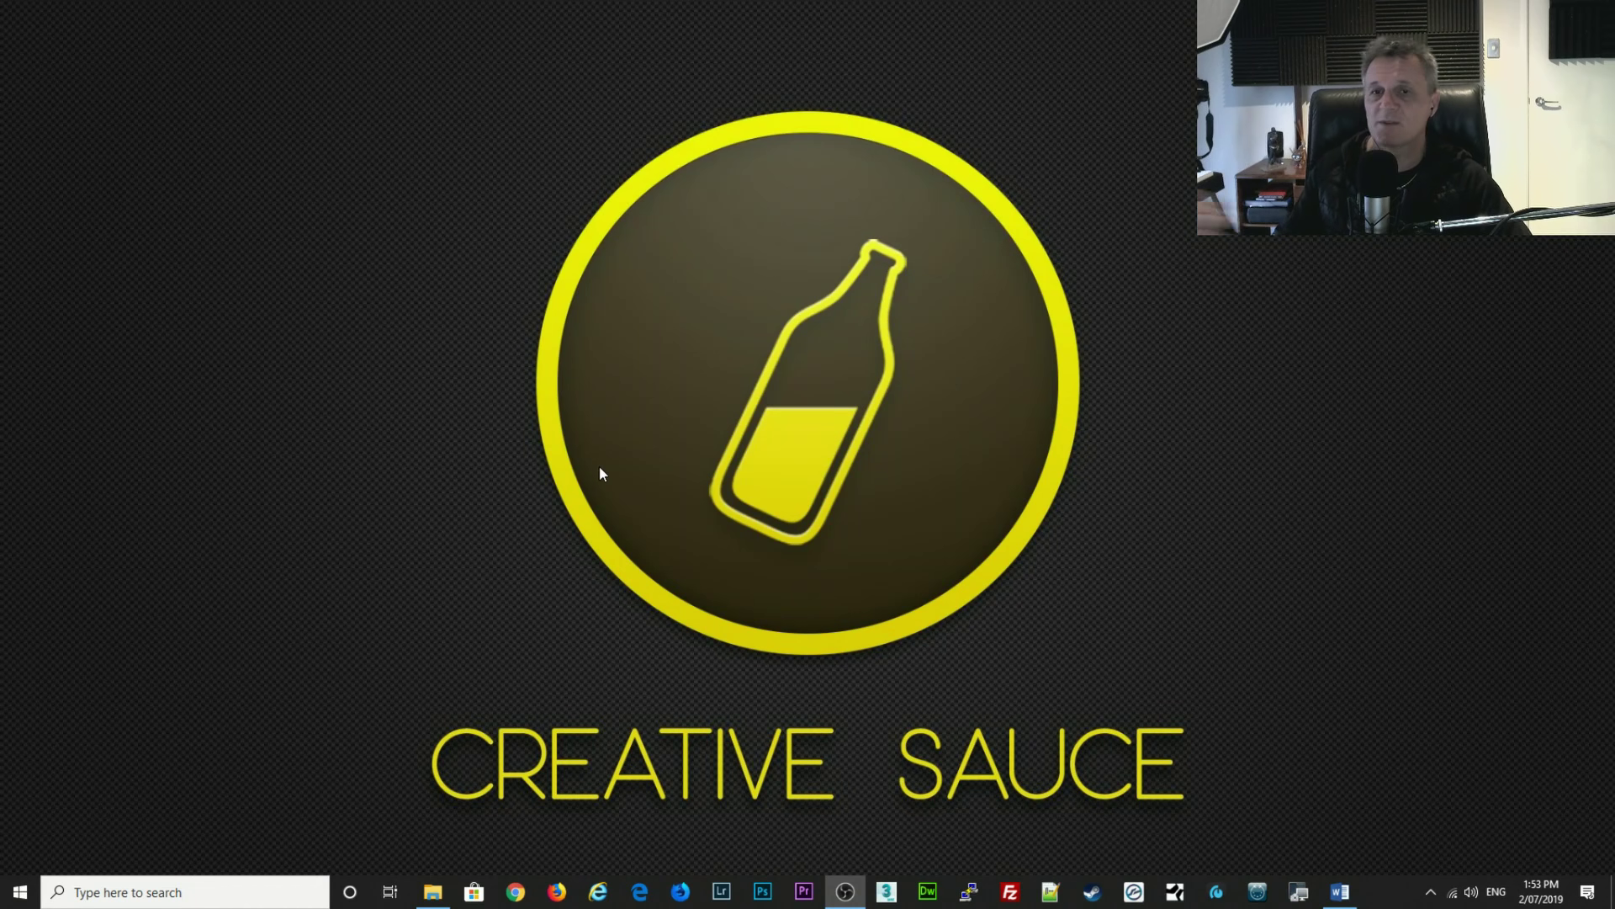
# Open the advanced power settings of the High performance plan from Windows Power Options.
pyautogui.rightClick(18, 891)
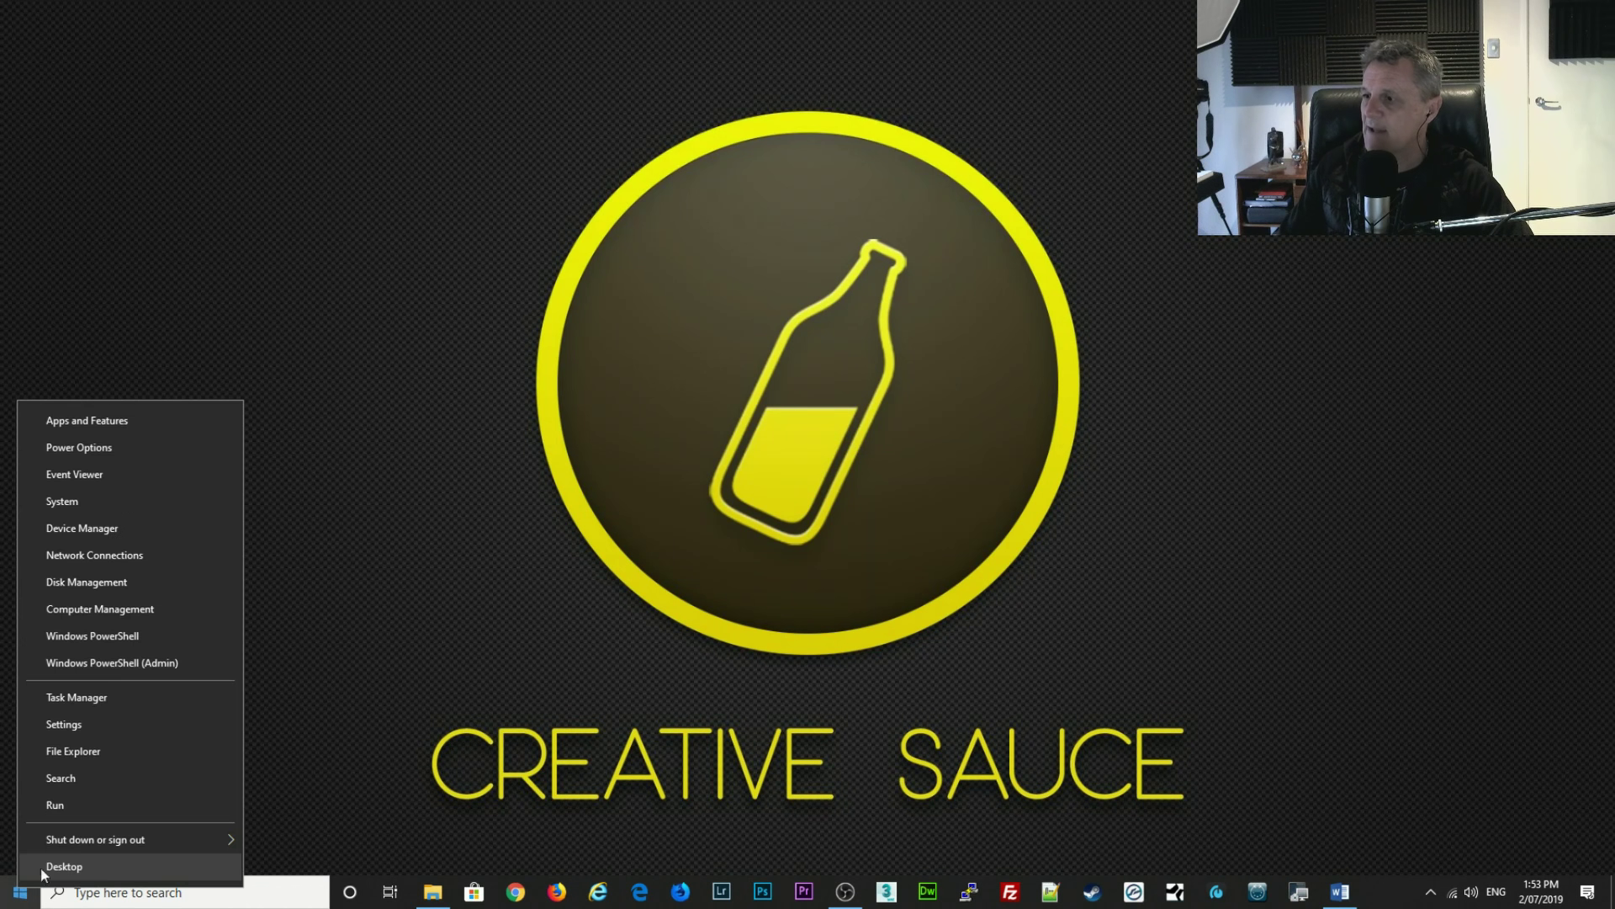
pyautogui.click(89, 447)
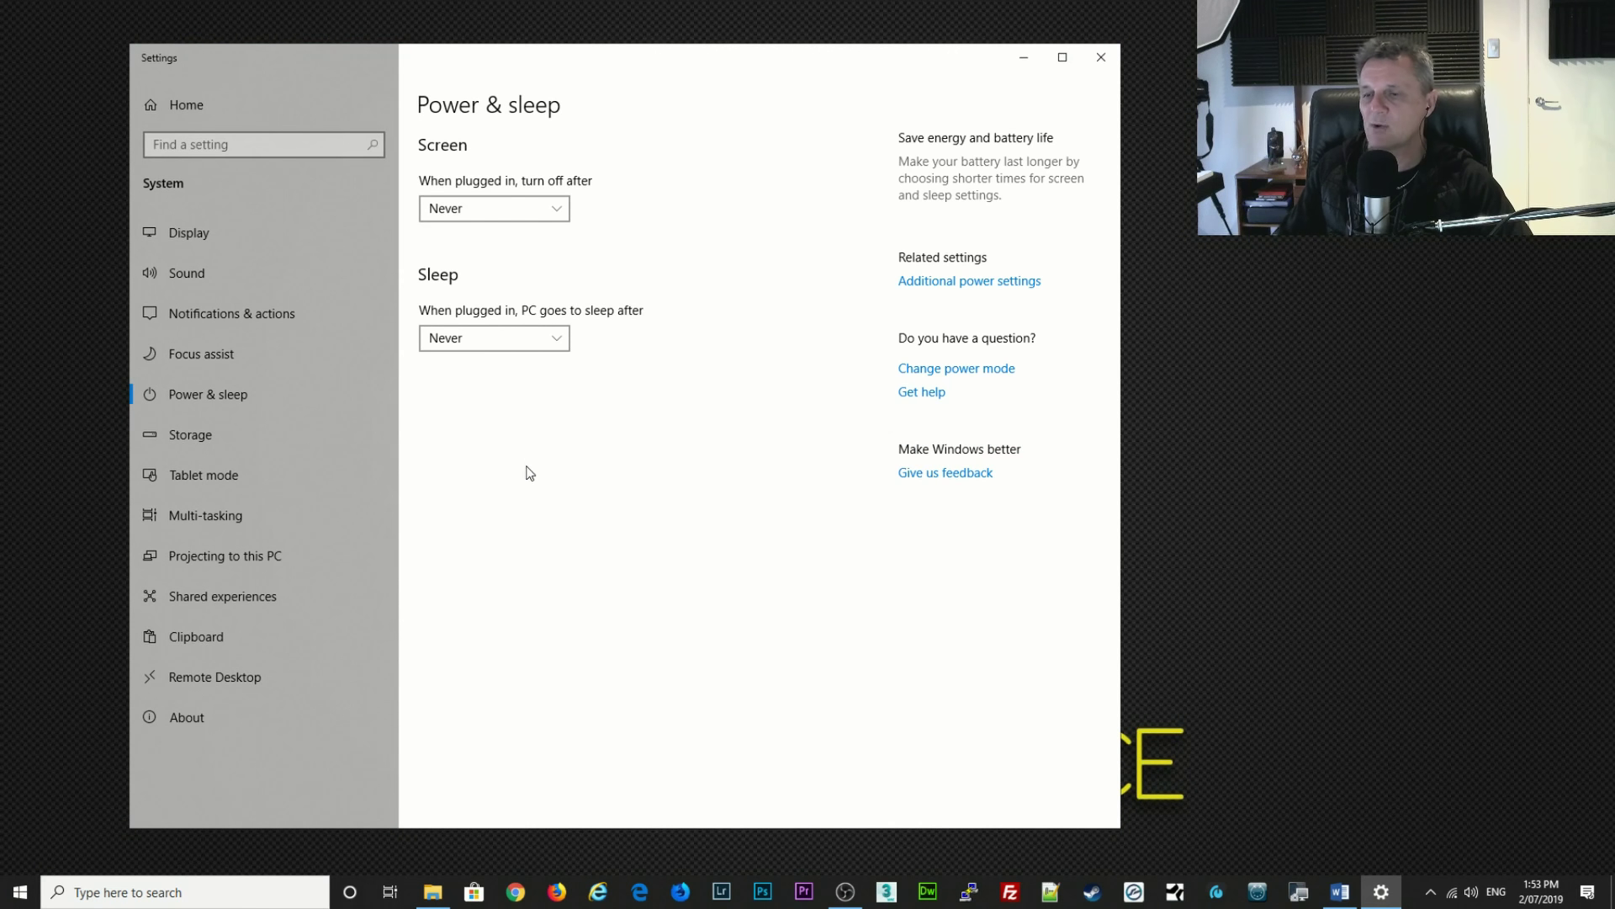
pyautogui.click(974, 293)
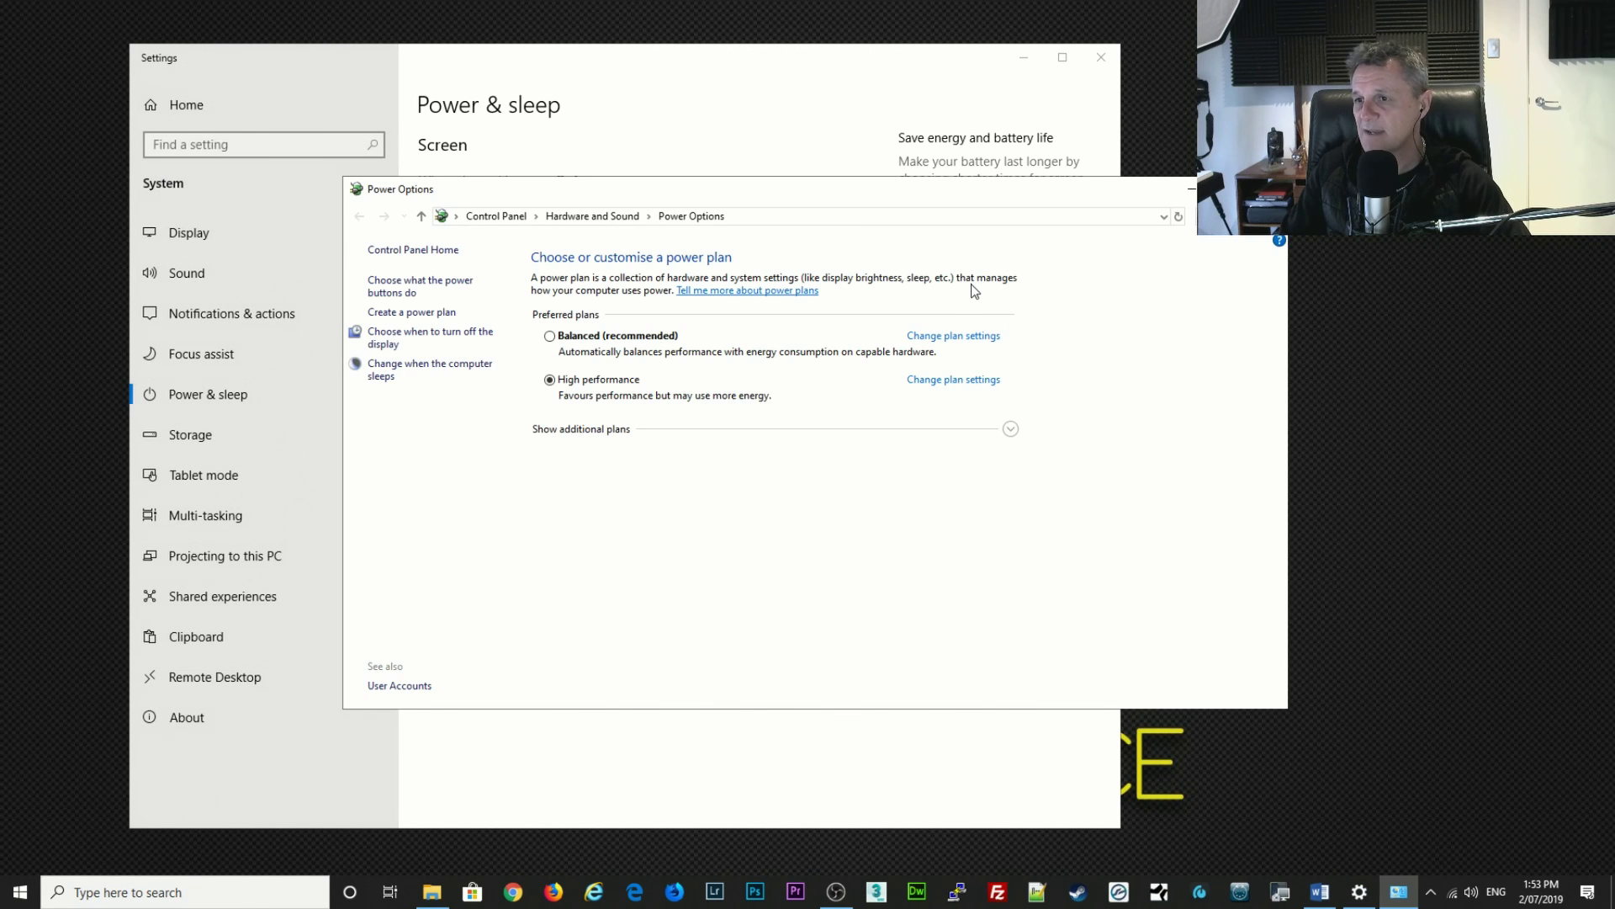
pyautogui.moveTo(658, 197); pyautogui.dragTo(664, 191)
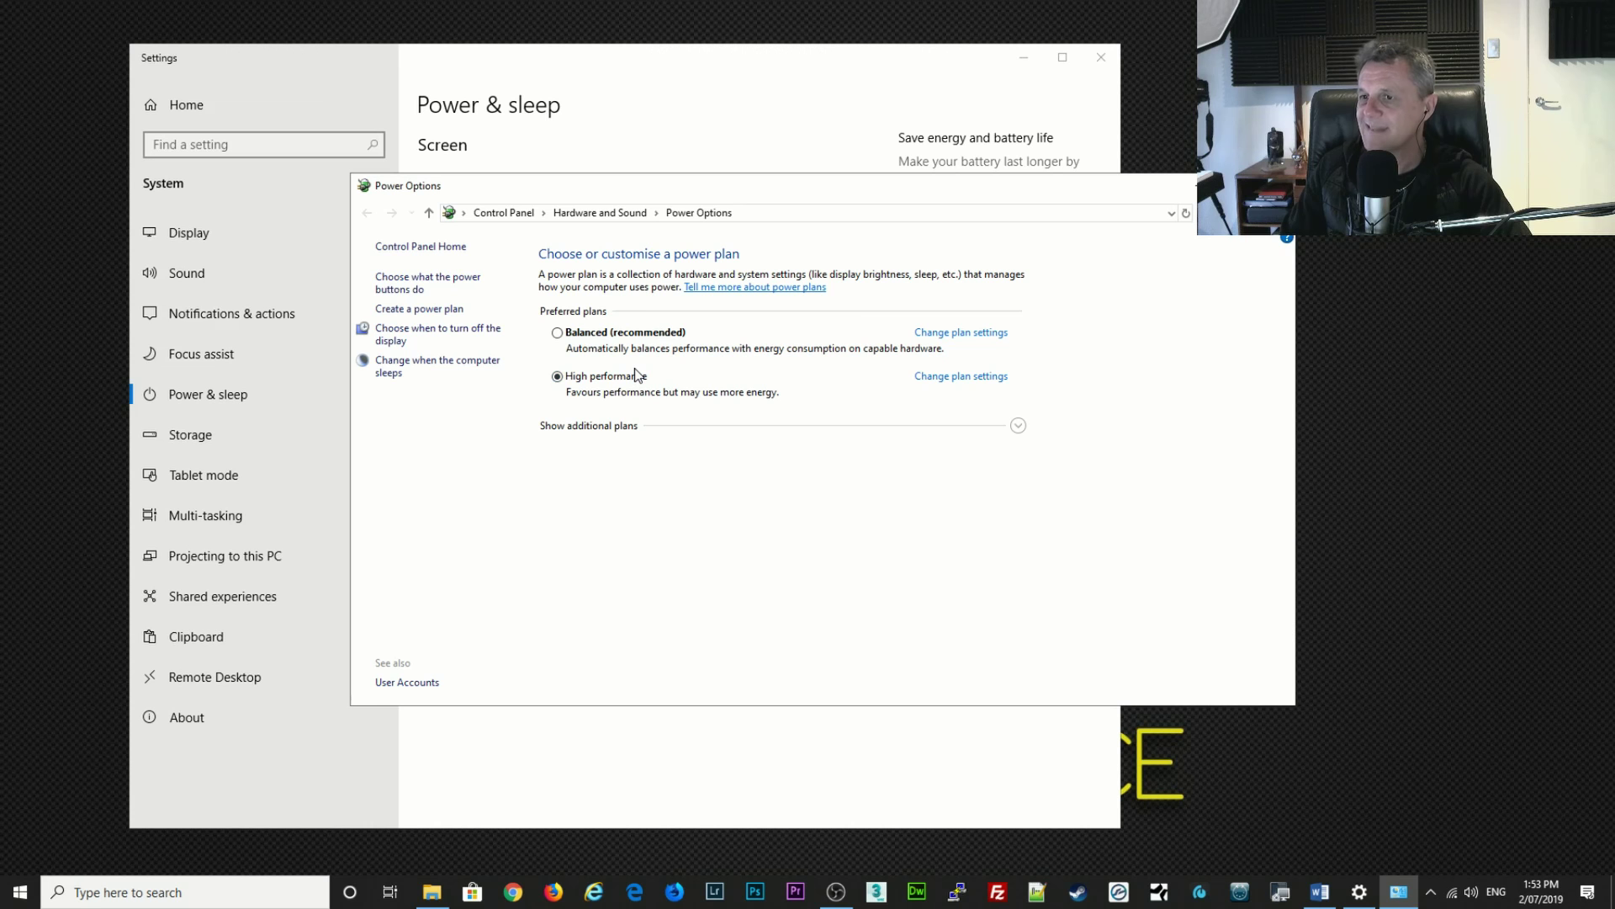
pyautogui.click(965, 379)
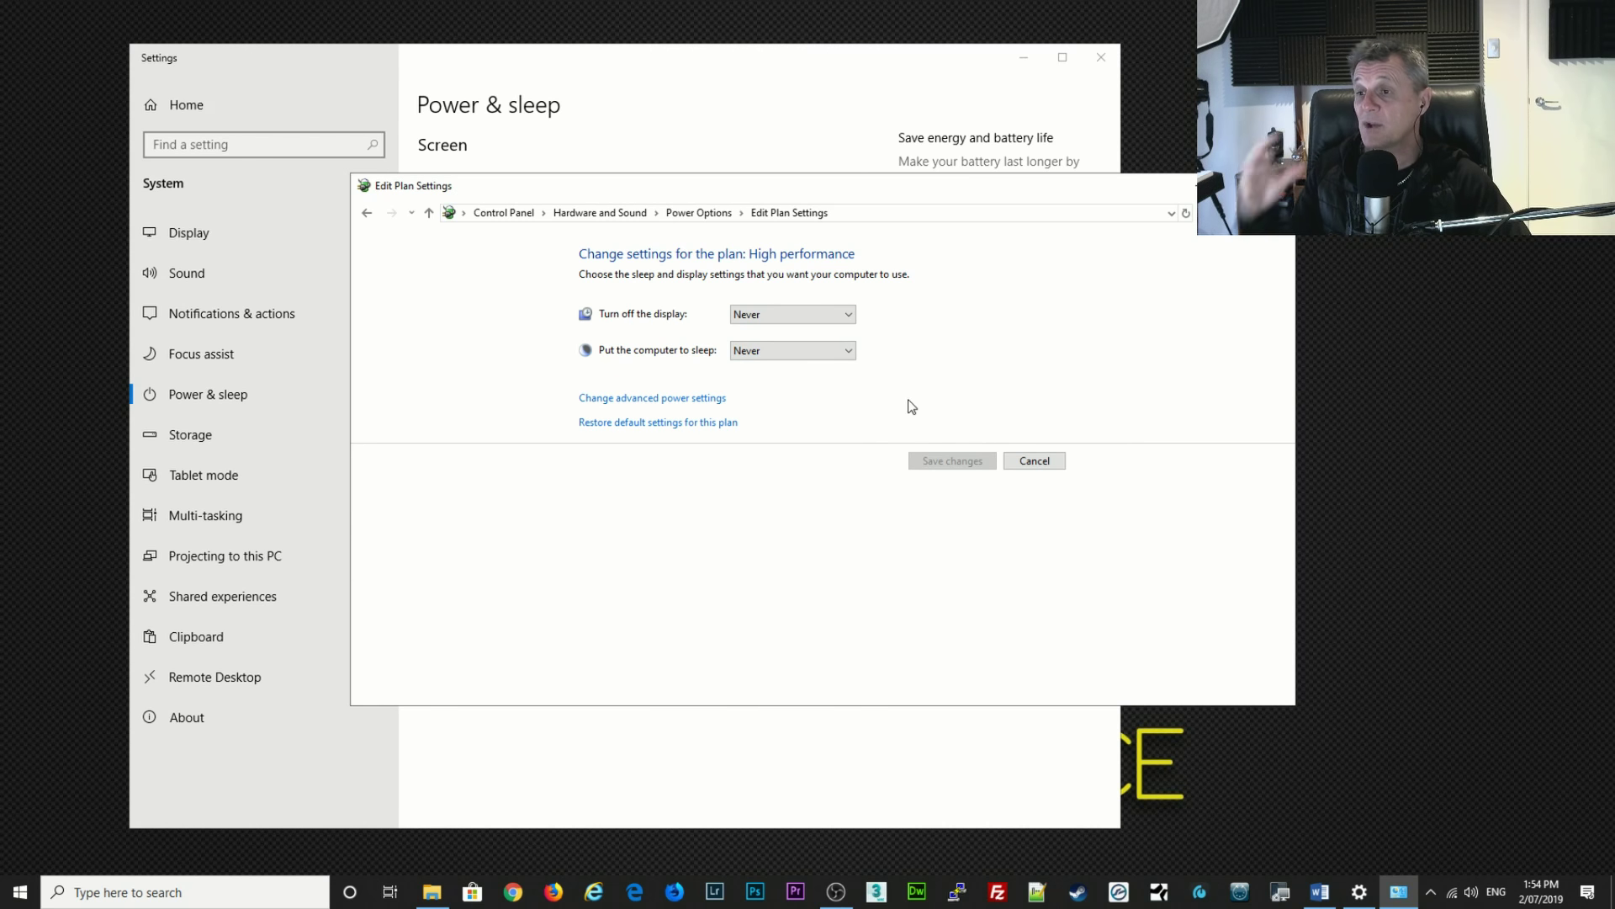
pyautogui.click(684, 399)
pyautogui.moveTo(264, 126); pyautogui.dragTo(748, 227)
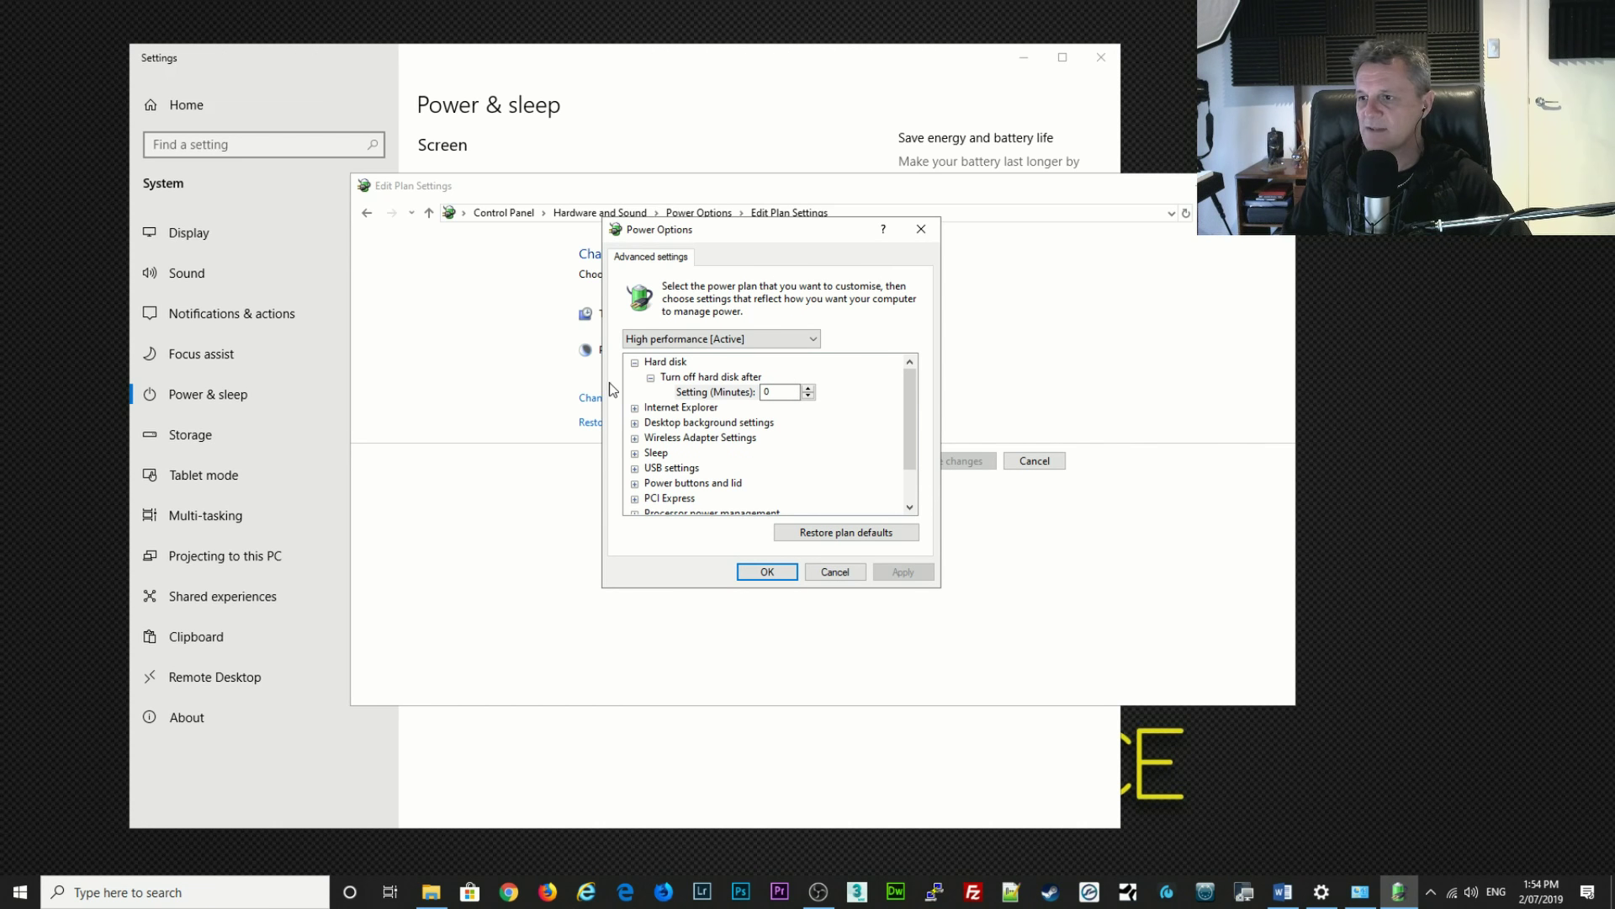
# Check the USB selective suspend setting within the plan's USB settings.
pyautogui.click(635, 468)
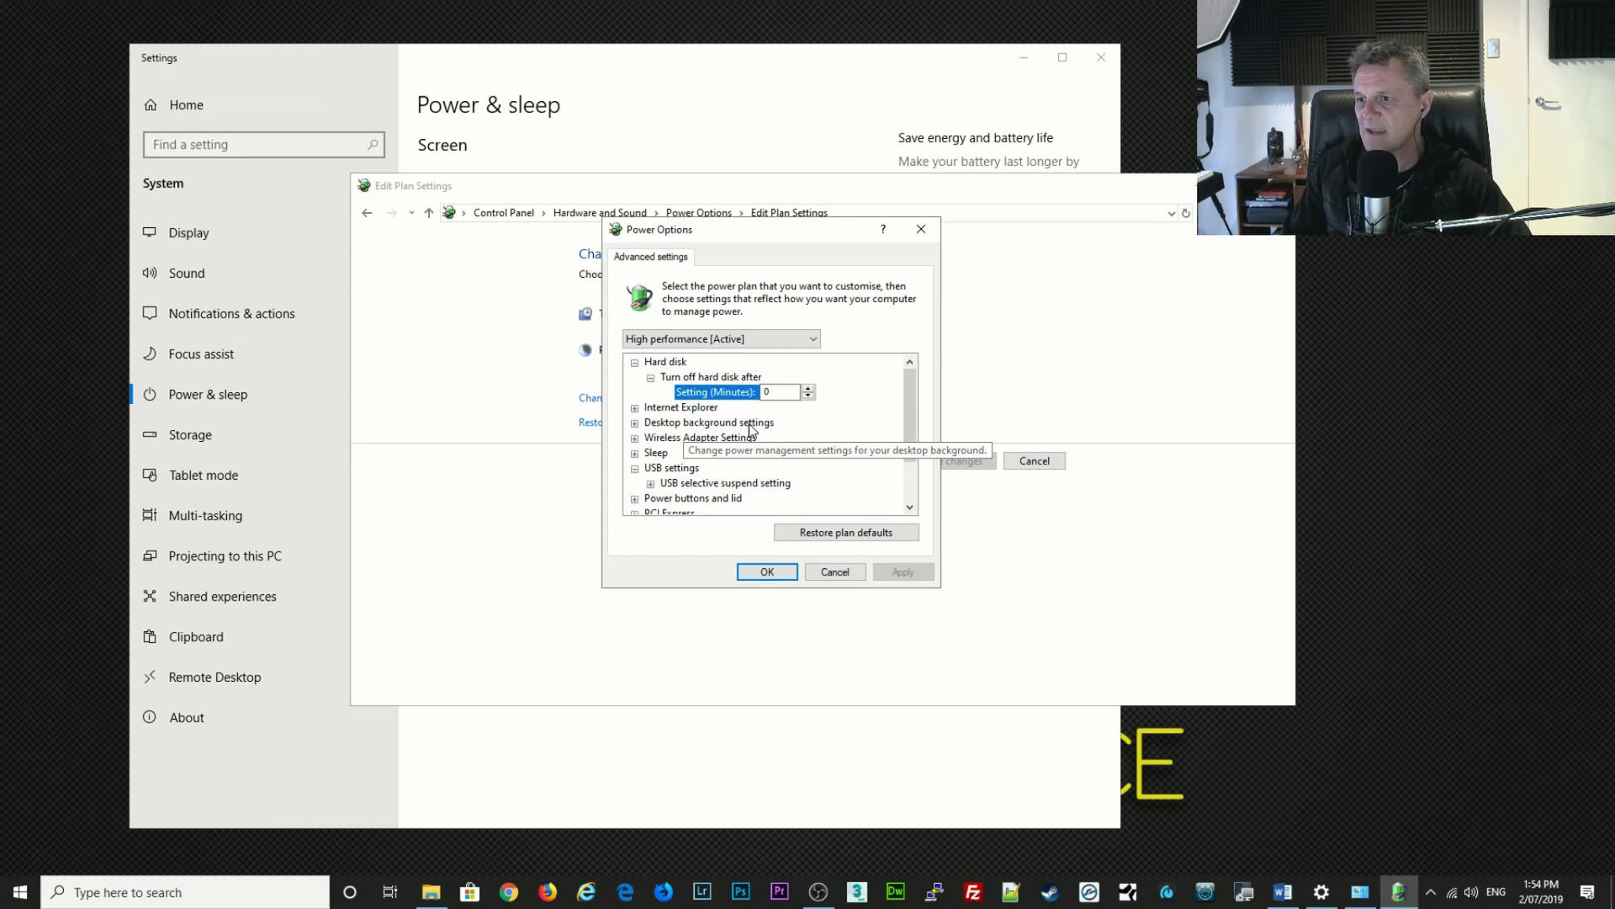
pyautogui.click(649, 483)
pyautogui.scroll(-1, 824, 437)
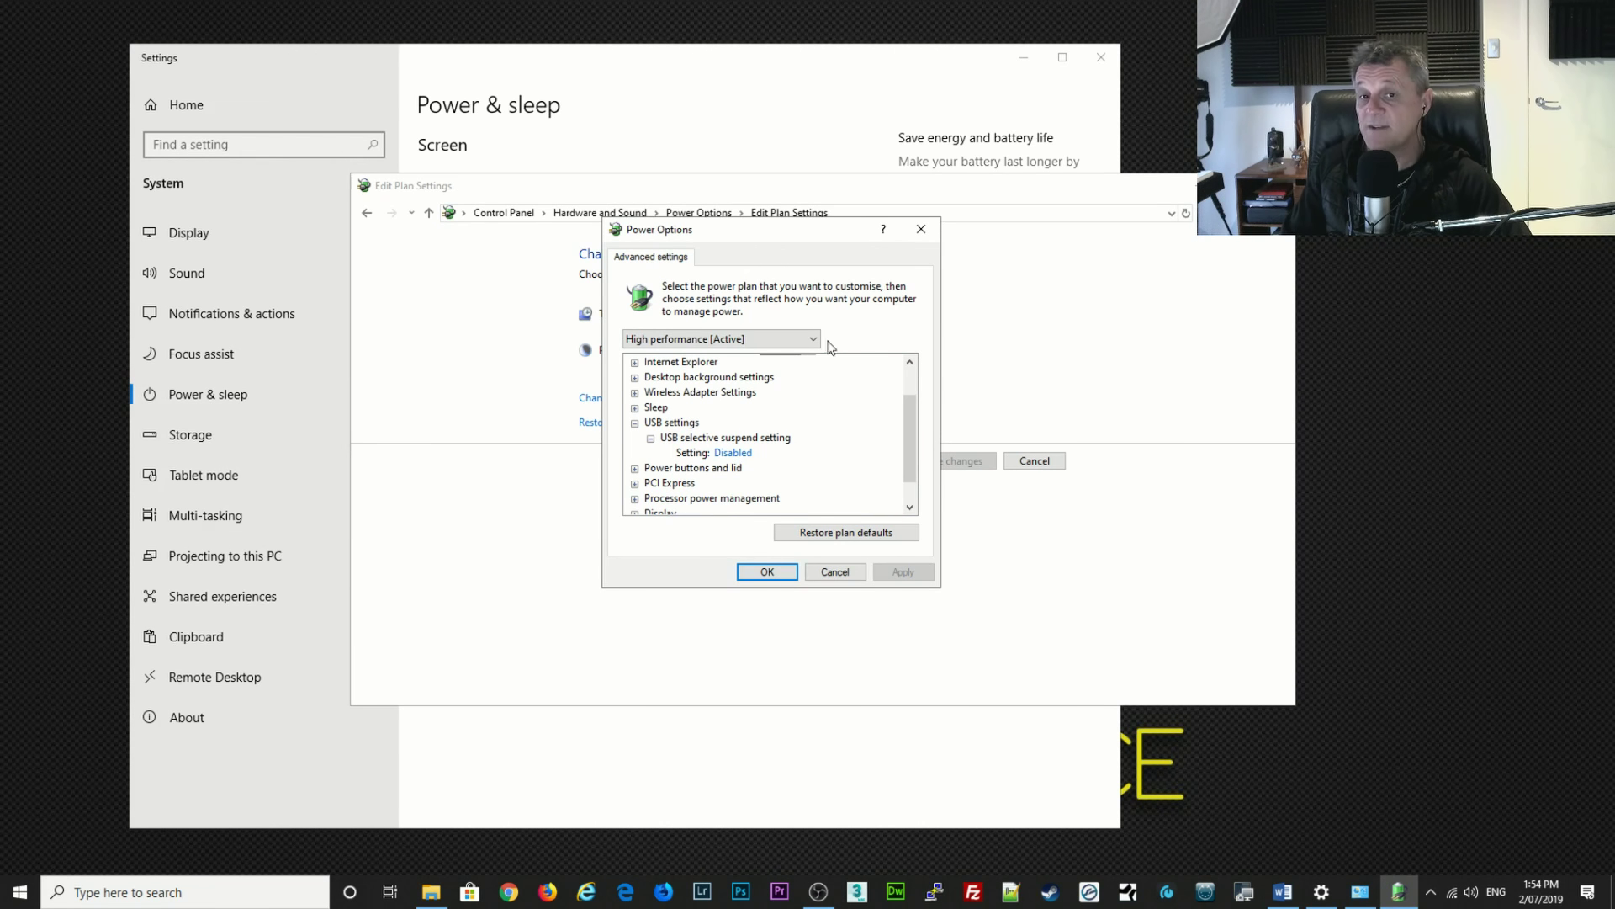
# Check the minimum and maximum processor state values under Processor power management.
pyautogui.click(635, 499)
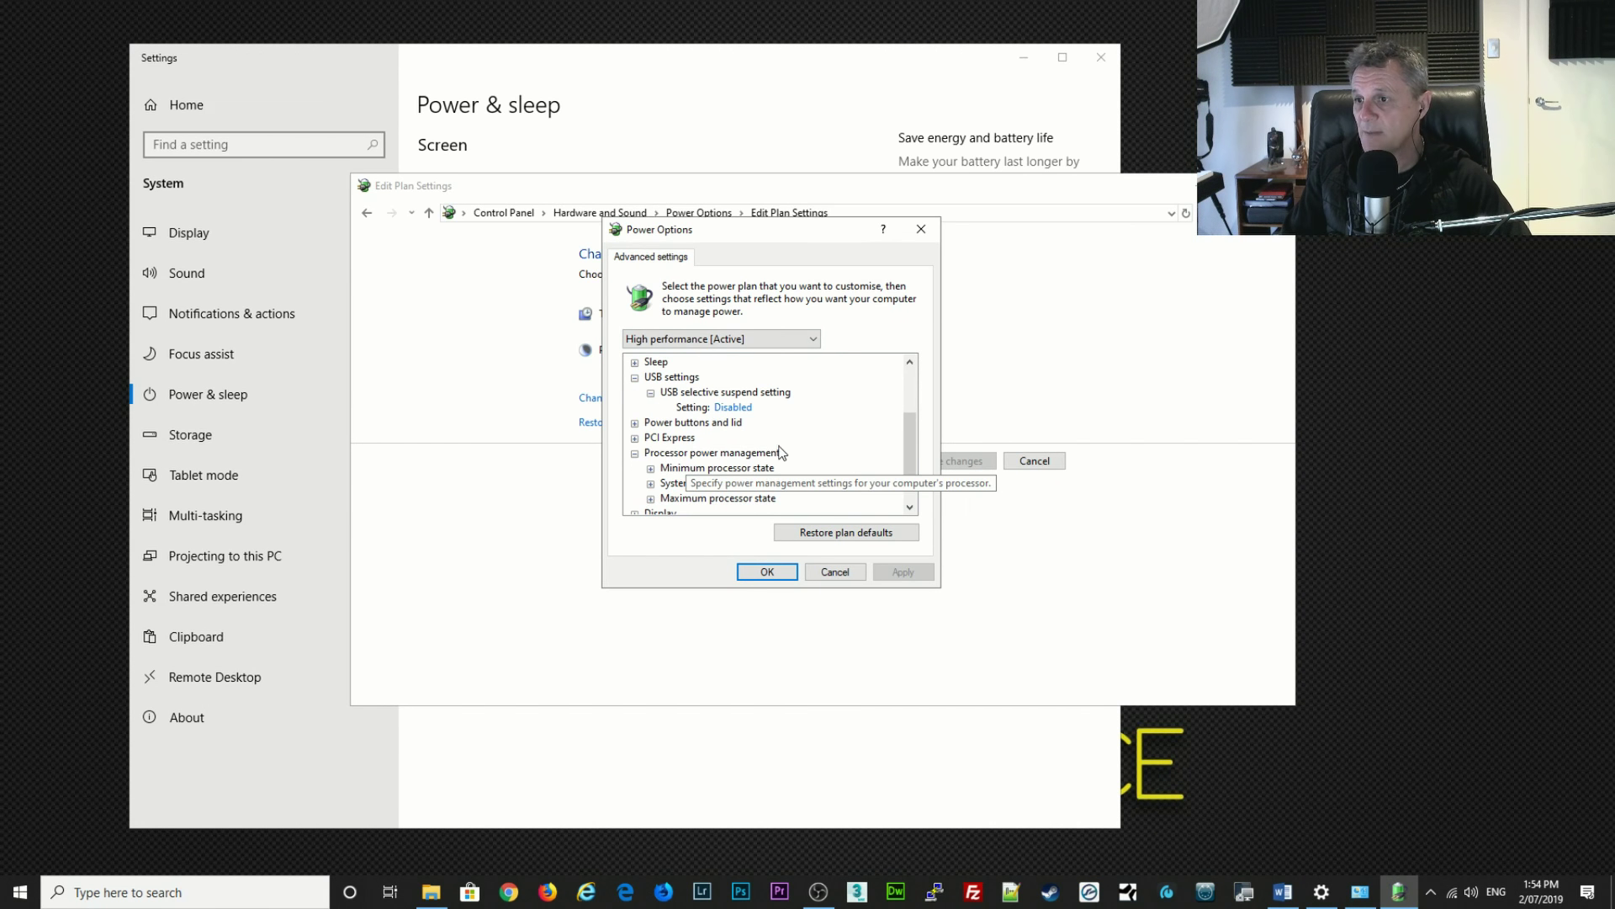
pyautogui.click(651, 469)
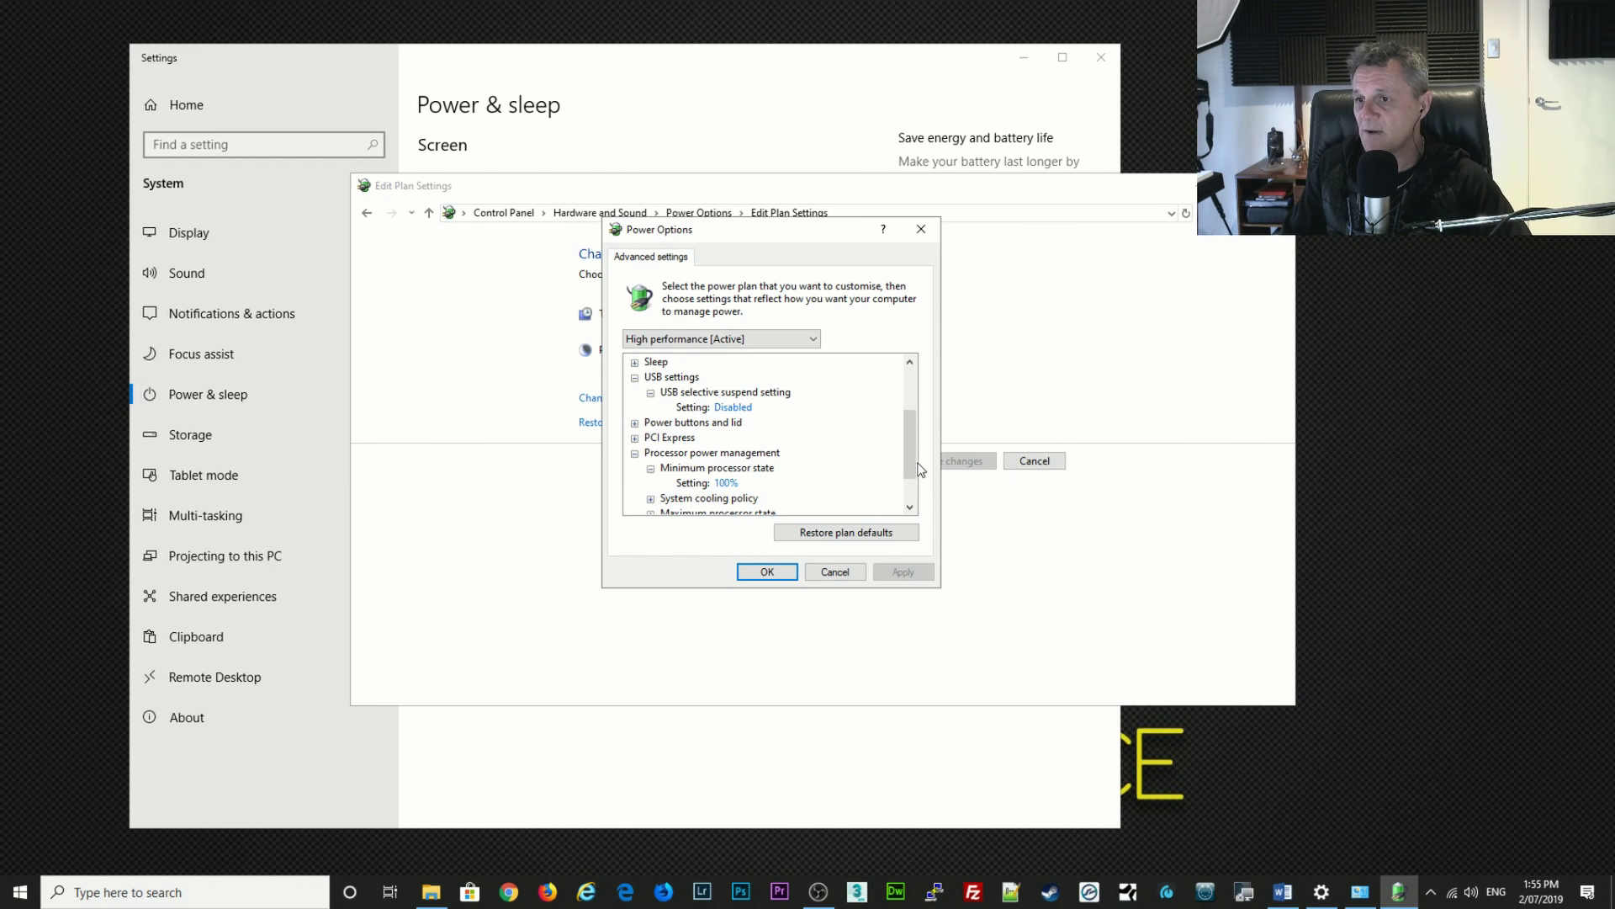
pyautogui.scroll(-1, 921, 468)
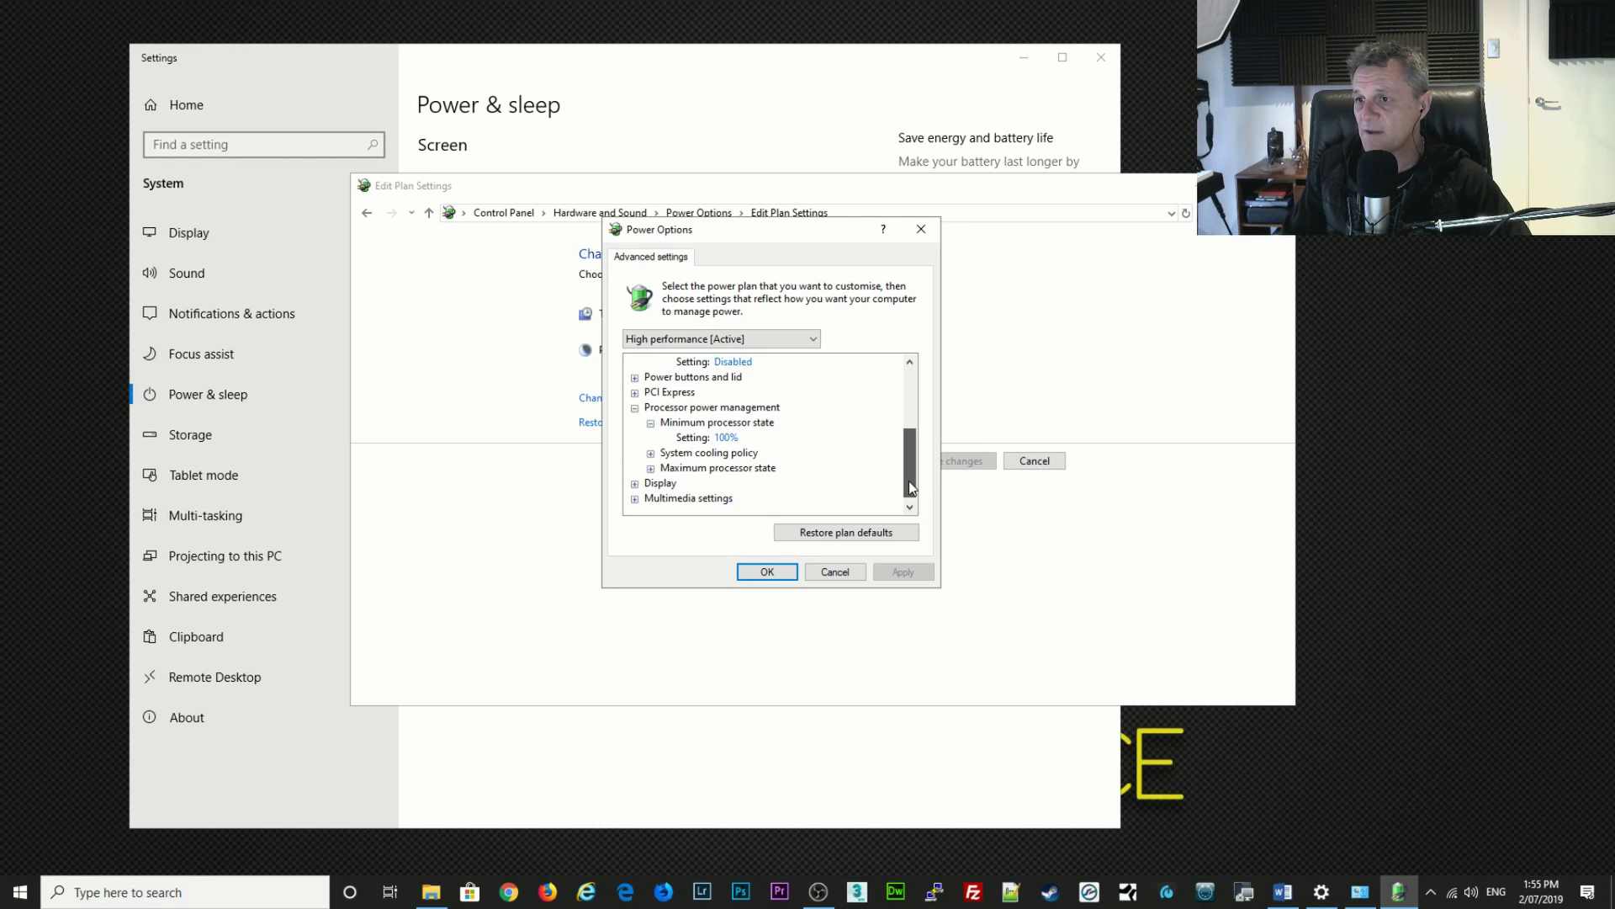
pyautogui.click(651, 468)
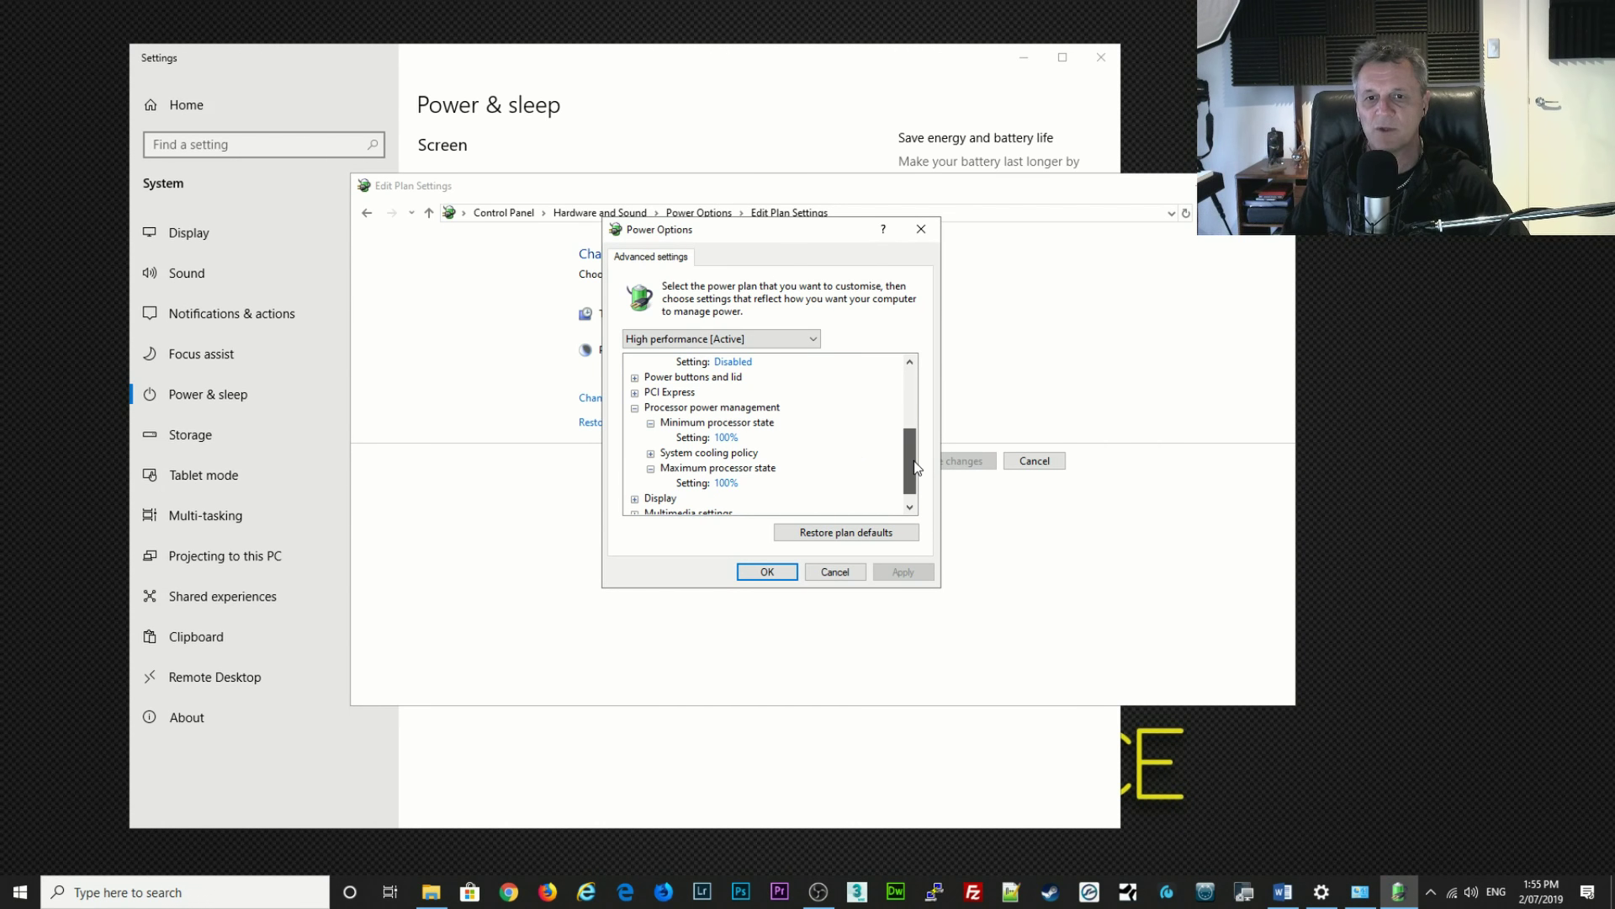
pyautogui.moveTo(916, 468); pyautogui.dragTo(917, 481)
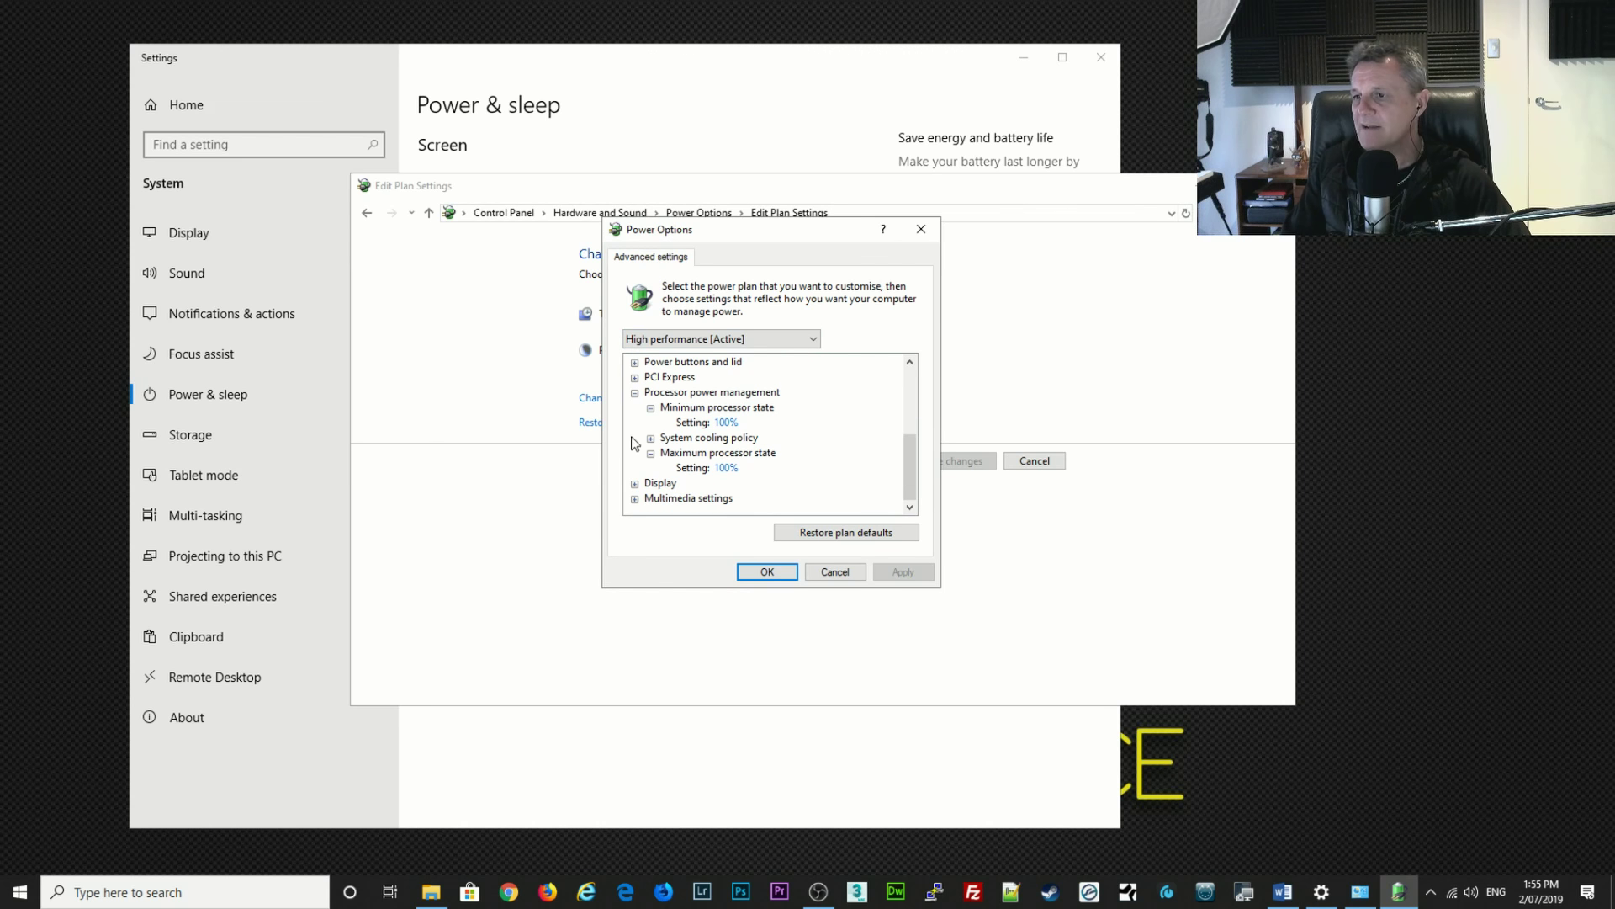
# Check the Turn off display after setting, and accept the advanced power settings.
pyautogui.click(635, 483)
pyautogui.scroll(-1, 661, 473)
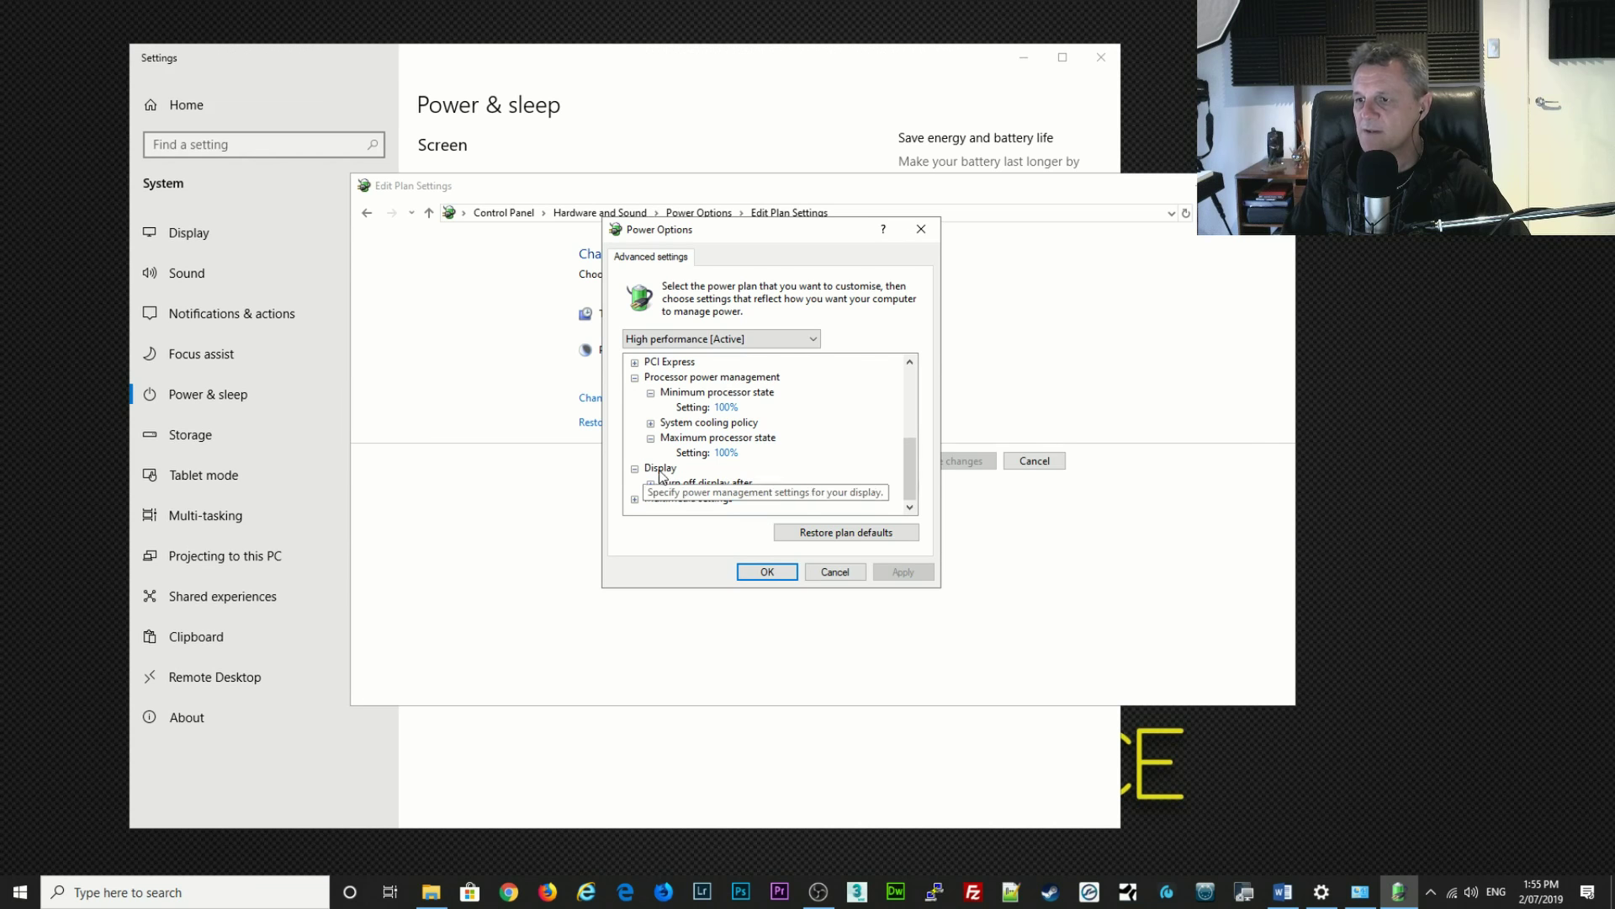
pyautogui.click(651, 483)
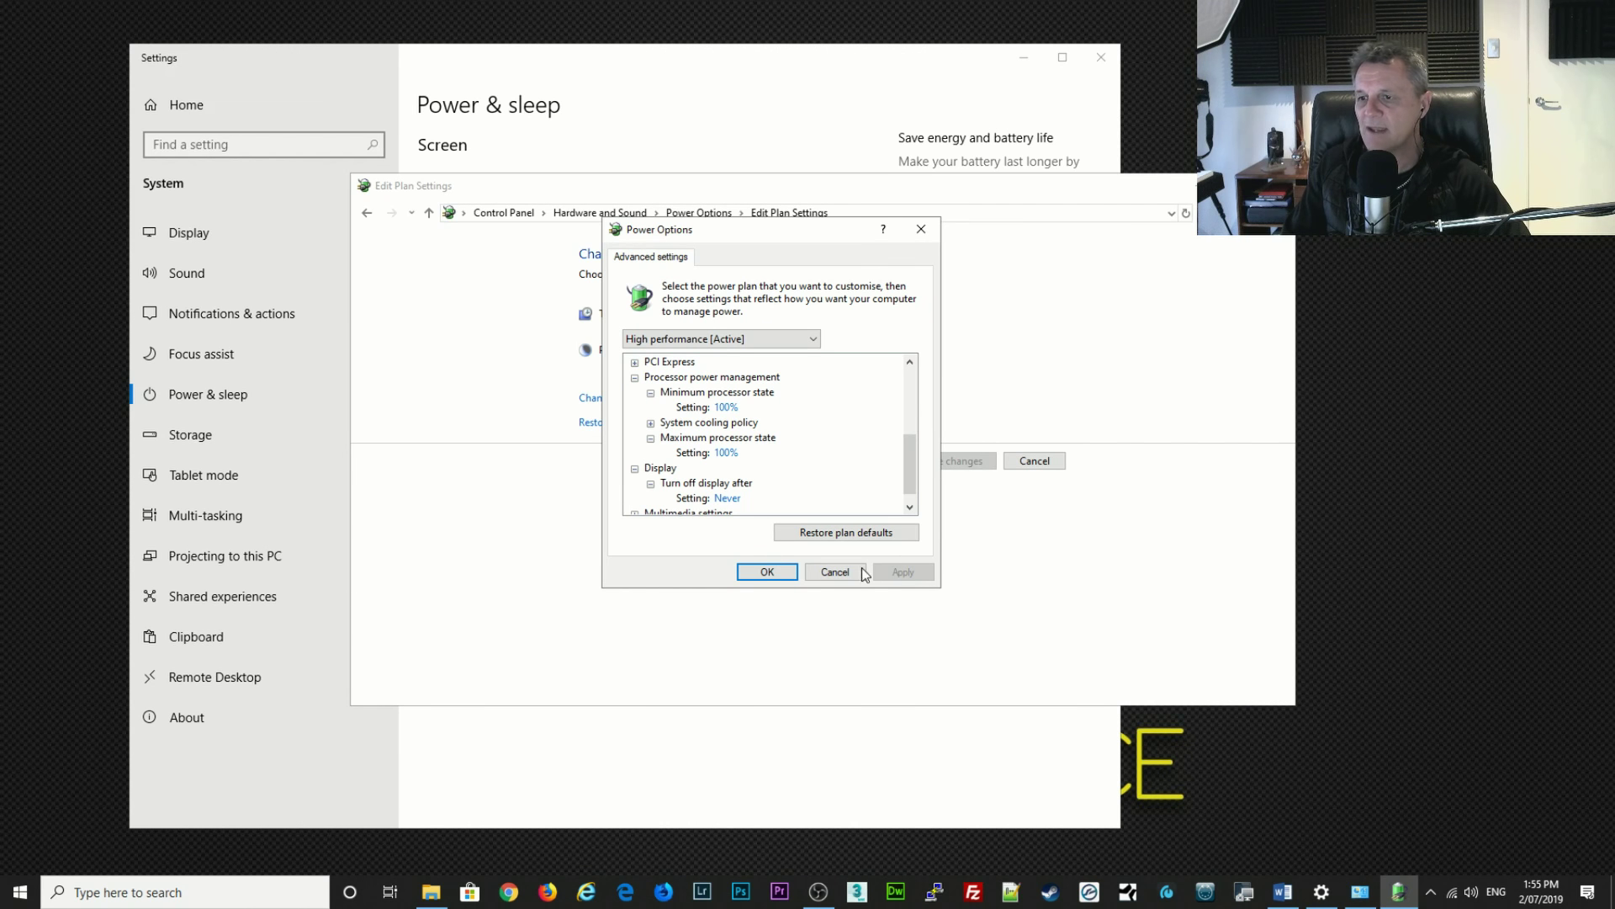
pyautogui.click(767, 571)
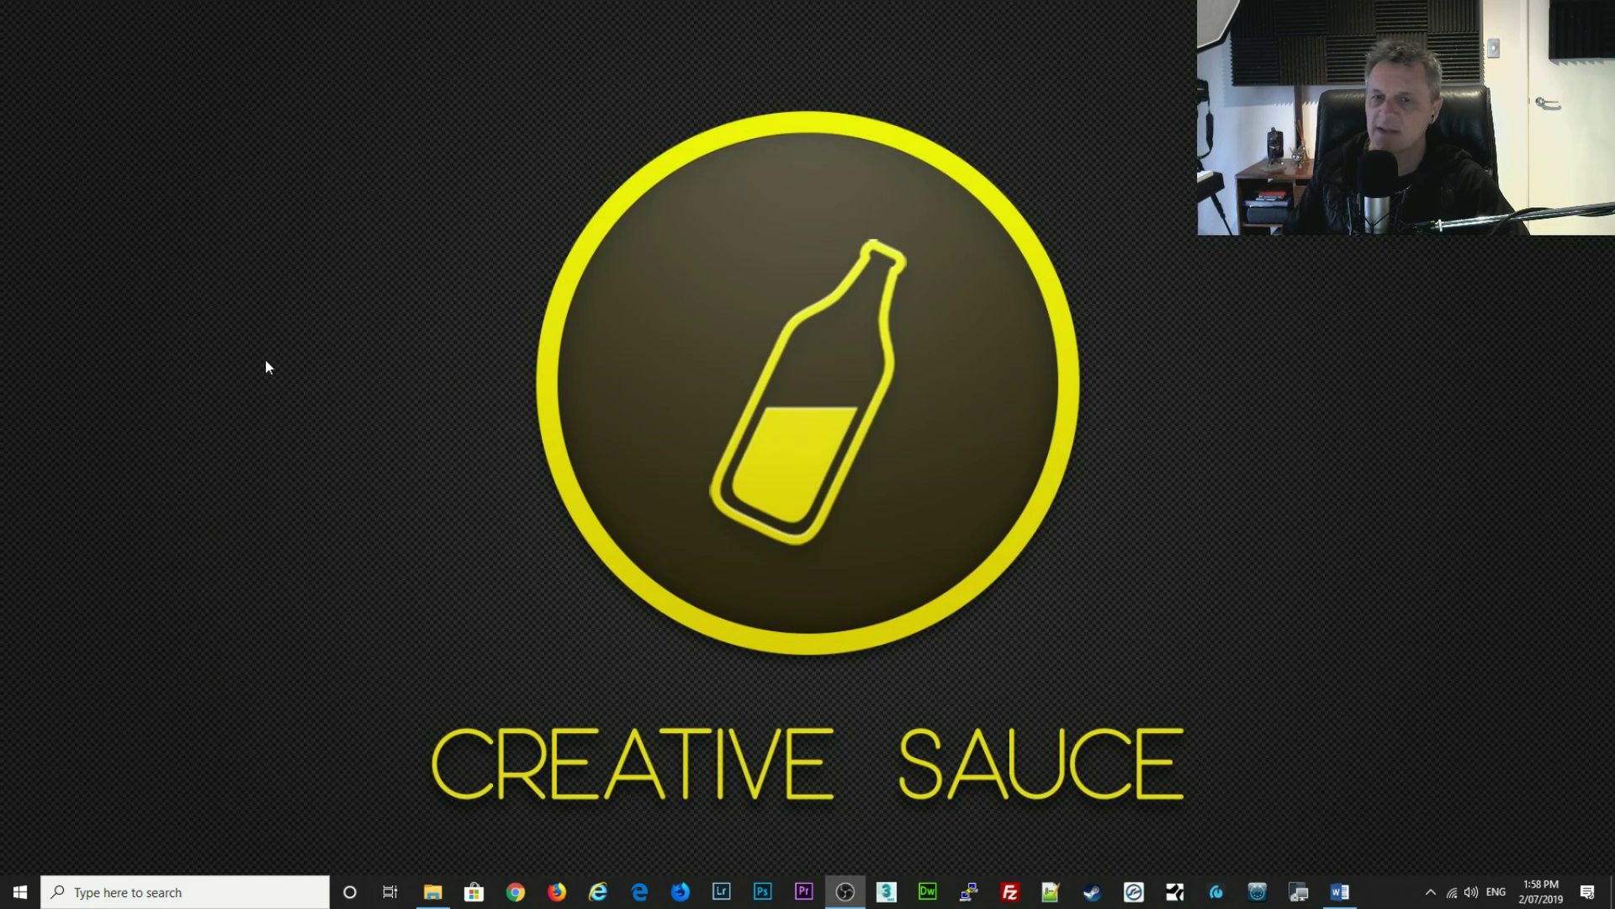
# Search Windows for "change sy" and open Change system sounds, moving the Sound dialog to the middle of the desktop.
pyautogui.click(136, 894)
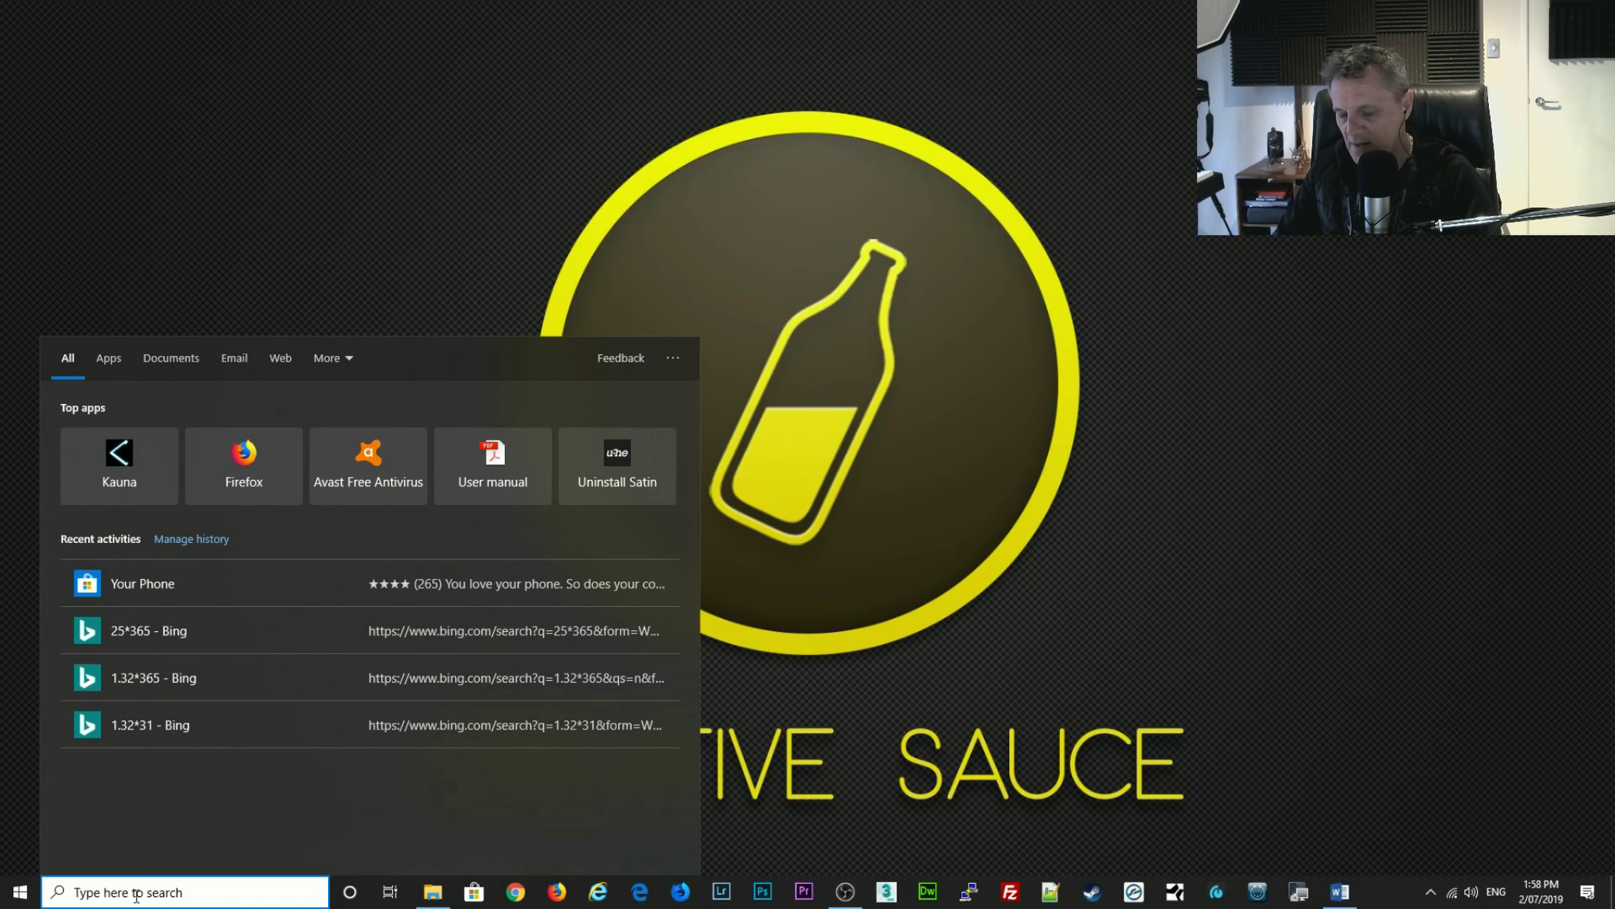
pyautogui.write('change ')
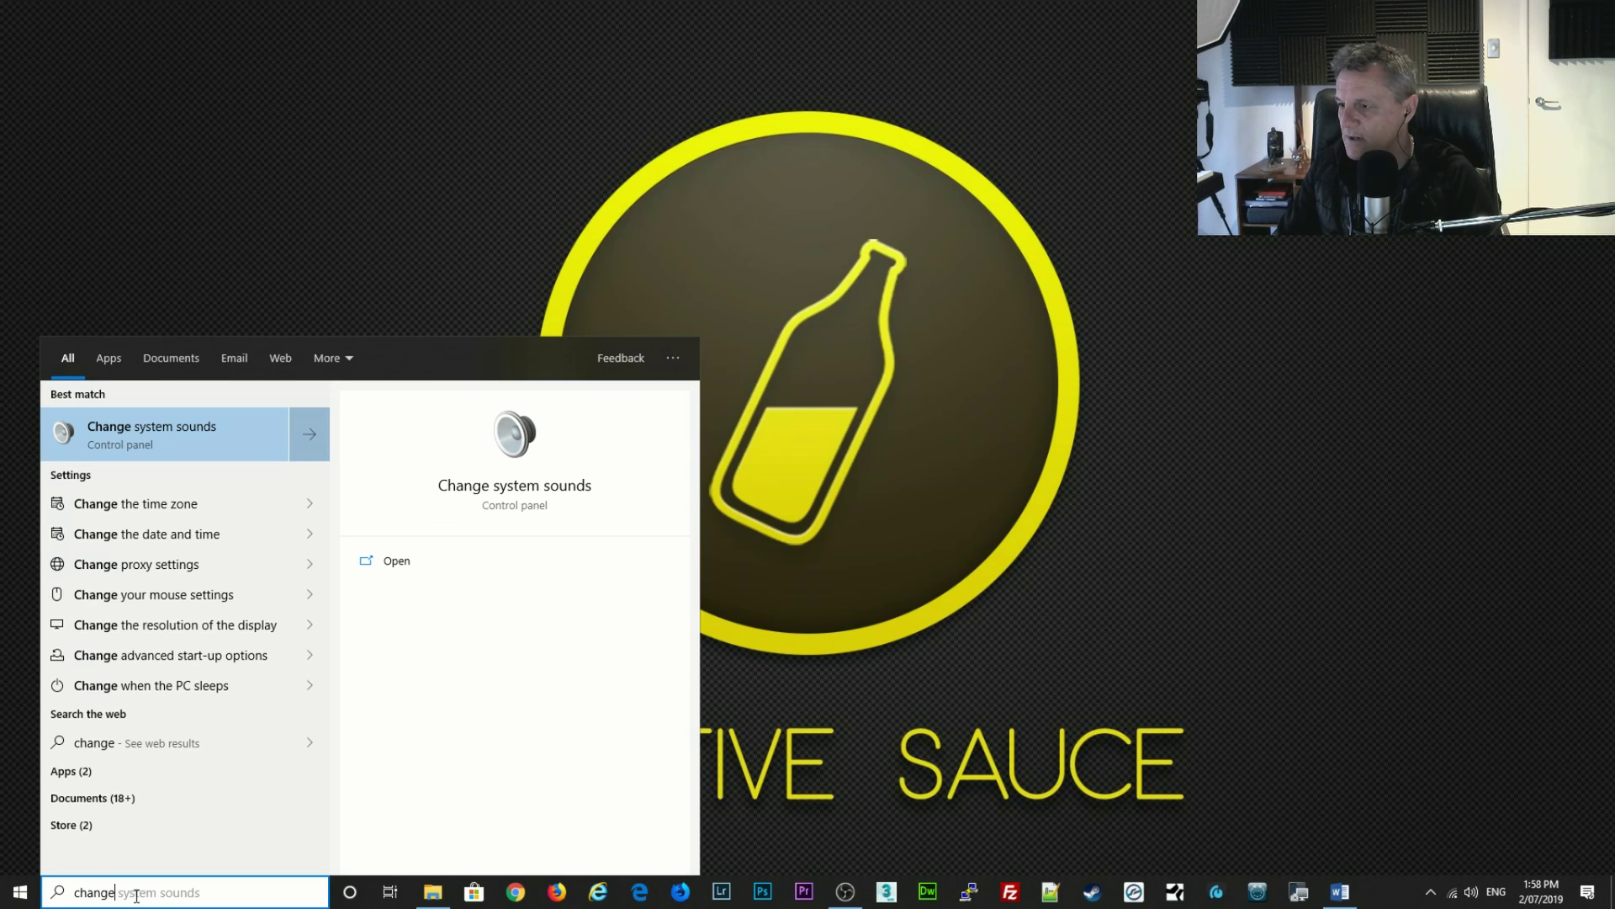
pyautogui.write('sy')
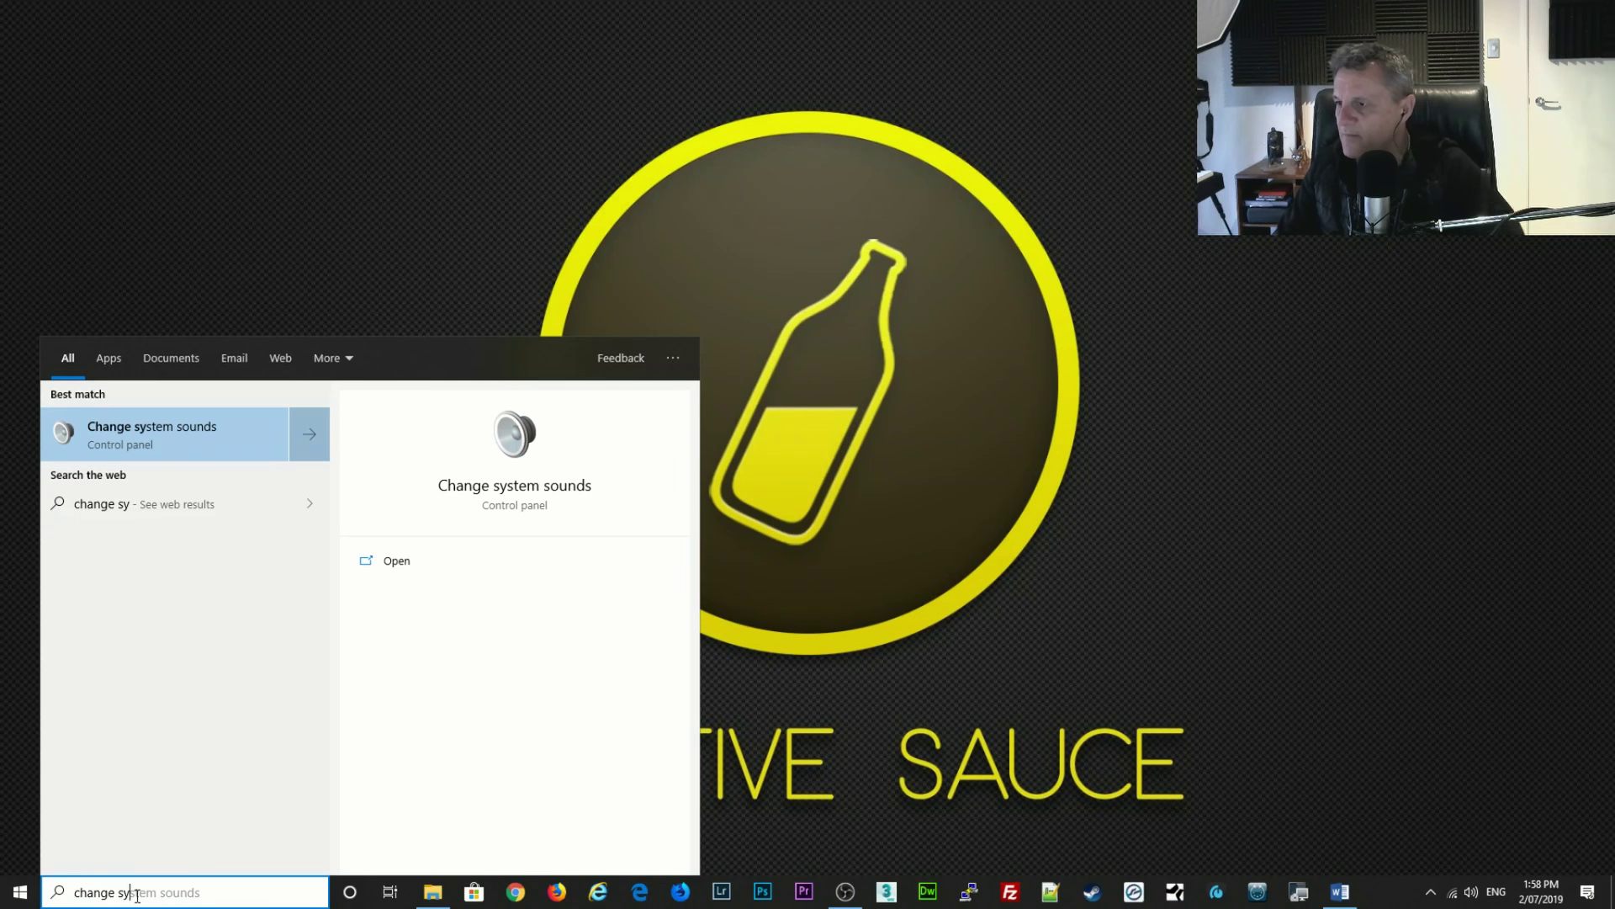
pyautogui.click(152, 430)
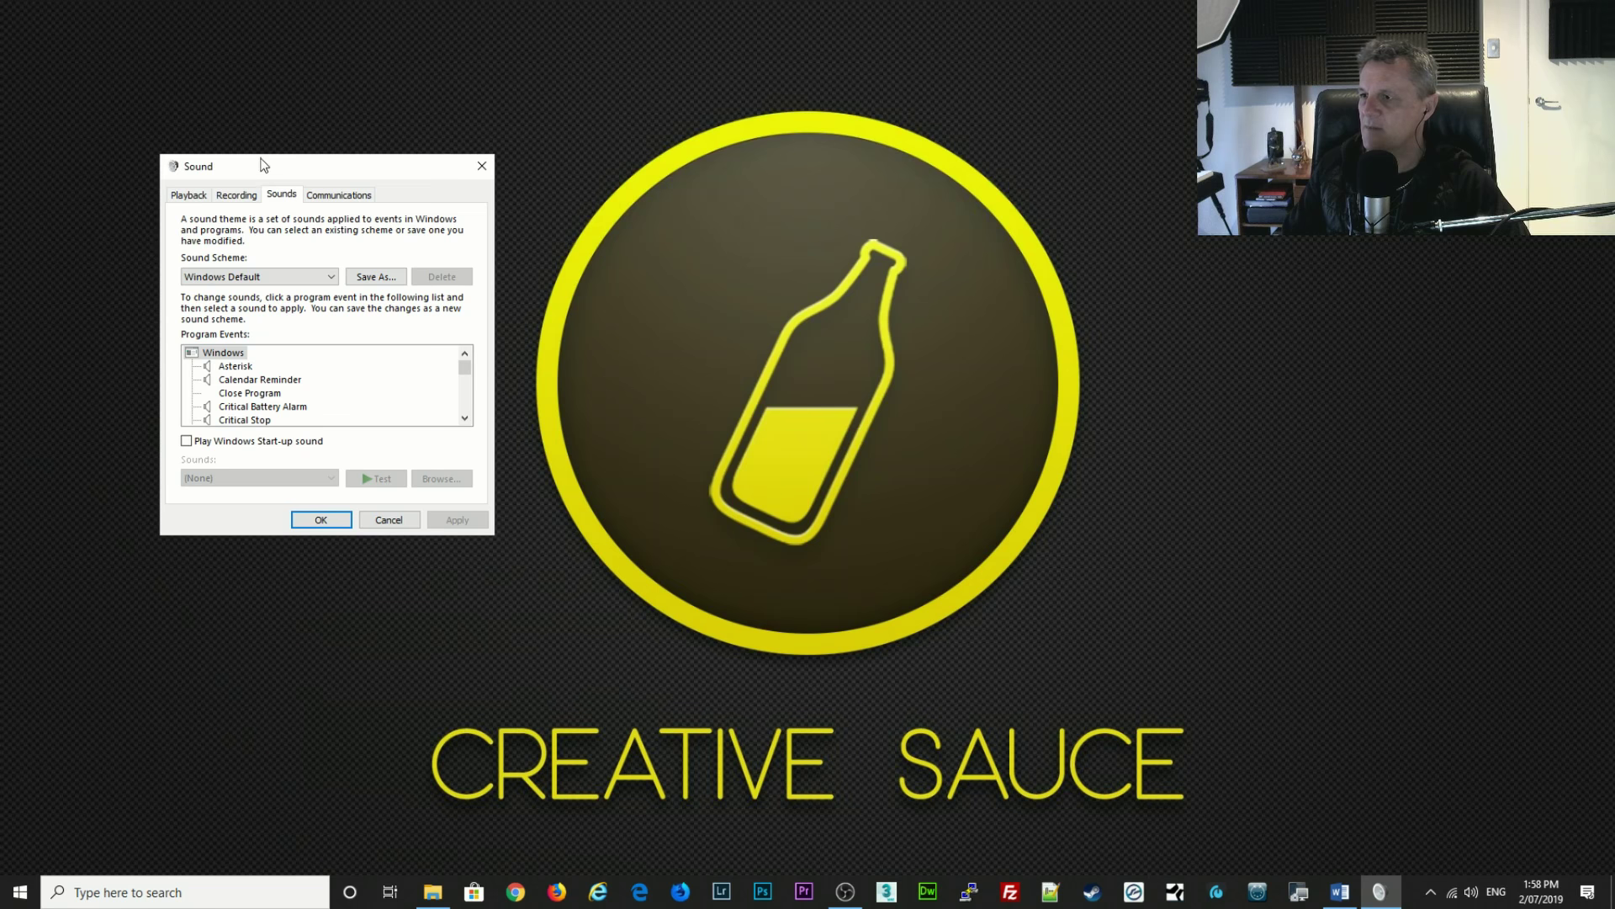
pyautogui.moveTo(263, 168); pyautogui.dragTo(747, 246)
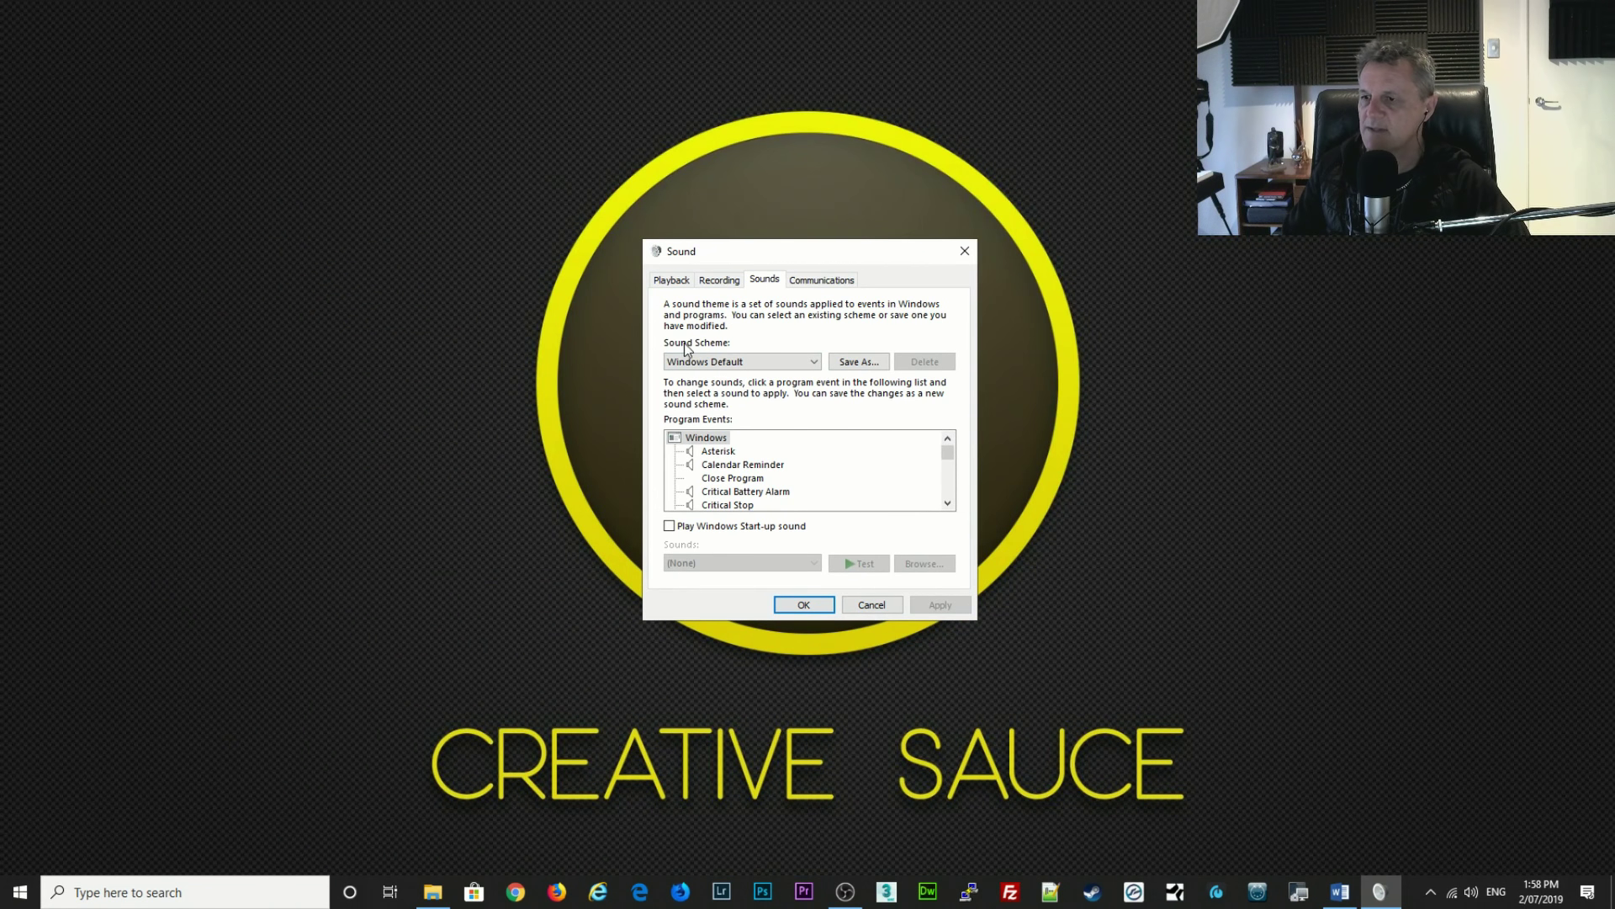
# Set the Windows sound scheme to No Sounds, apply it and close the Sound dialog.
pyautogui.click(718, 363)
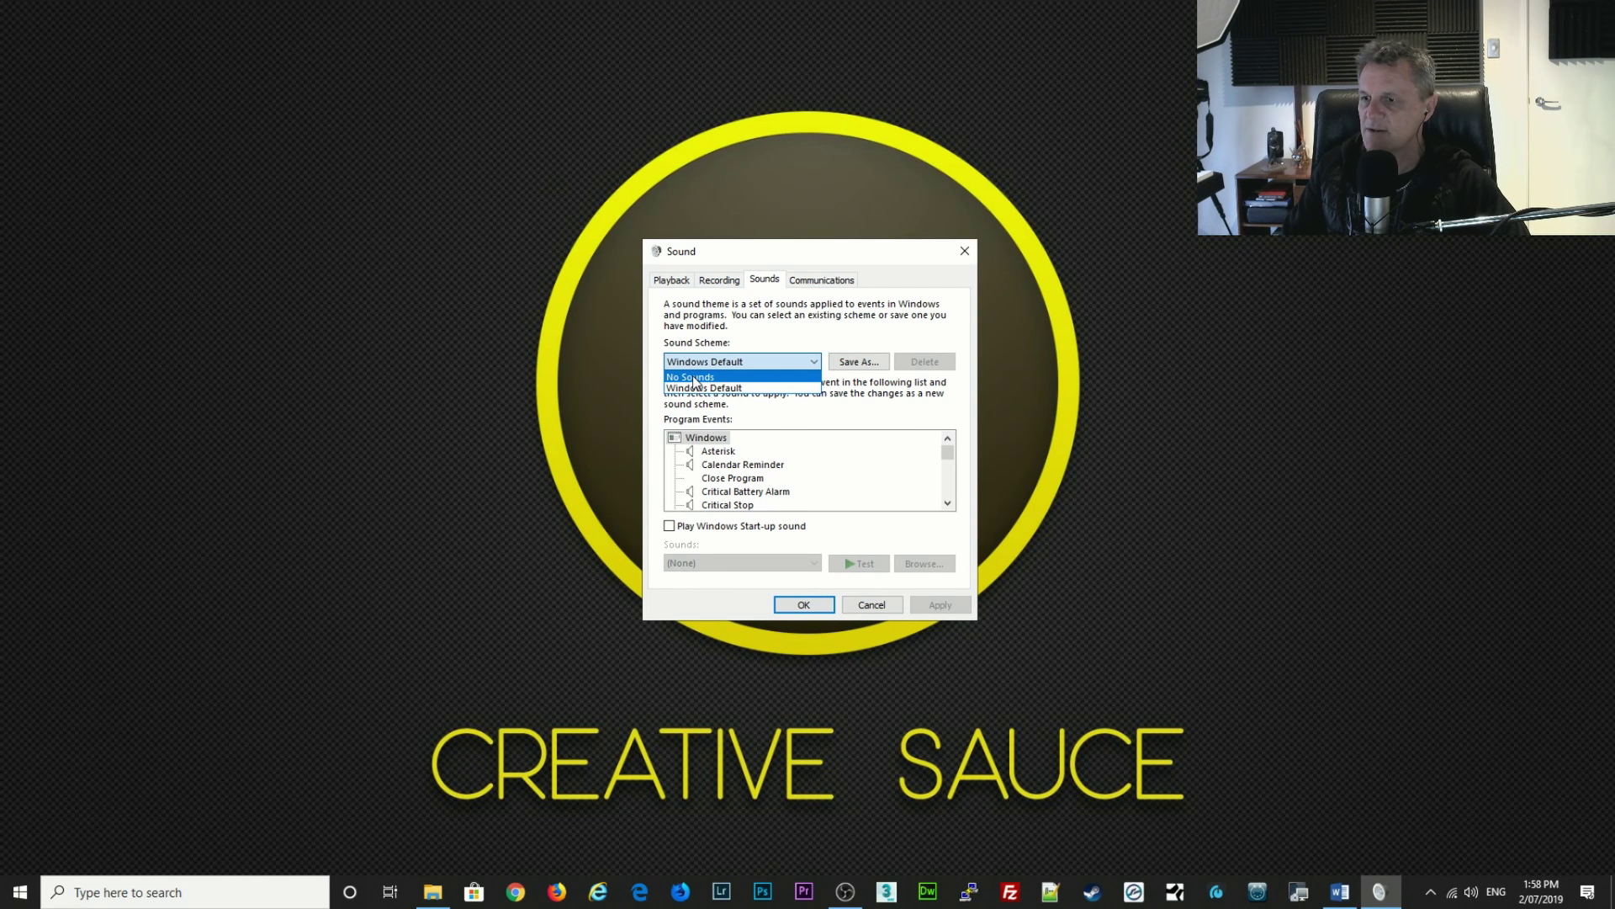
pyautogui.click(695, 377)
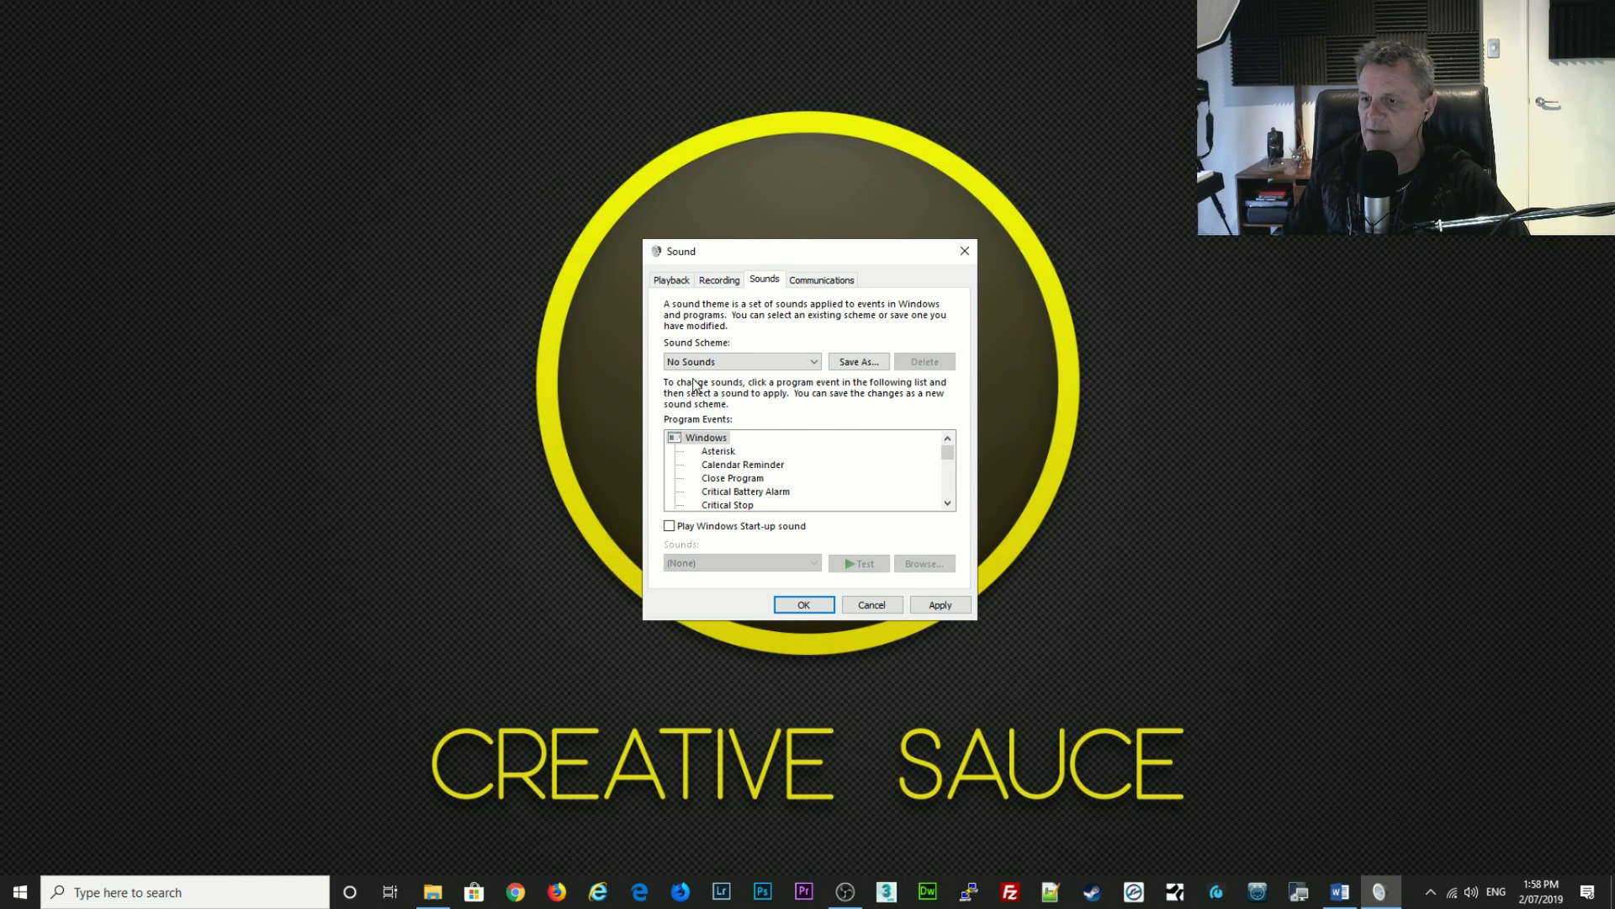
pyautogui.click(943, 604)
pyautogui.click(801, 604)
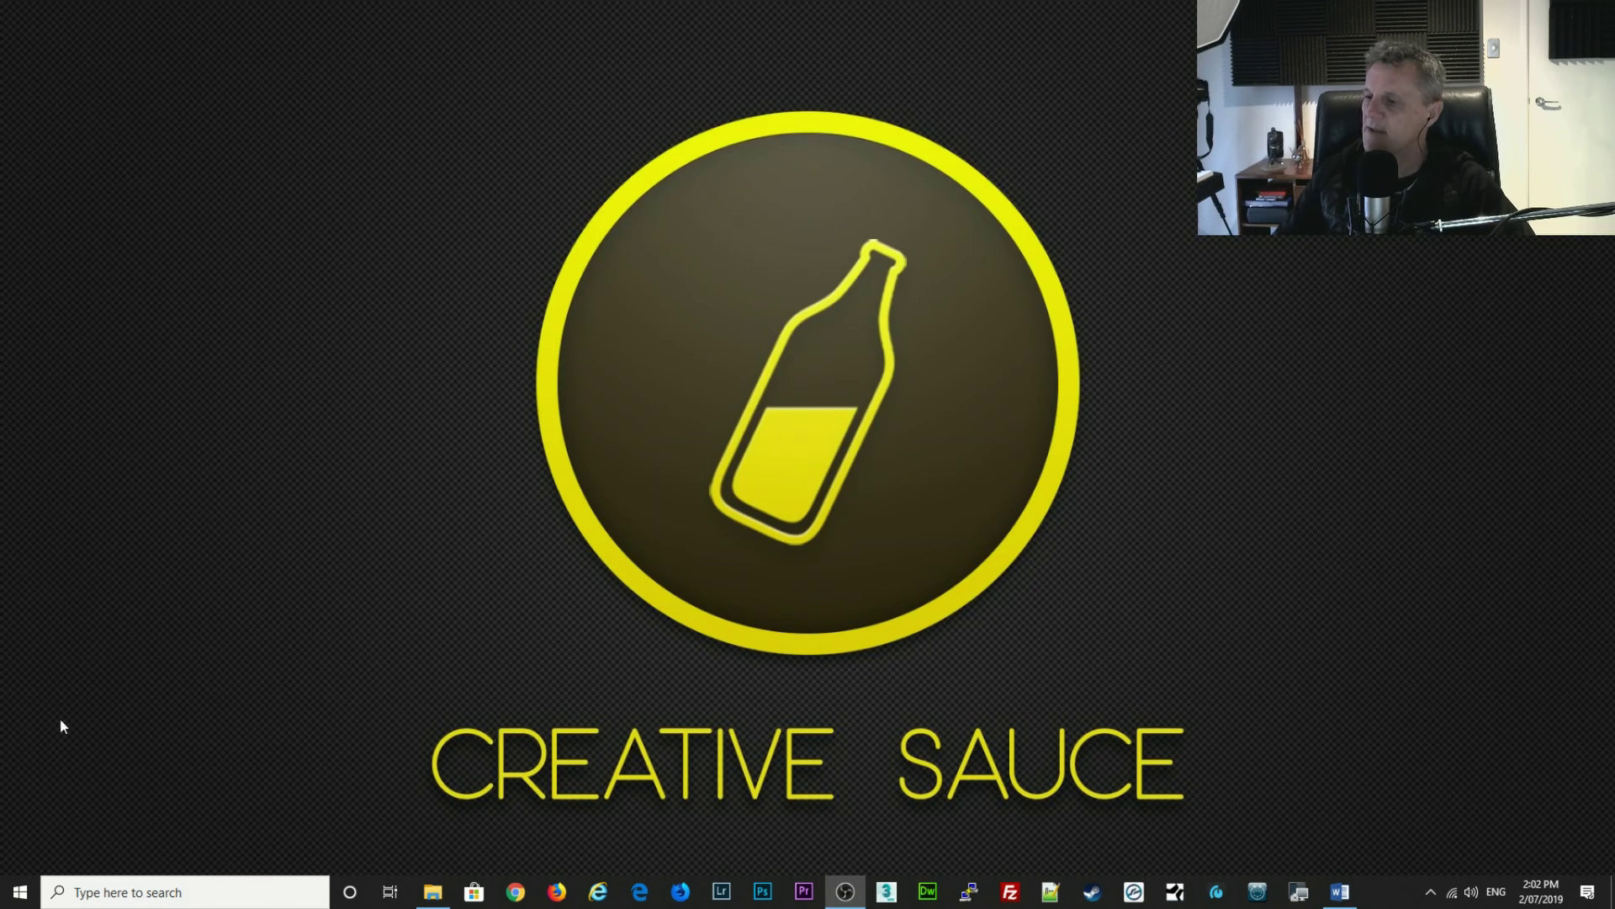
# Open the General privacy options in Windows Settings.
pyautogui.rightClick(21, 892)
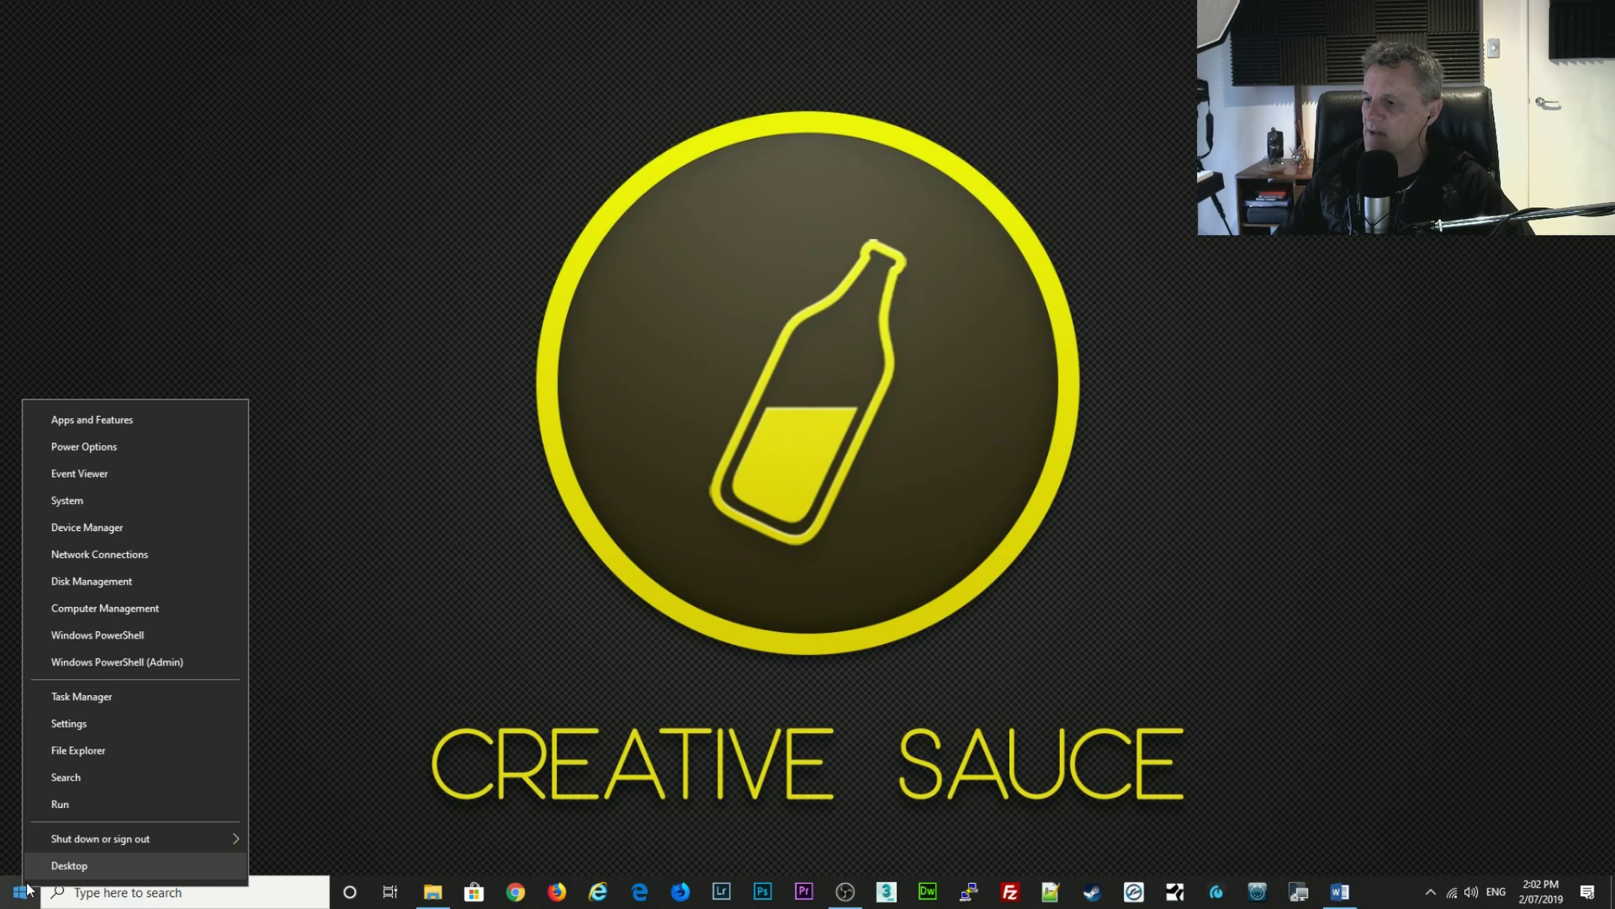
pyautogui.click(98, 721)
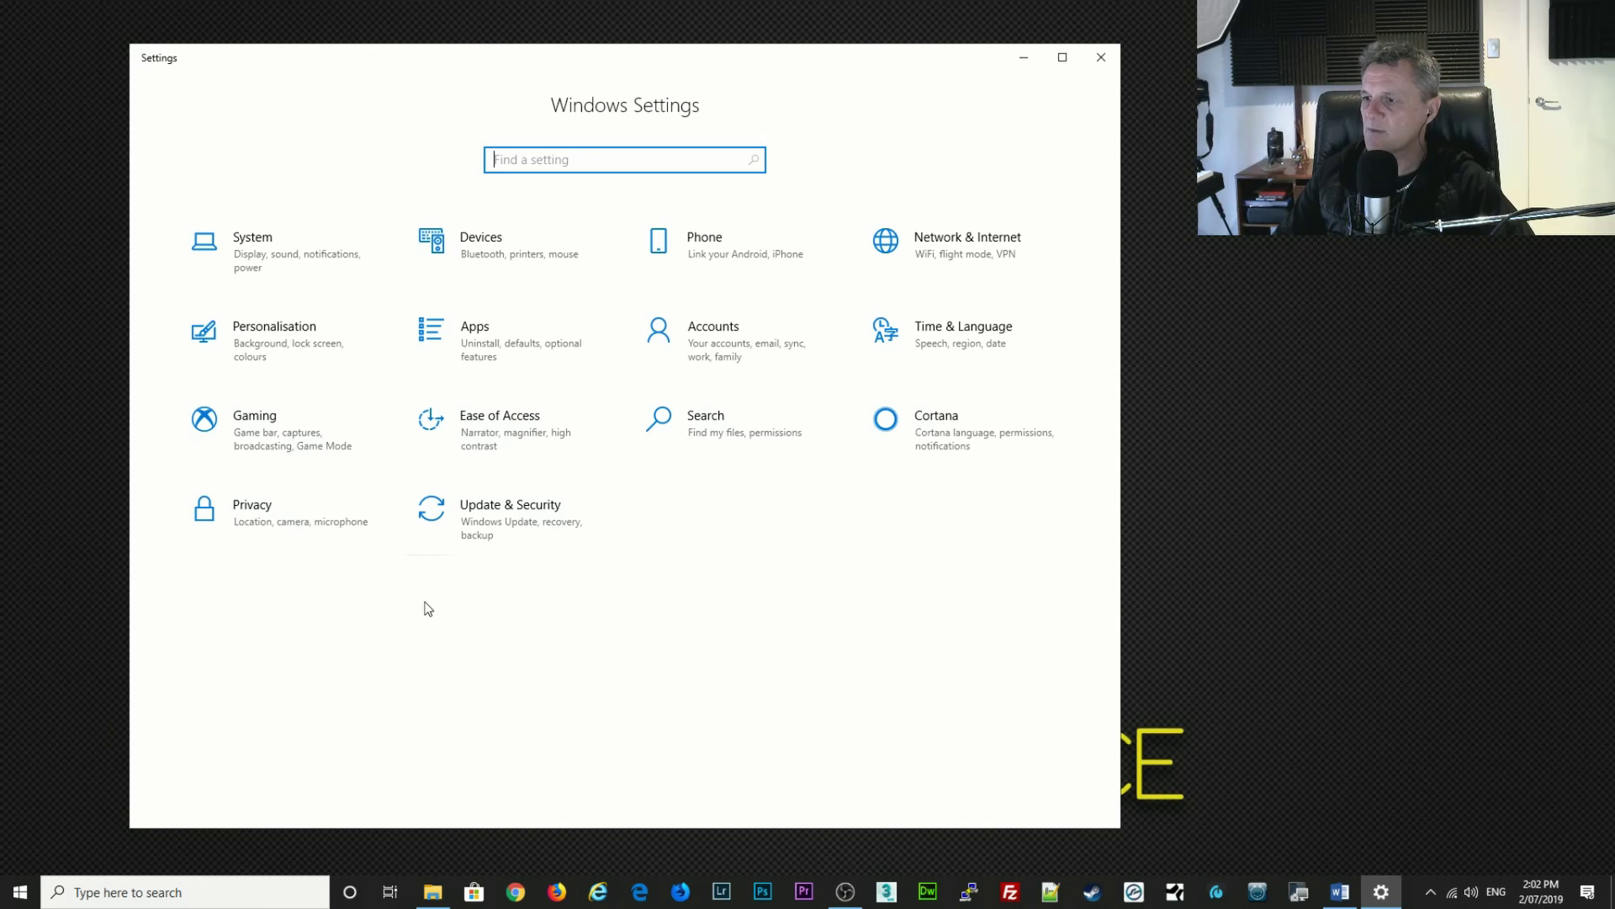
pyautogui.click(263, 518)
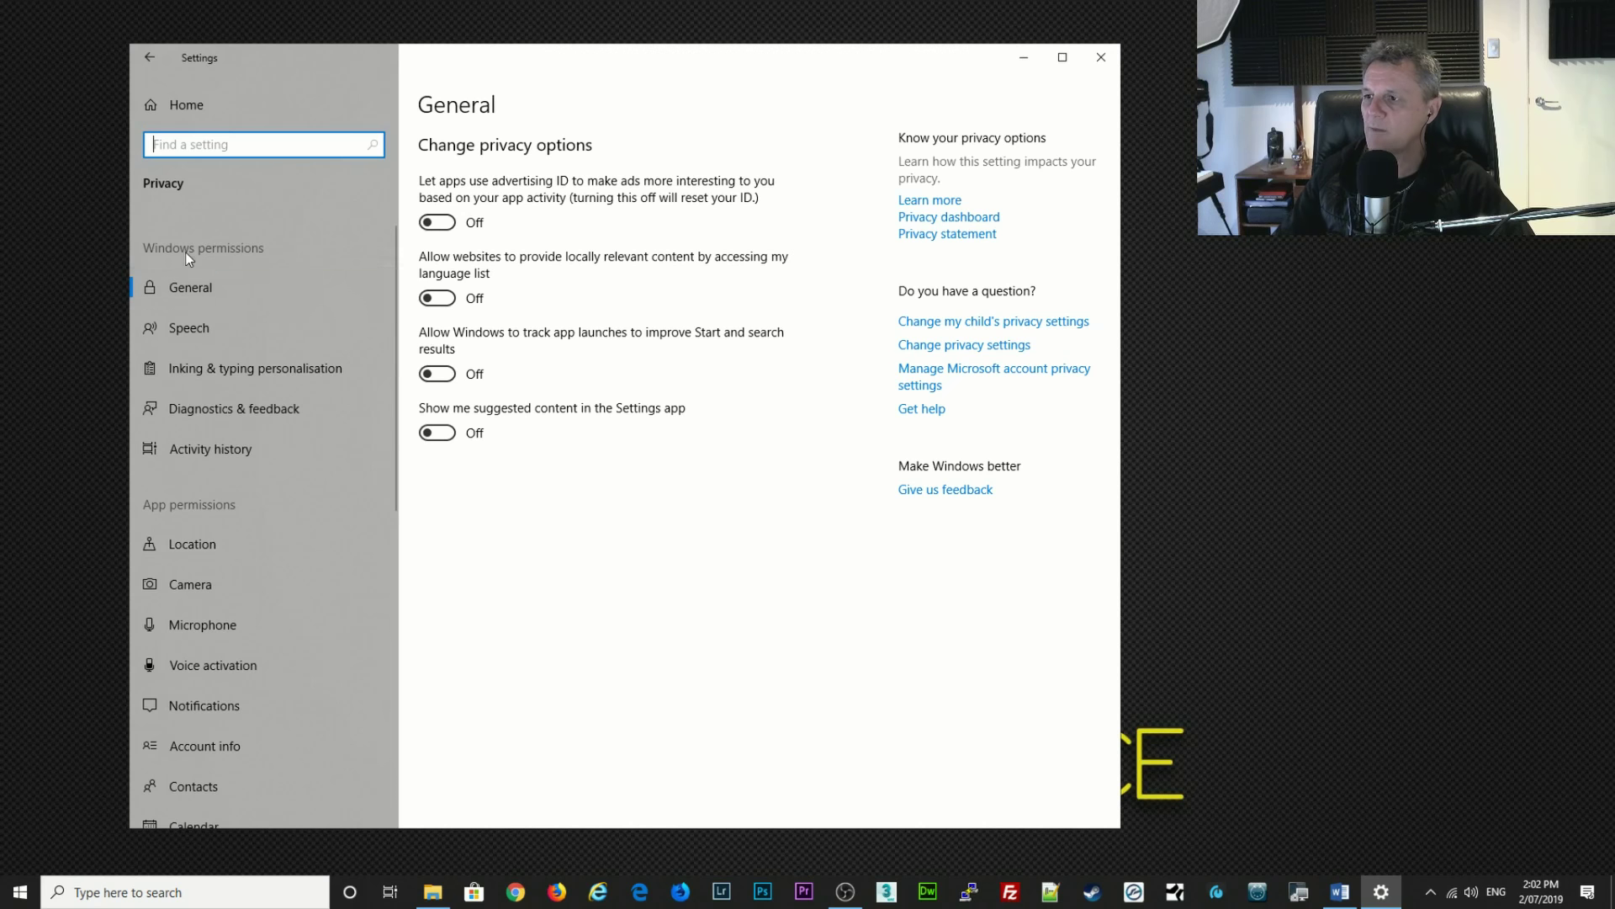
pyautogui.click(194, 285)
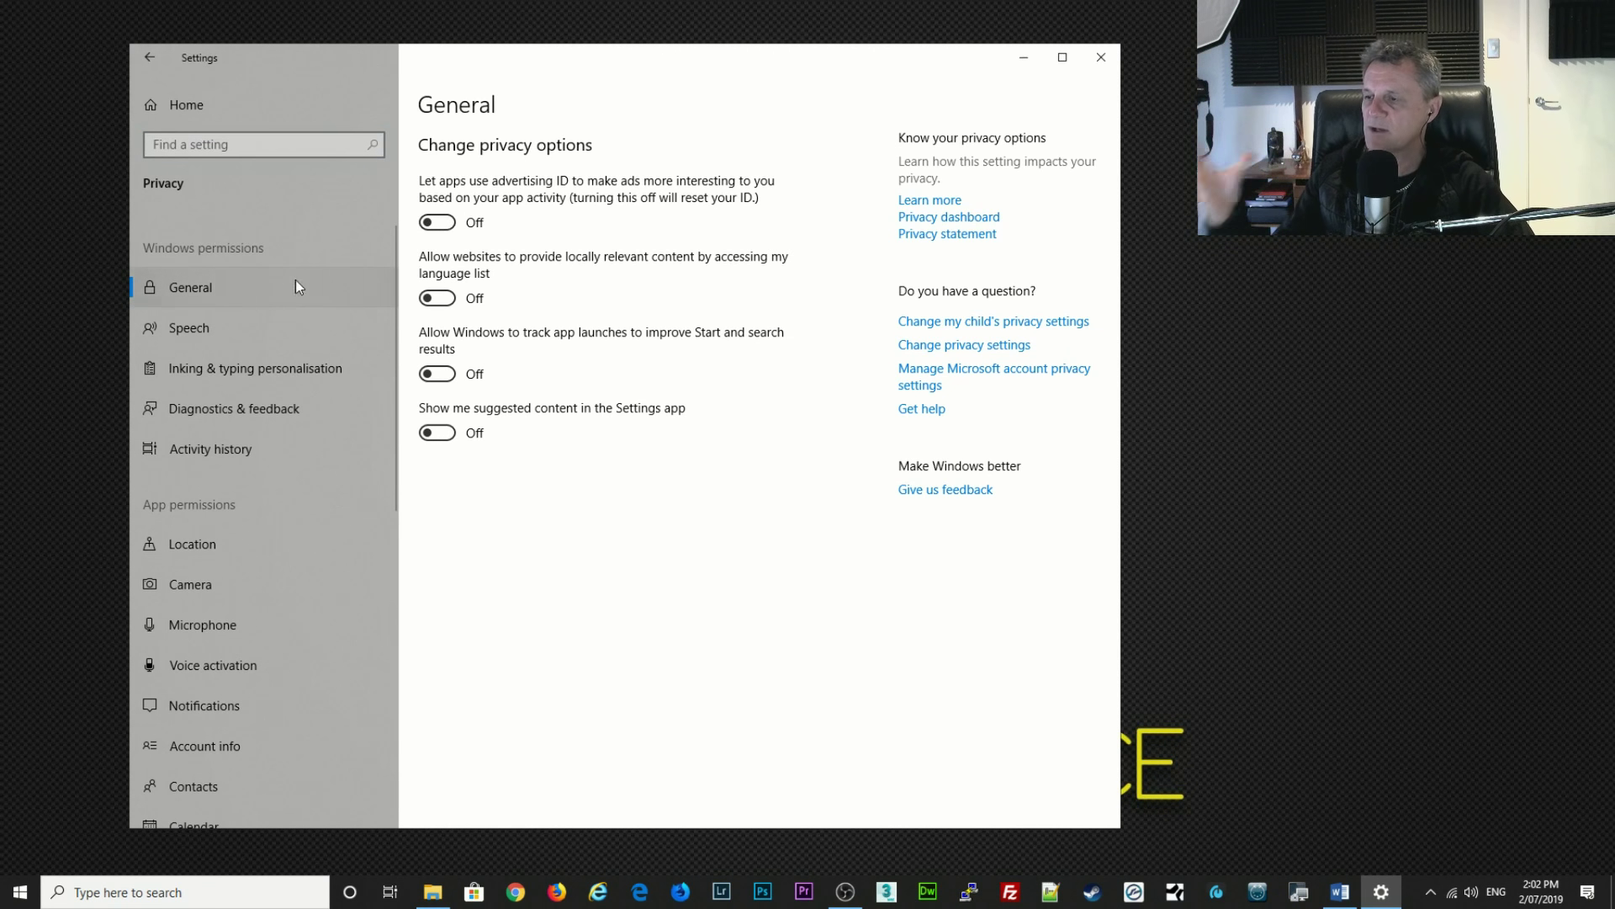
# Review the Speech, Inking & typing personalisation, and Diagnostics & feedback privacy settings.
pyautogui.click(214, 325)
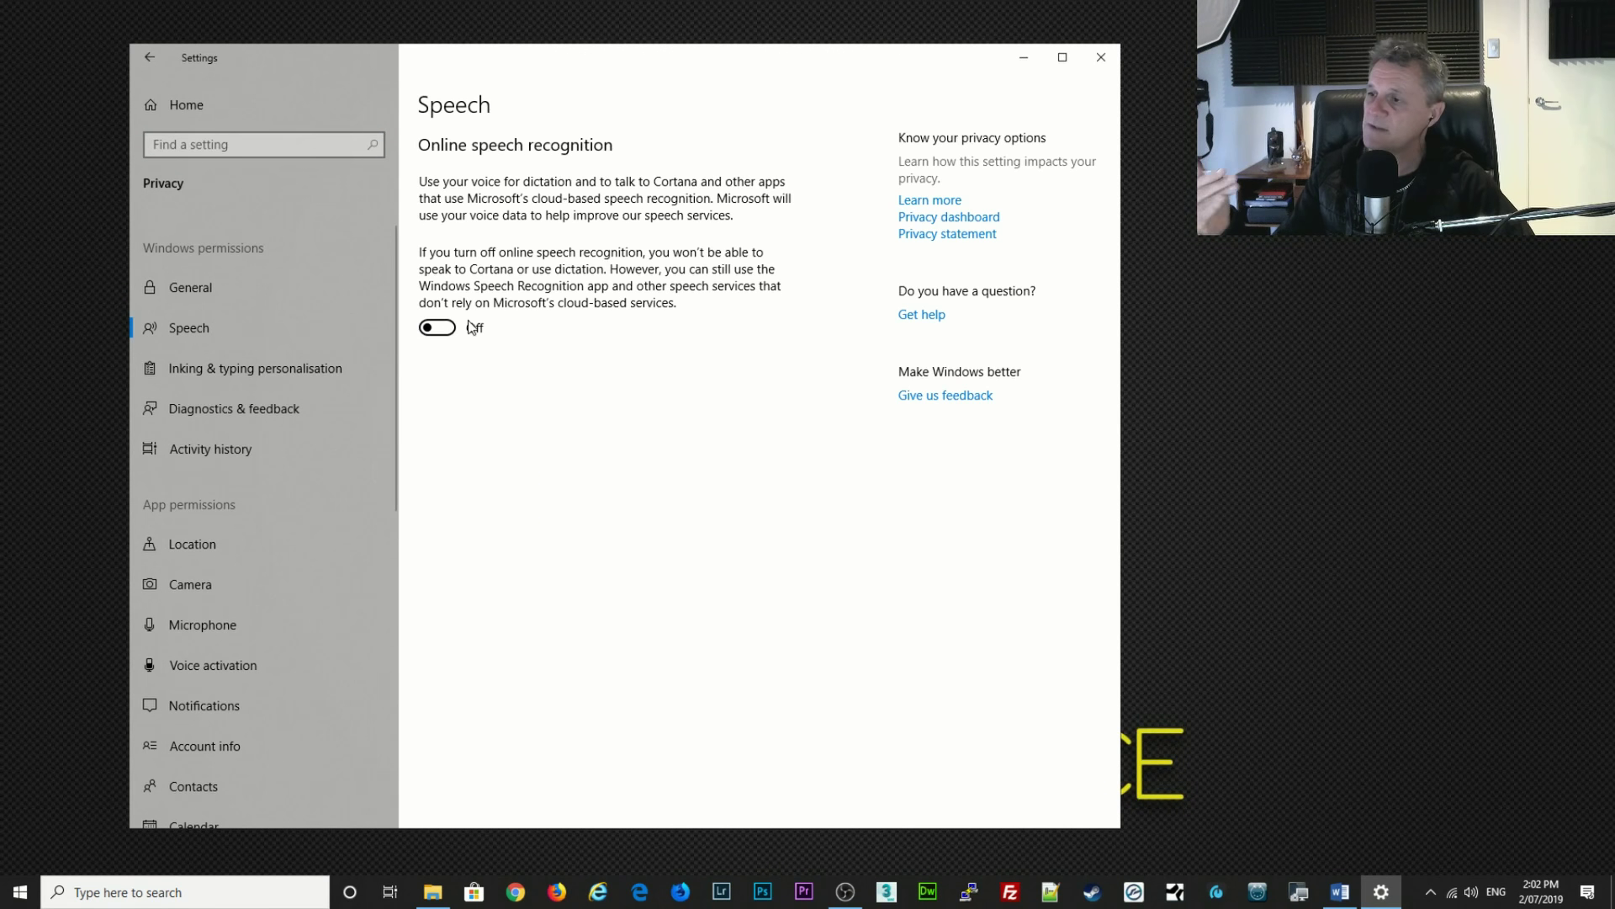
pyautogui.click(255, 369)
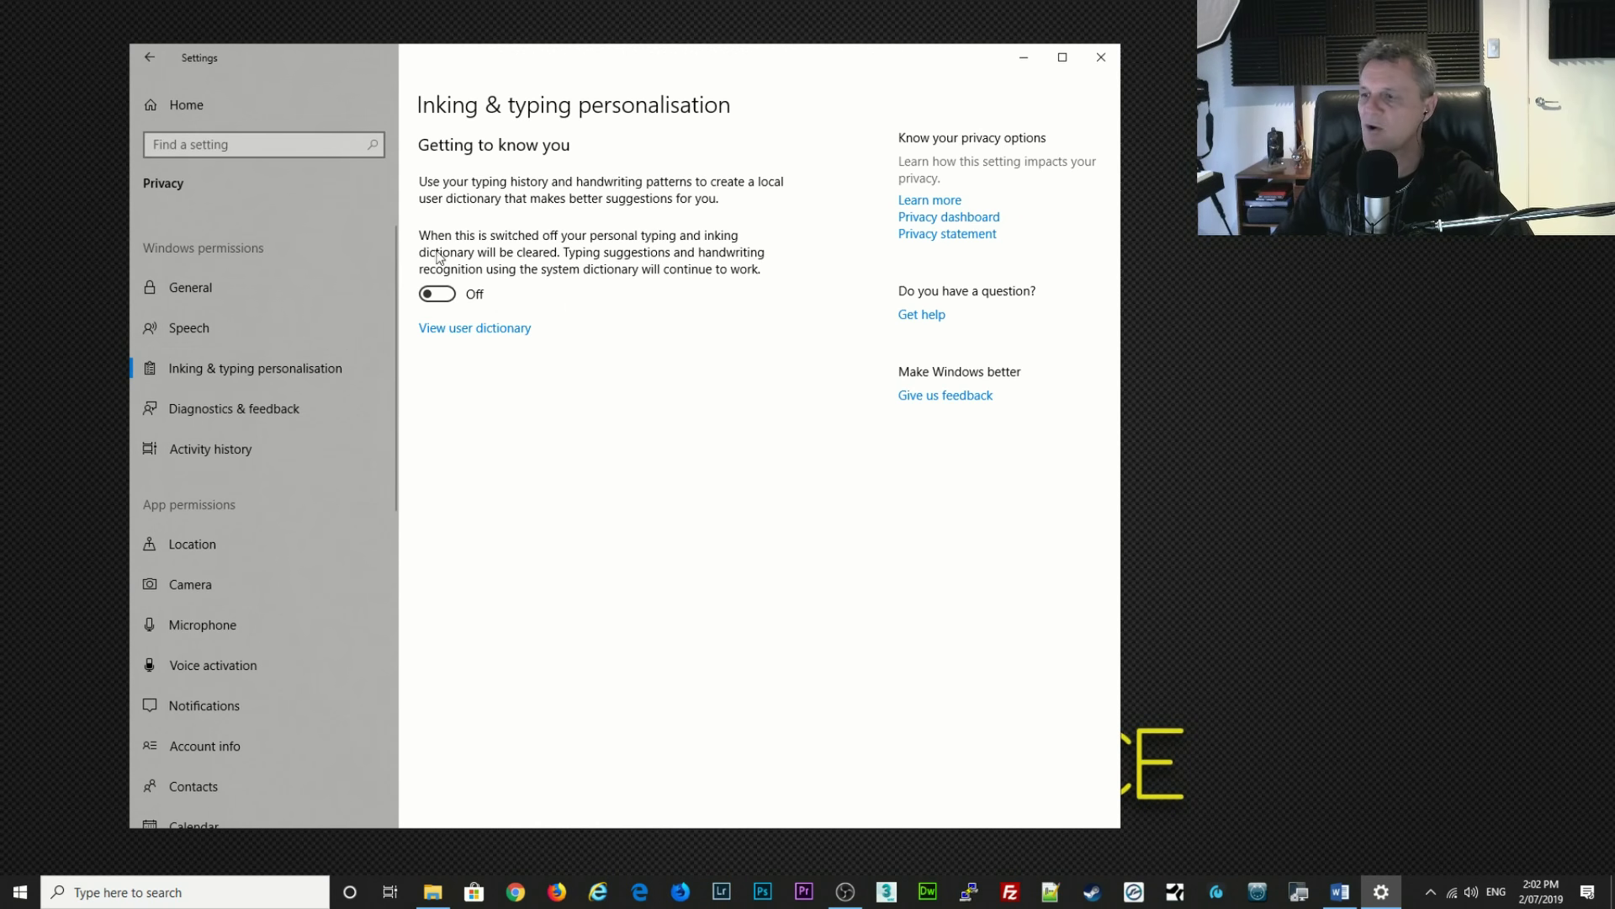
pyautogui.click(212, 417)
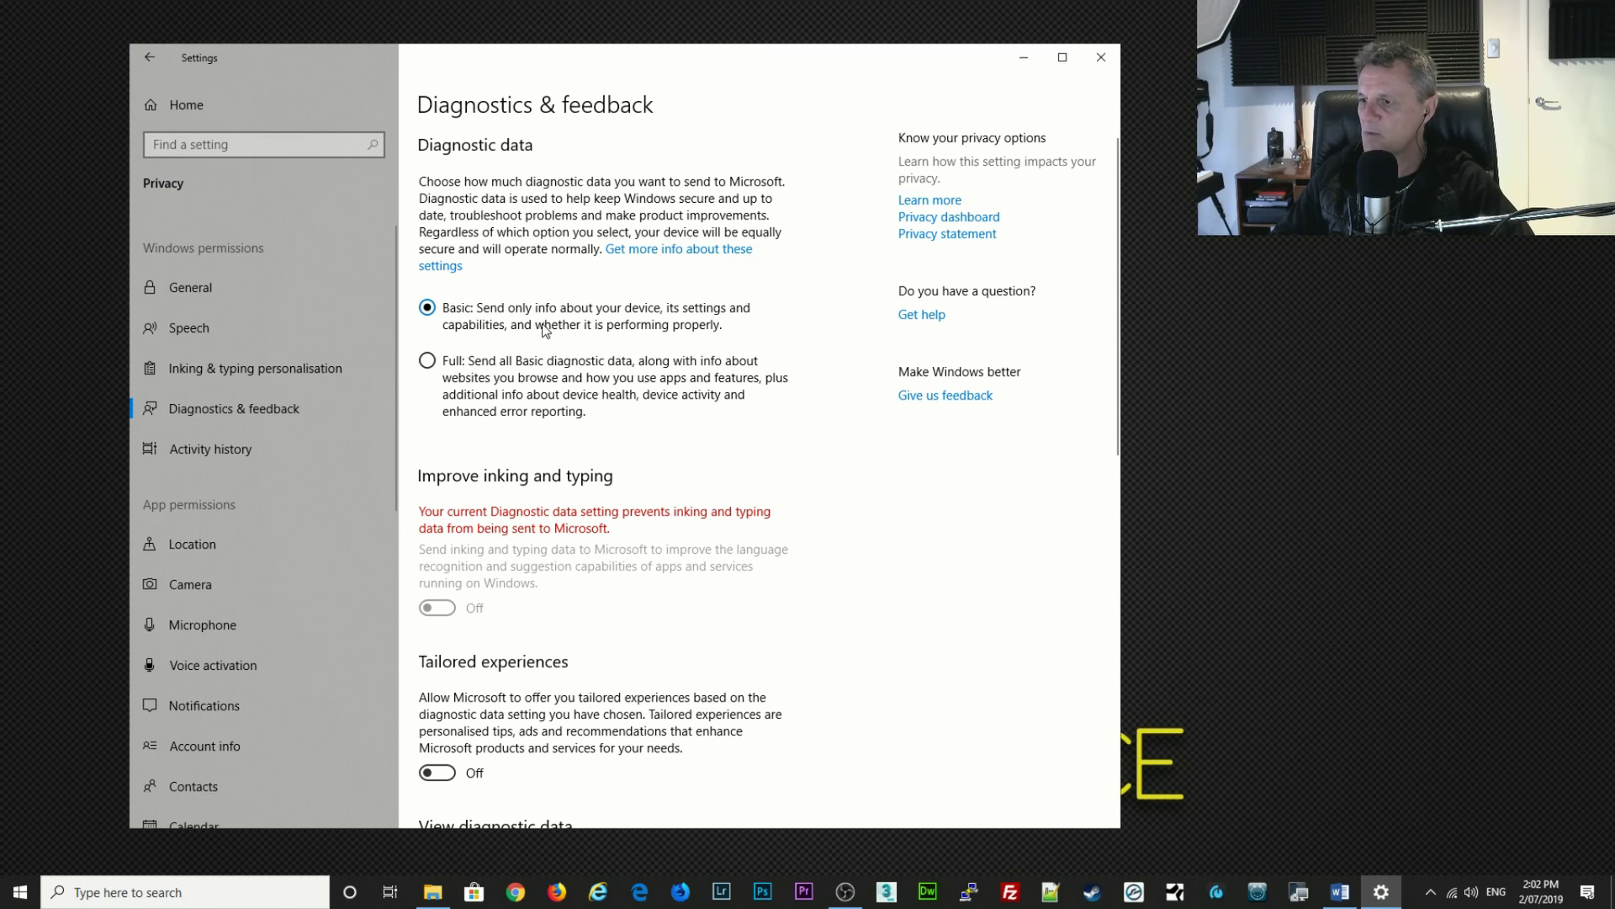
pyautogui.scroll(-8, 559, 316)
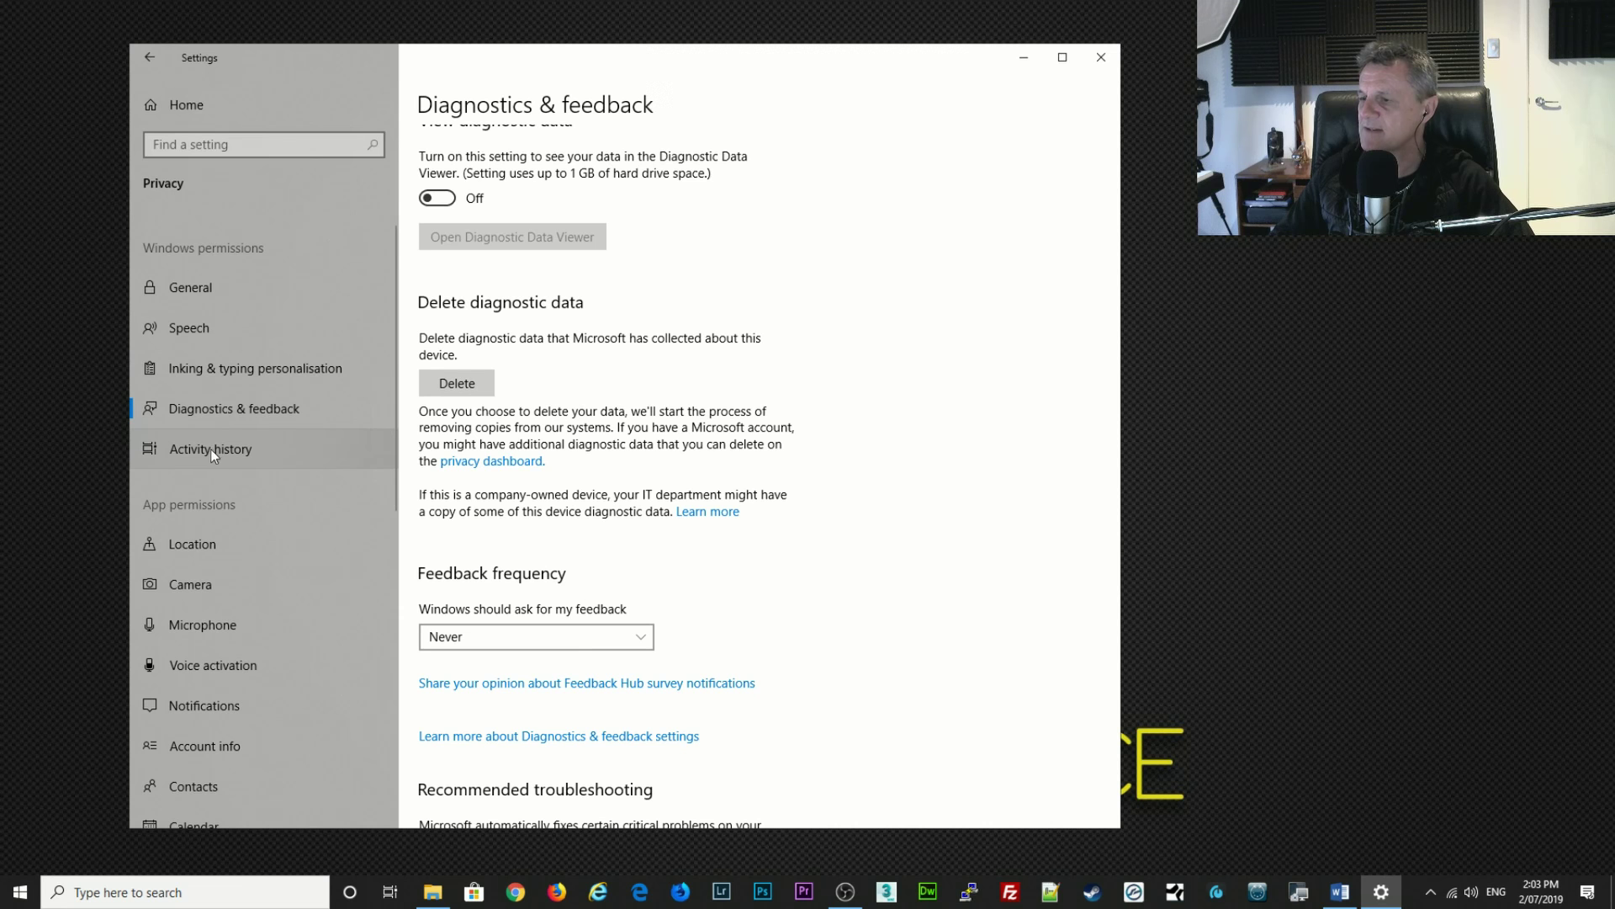
# Review the Location privacy settings, including the apps allowed to access the precise location.
pyautogui.click(193, 544)
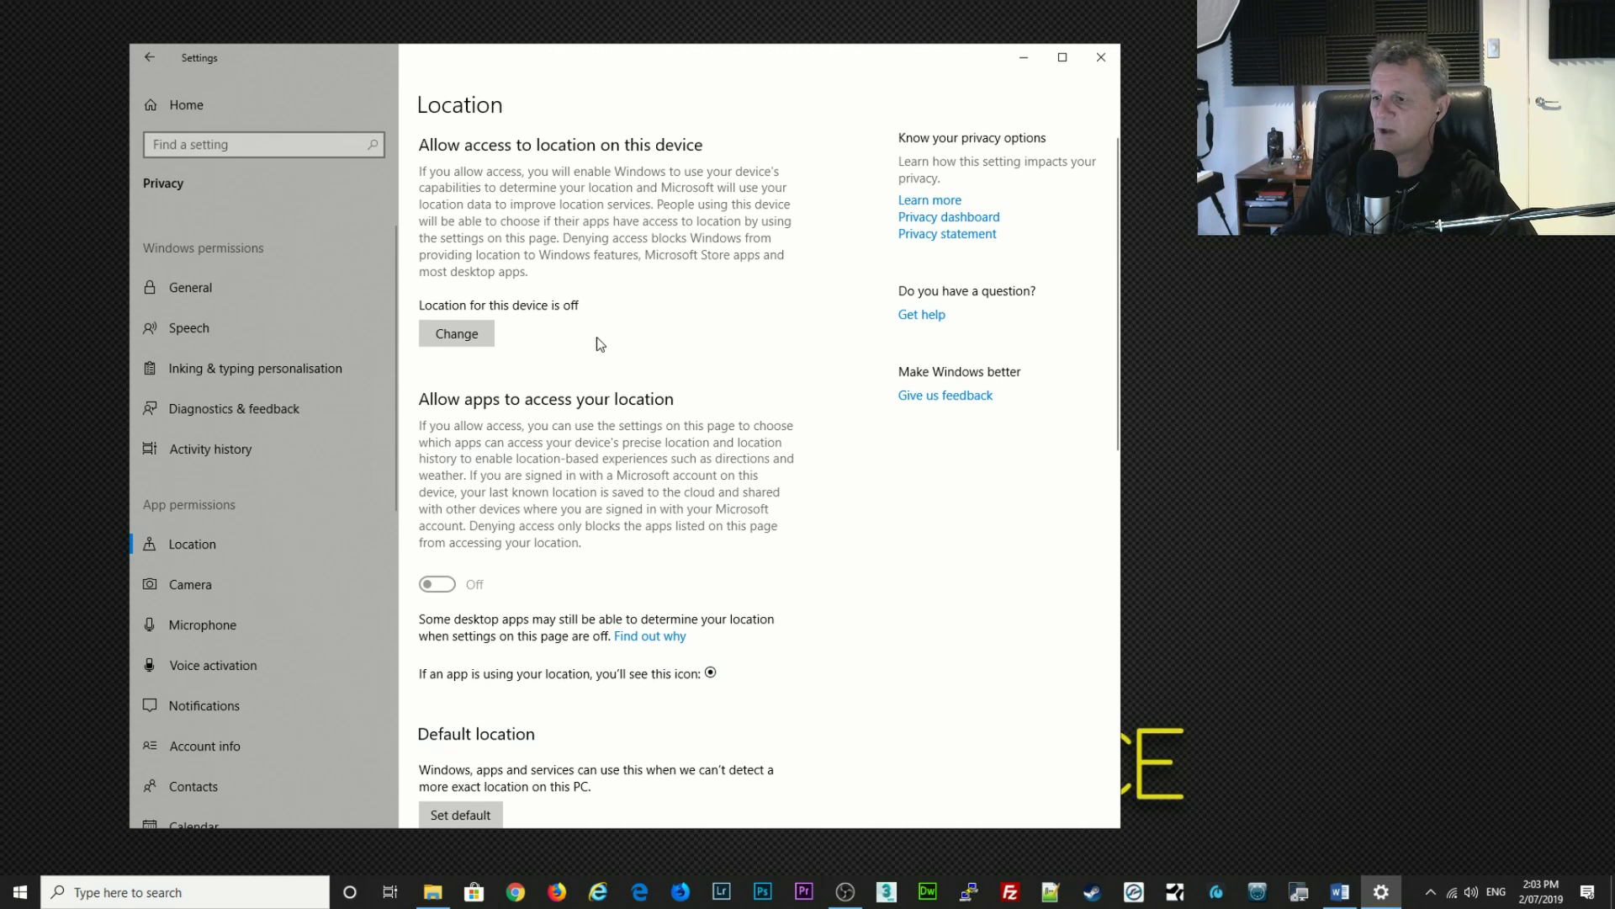
pyautogui.scroll(-6, 645, 504)
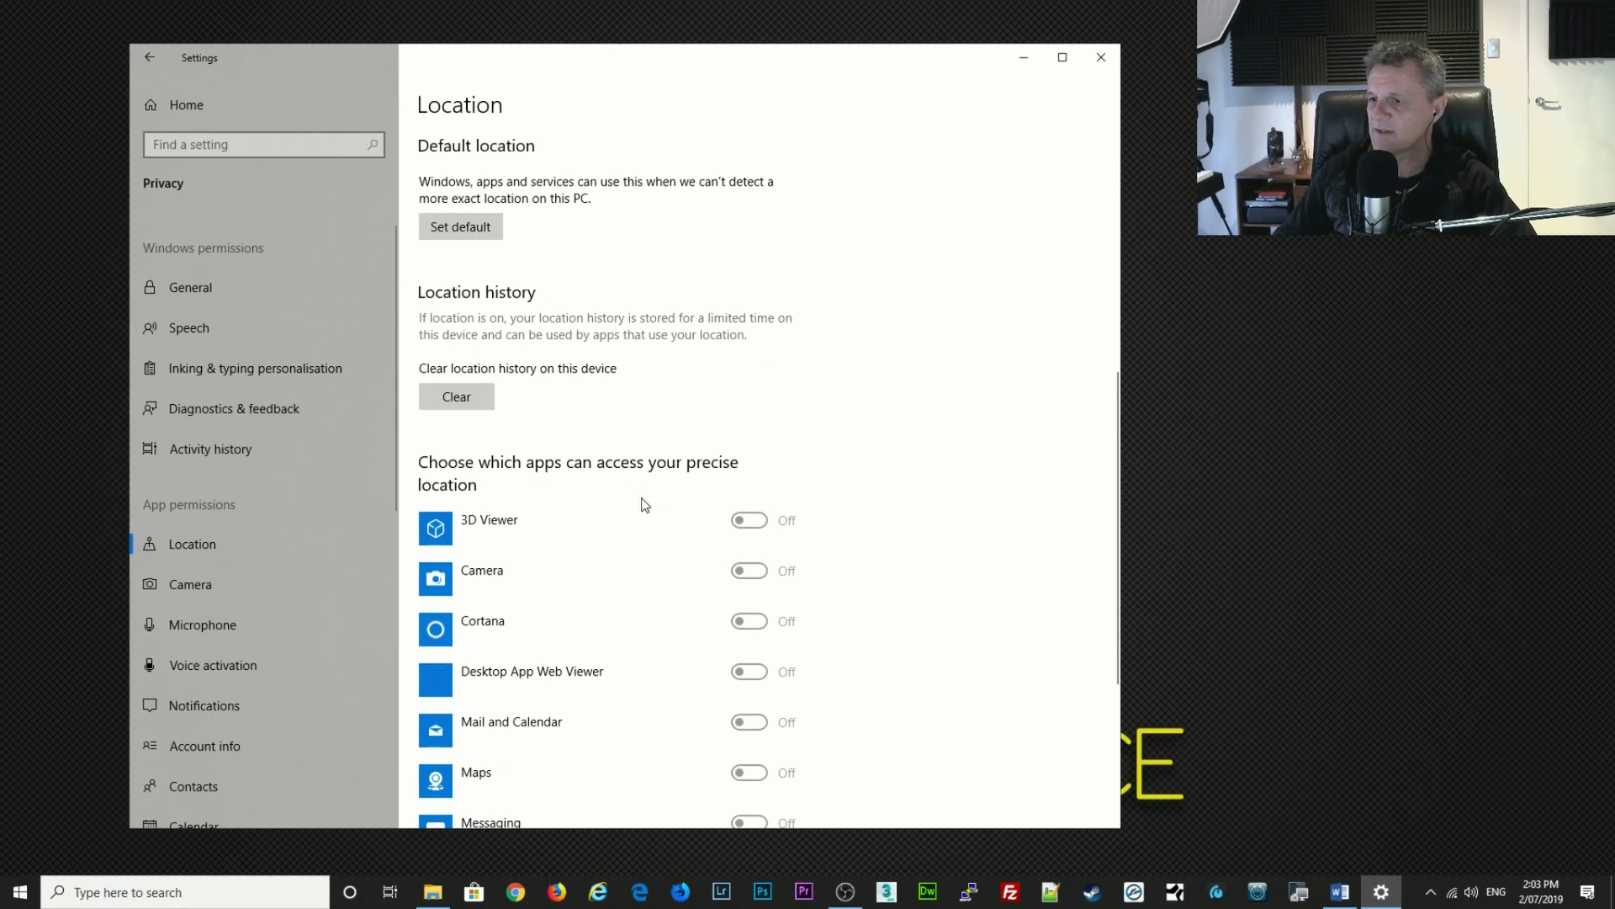
pyautogui.scroll(6, 638, 421)
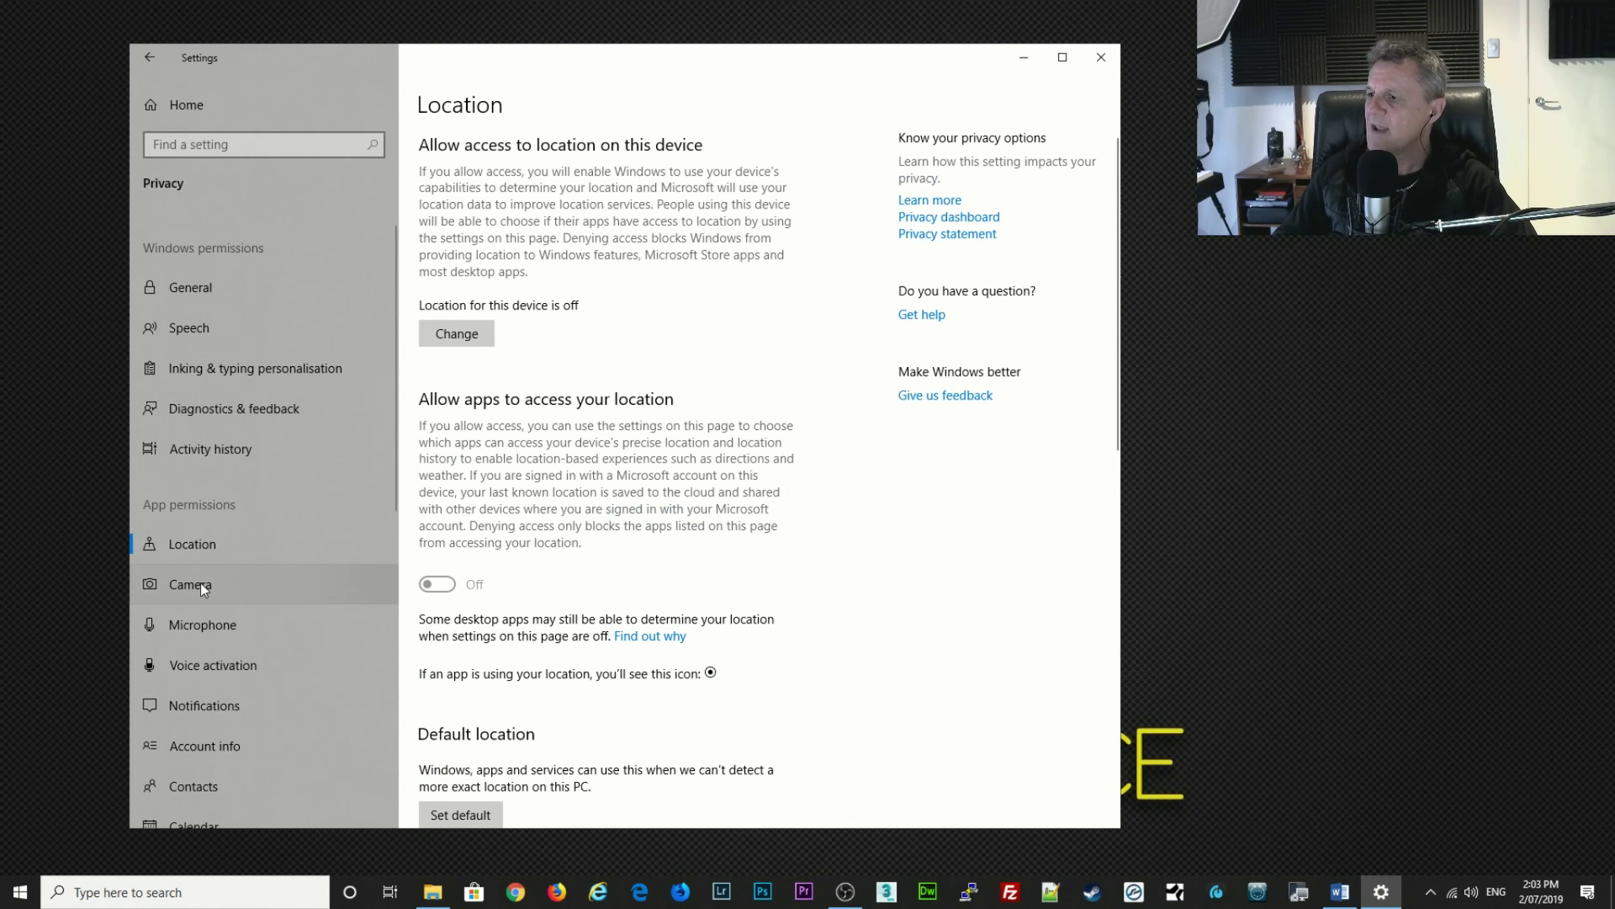
# Turn off camera access for Feedback Hub and Microsoft Edge in the Camera privacy settings.
pyautogui.click(201, 582)
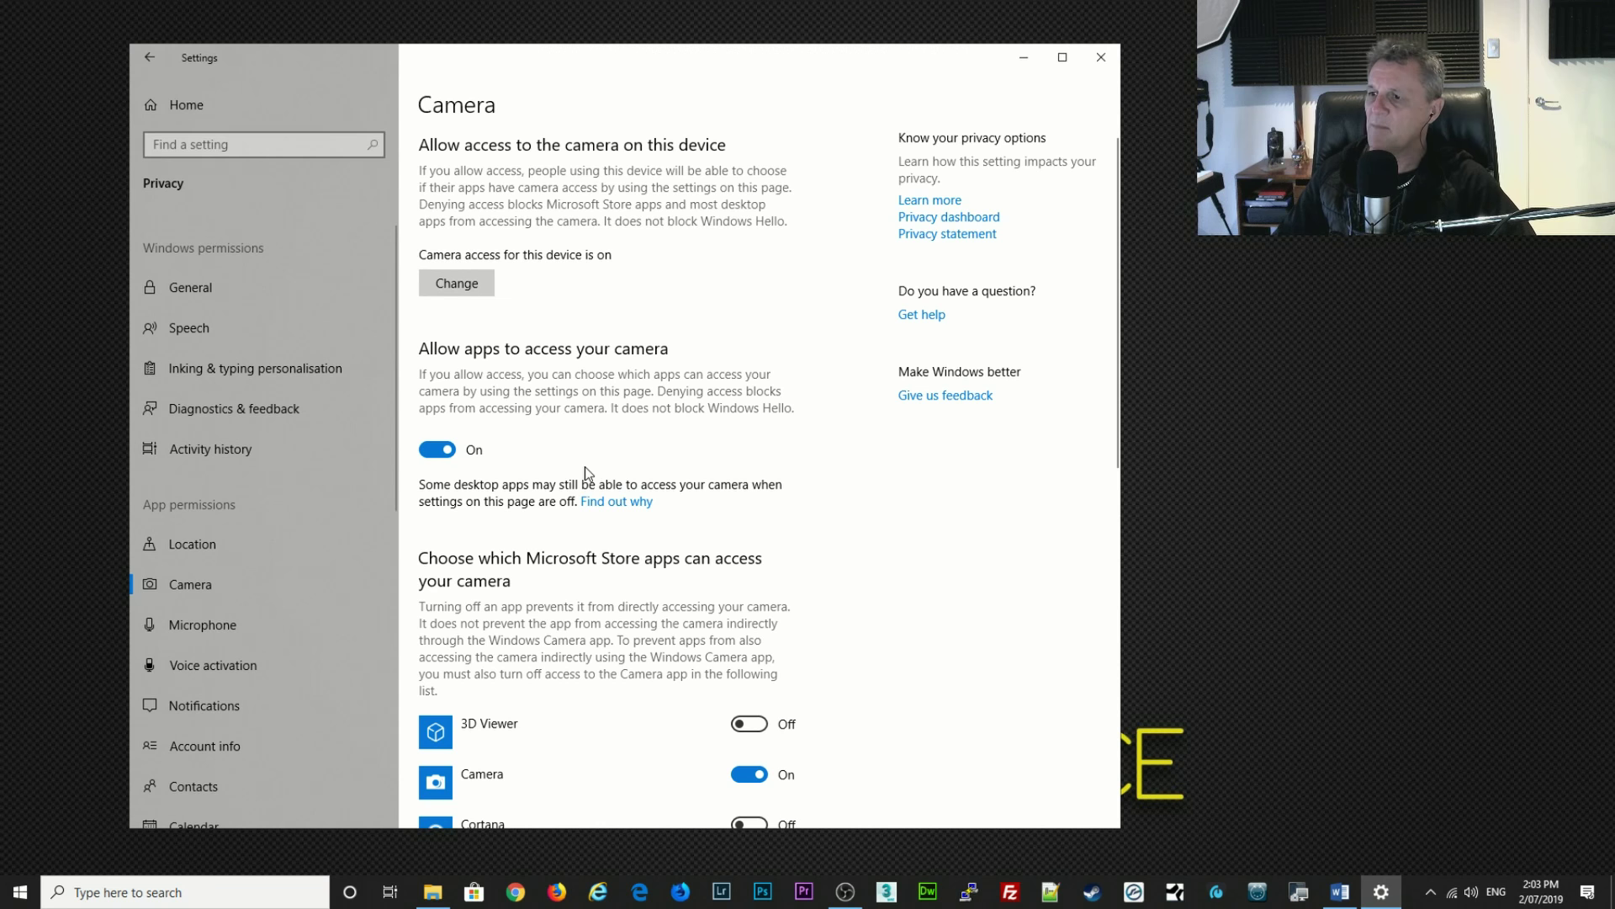
pyautogui.scroll(-7, 673, 438)
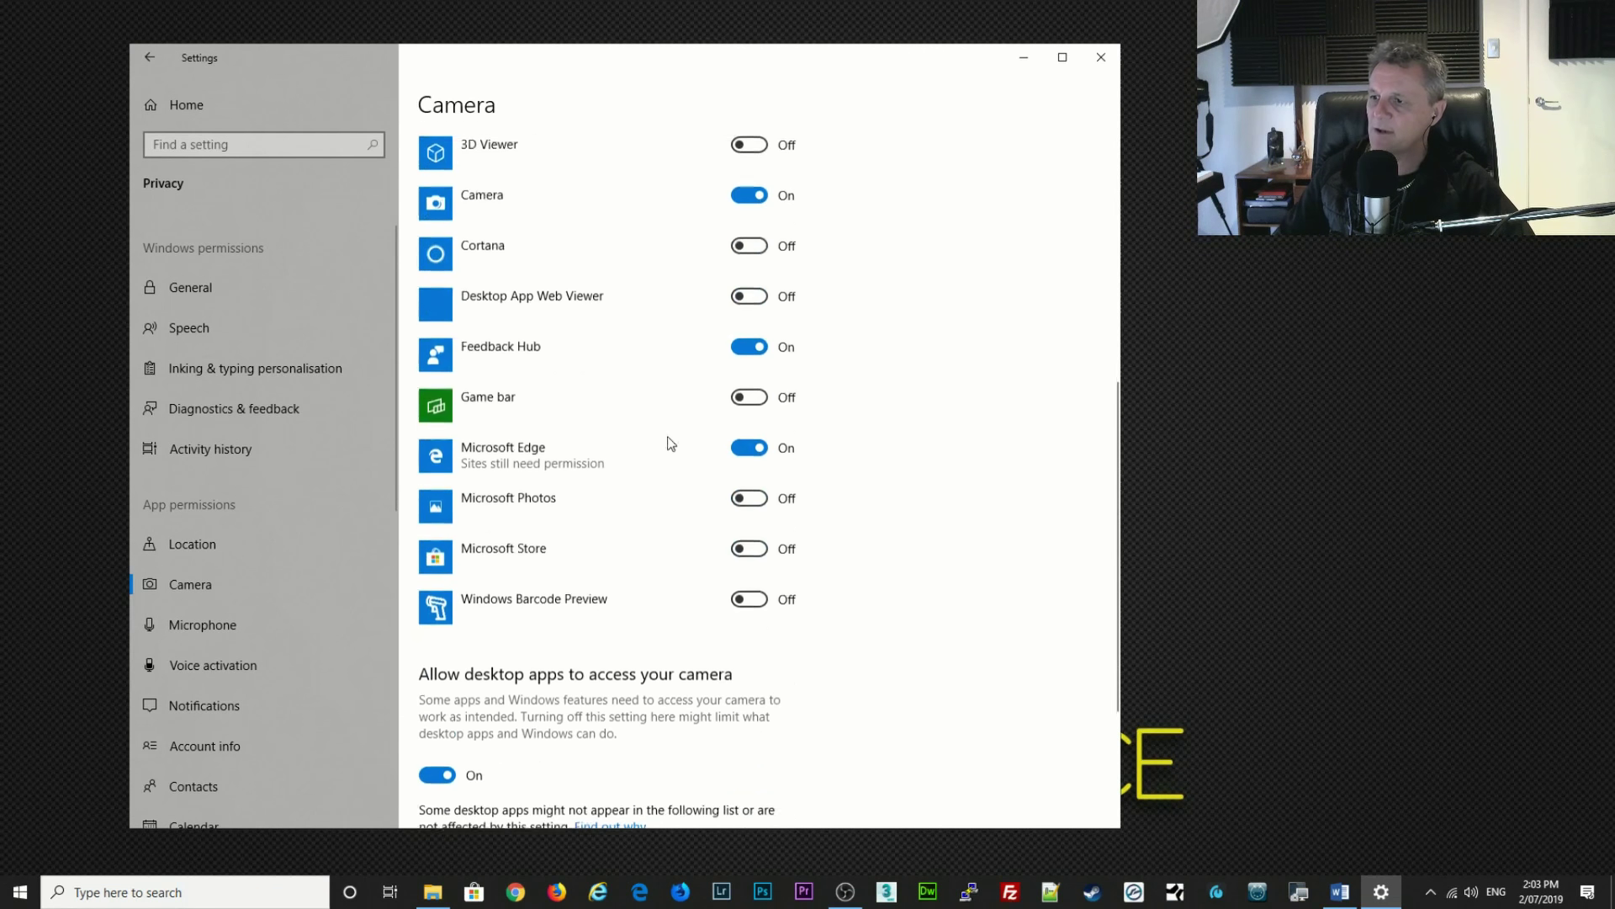
pyautogui.scroll(2, 711, 418)
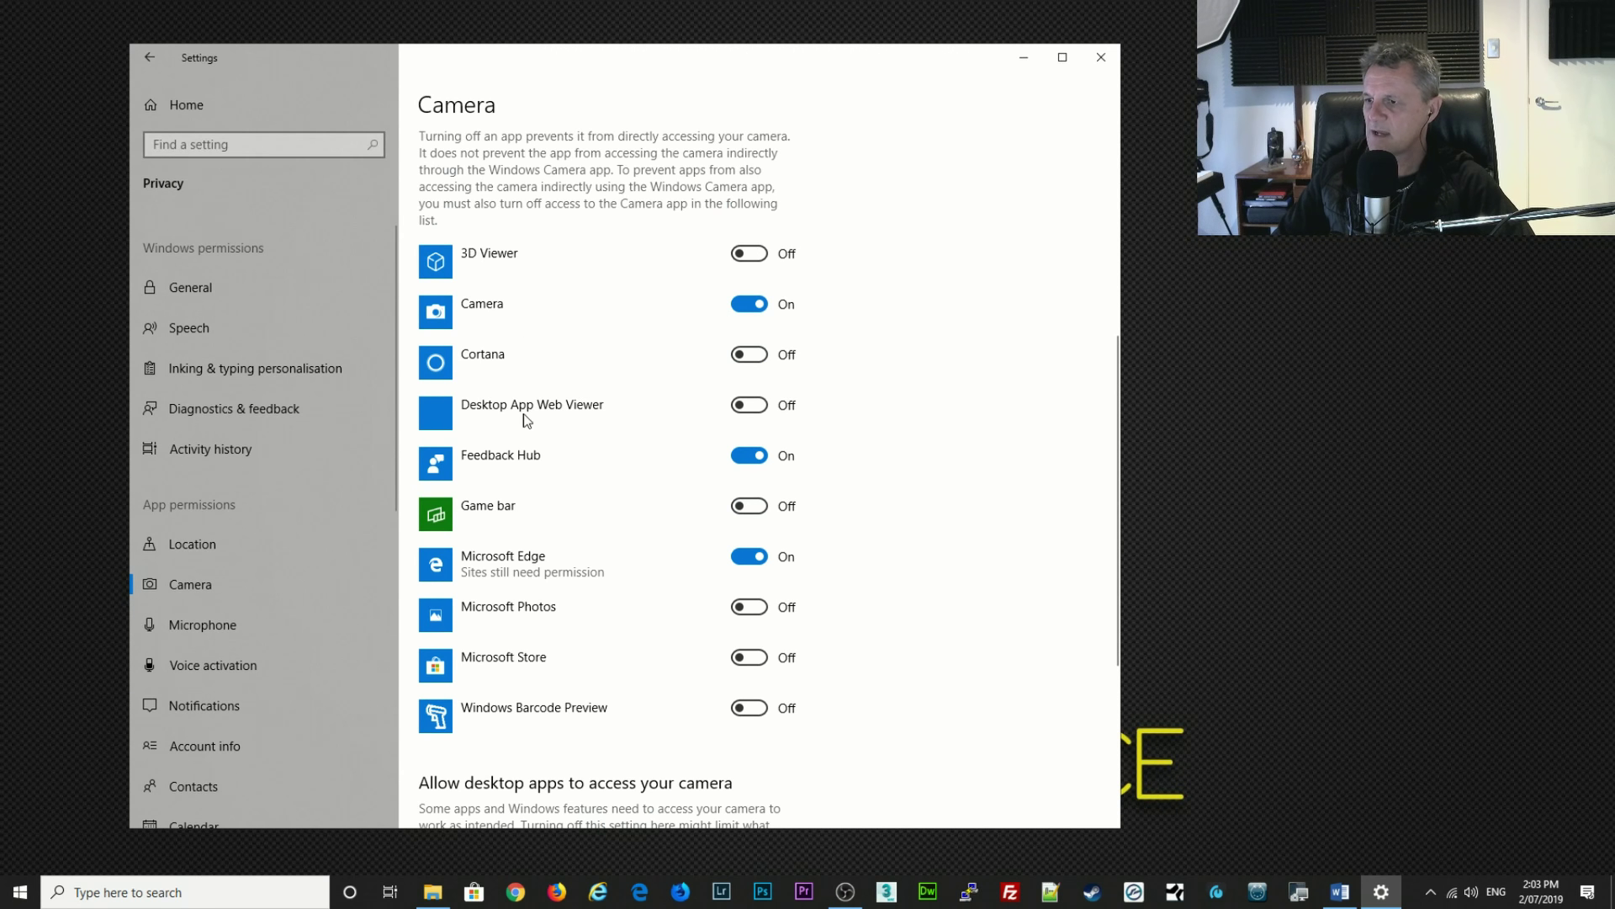
pyautogui.click(748, 455)
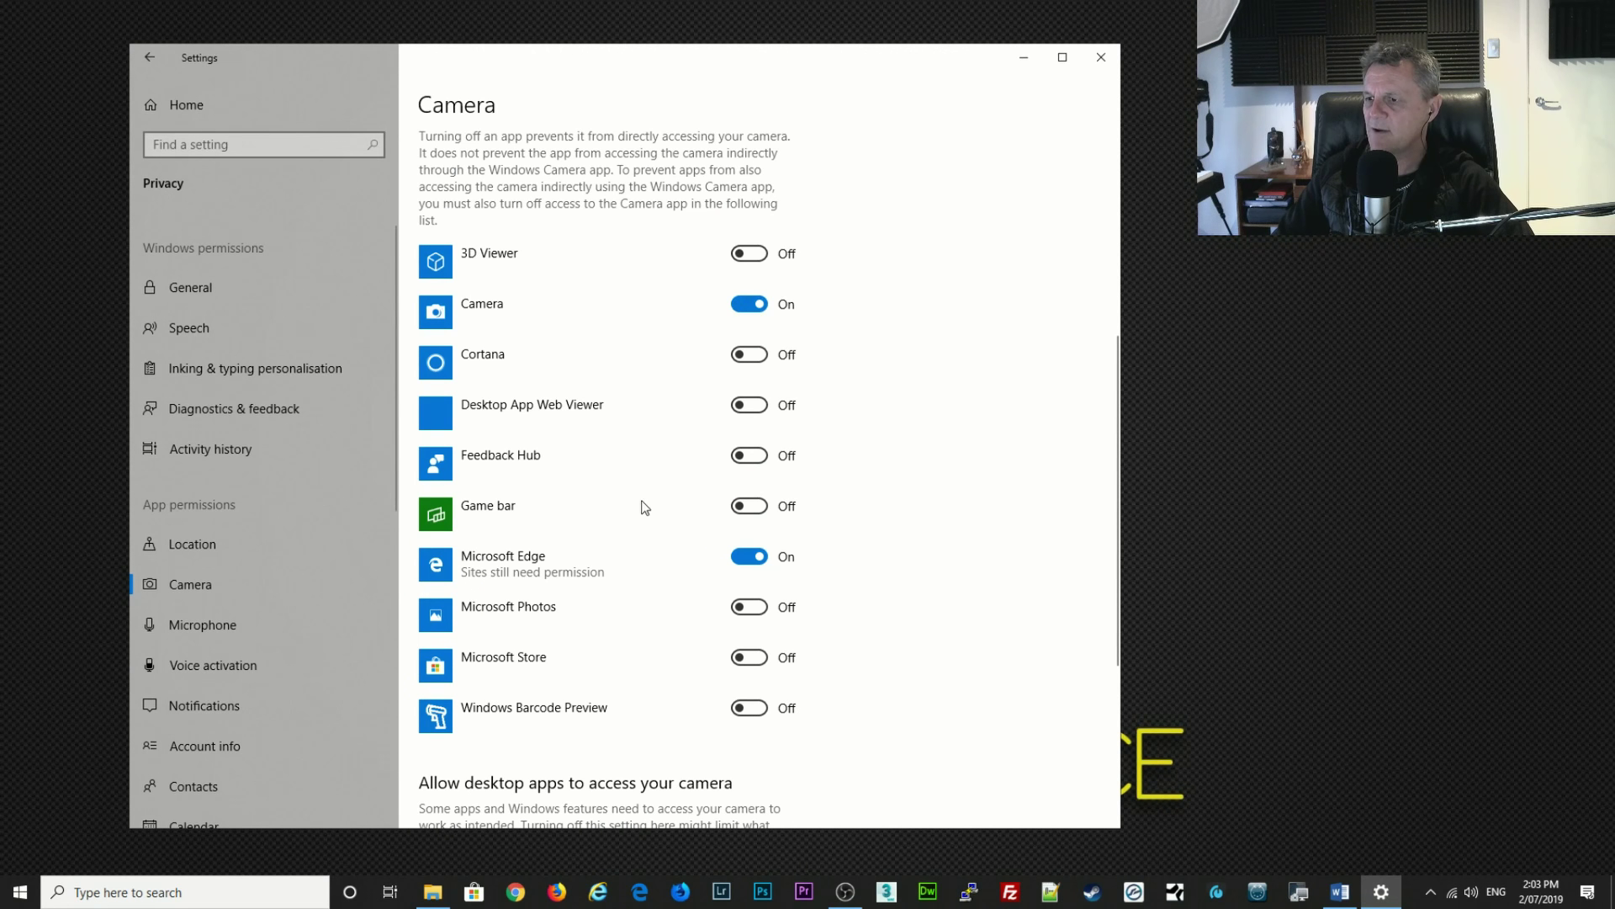
pyautogui.scroll(-3, 644, 508)
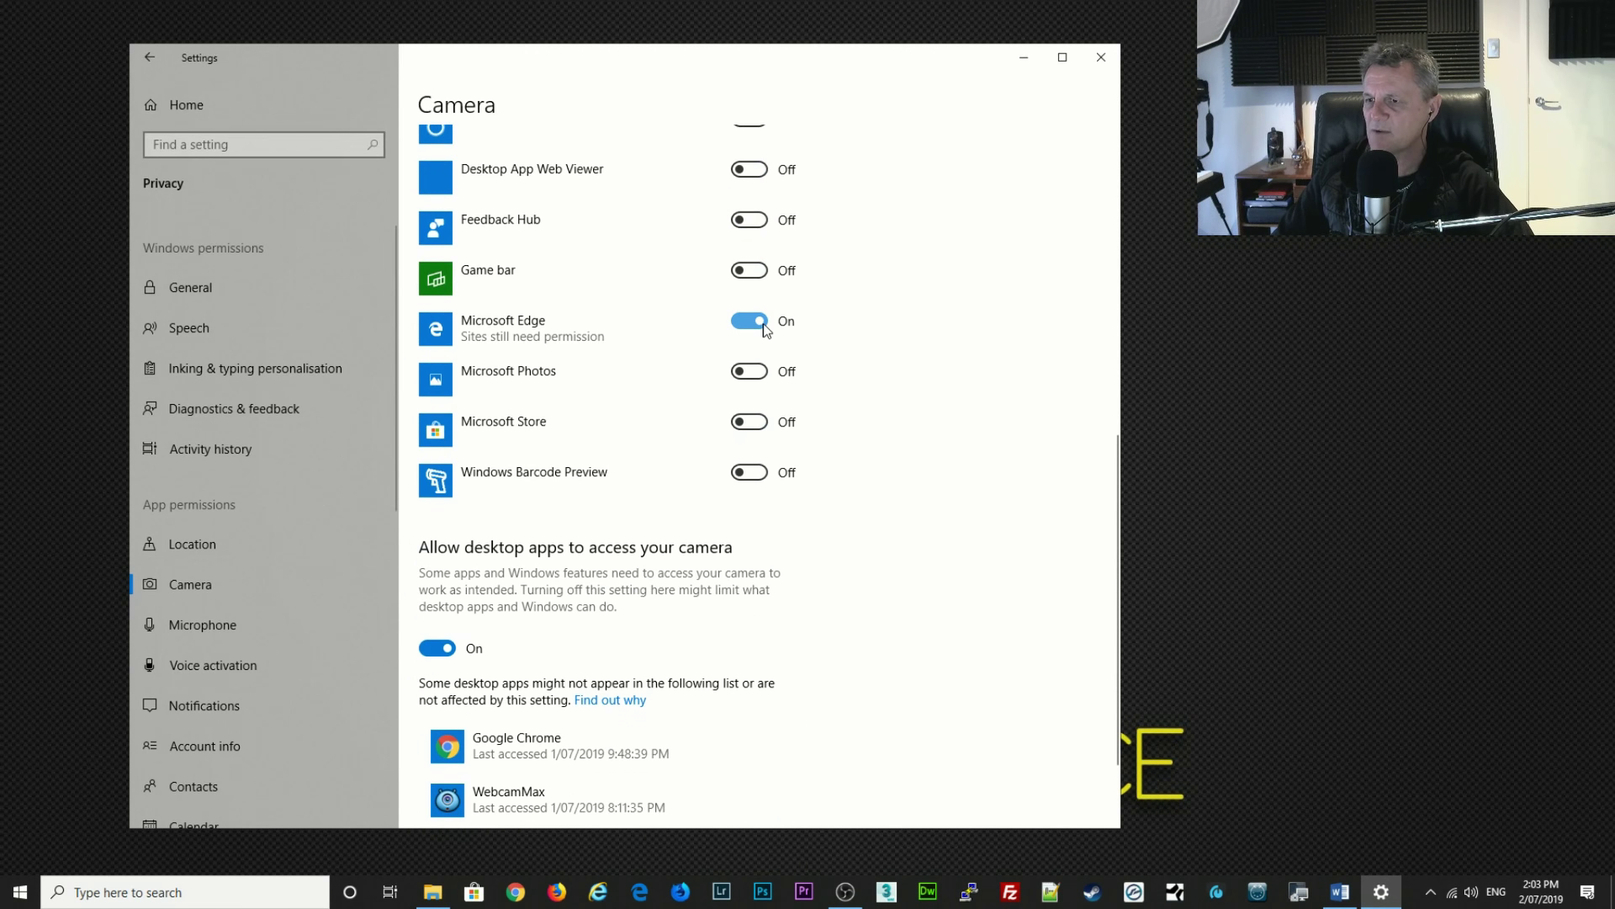
pyautogui.click(760, 321)
pyautogui.scroll(-2, 649, 194)
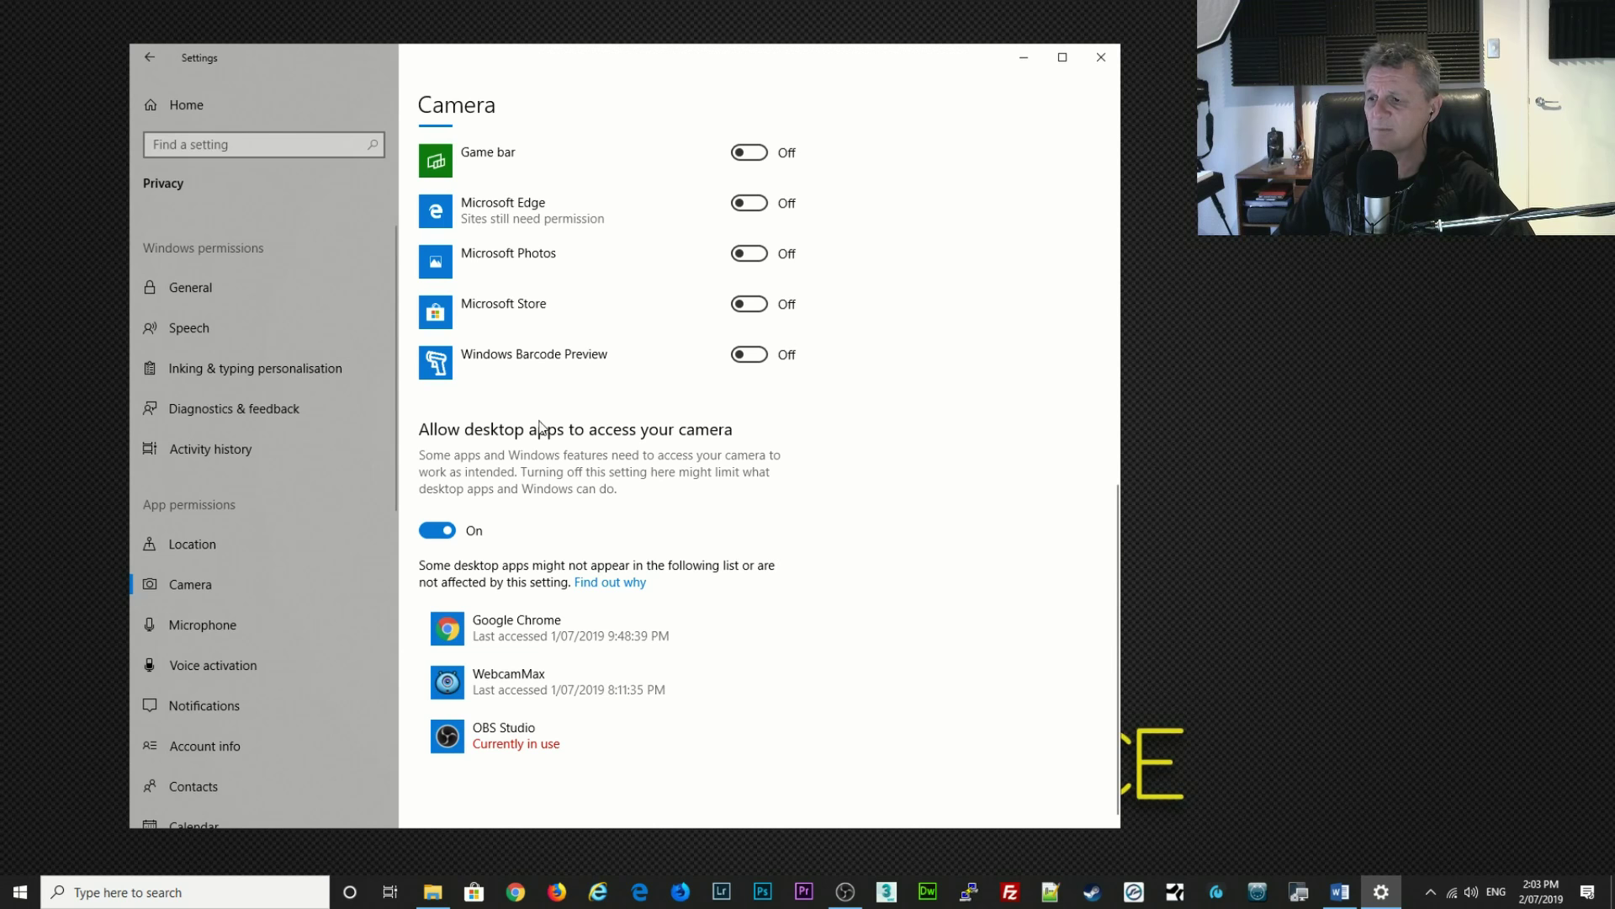
# Turn off microphone access for Feedback Hub and Microsoft Edge in the Microphone privacy settings.
pyautogui.click(192, 627)
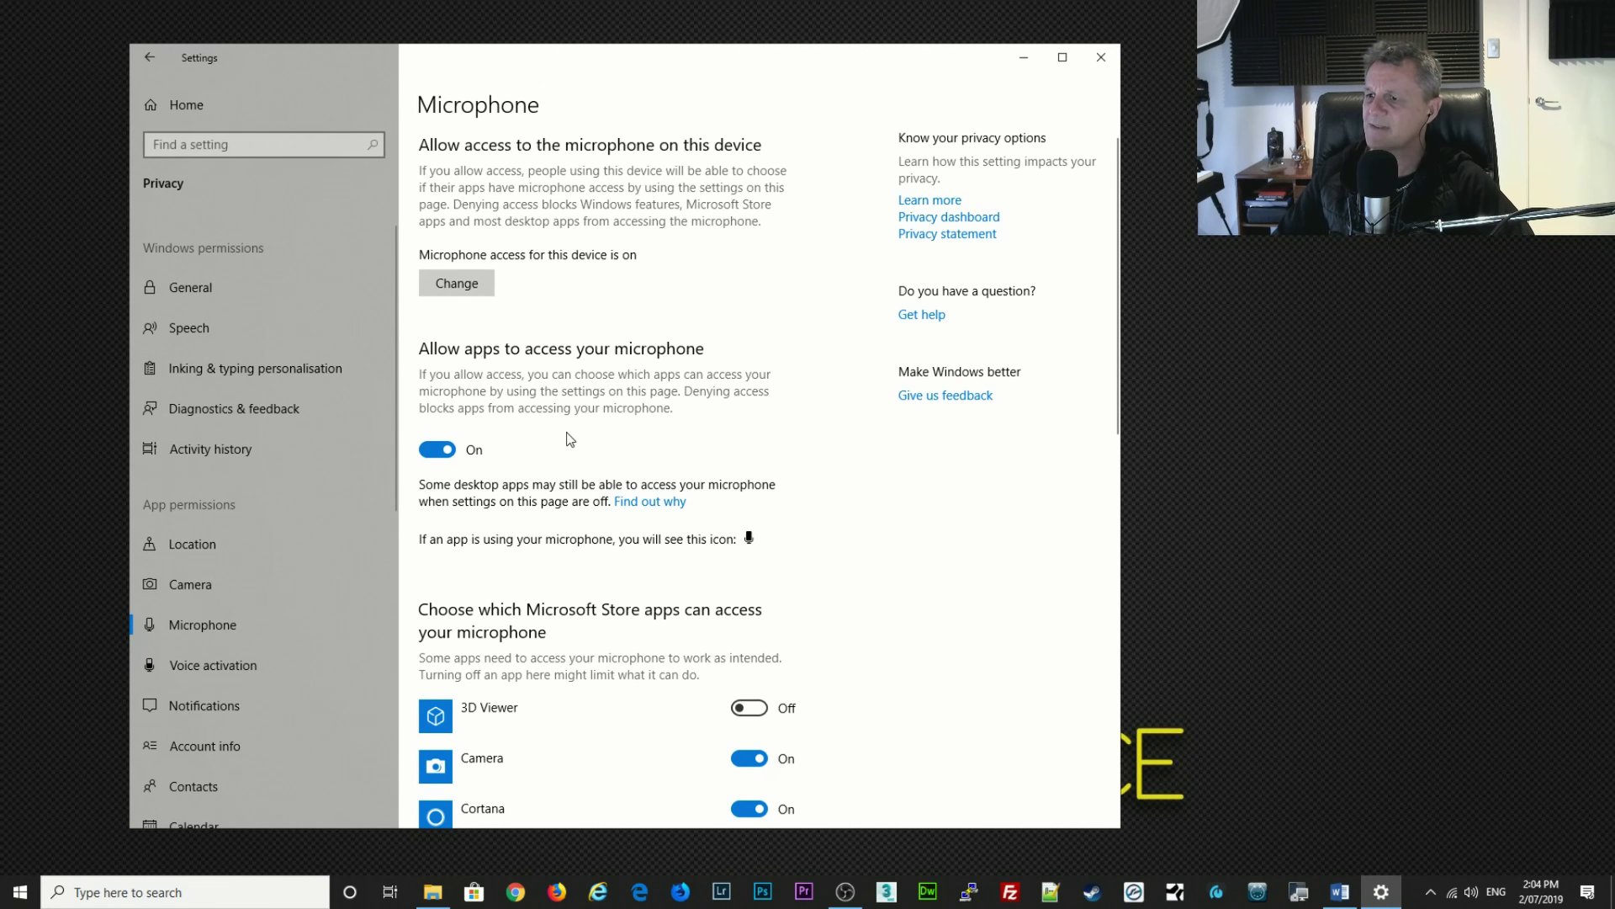
pyautogui.scroll(-5, 608, 338)
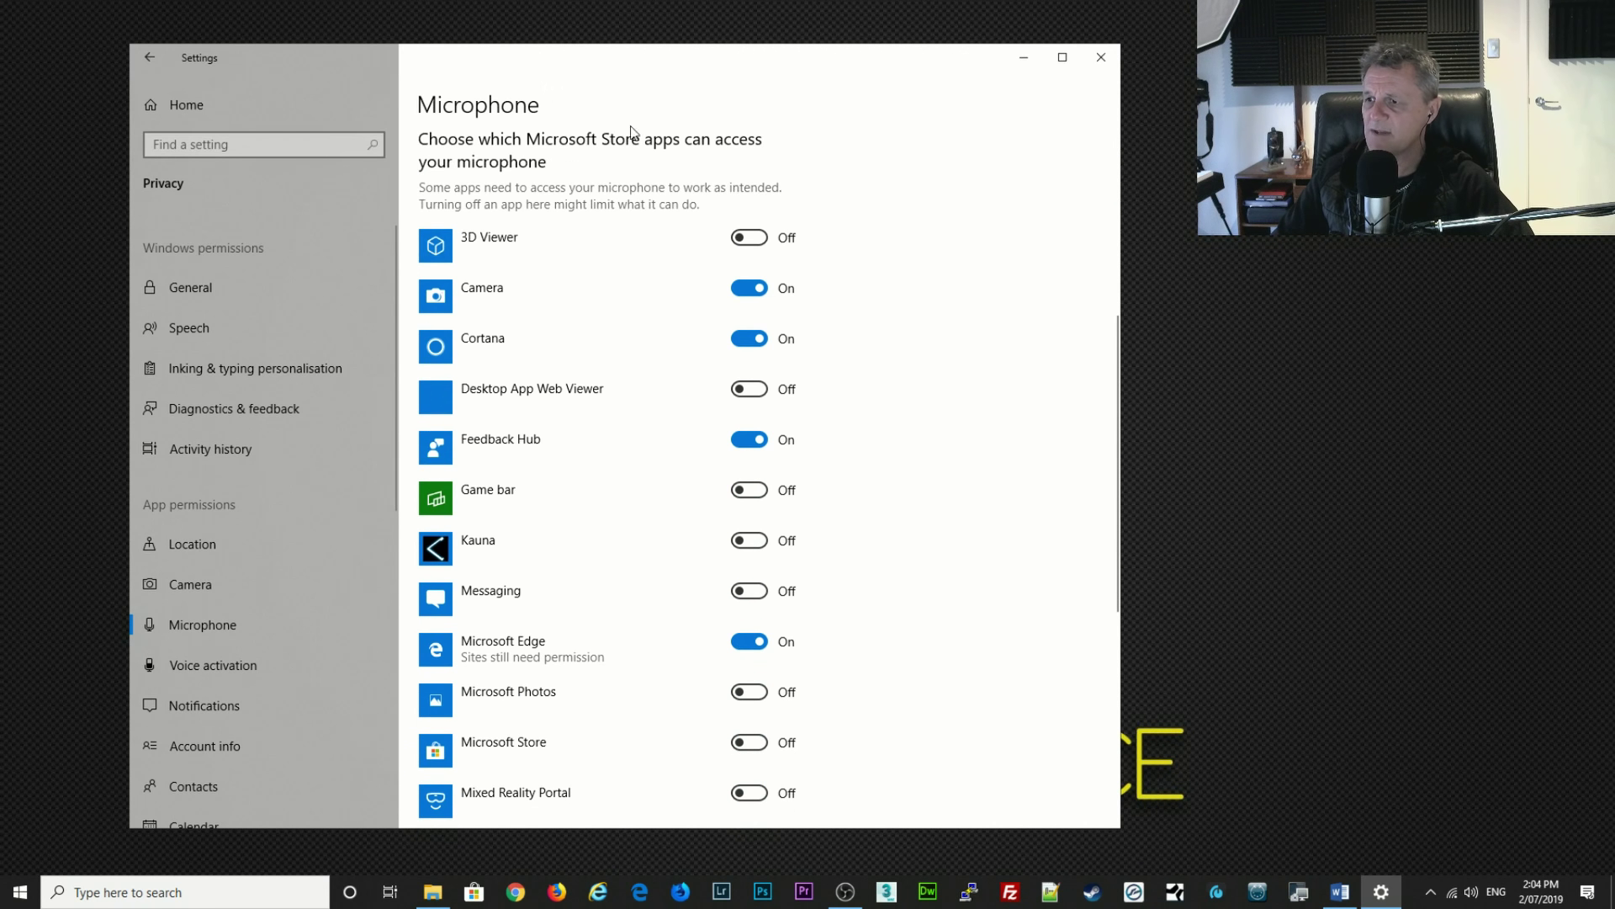
pyautogui.click(749, 439)
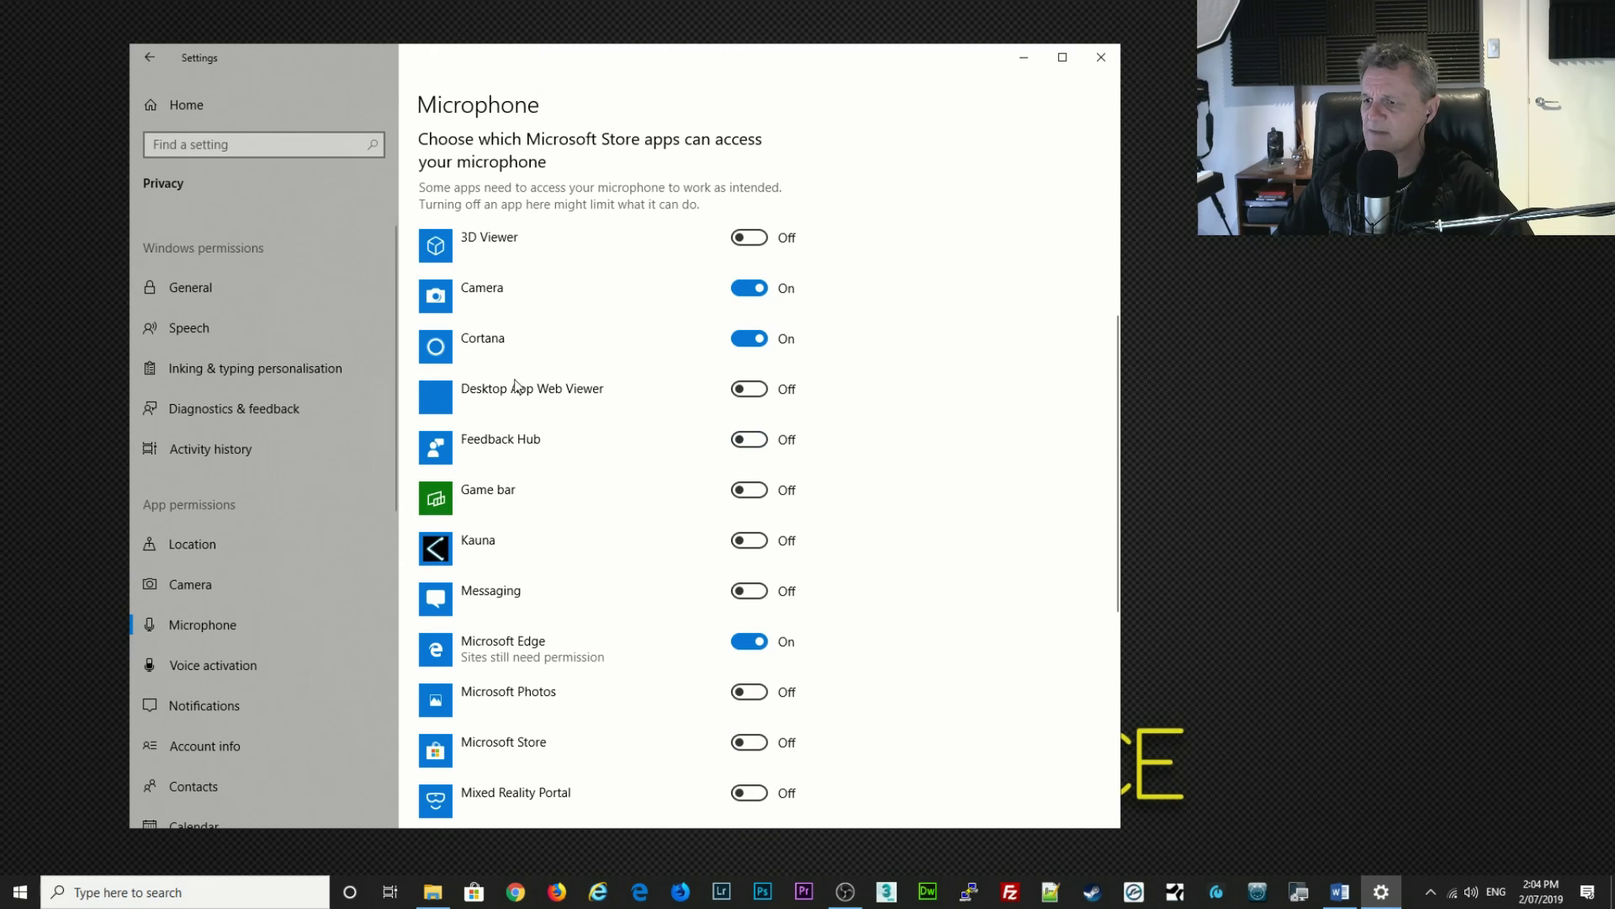
pyautogui.click(749, 641)
pyautogui.scroll(-5, 707, 462)
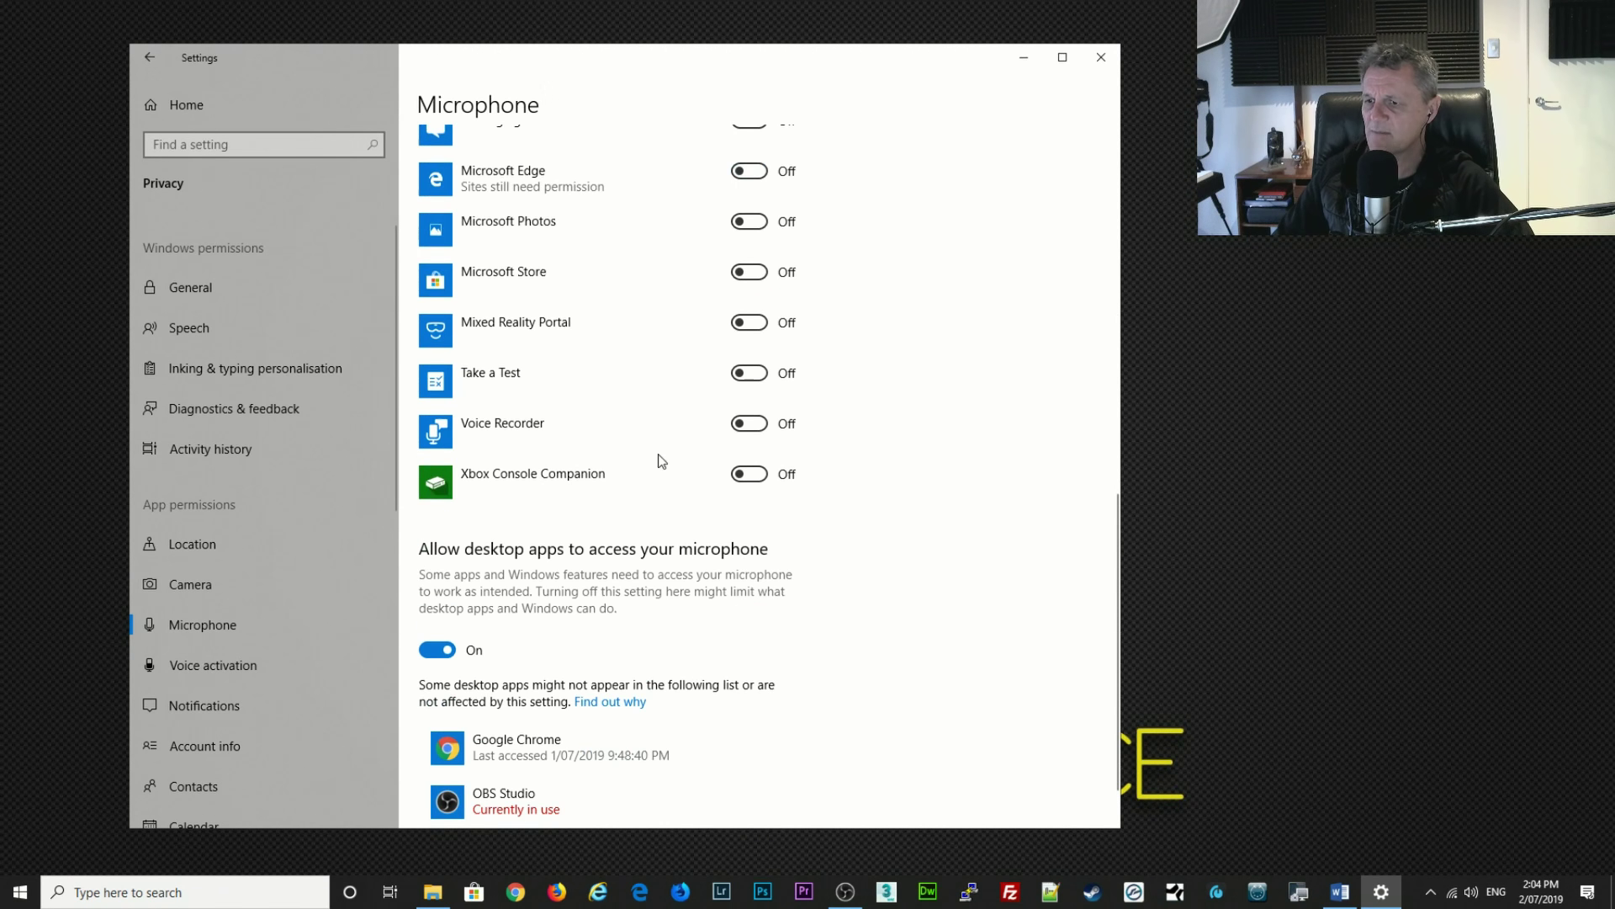
pyautogui.scroll(7, 599, 402)
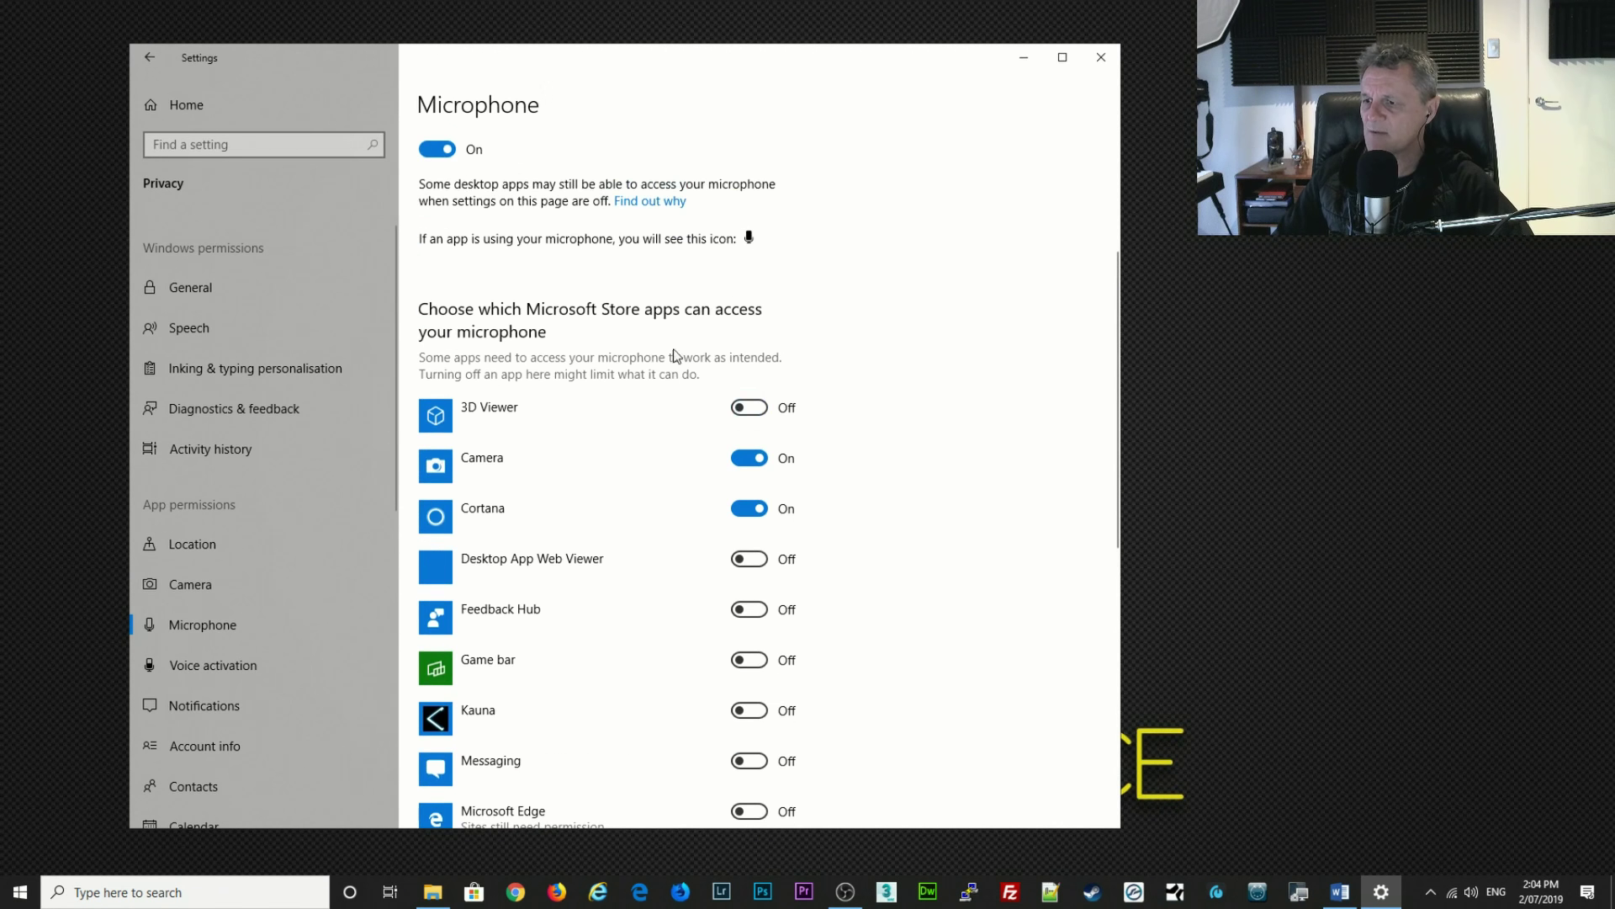
# Turn off voice activation for all apps and check the related locked-device and Cortana options.
pyautogui.click(229, 665)
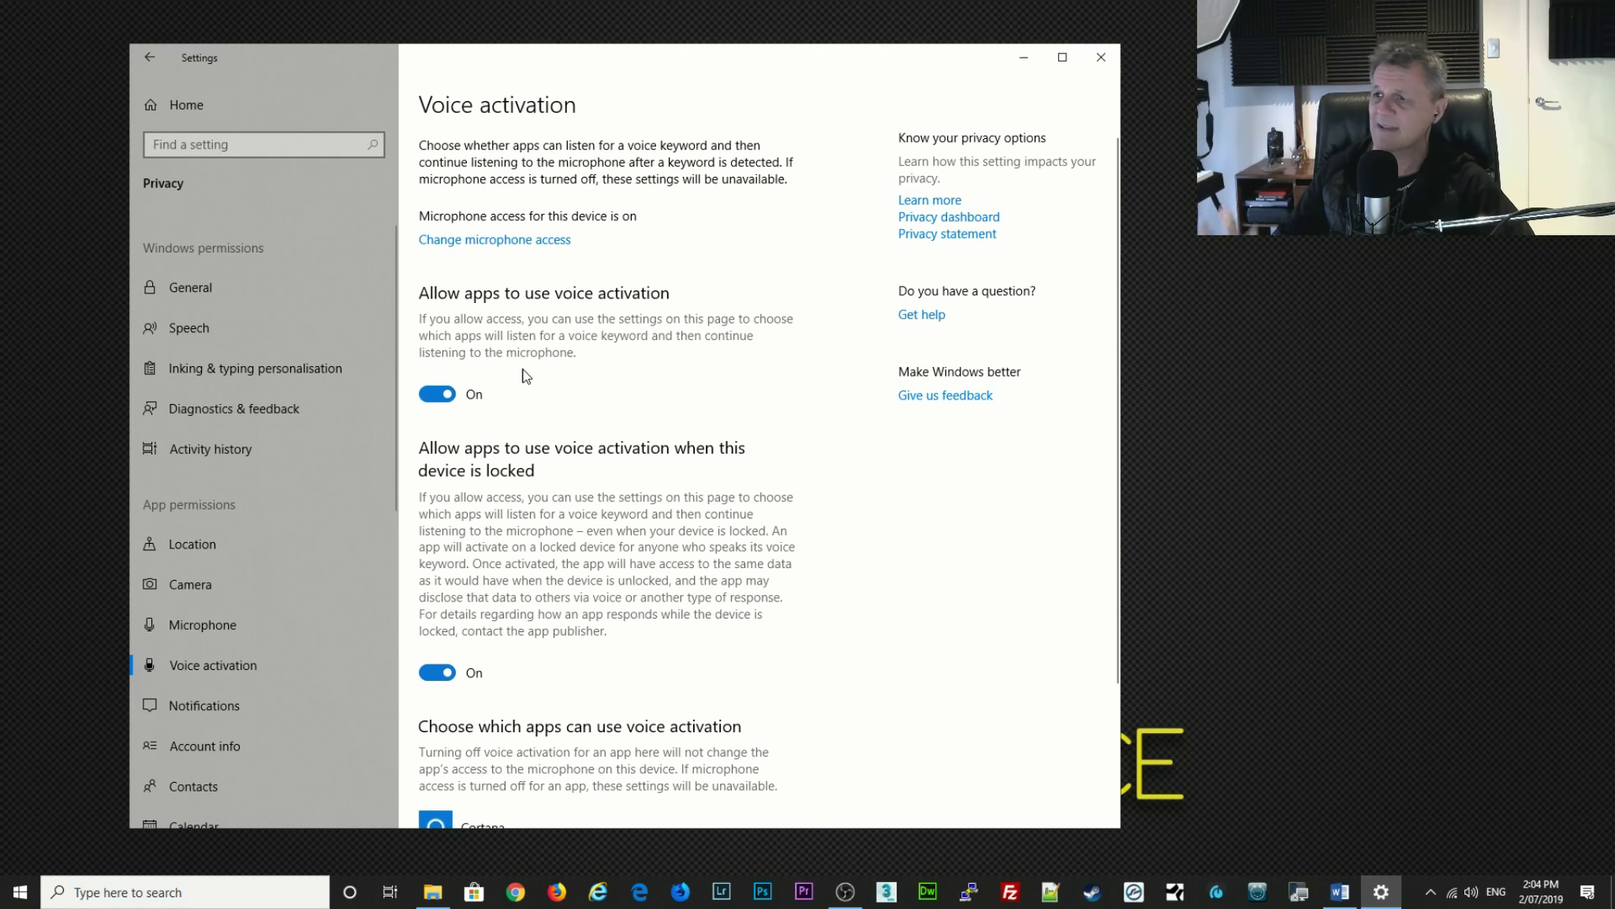
pyautogui.click(438, 395)
pyautogui.scroll(-2, 643, 575)
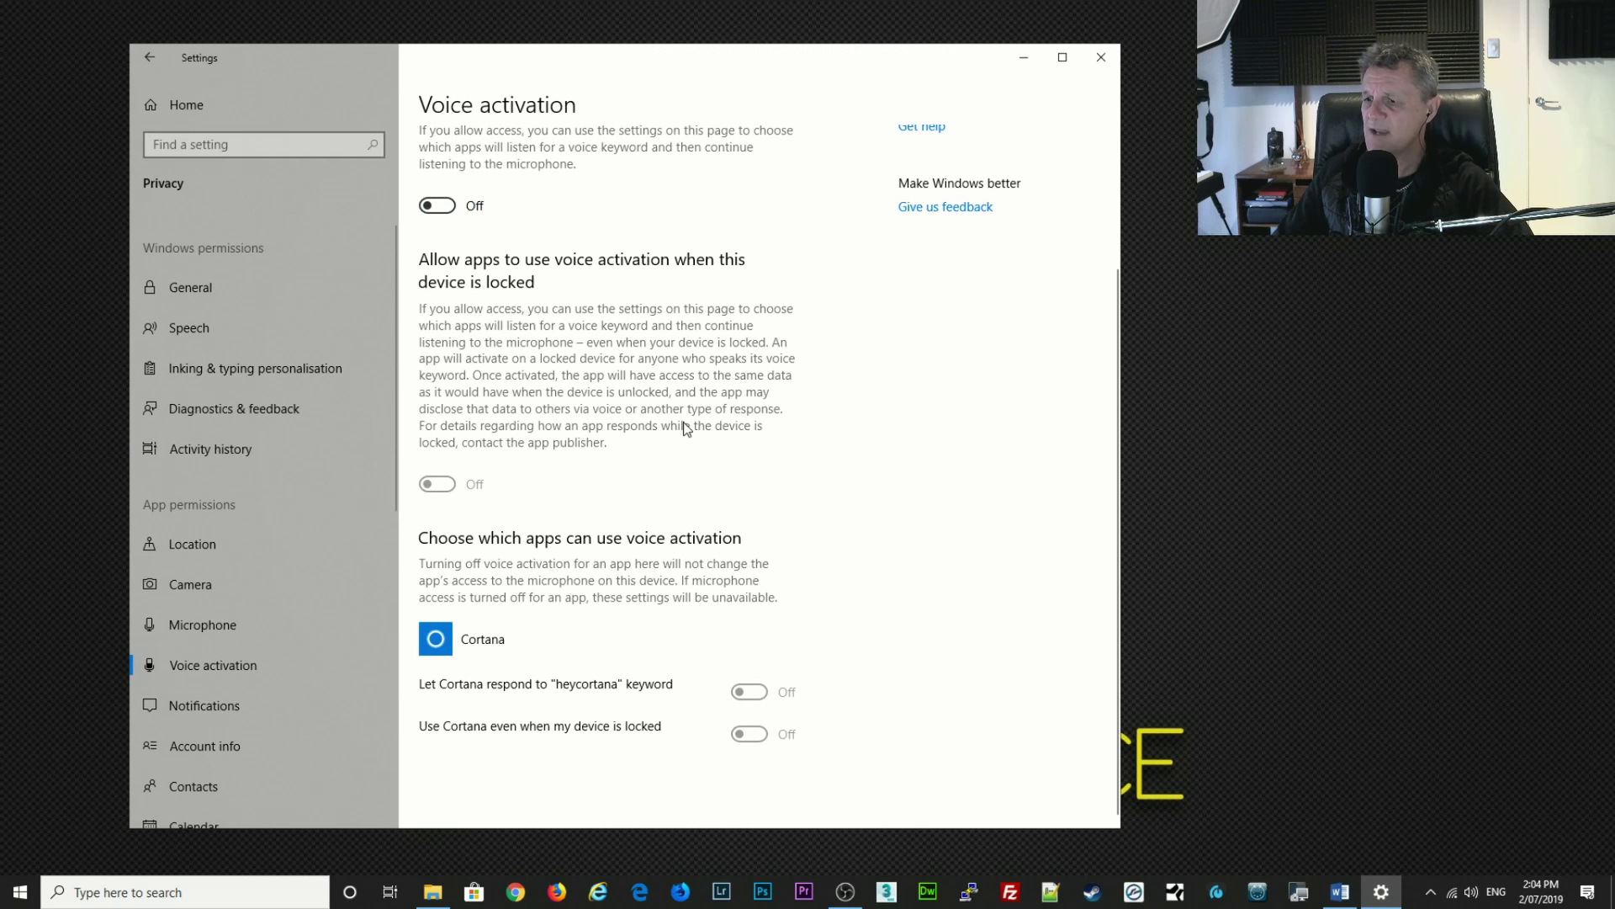
pyautogui.scroll(2, 504, 437)
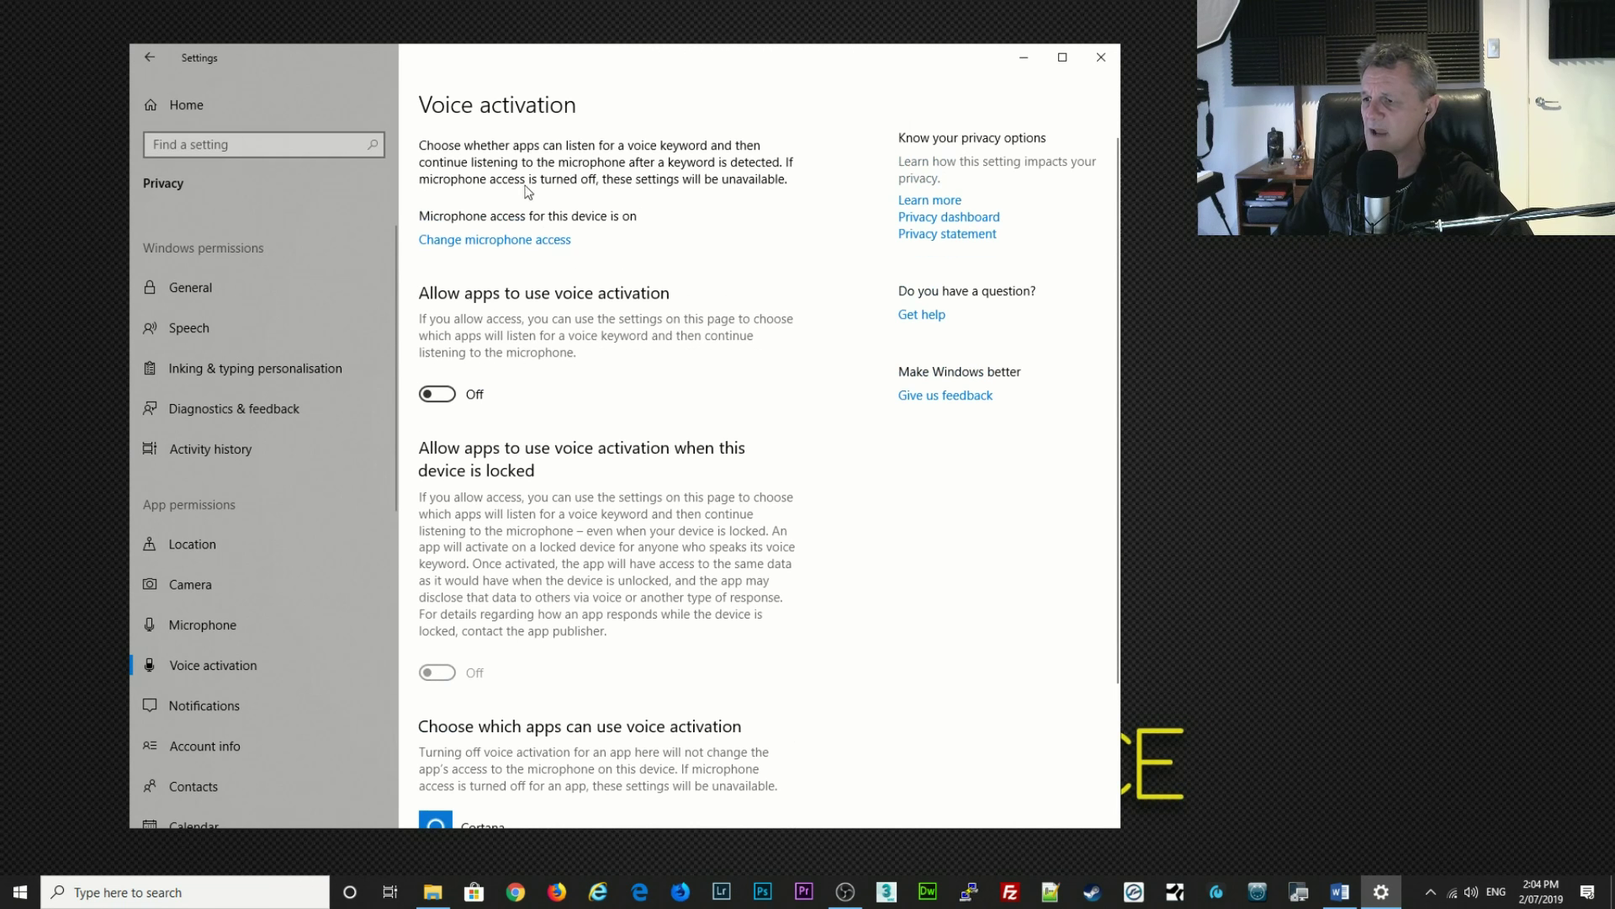
# Review the Notifications, Account info and Contacts app permissions.
pyautogui.click(202, 711)
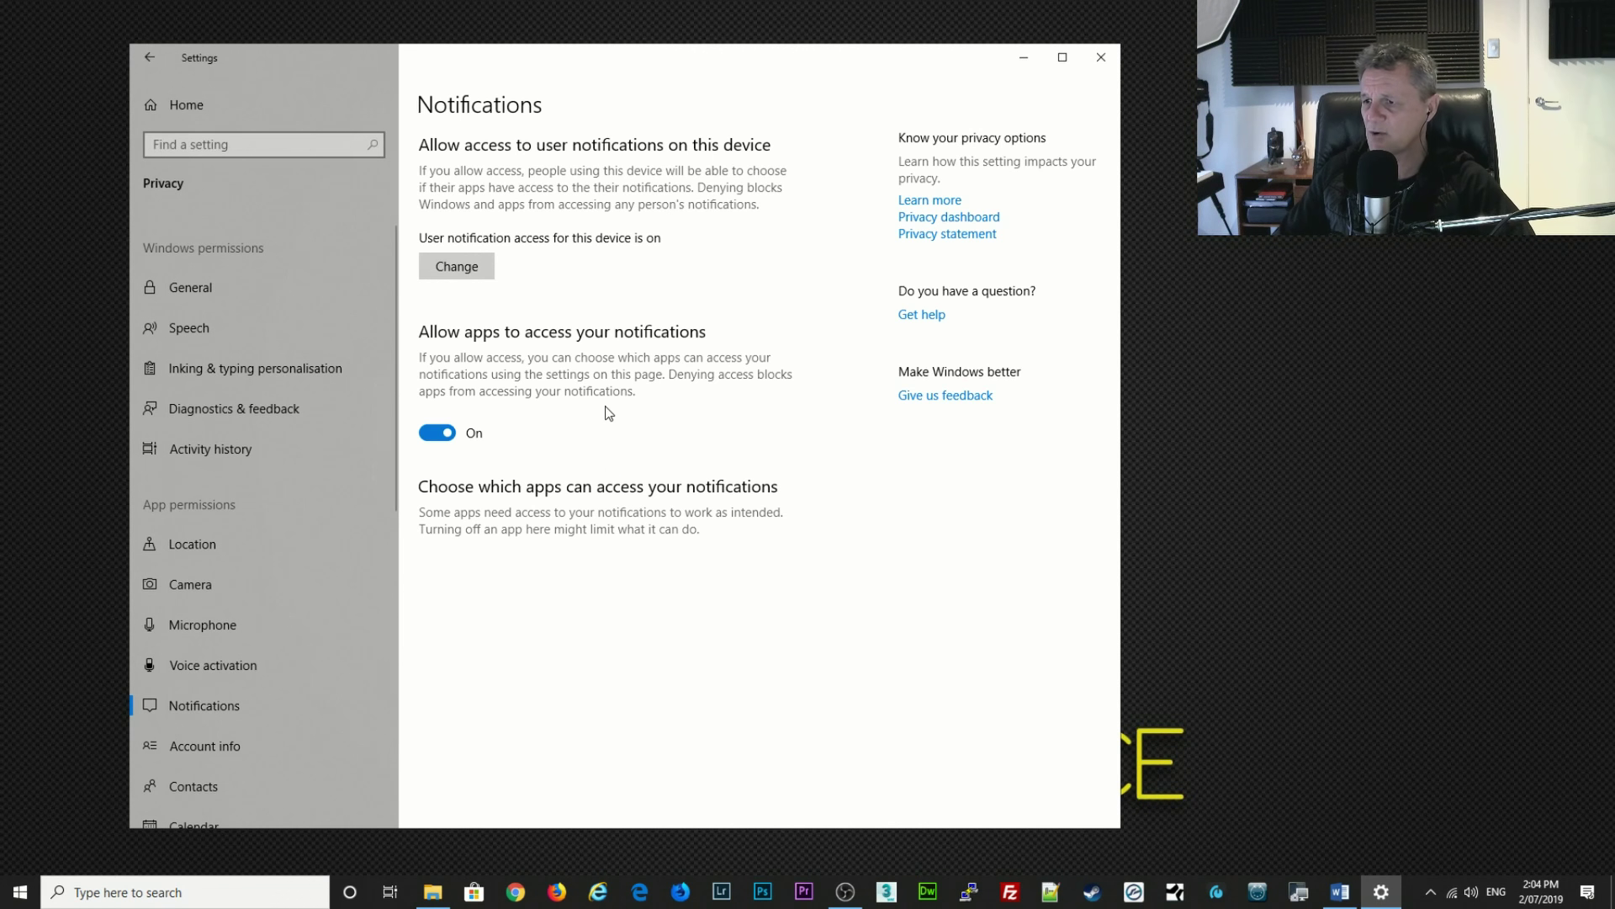
pyautogui.click(229, 746)
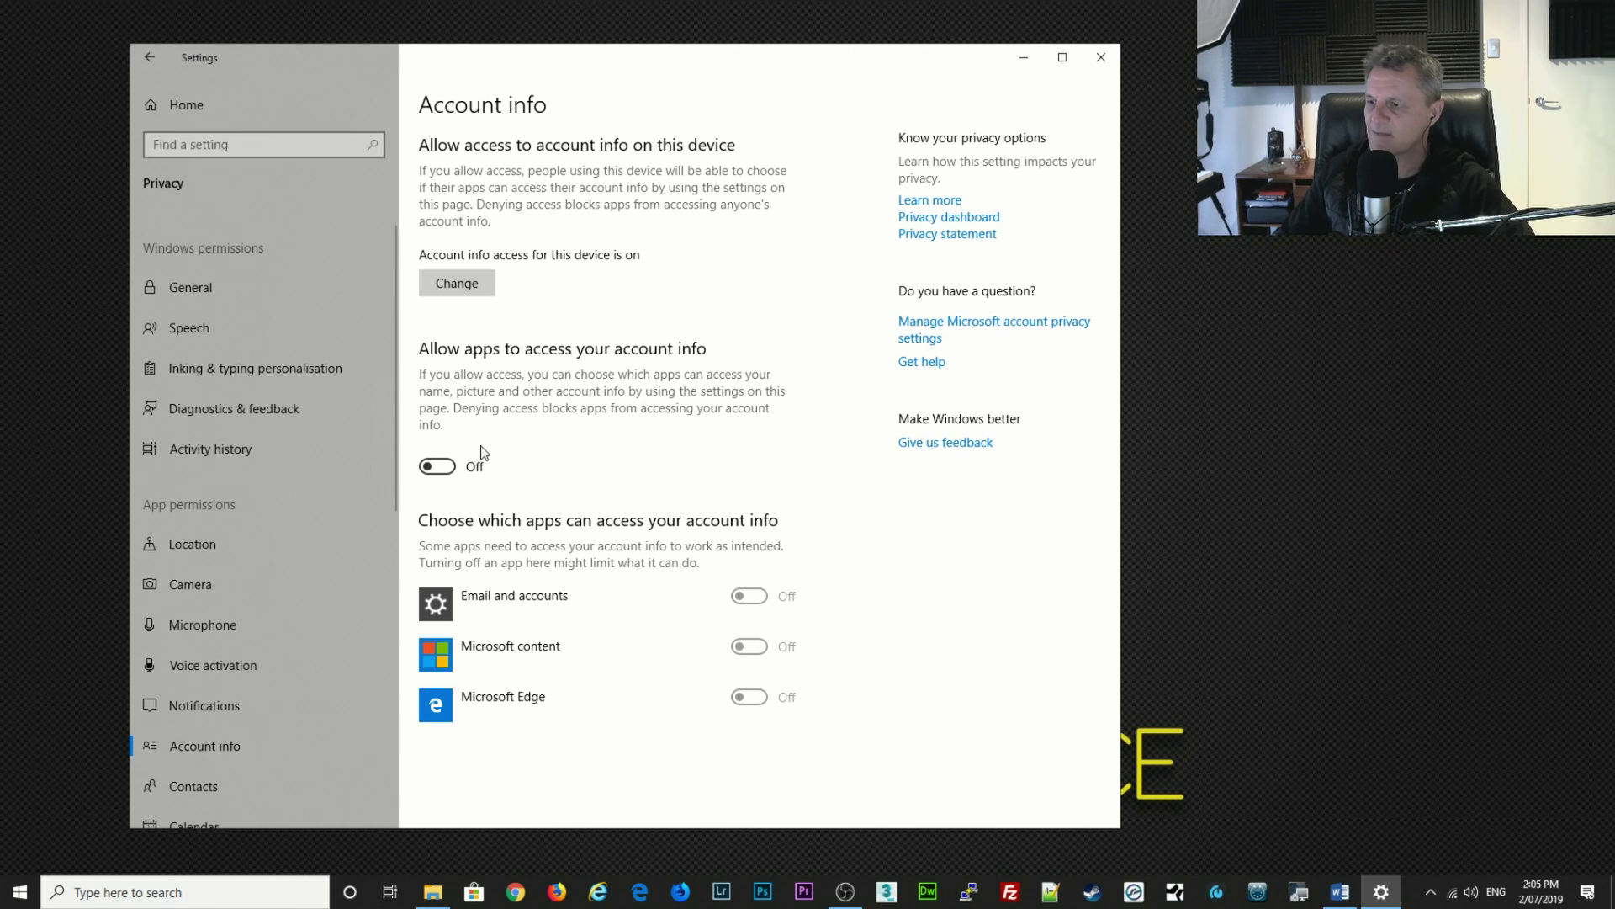
pyautogui.click(195, 792)
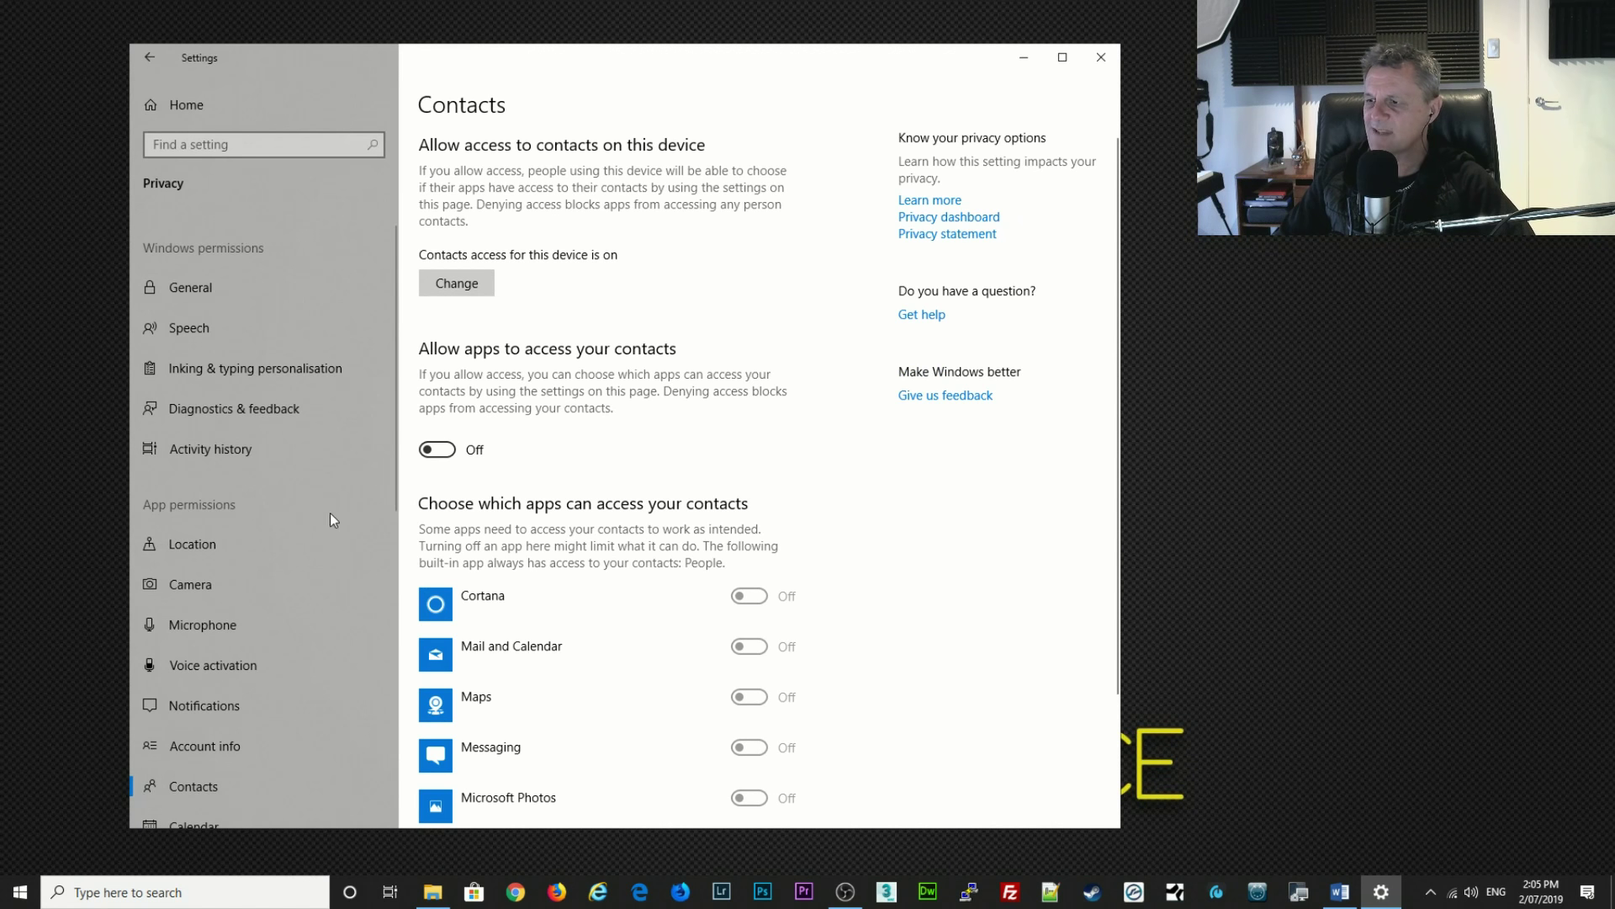
# Check the Calendar permissions, and turn off the option that allows apps to make phone calls.
pyautogui.scroll(-3, 261, 582)
pyautogui.click(219, 550)
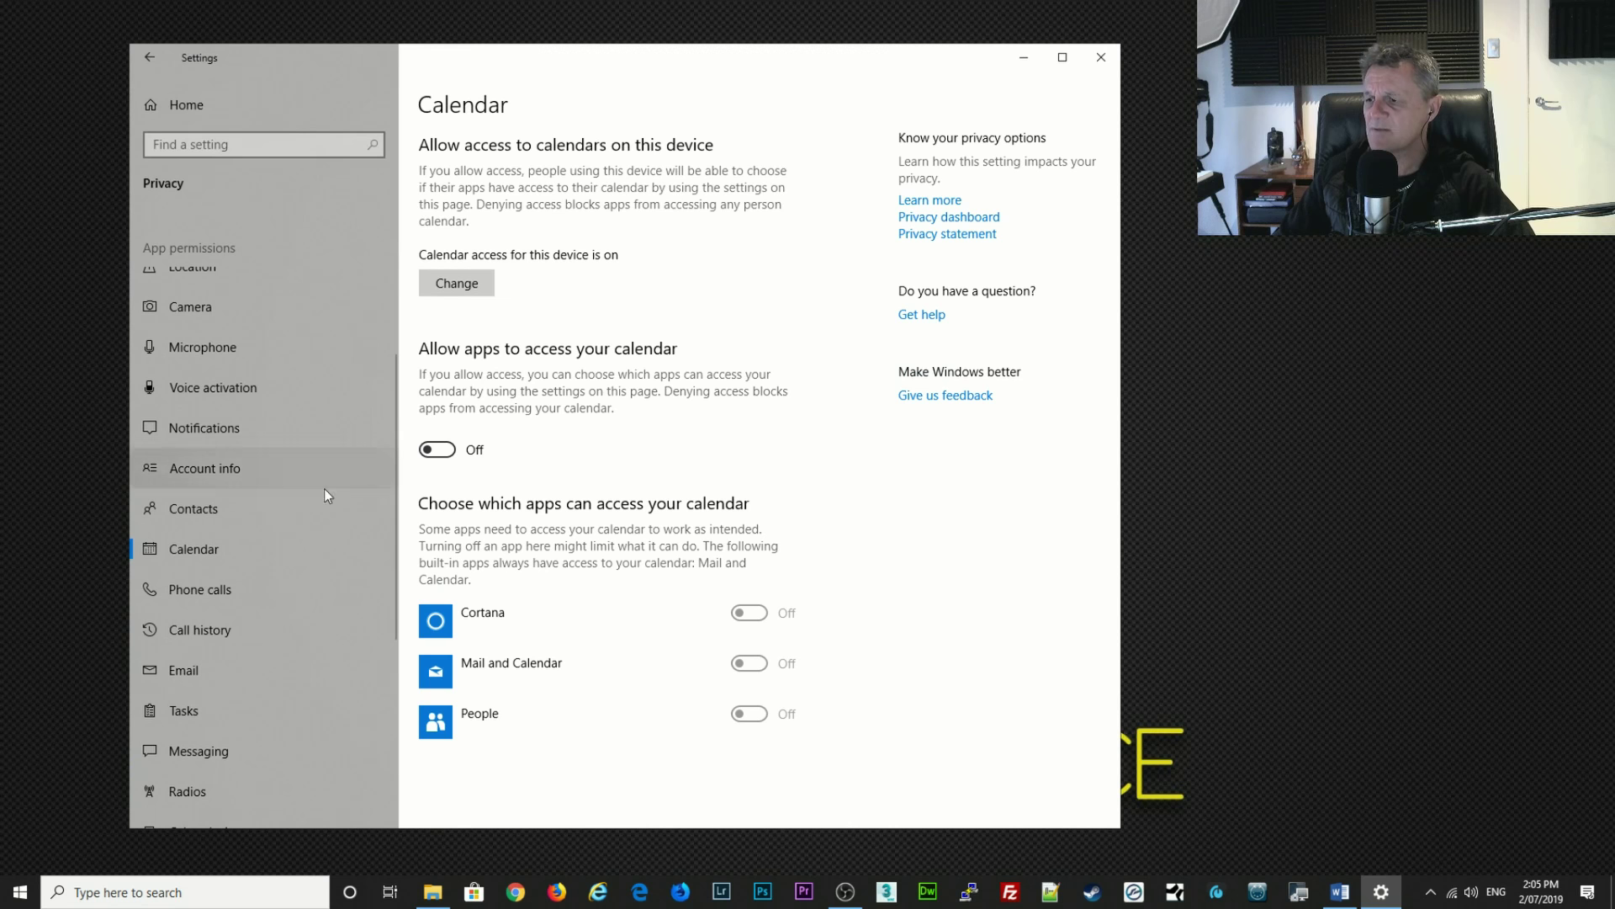
pyautogui.click(213, 582)
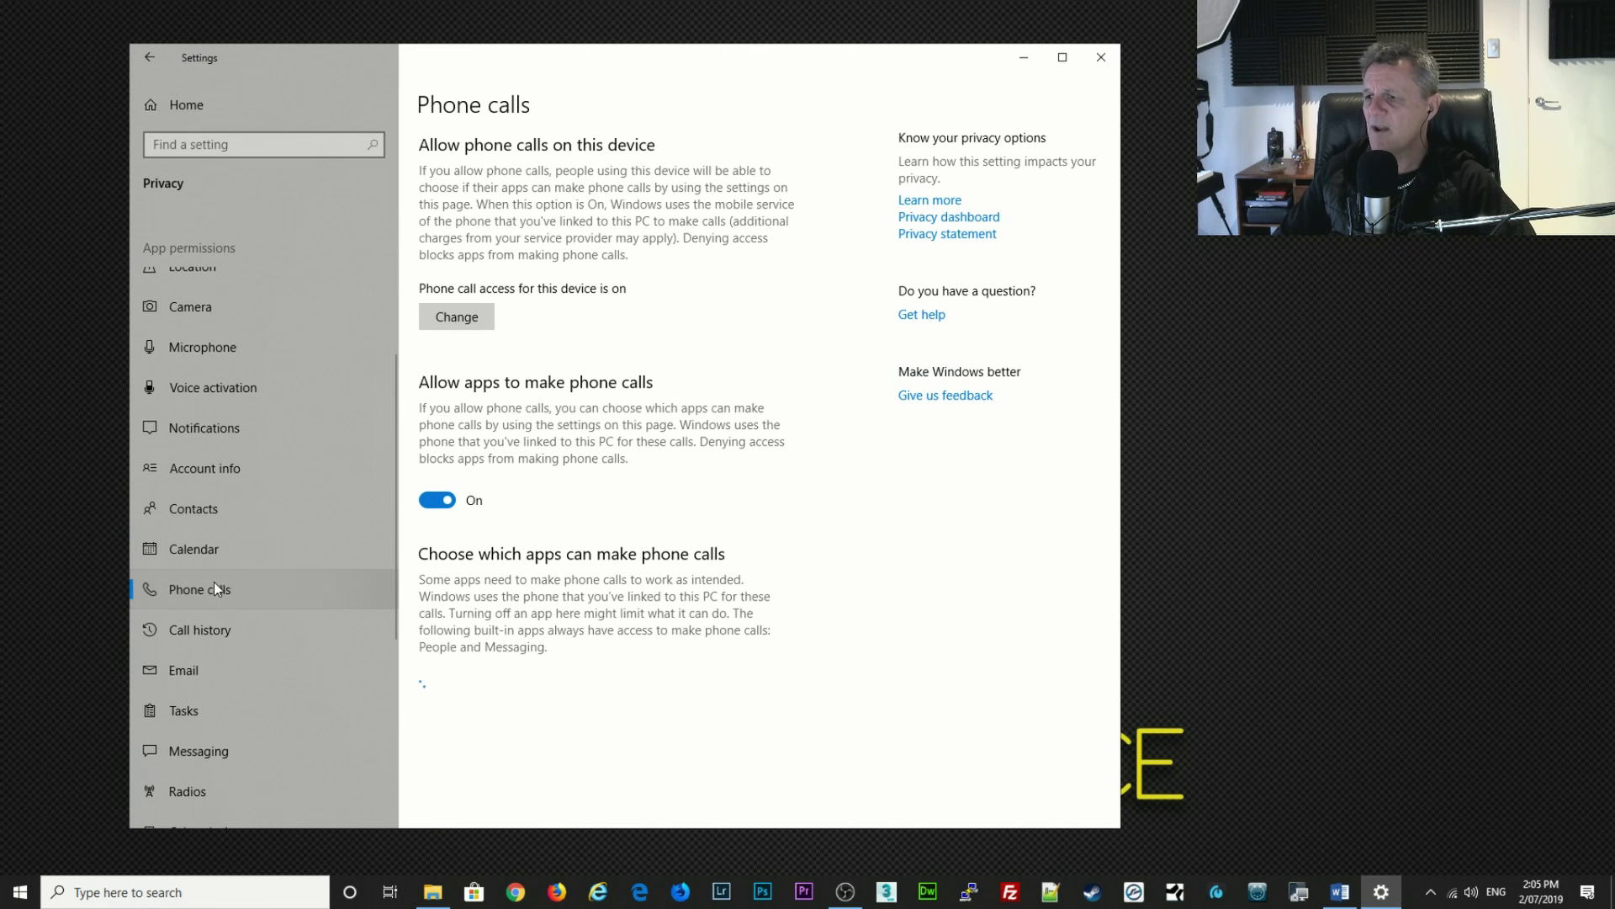
pyautogui.click(445, 506)
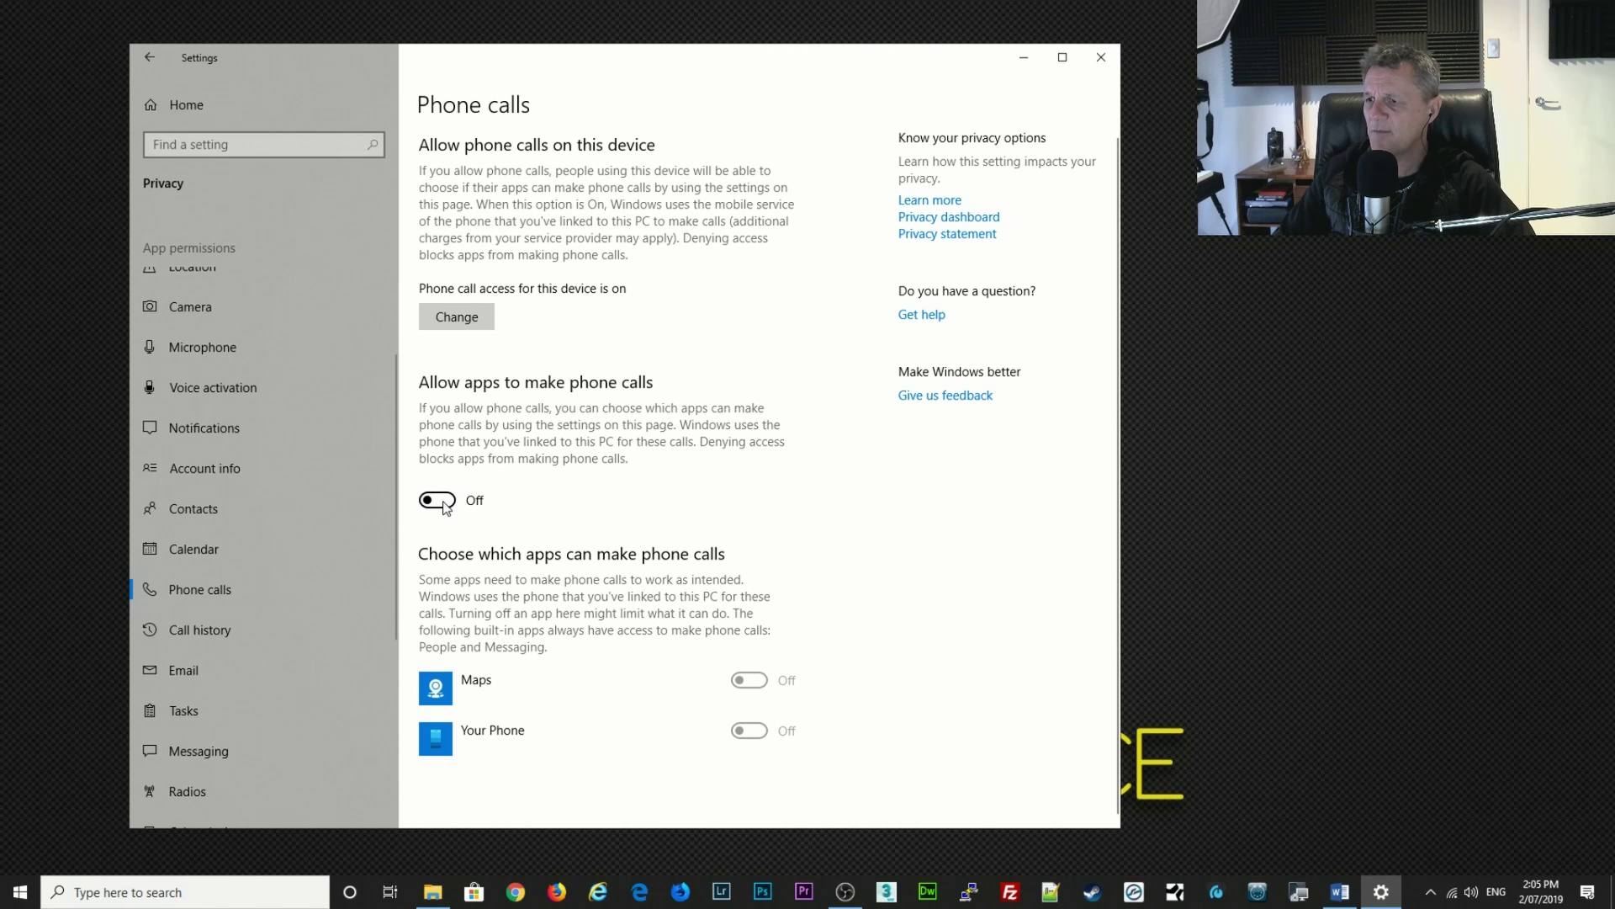
# Review the Call history, Email, Tasks, Messaging, Radios and Other devices app permissions.
pyautogui.click(212, 629)
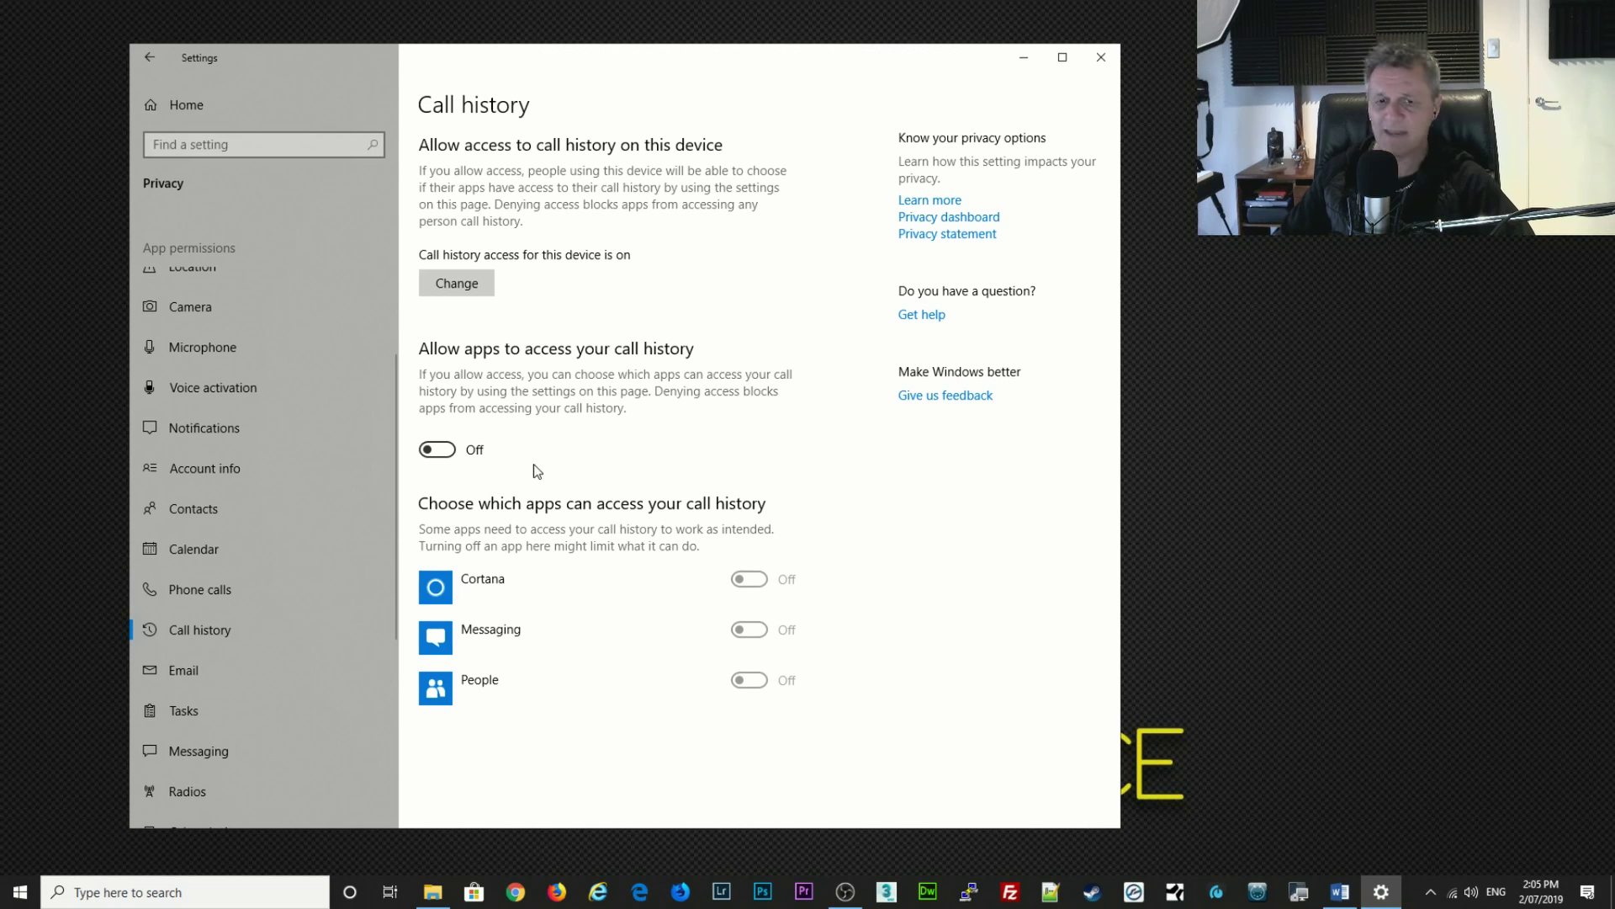
pyautogui.click(190, 670)
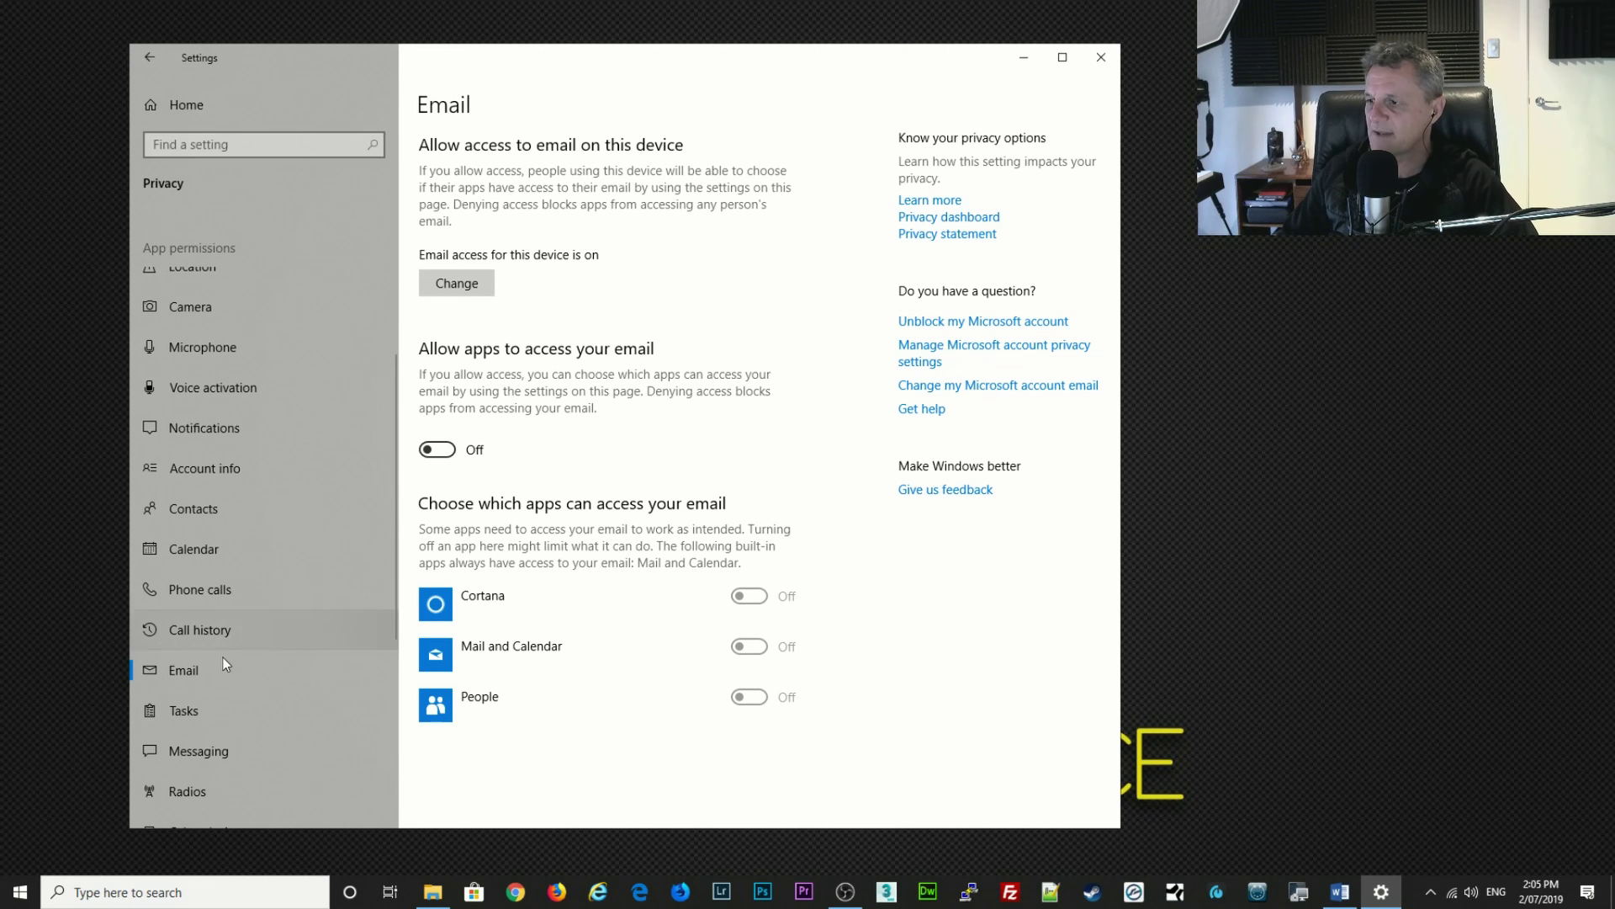
pyautogui.click(188, 715)
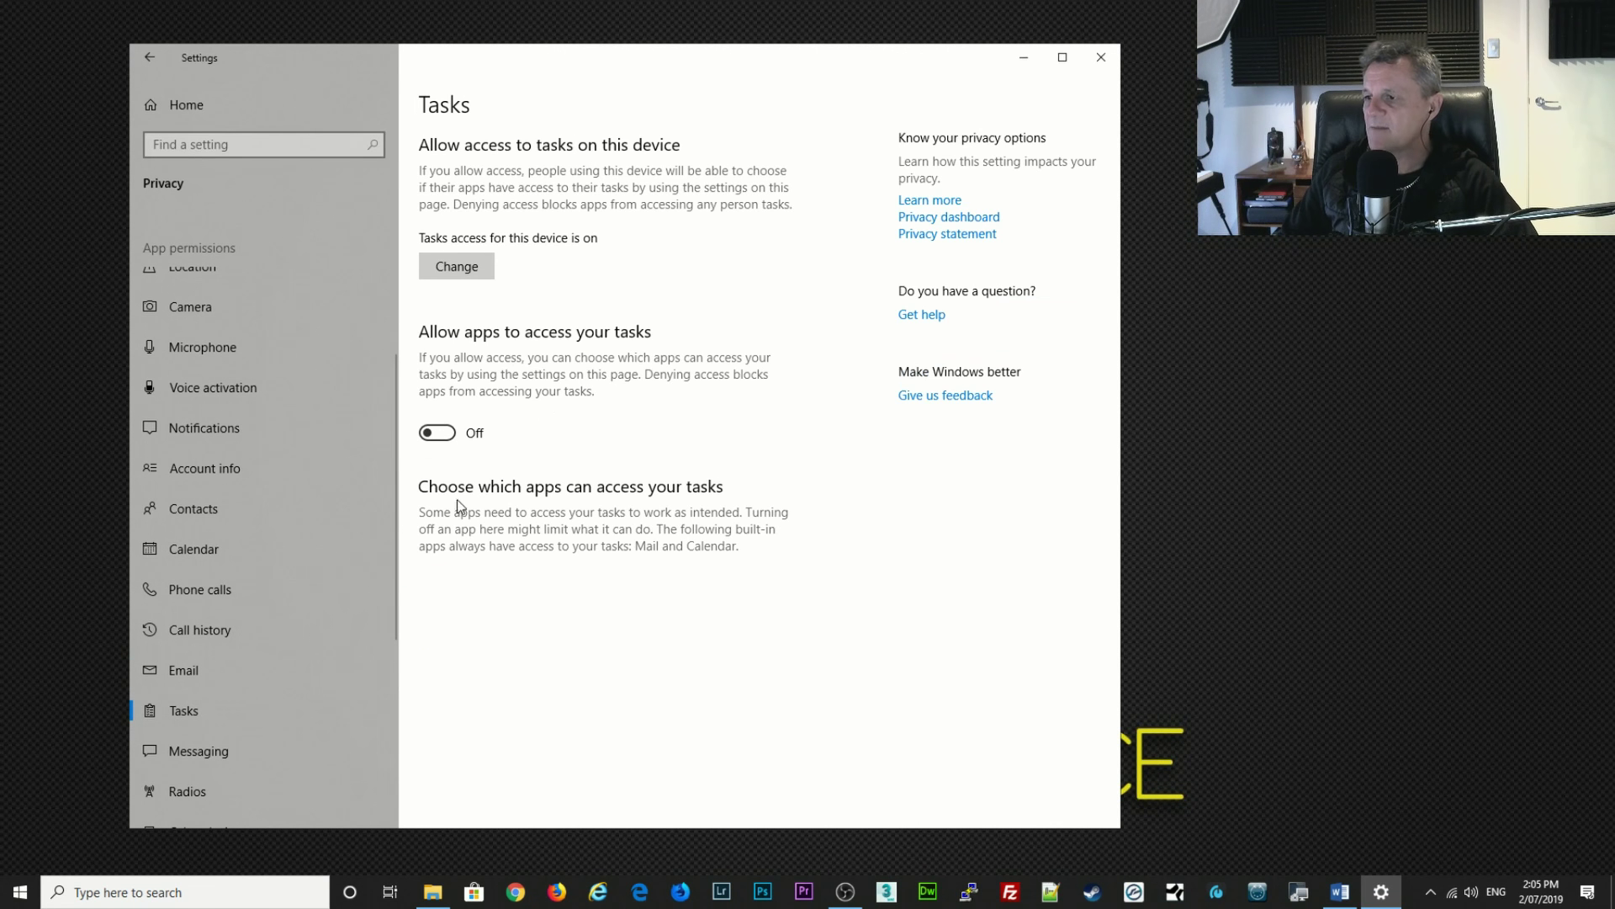
pyautogui.click(237, 753)
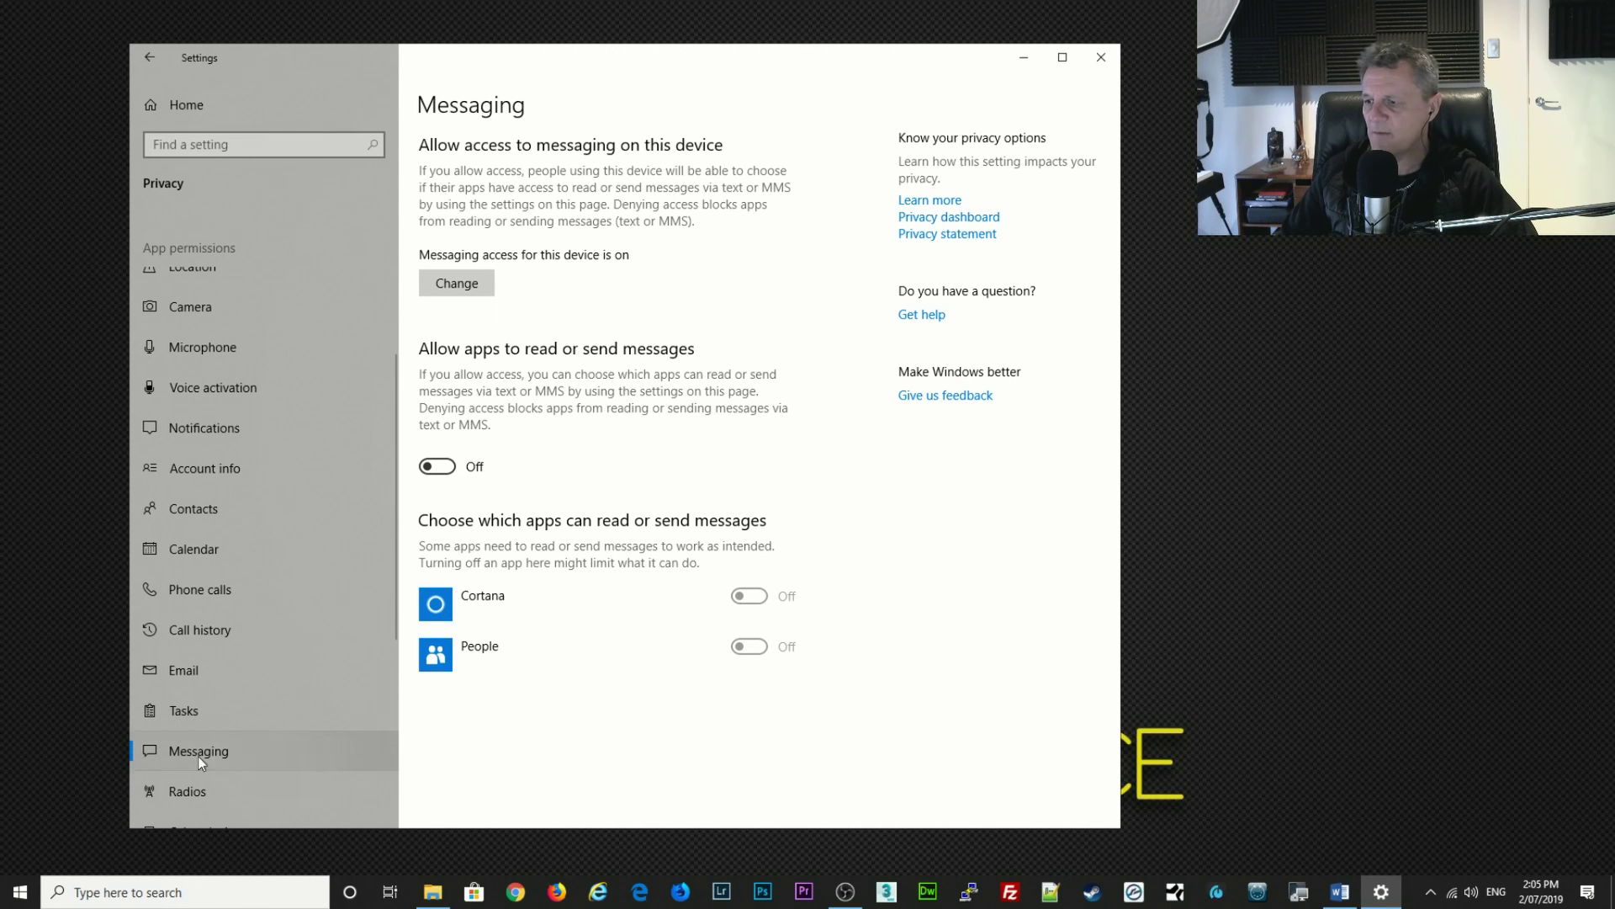
pyautogui.click(188, 794)
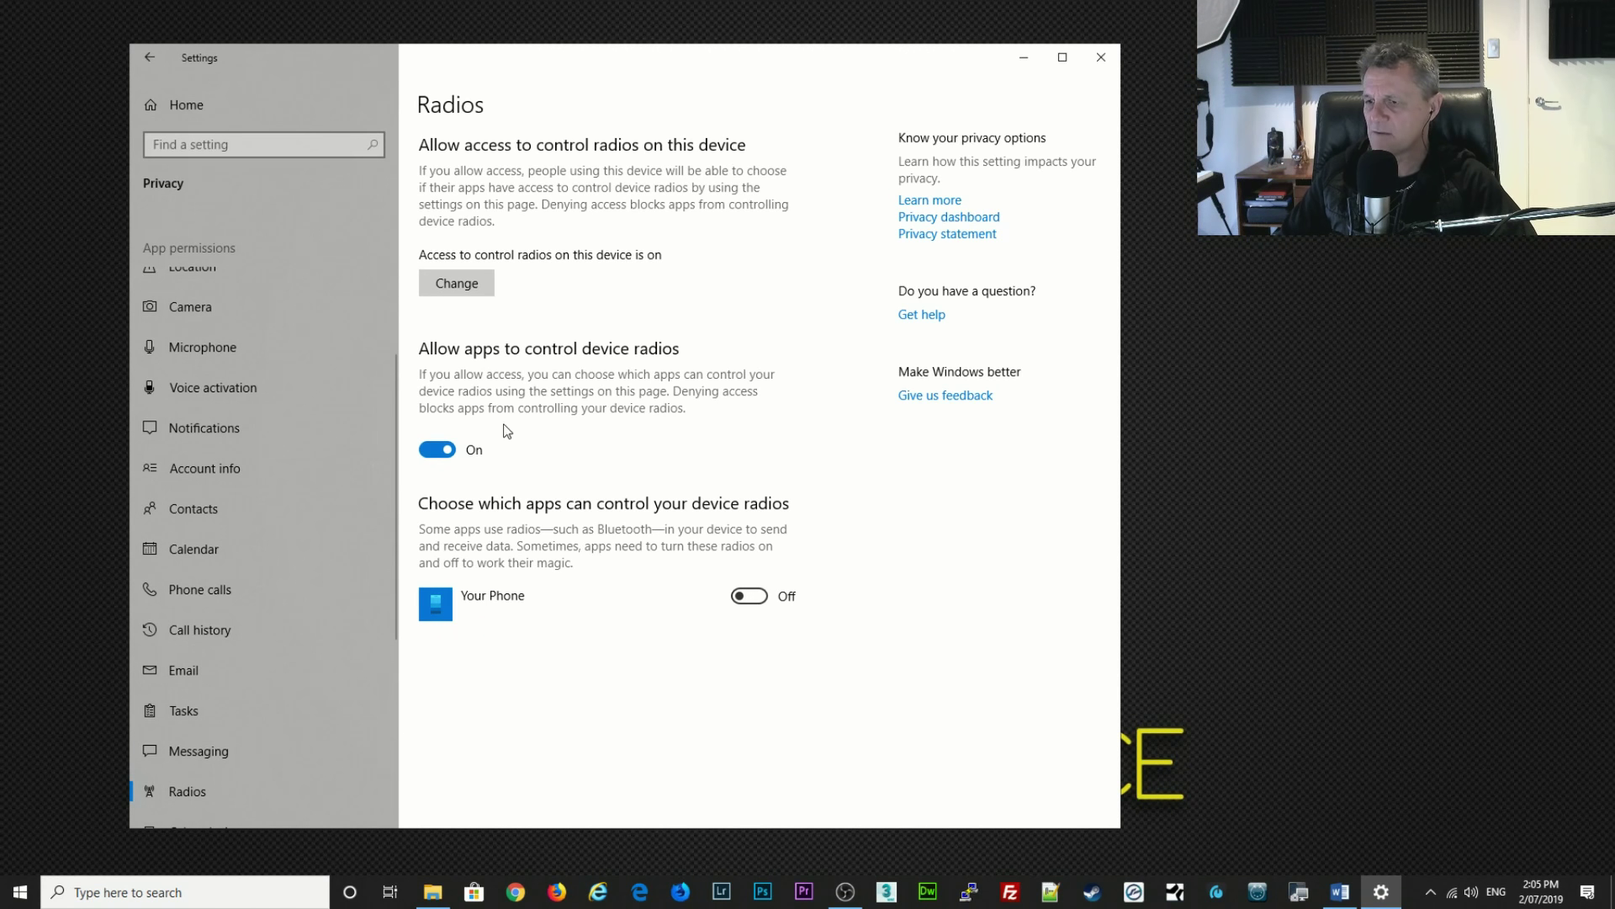
pyautogui.scroll(-3, 256, 770)
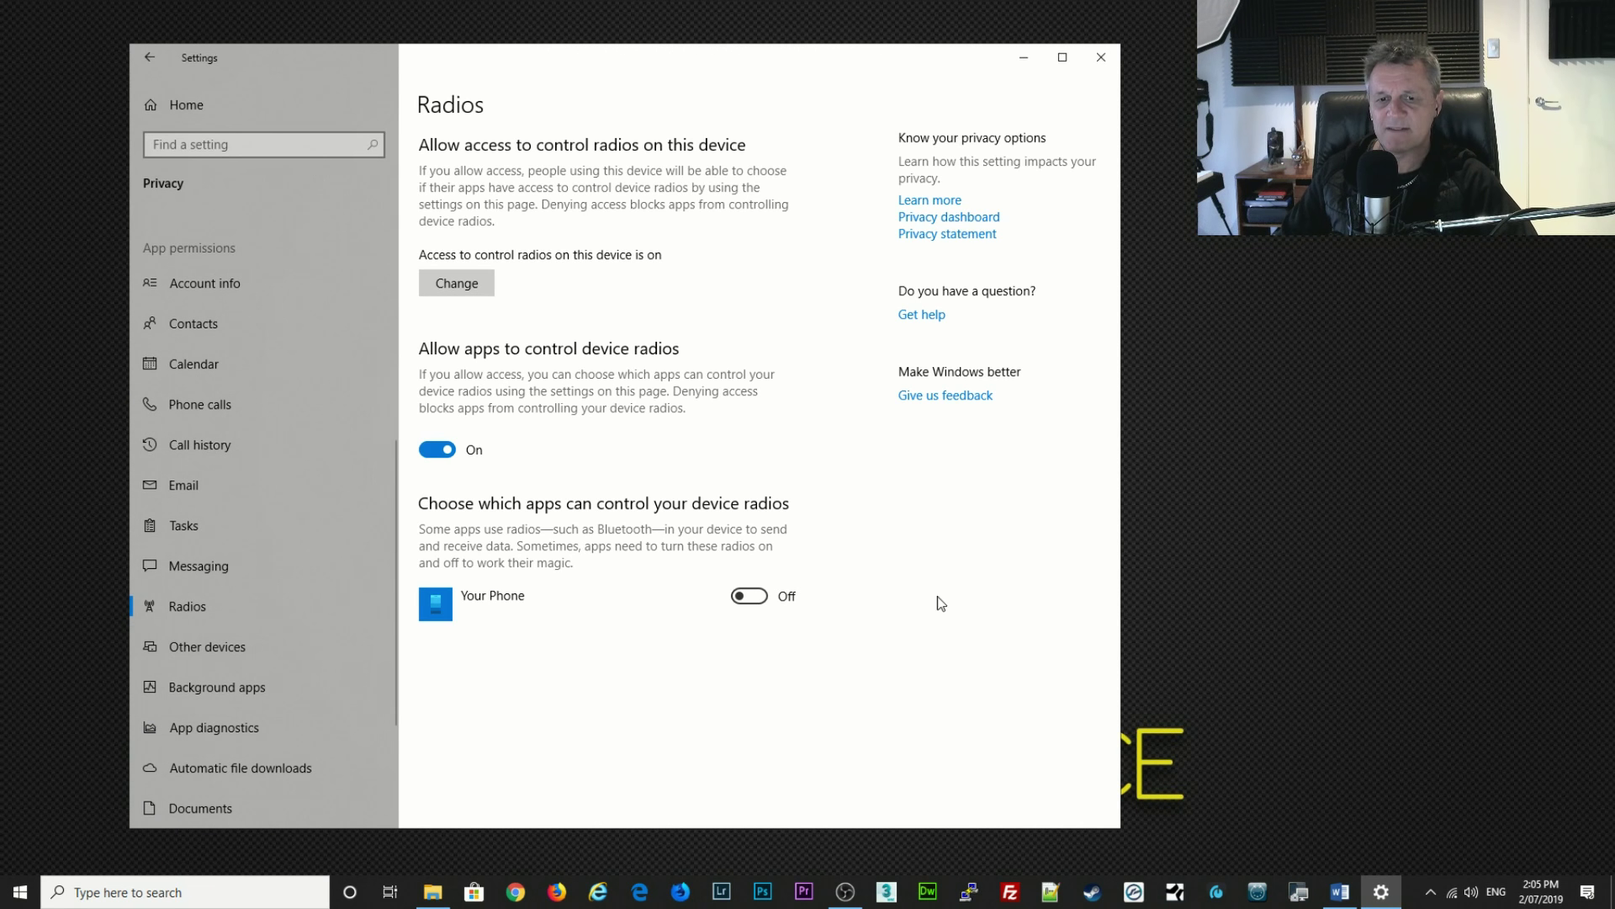
pyautogui.click(193, 655)
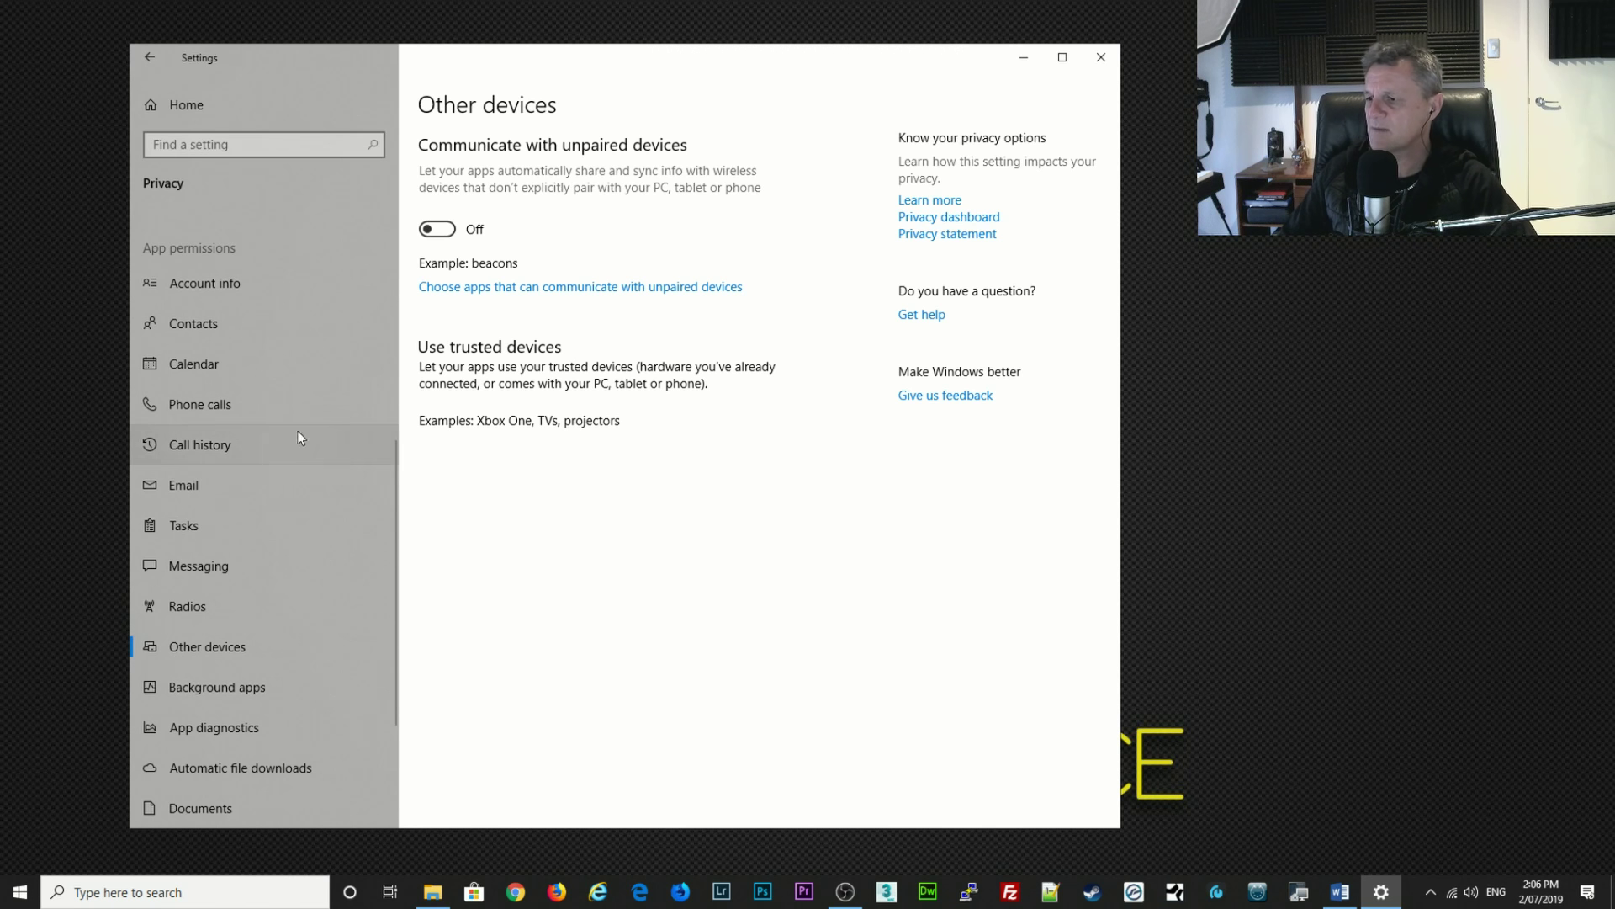
# Review the Background apps setting and the list of apps that can run in the background.
pyautogui.click(230, 688)
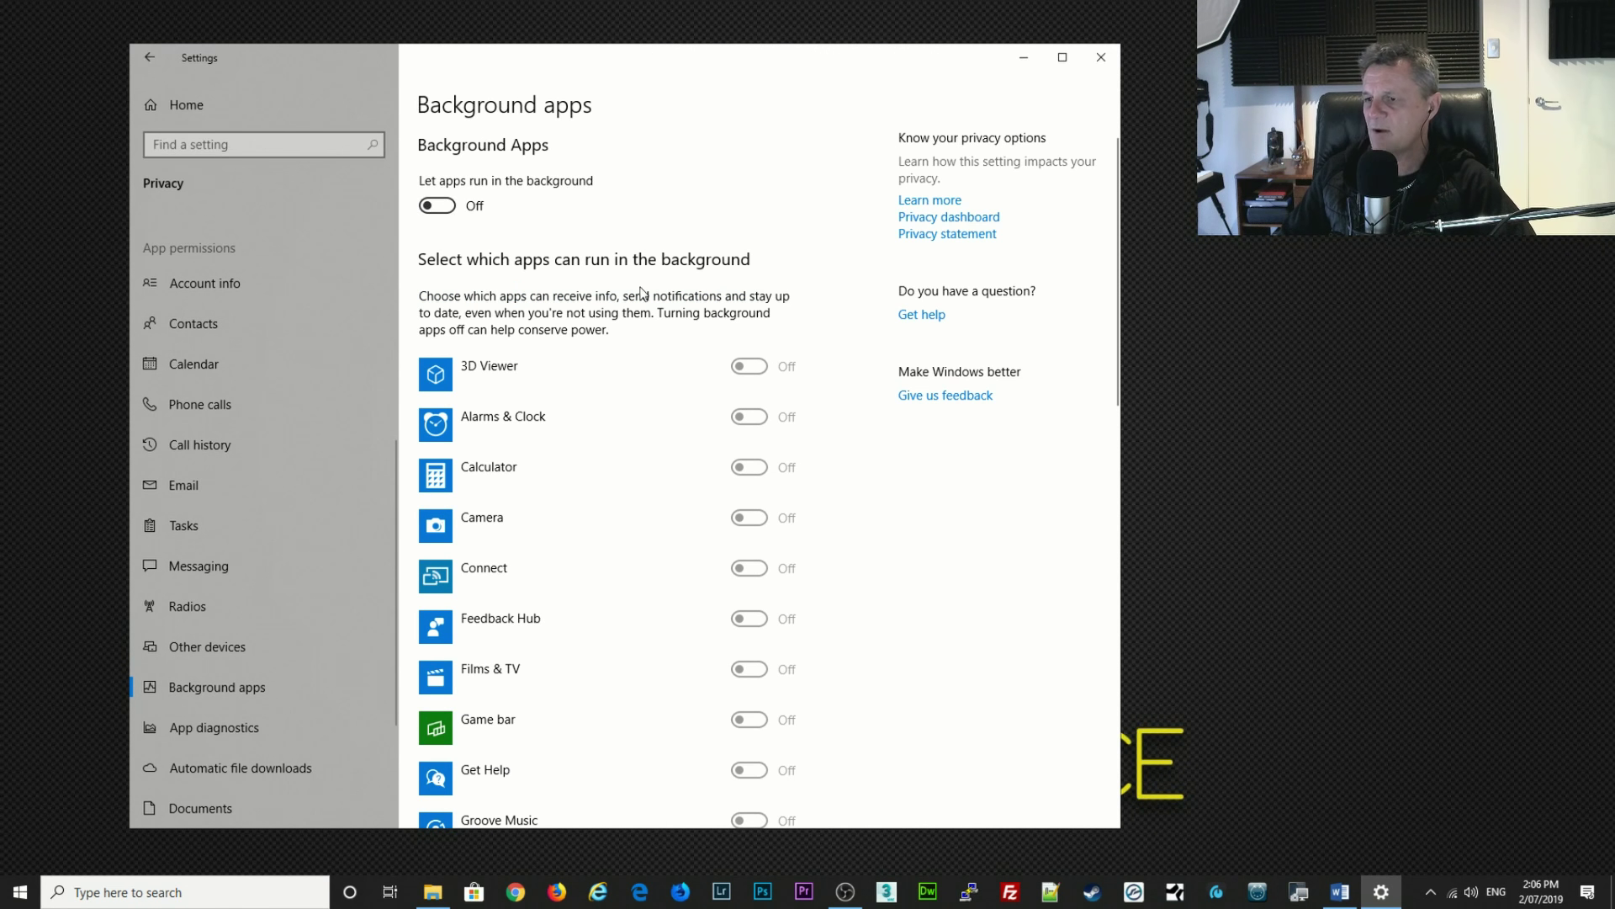
pyautogui.scroll(-5, 645, 457)
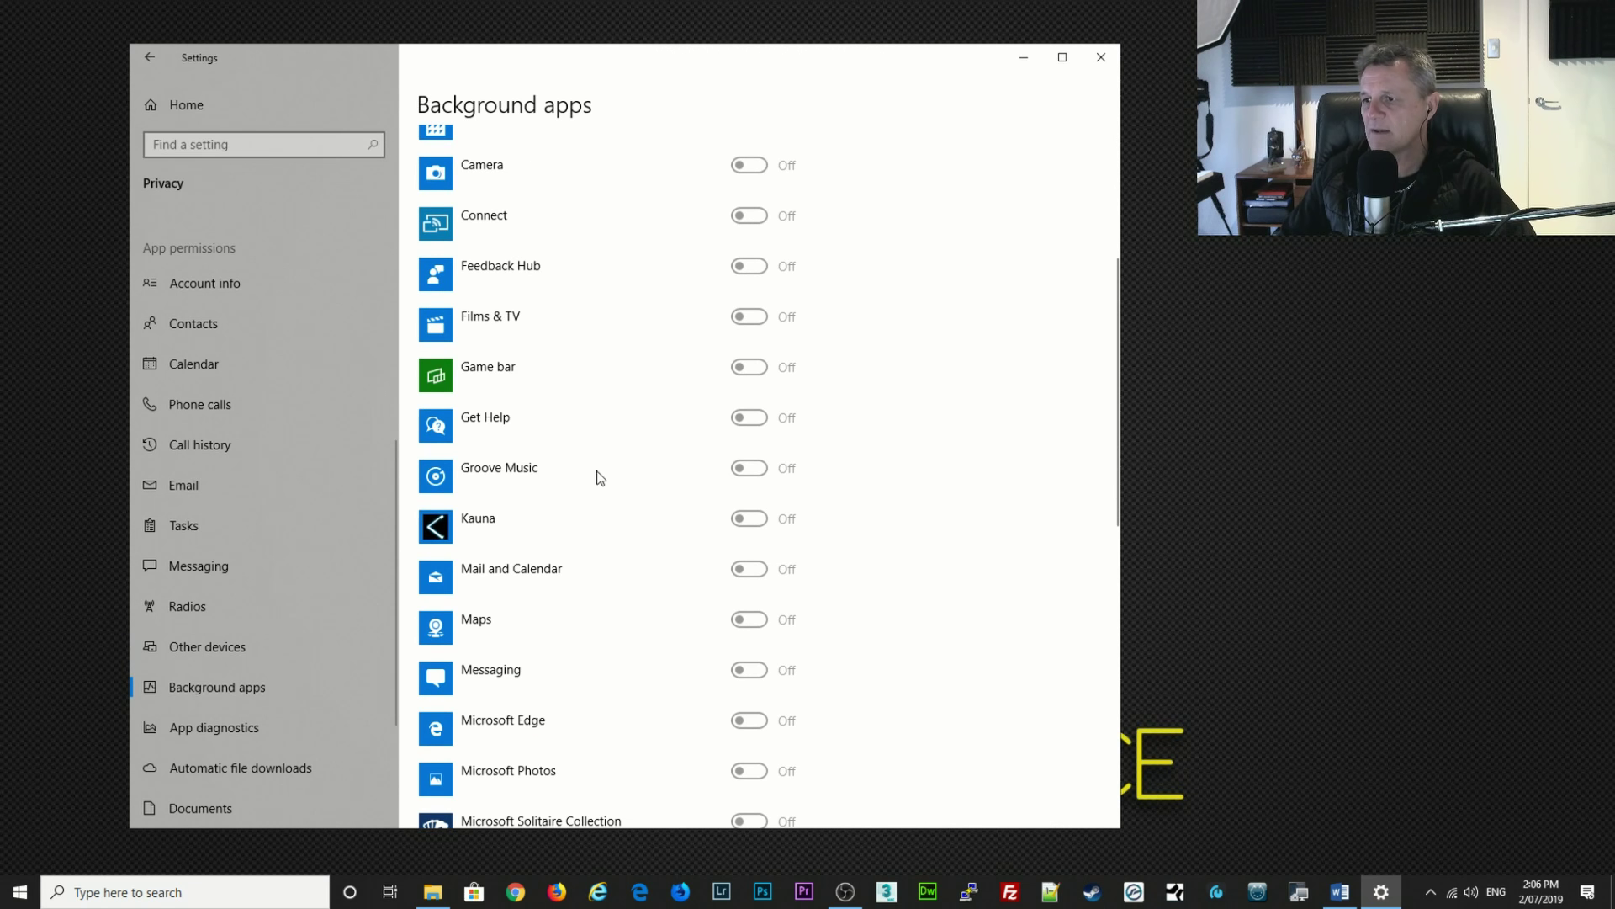
pyautogui.scroll(-5, 589, 476)
pyautogui.scroll(-8, 594, 472)
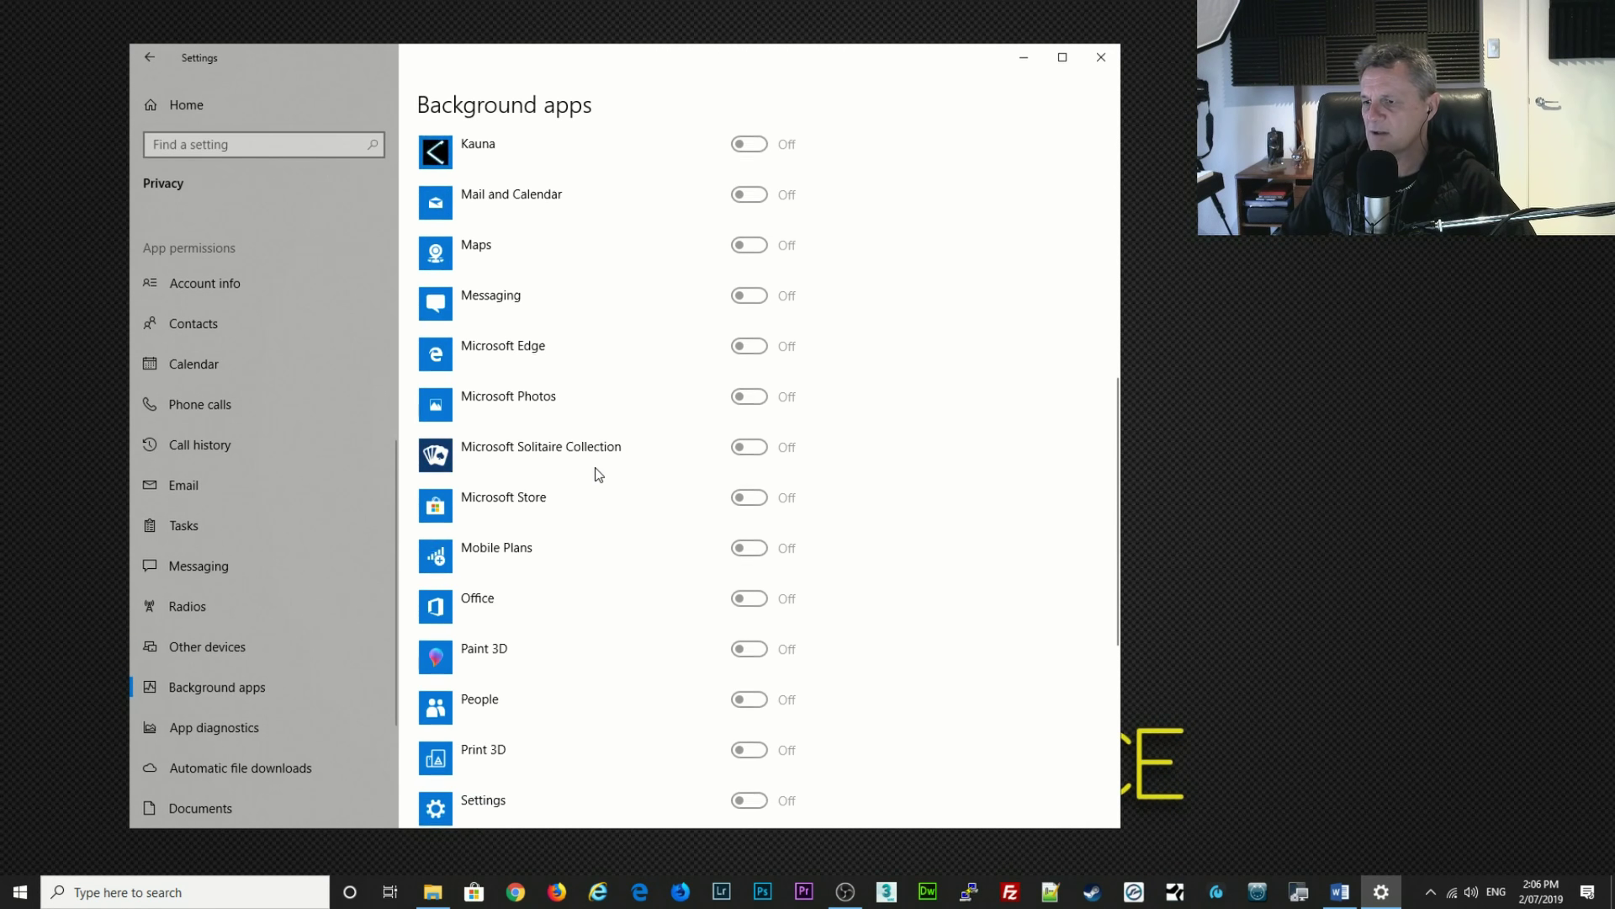
pyautogui.scroll(4, 601, 507)
pyautogui.scroll(14, 601, 508)
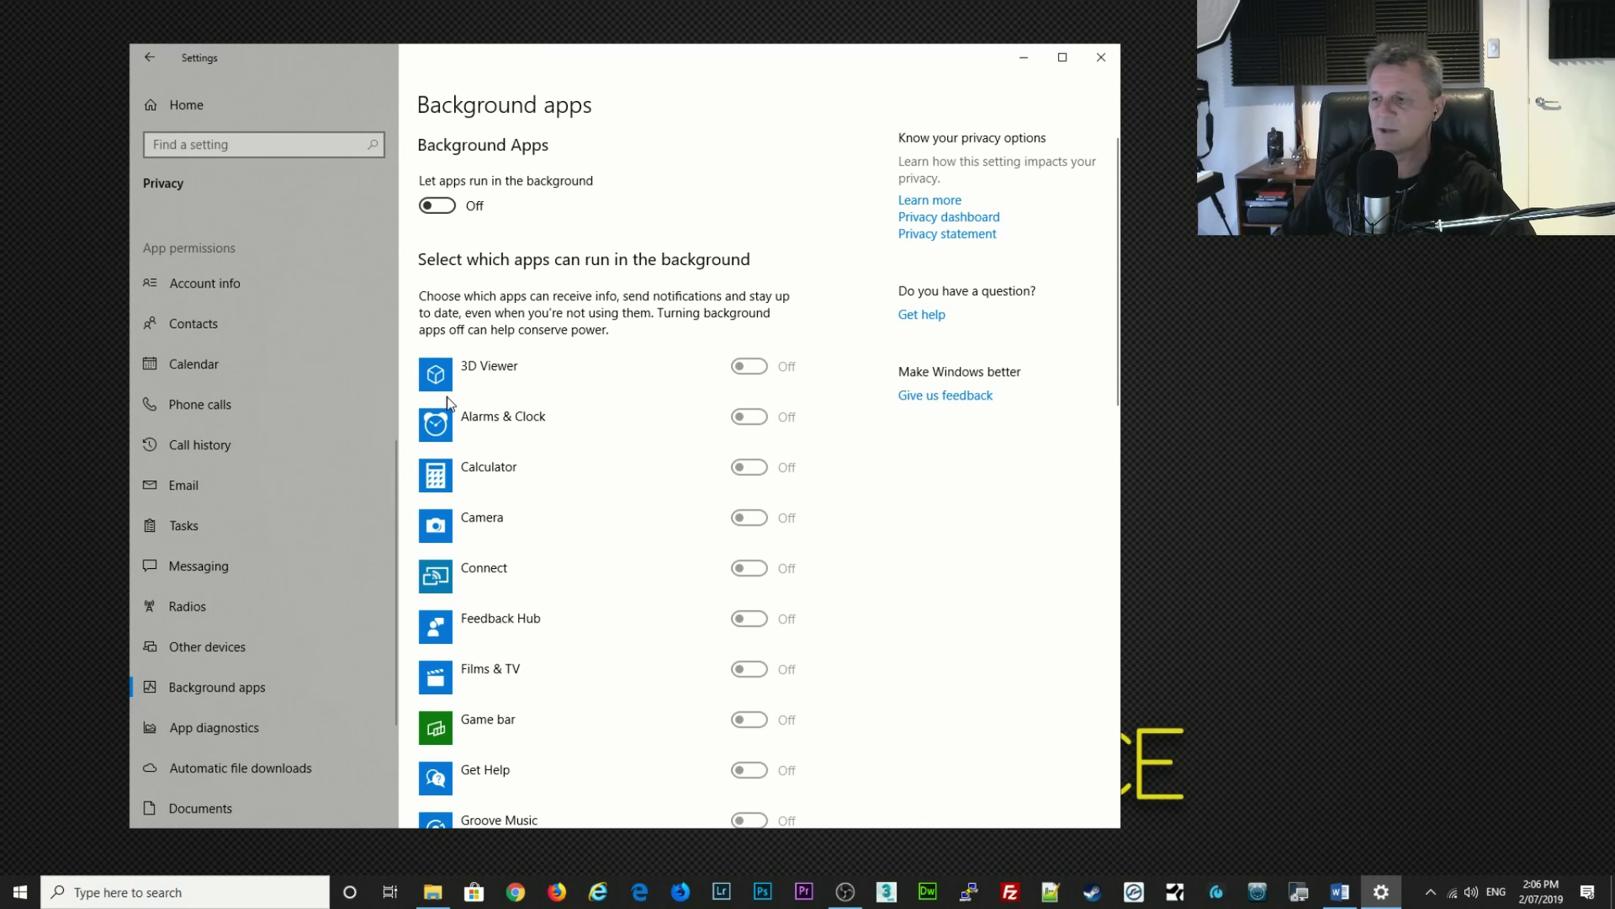
# Review the App diagnostics, Automatic file downloads, Documents, Pictures and Videos permissions.
pyautogui.click(226, 726)
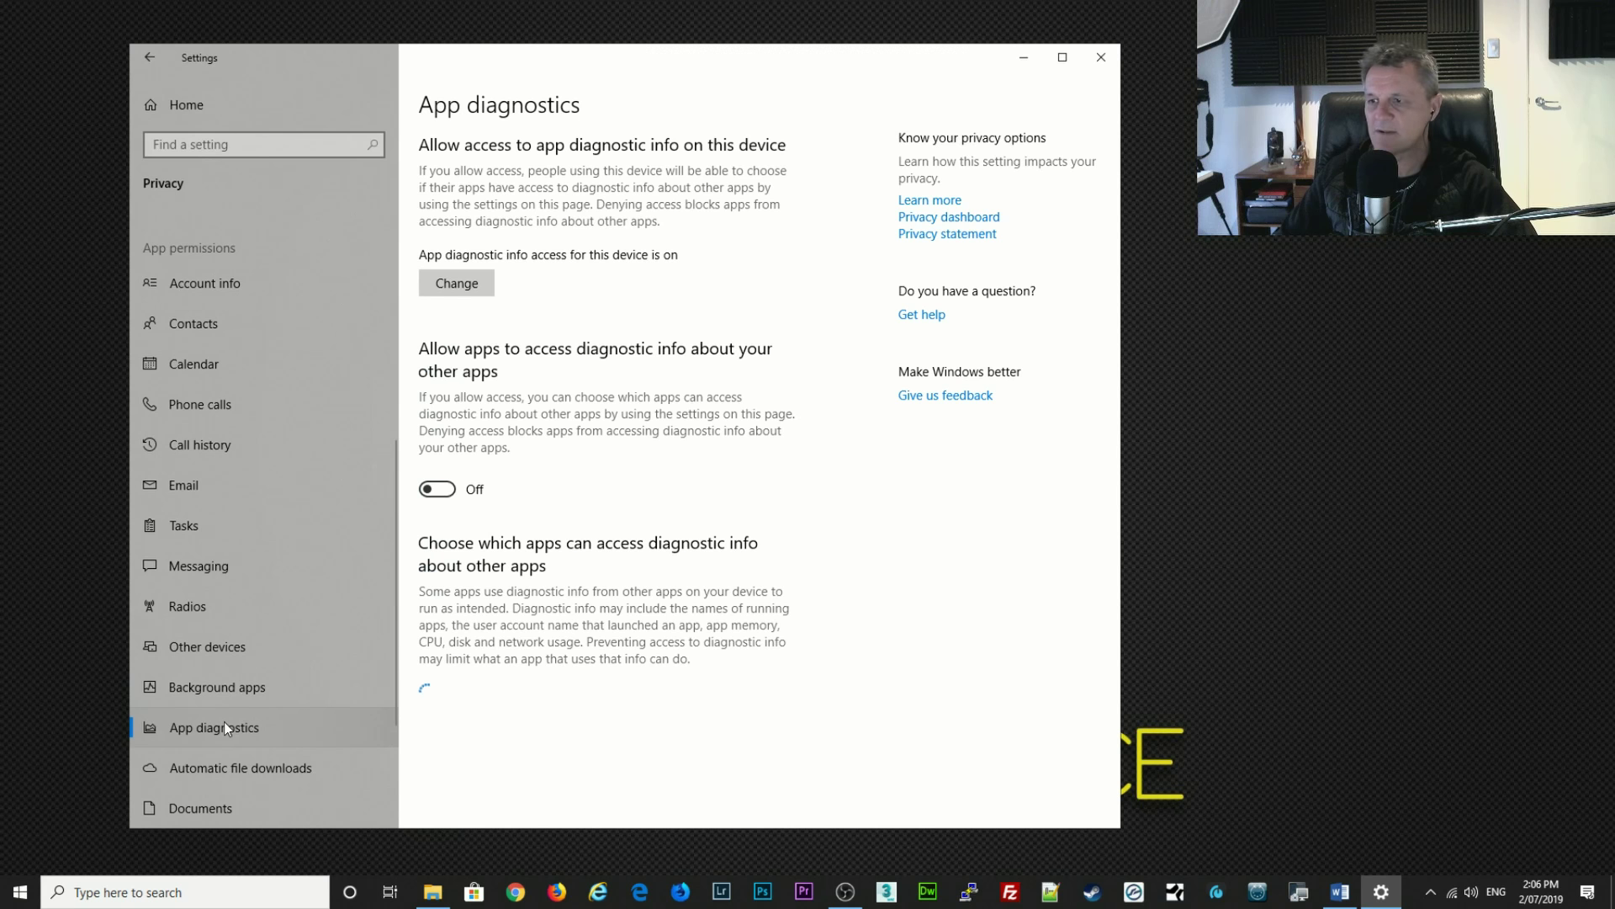
pyautogui.click(225, 767)
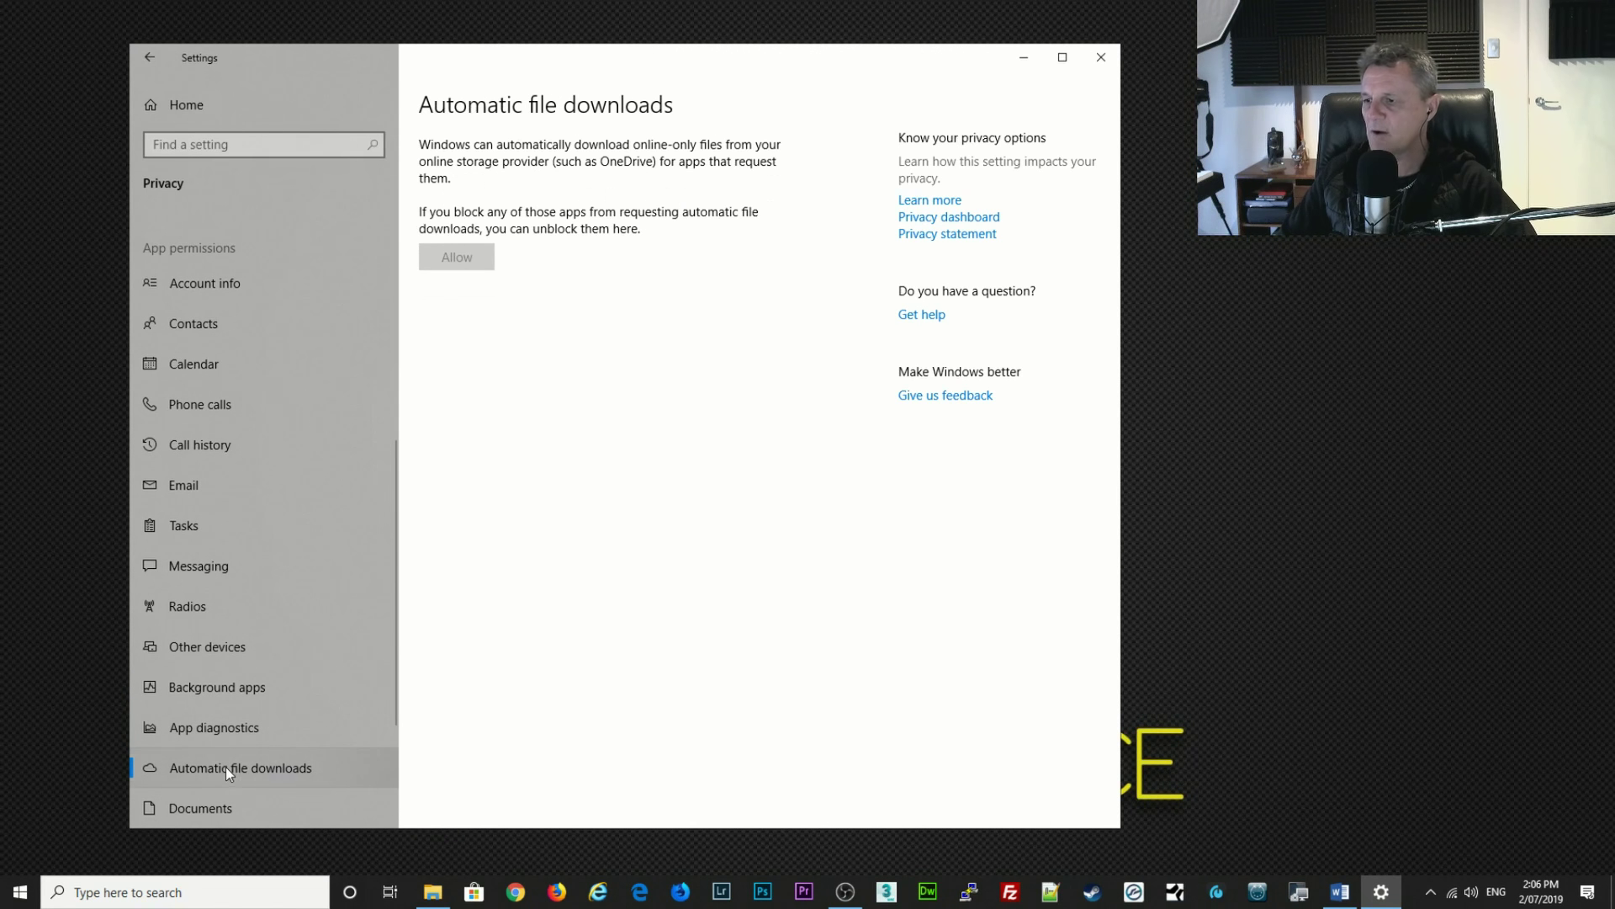
pyautogui.click(214, 809)
pyautogui.scroll(-3, 233, 754)
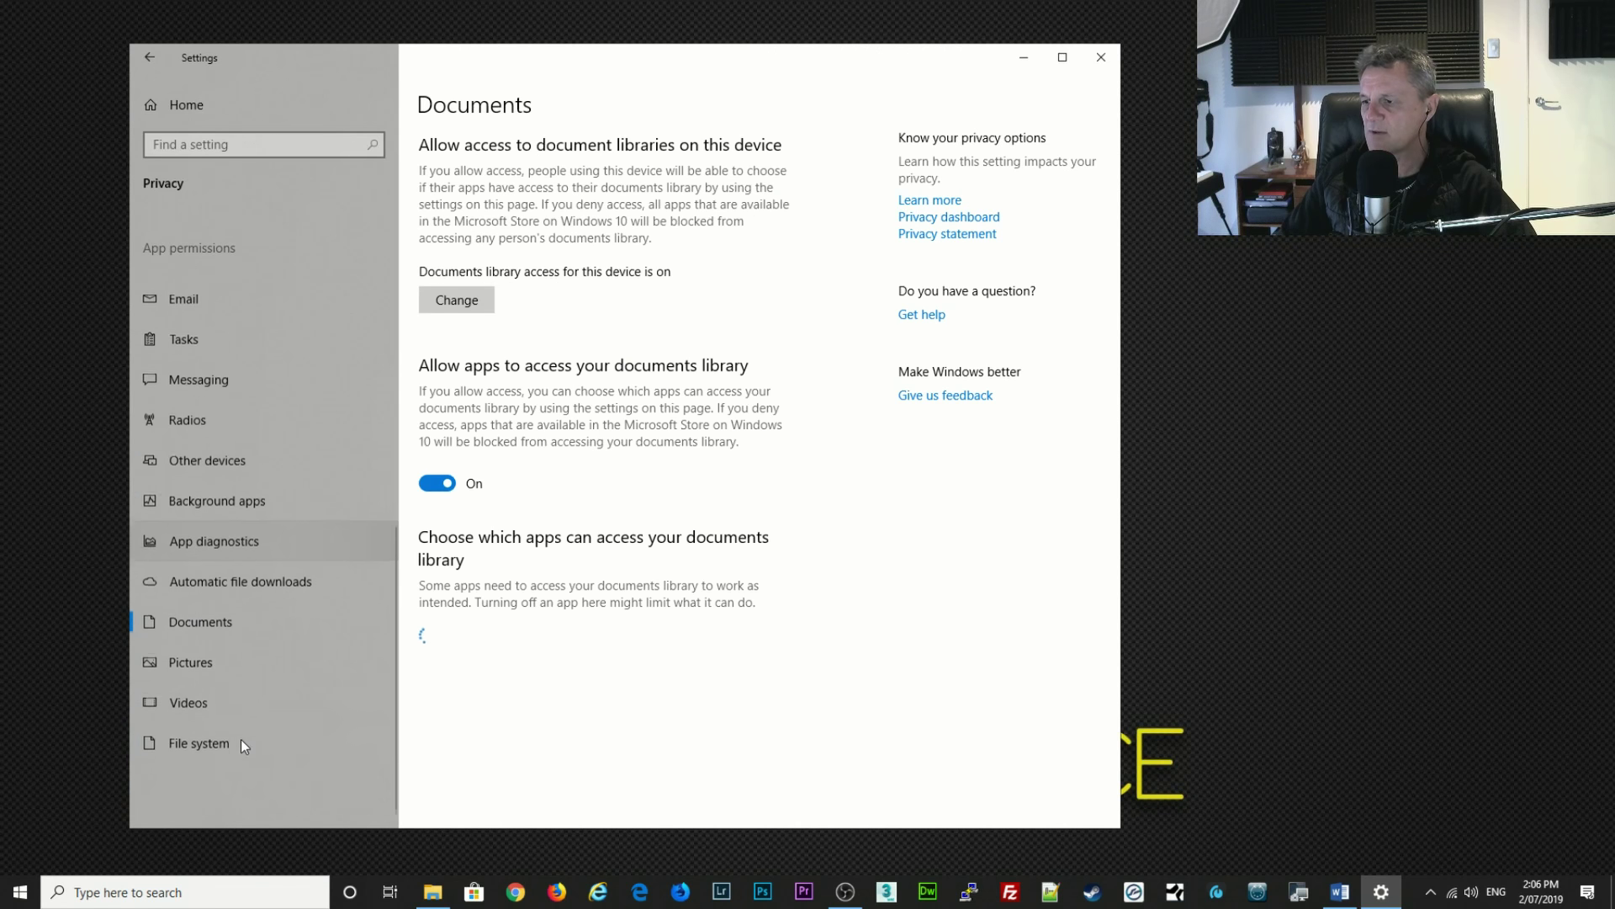
pyautogui.click(194, 658)
pyautogui.click(198, 696)
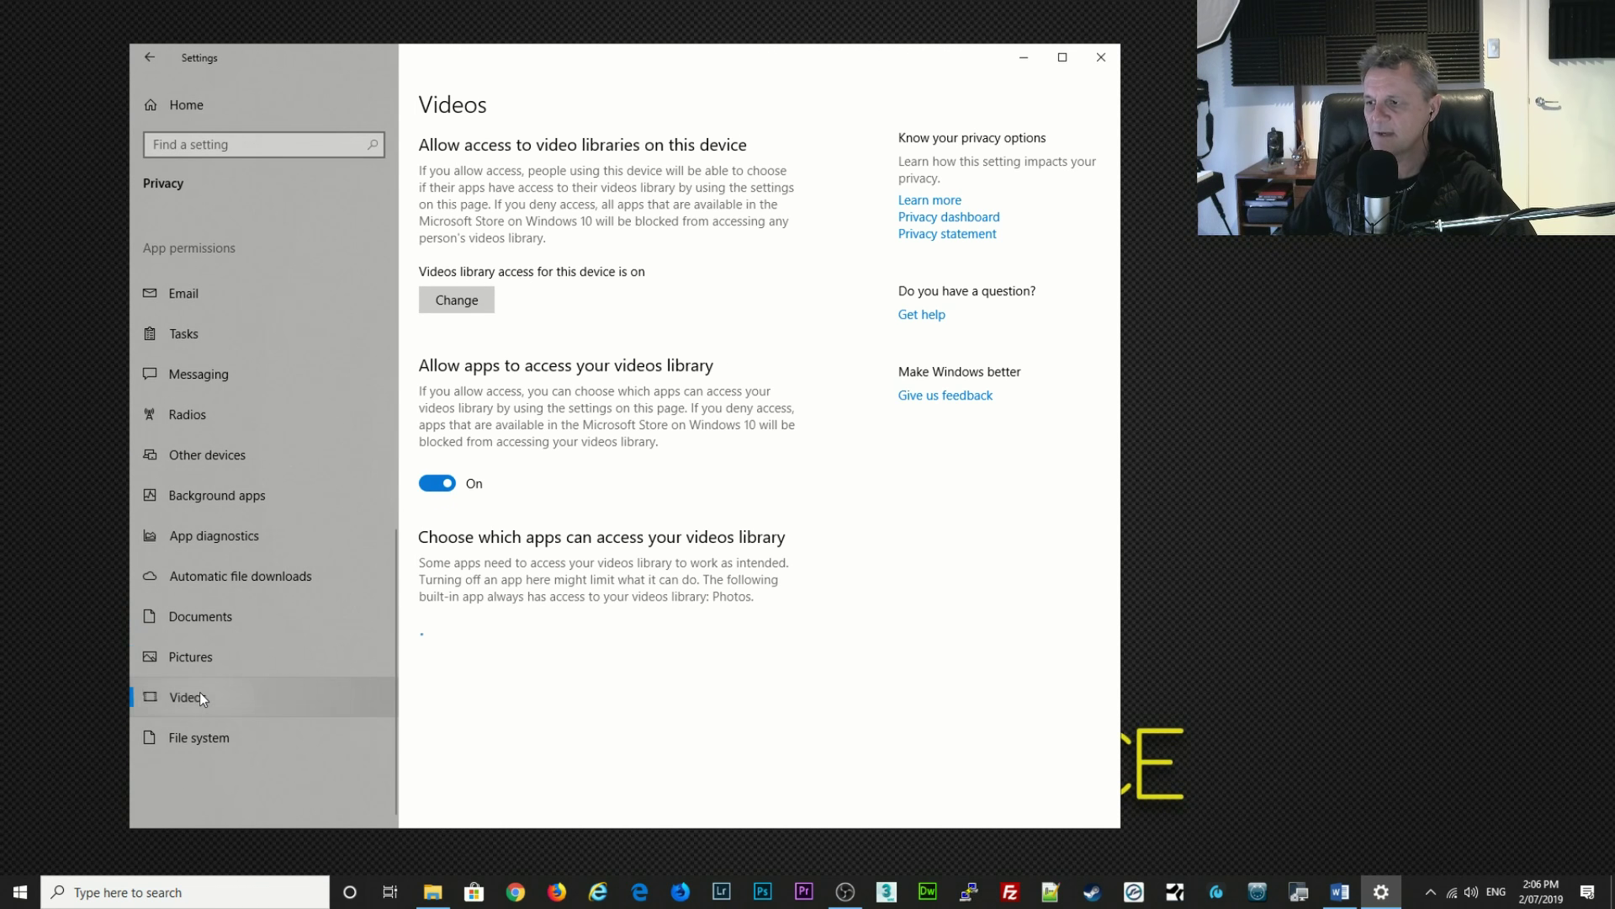
# Check the File system permission, and review the system's Display and Sound settings.
pyautogui.click(201, 738)
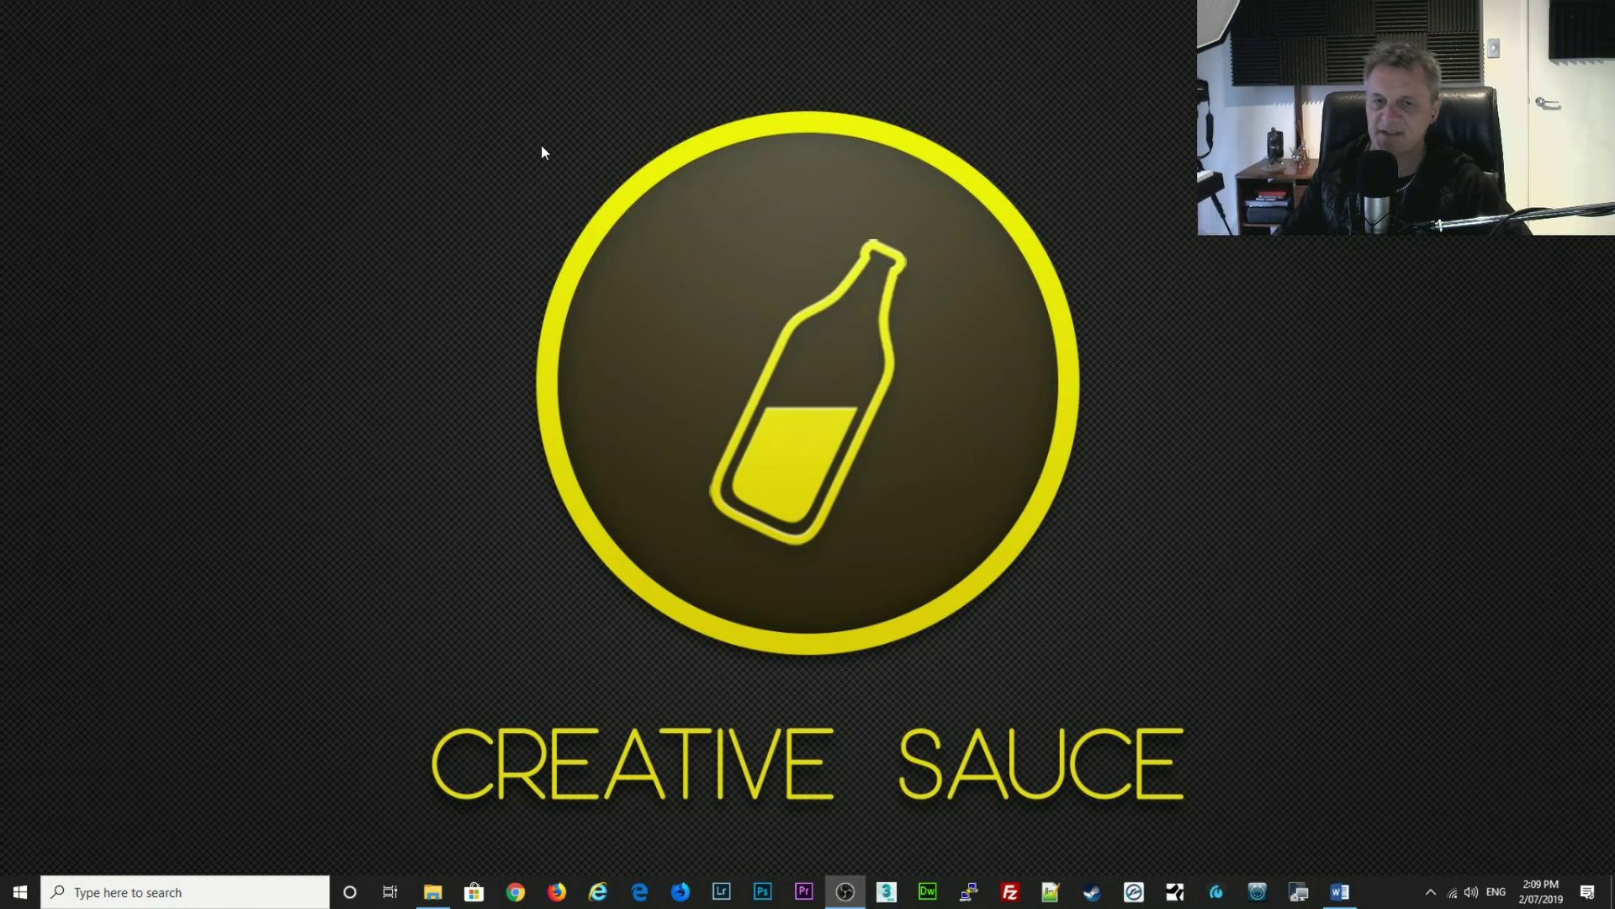
pyautogui.rightClick(29, 895)
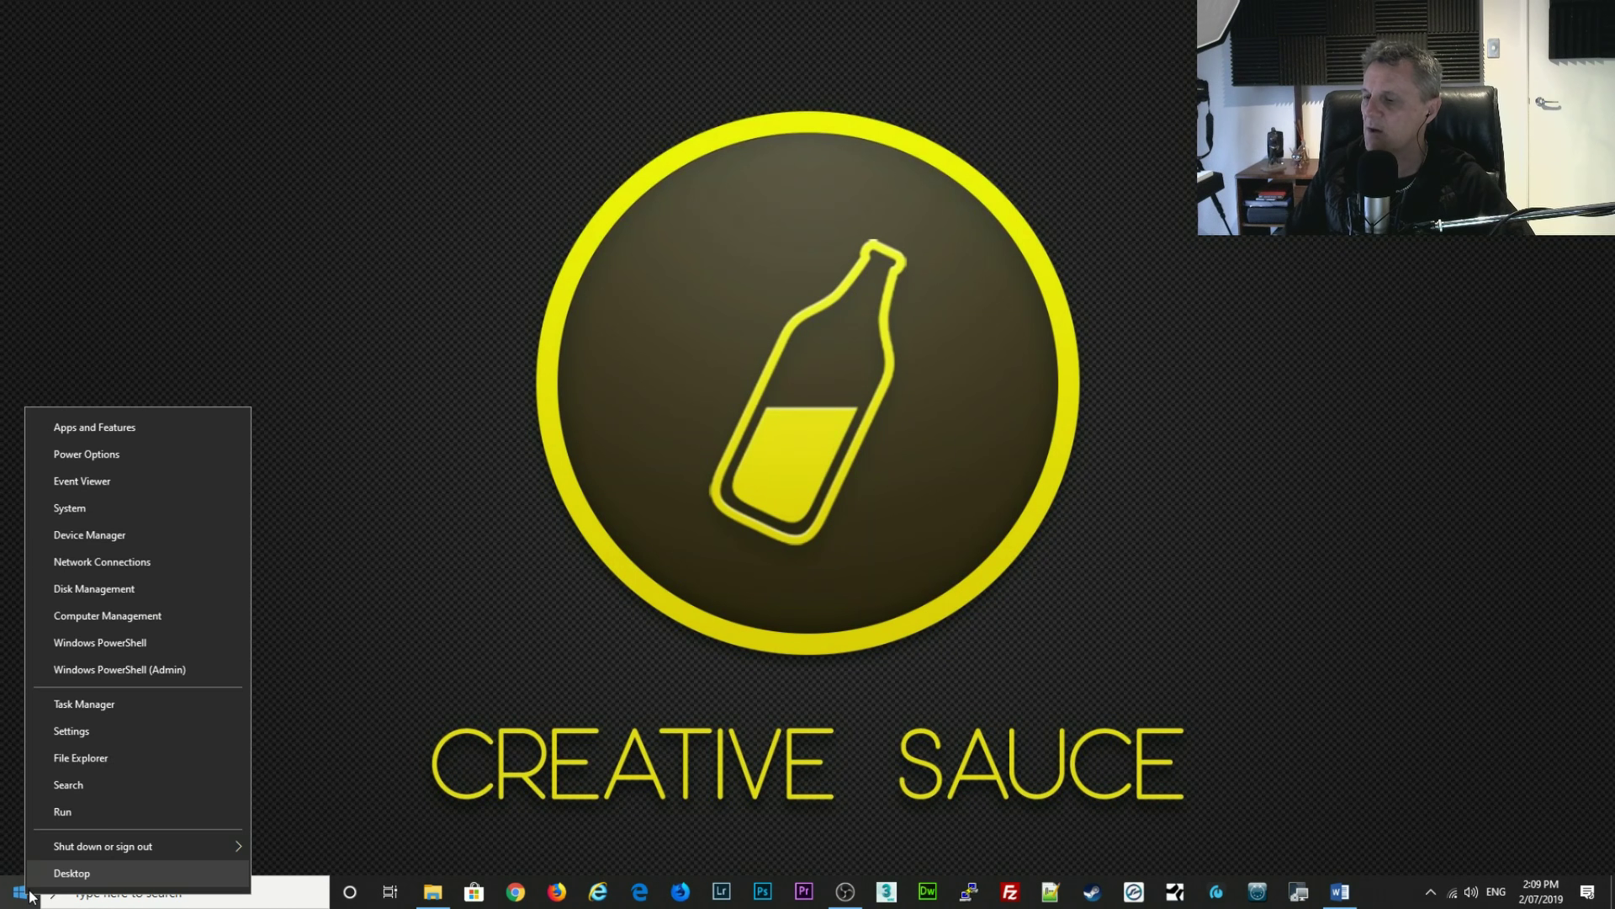
pyautogui.click(112, 511)
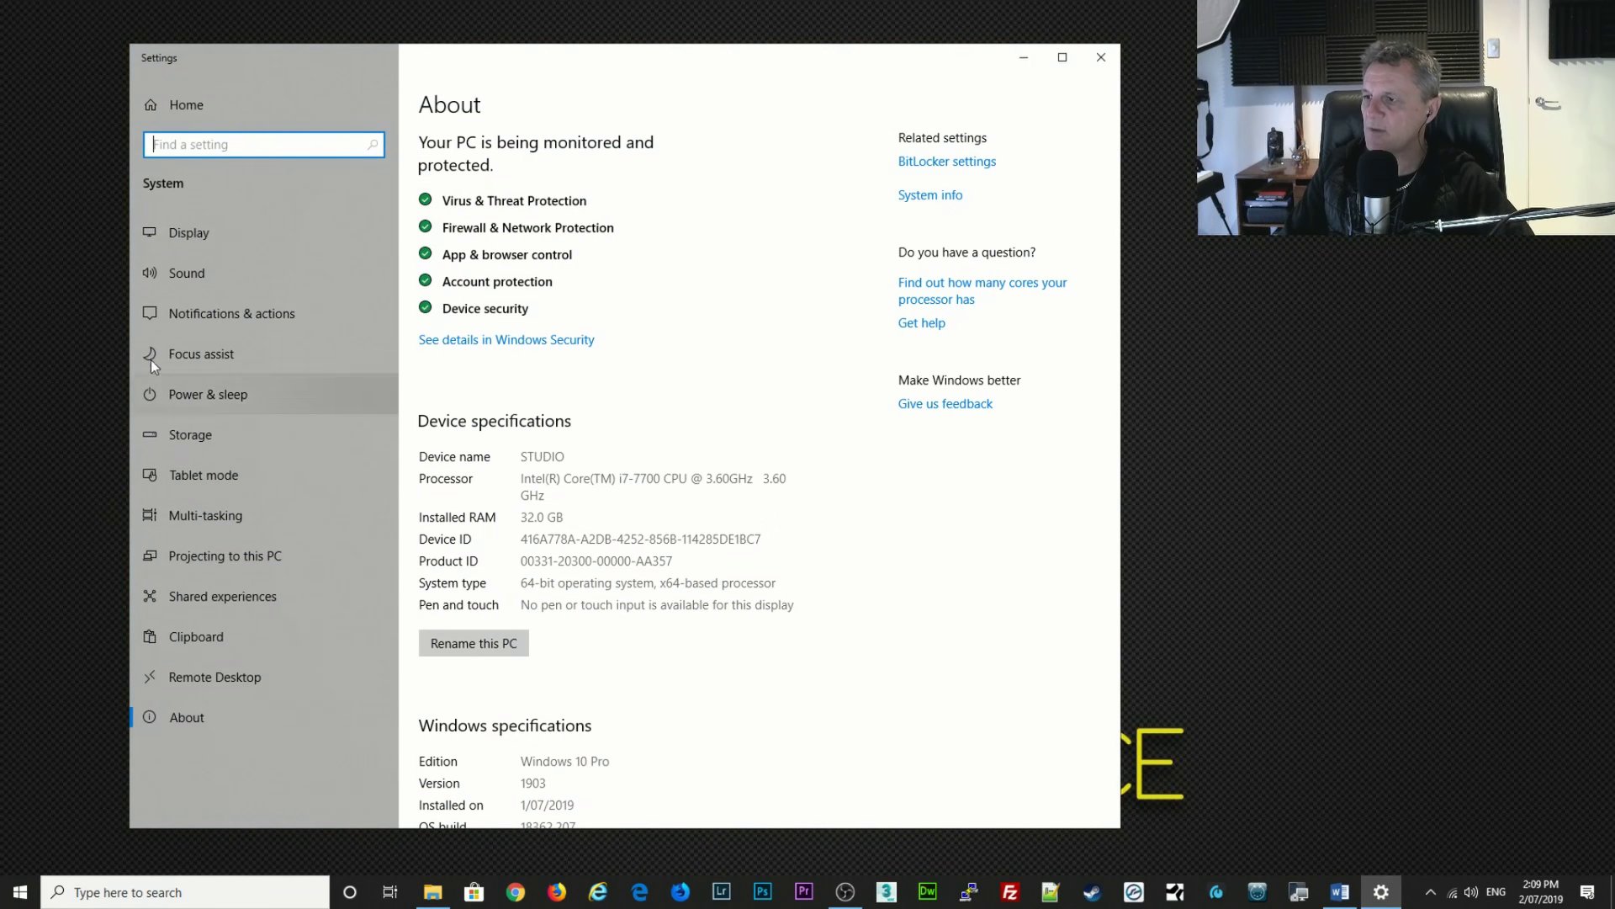
pyautogui.click(205, 231)
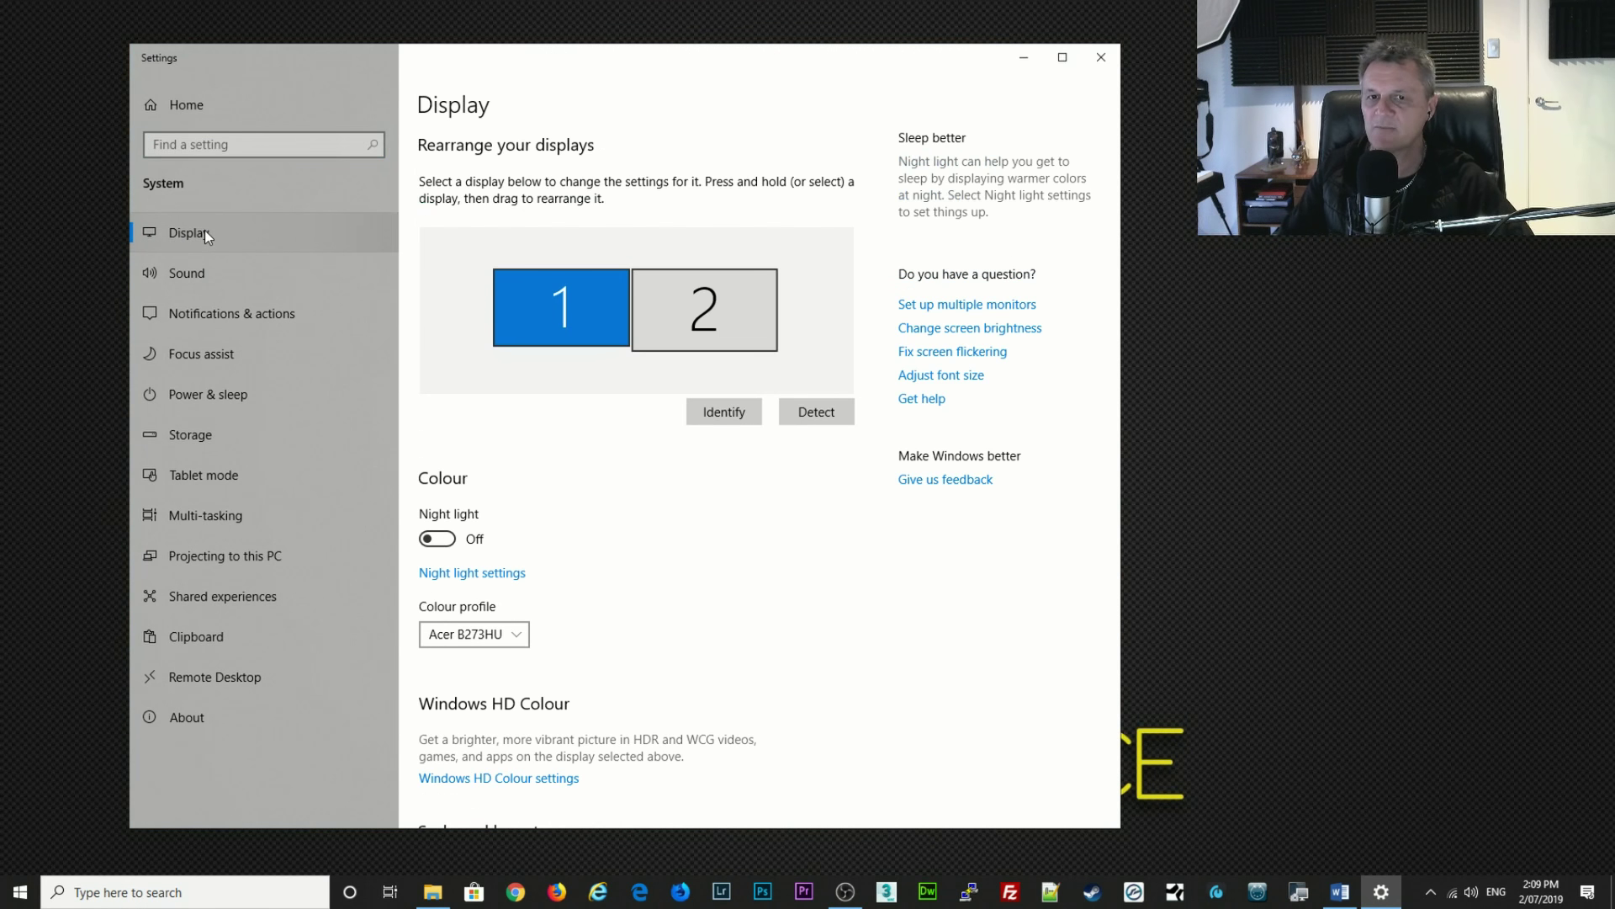
pyautogui.click(192, 270)
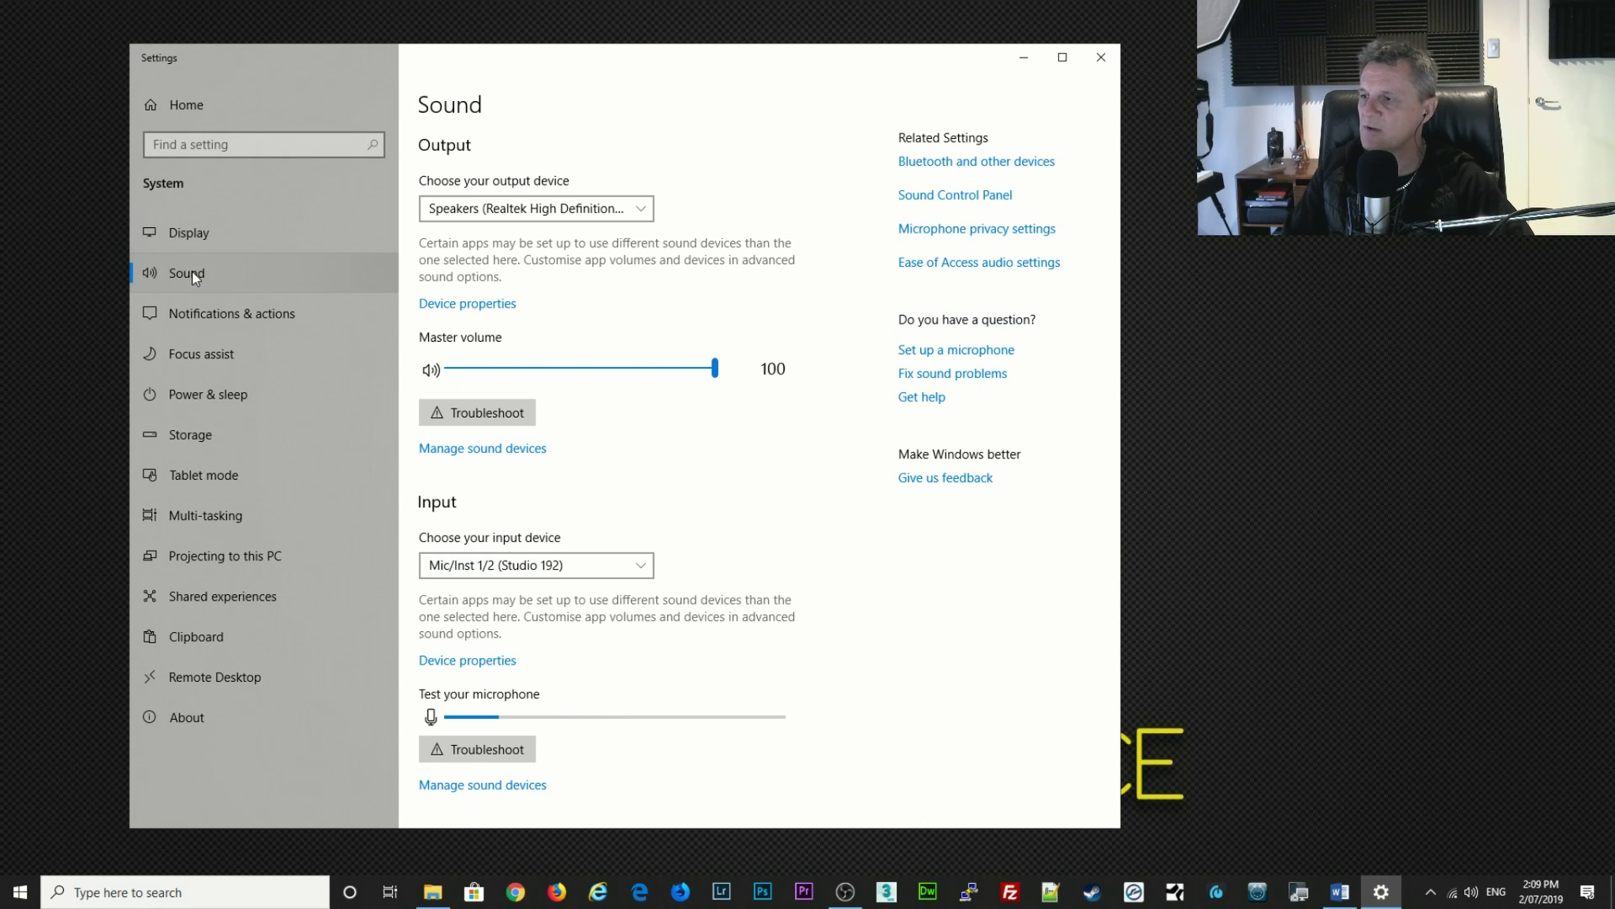
# Review the list of apps that send notifications, and turn off notifications from apps and other senders.
pyautogui.click(209, 312)
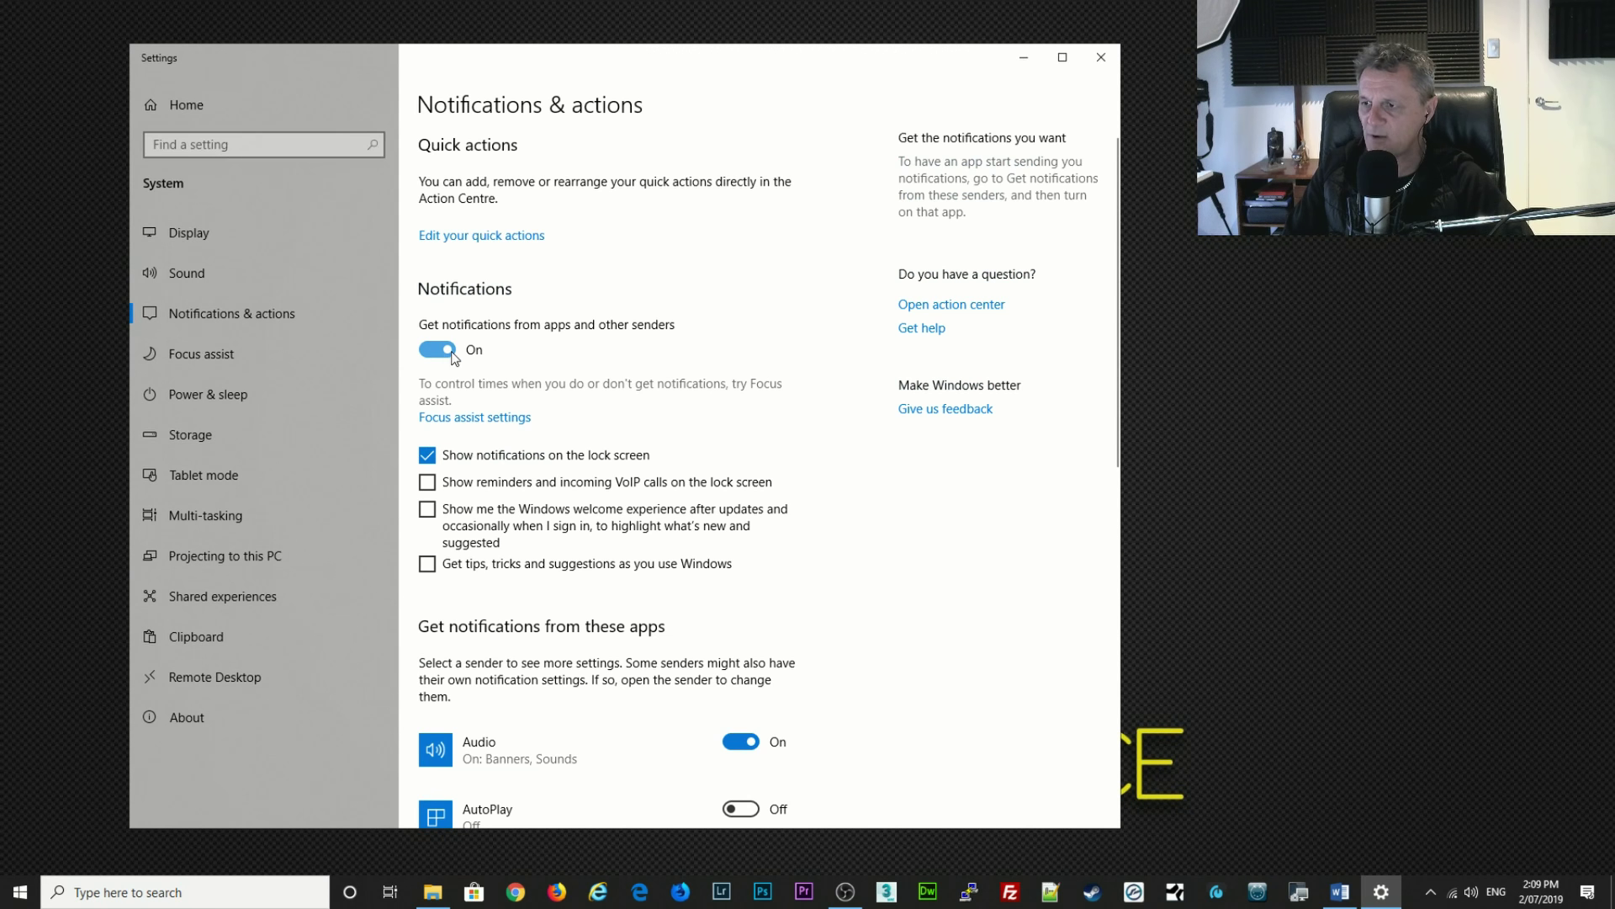
pyautogui.scroll(-3, 705, 336)
pyautogui.scroll(2, 707, 336)
pyautogui.scroll(-2, 707, 337)
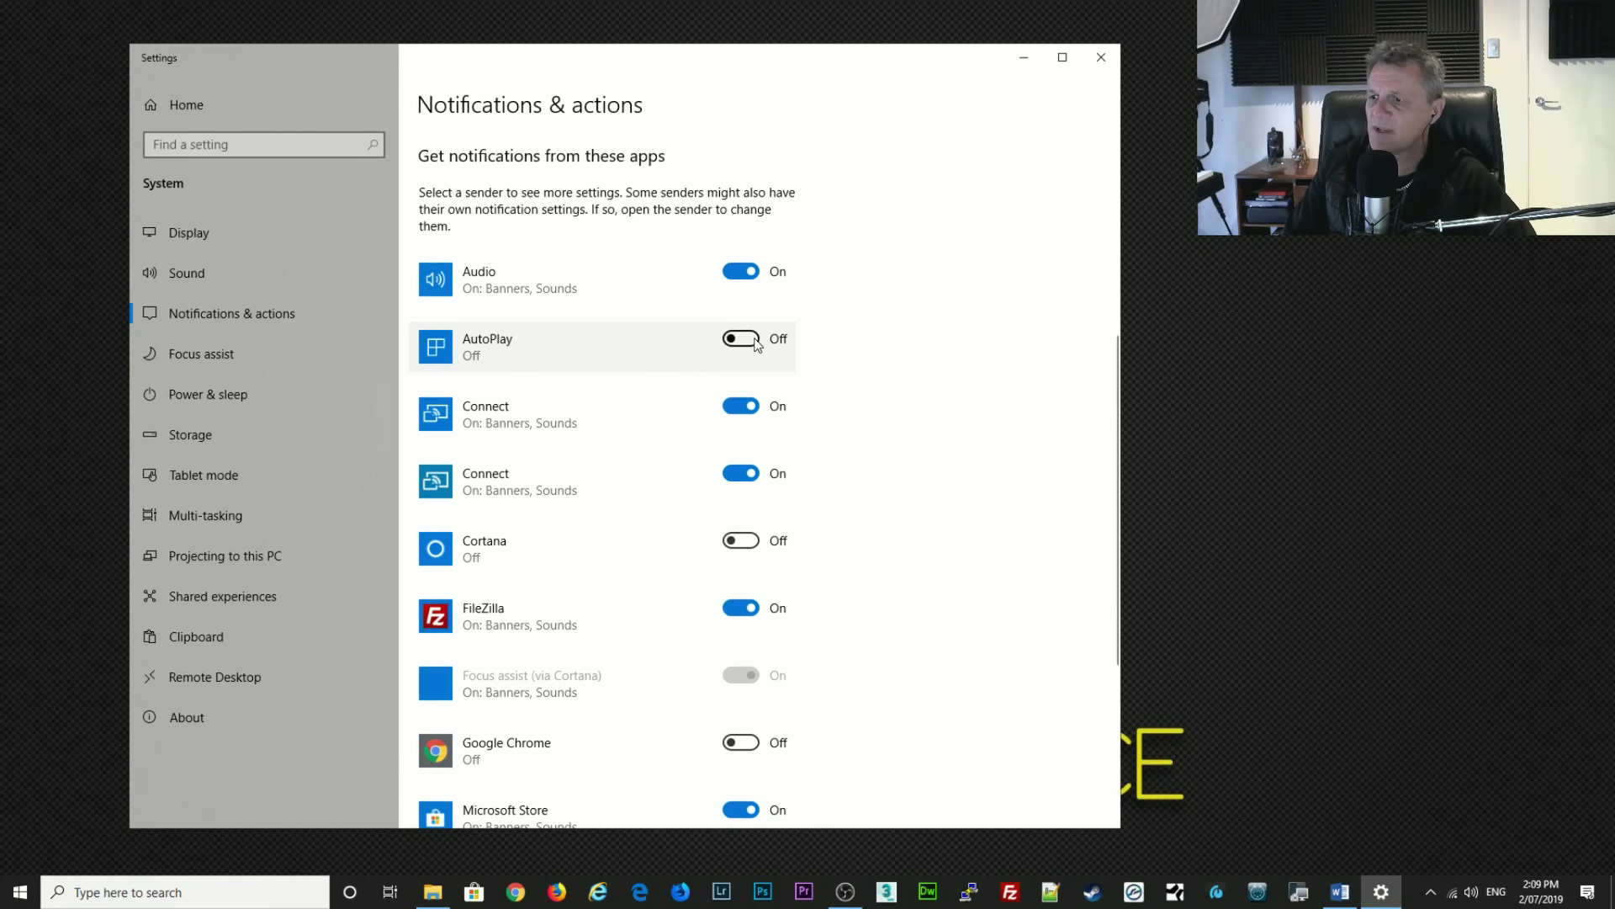
pyautogui.scroll(-4, 613, 367)
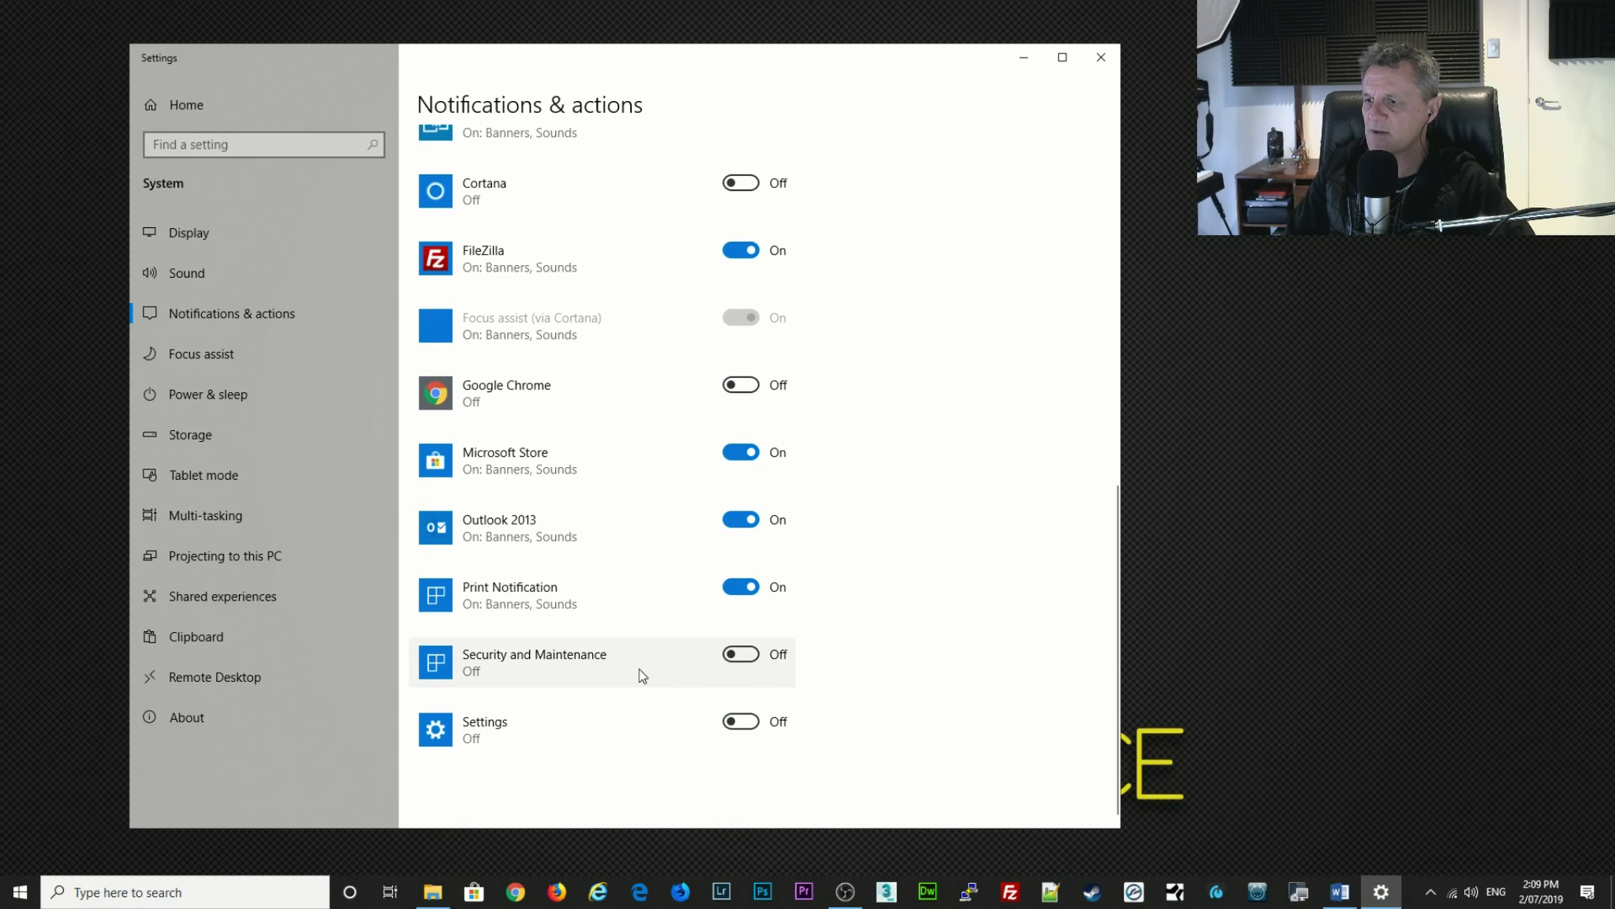
pyautogui.scroll(10, 642, 675)
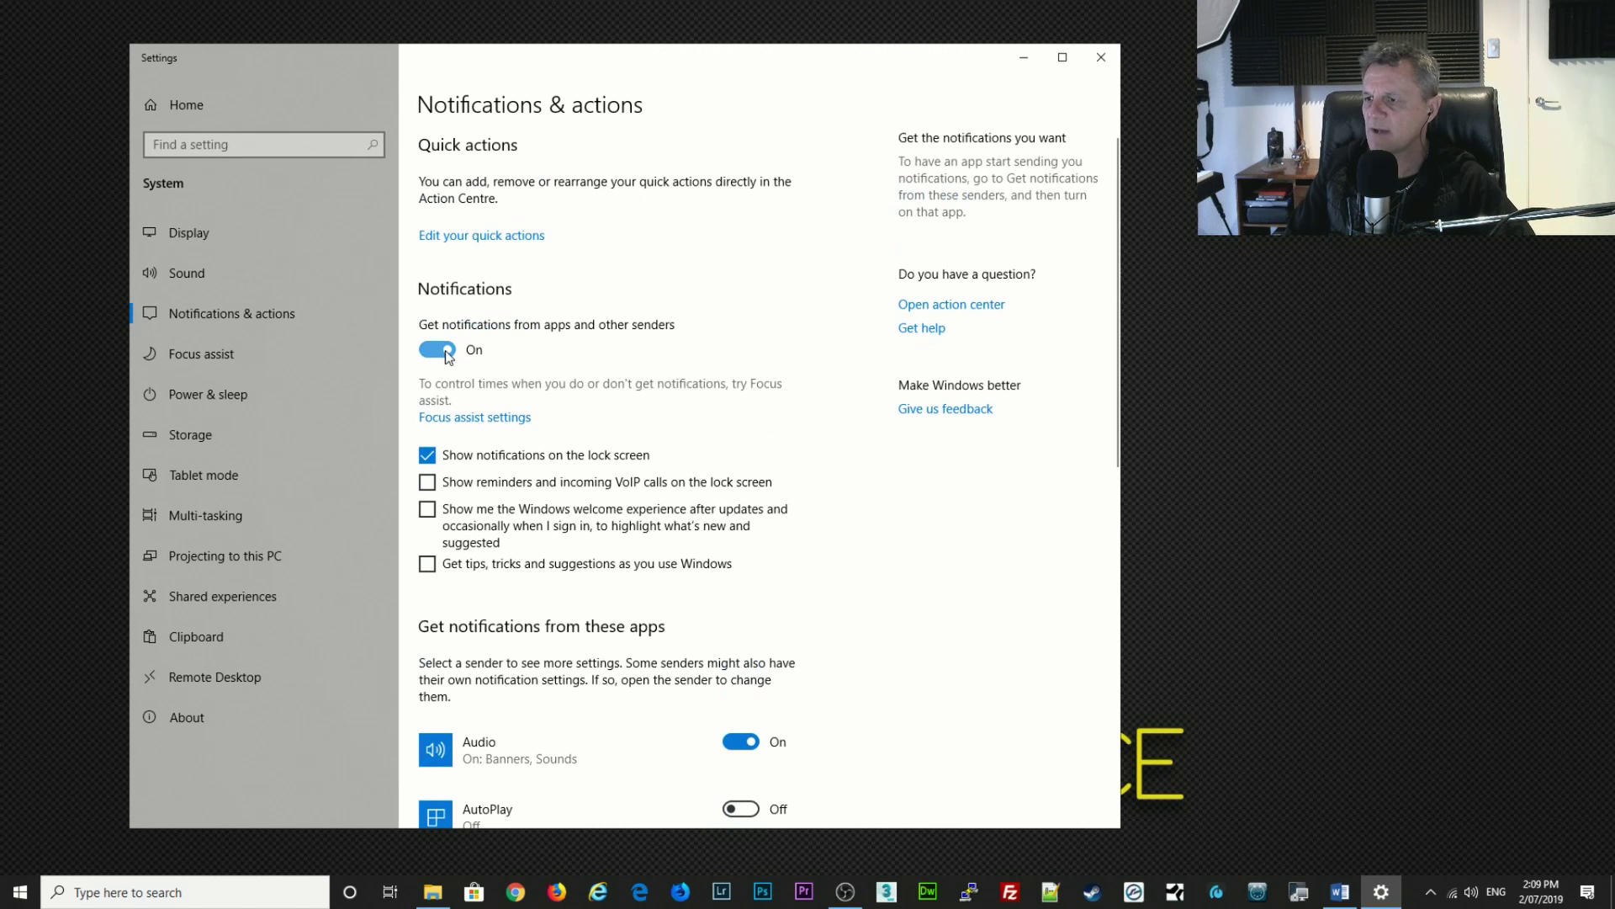
pyautogui.click(448, 356)
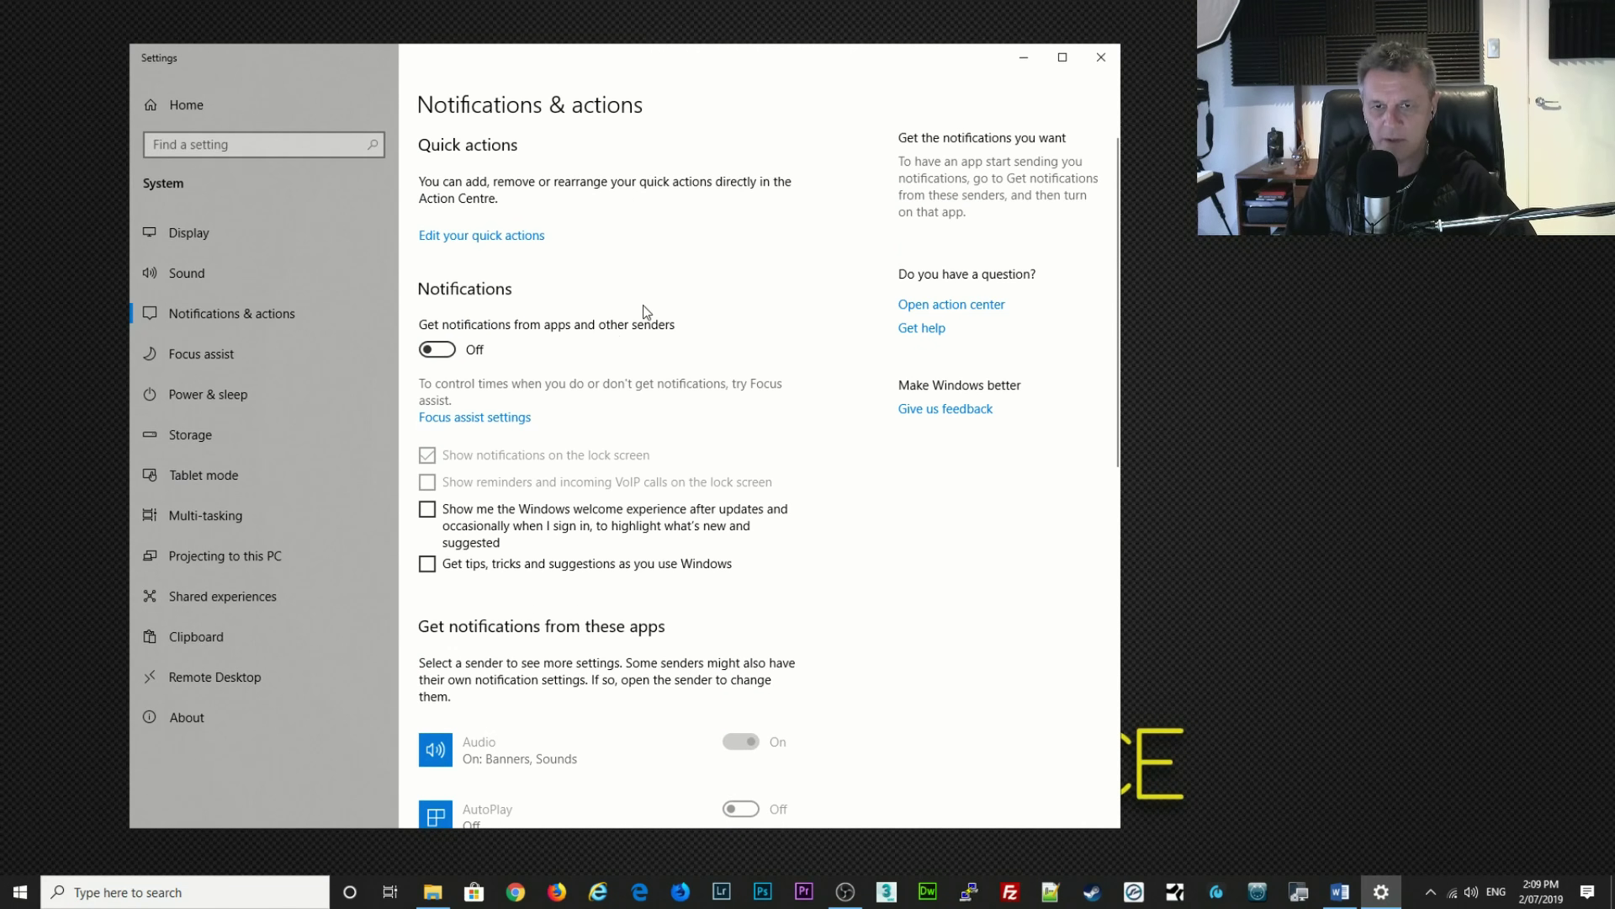
# Review the Focus assist options and the priority list of allowed calls, people and apps.
pyautogui.click(179, 349)
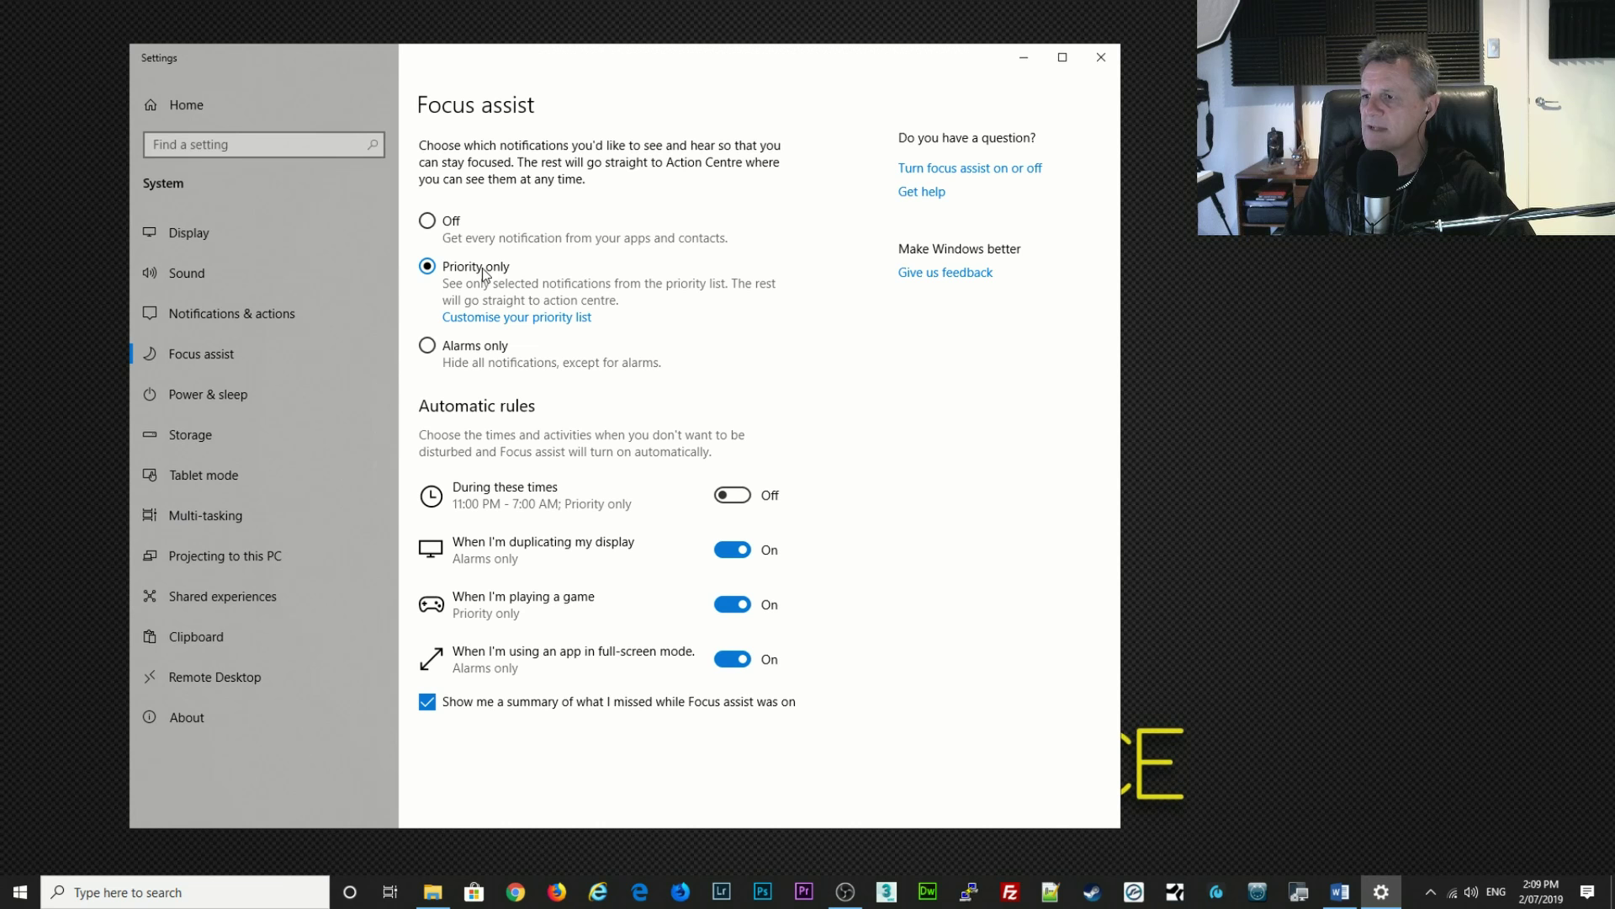
pyautogui.click(501, 317)
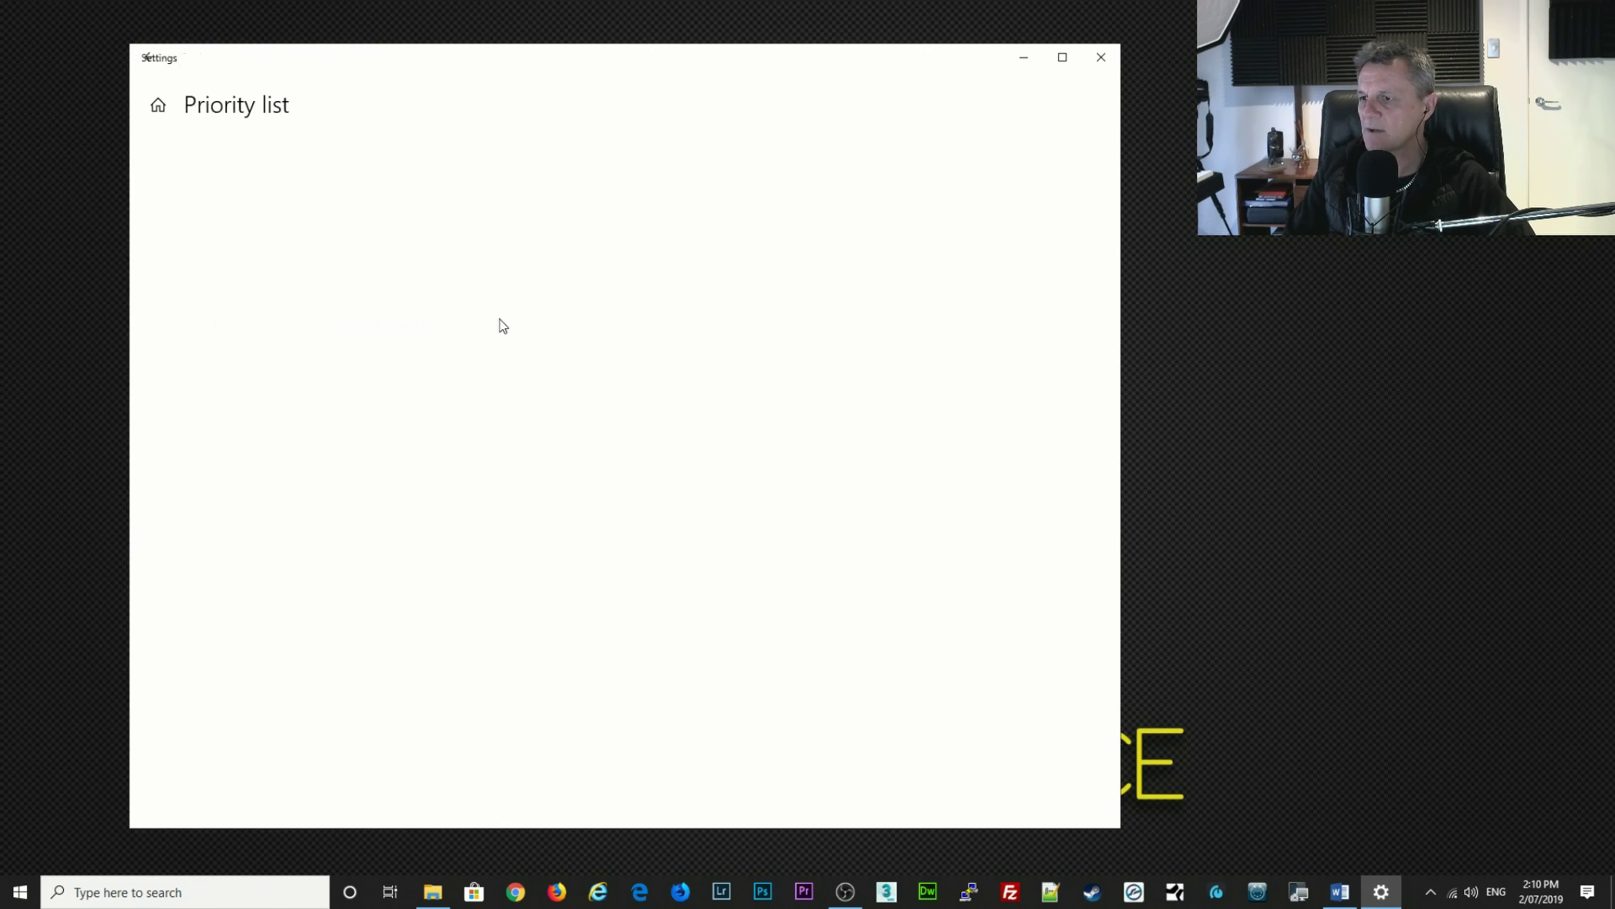
pyautogui.scroll(-2, 542, 341)
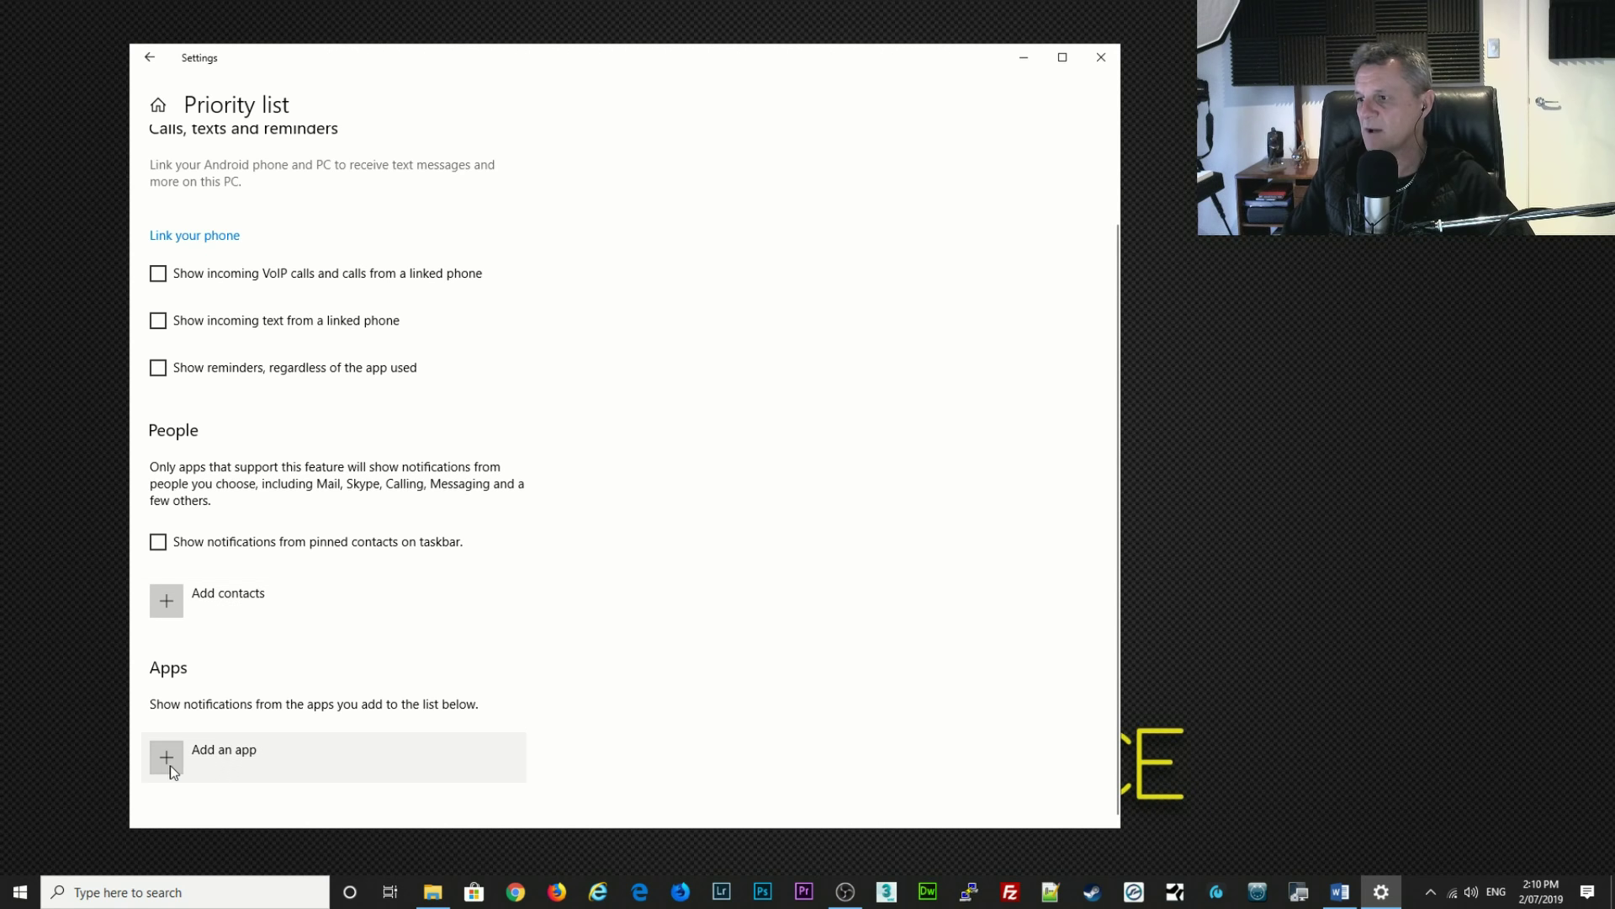
pyautogui.scroll(2, 414, 593)
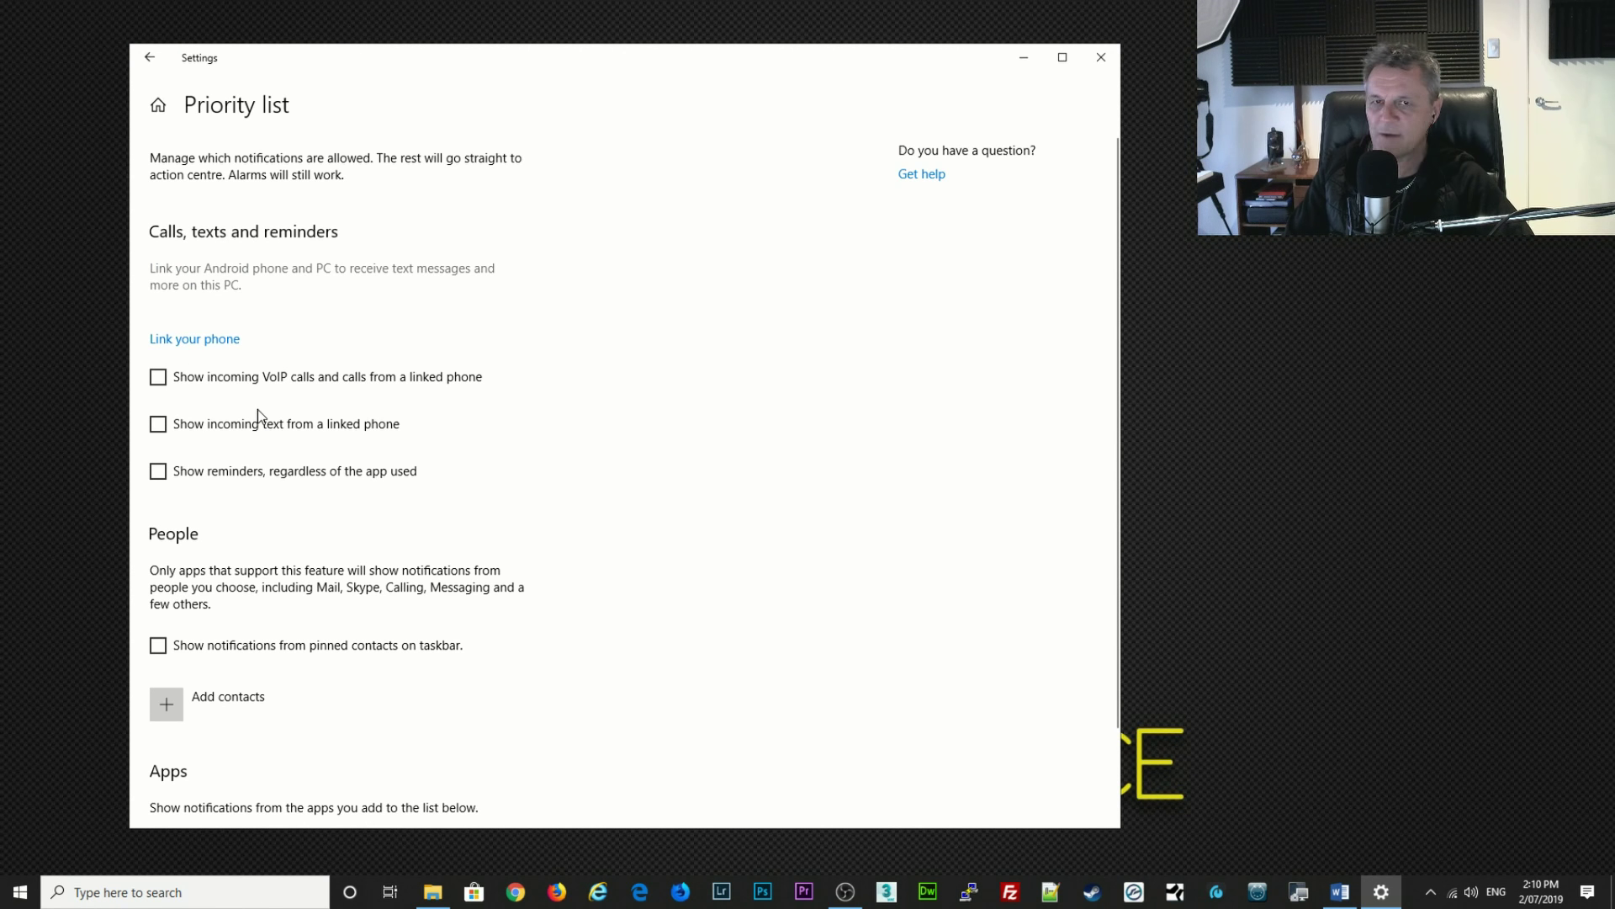
pyautogui.click(151, 58)
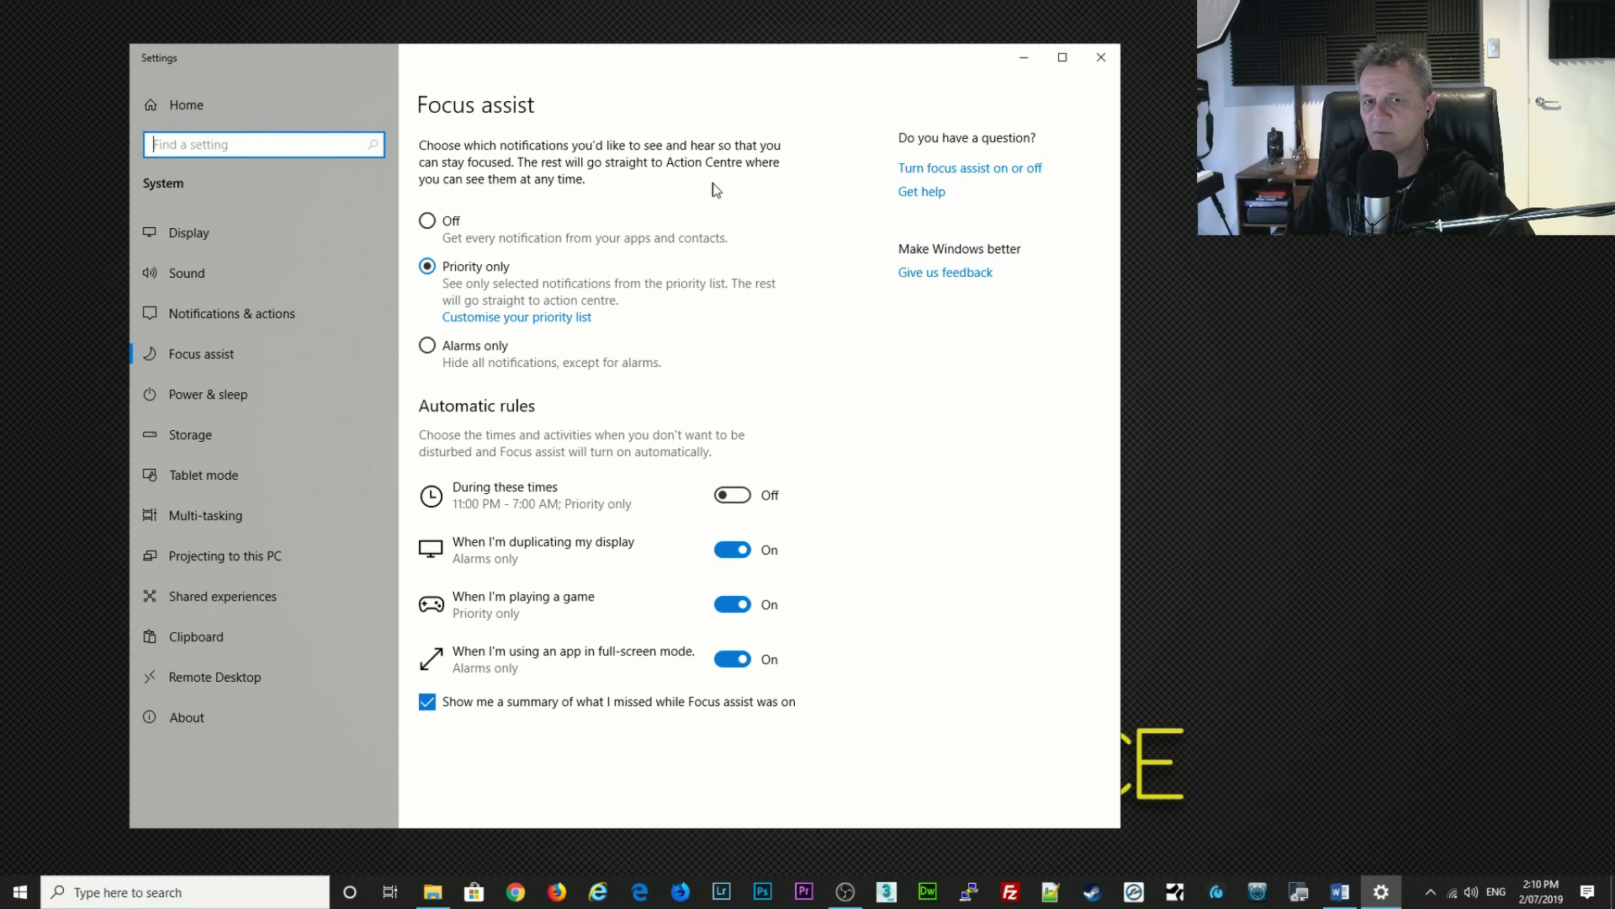
# Review the Power & sleep, Storage, Tablet mode and Multi-tasking settings.
pyautogui.click(206, 403)
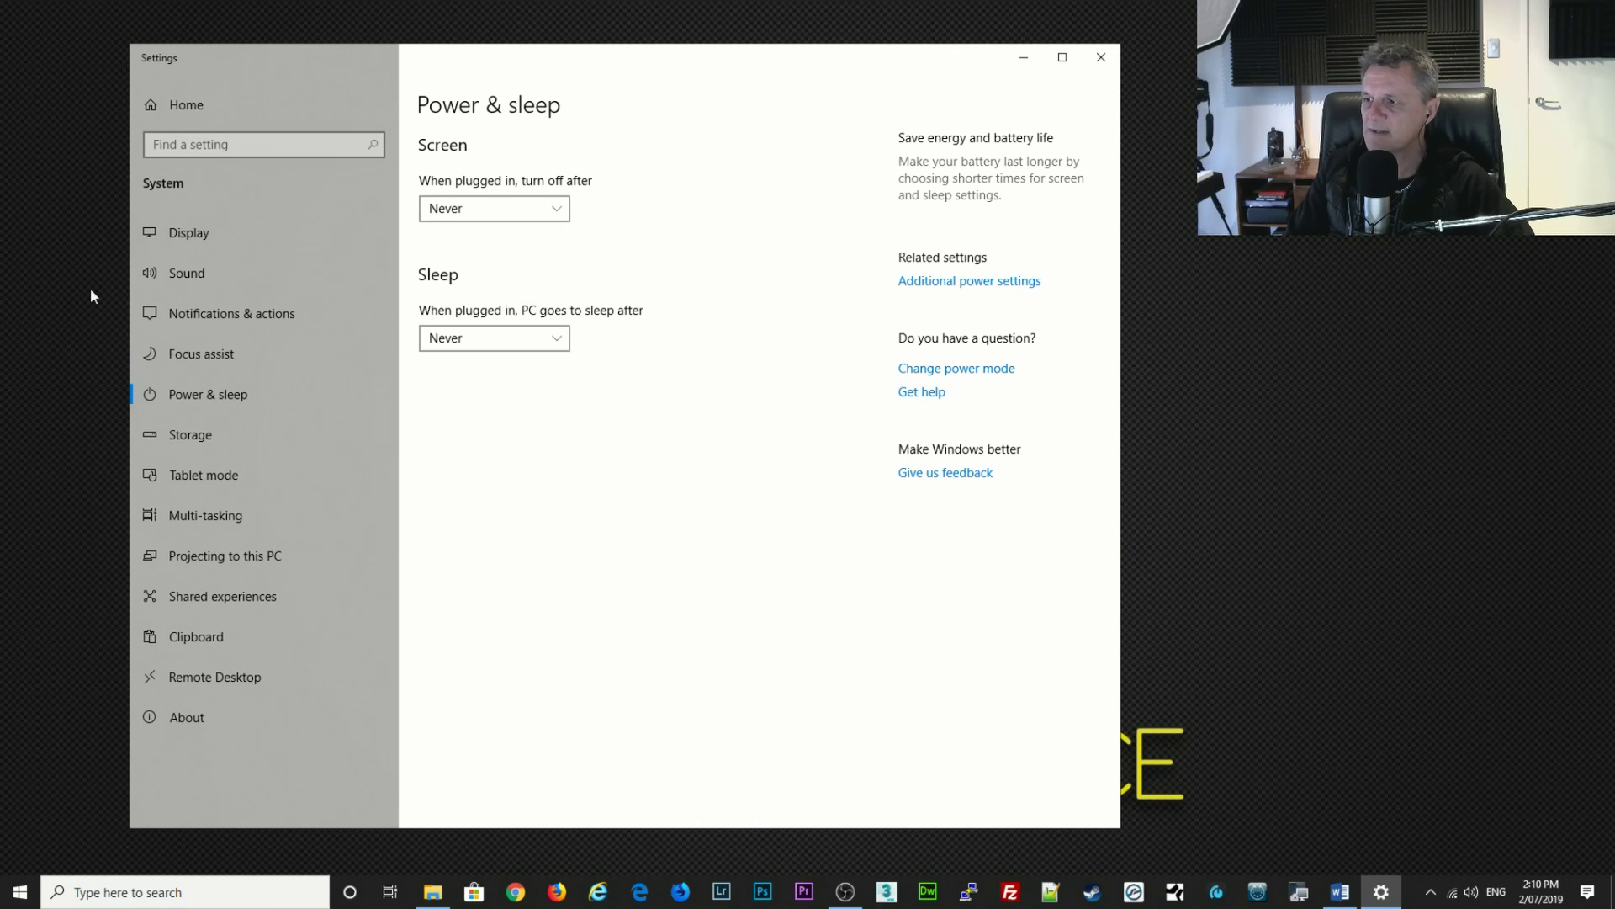
pyautogui.click(186, 432)
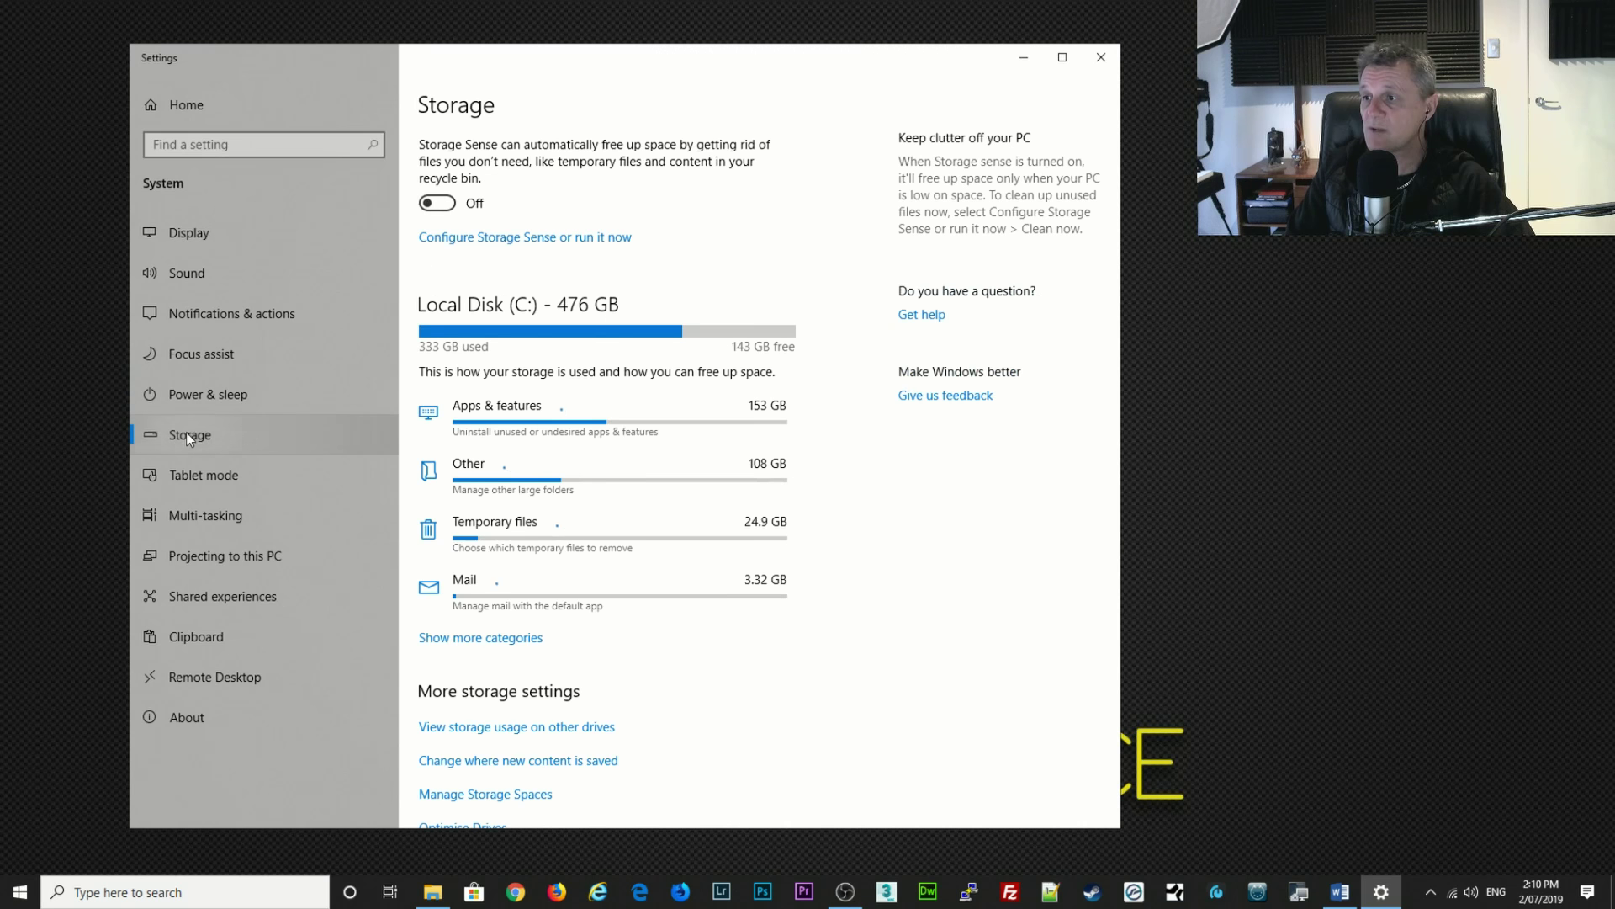
pyautogui.click(210, 474)
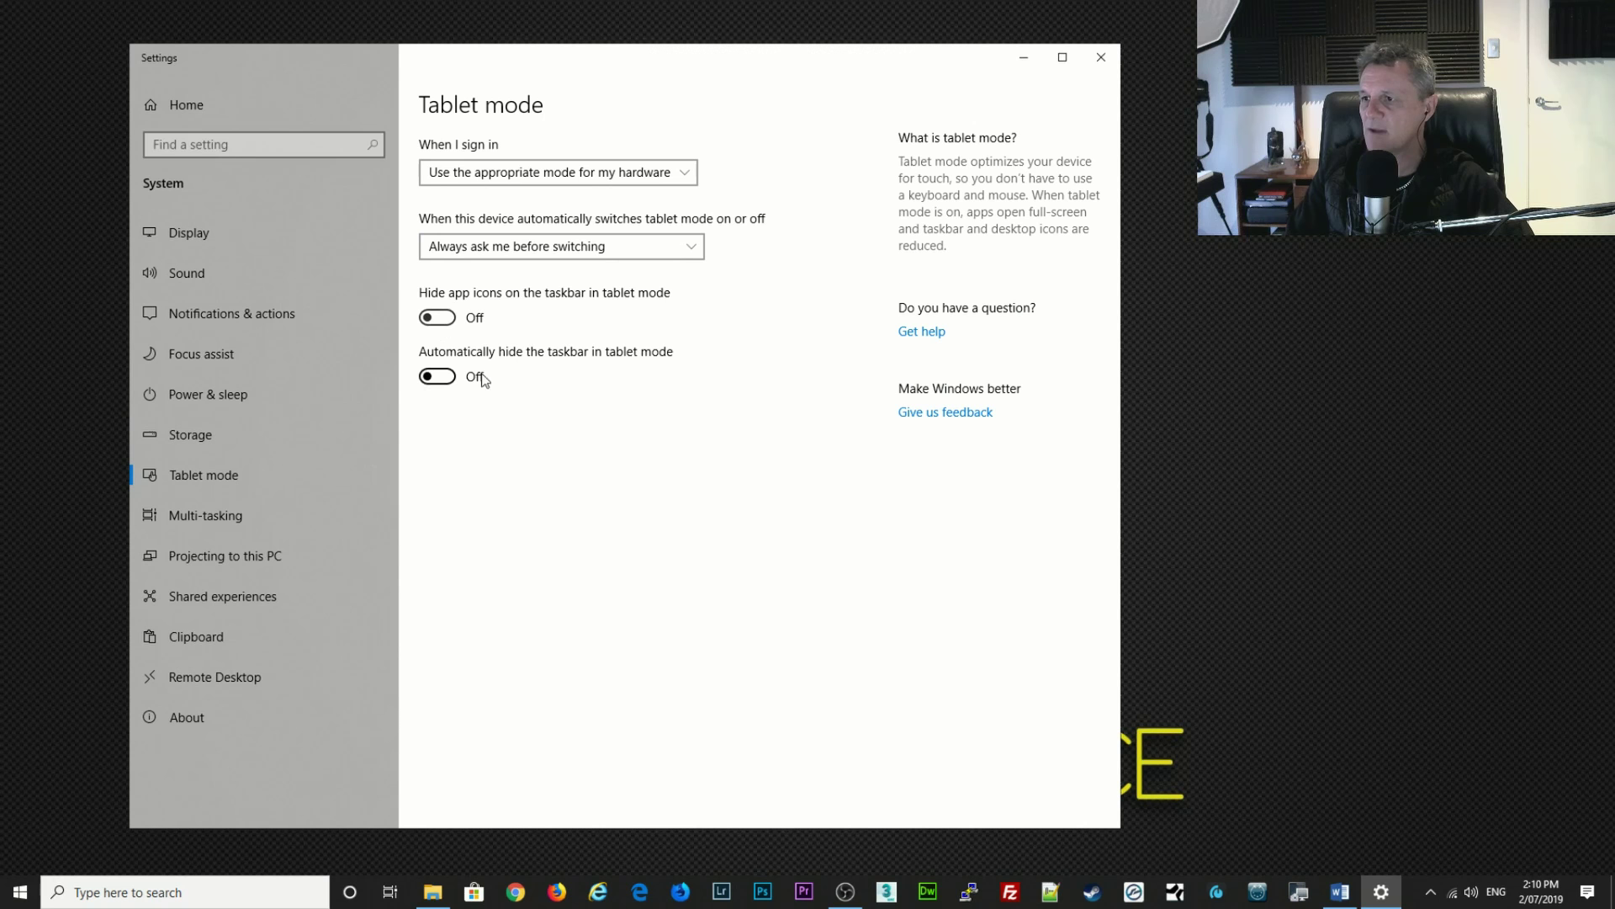
pyautogui.click(215, 520)
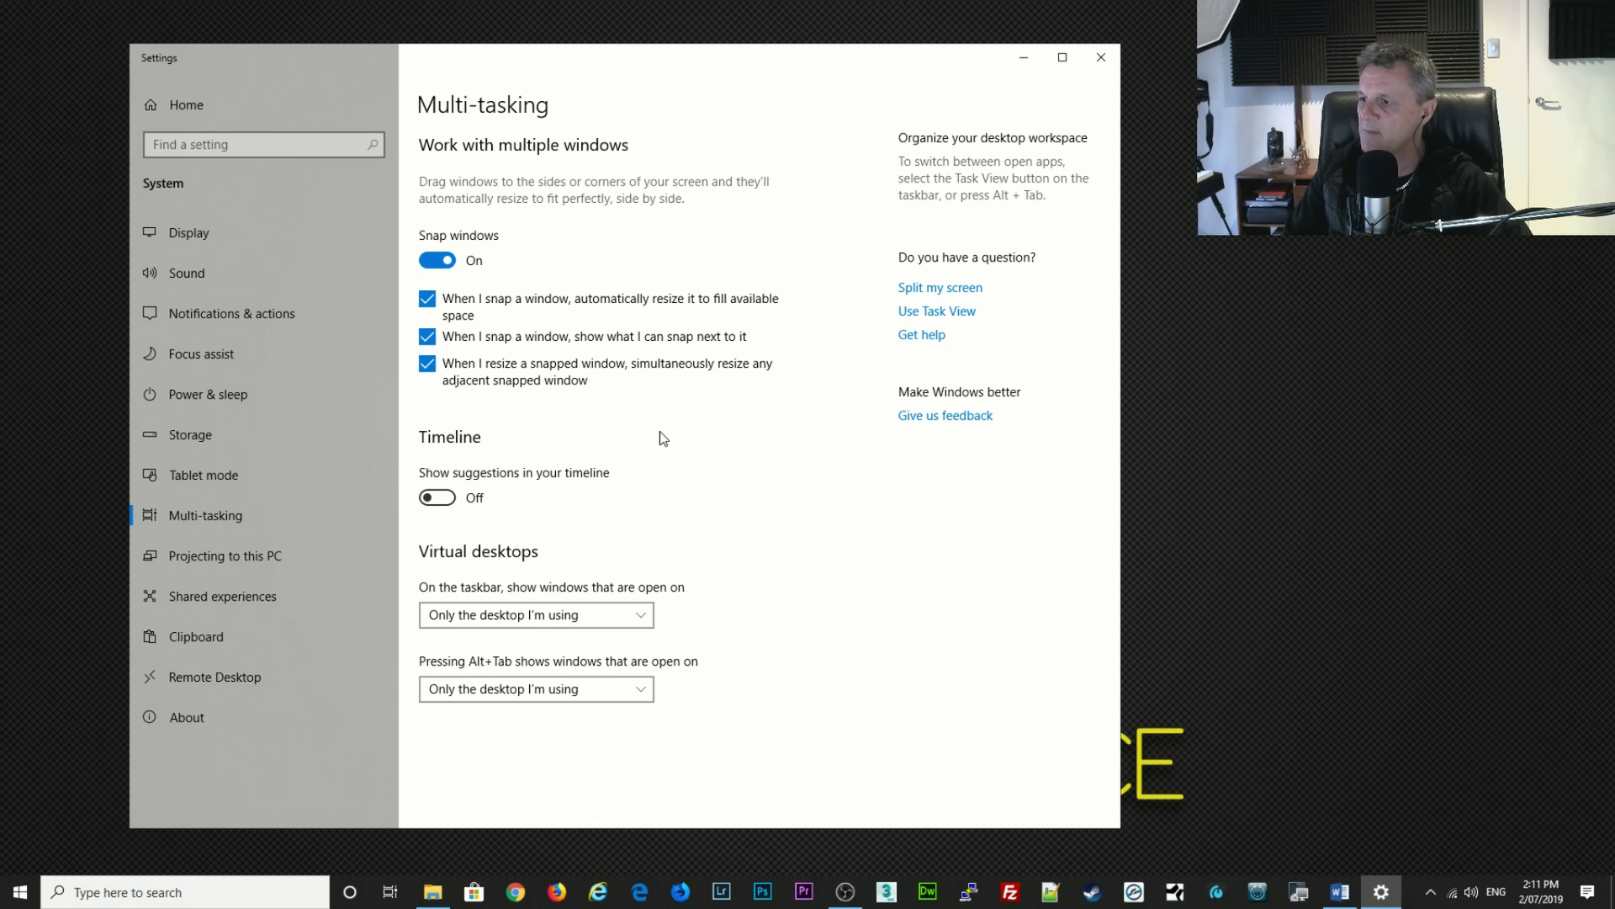
# Review the Projecting to this PC, Shared experiences, Clipboard, Remote Desktop and About settings.
pyautogui.click(212, 553)
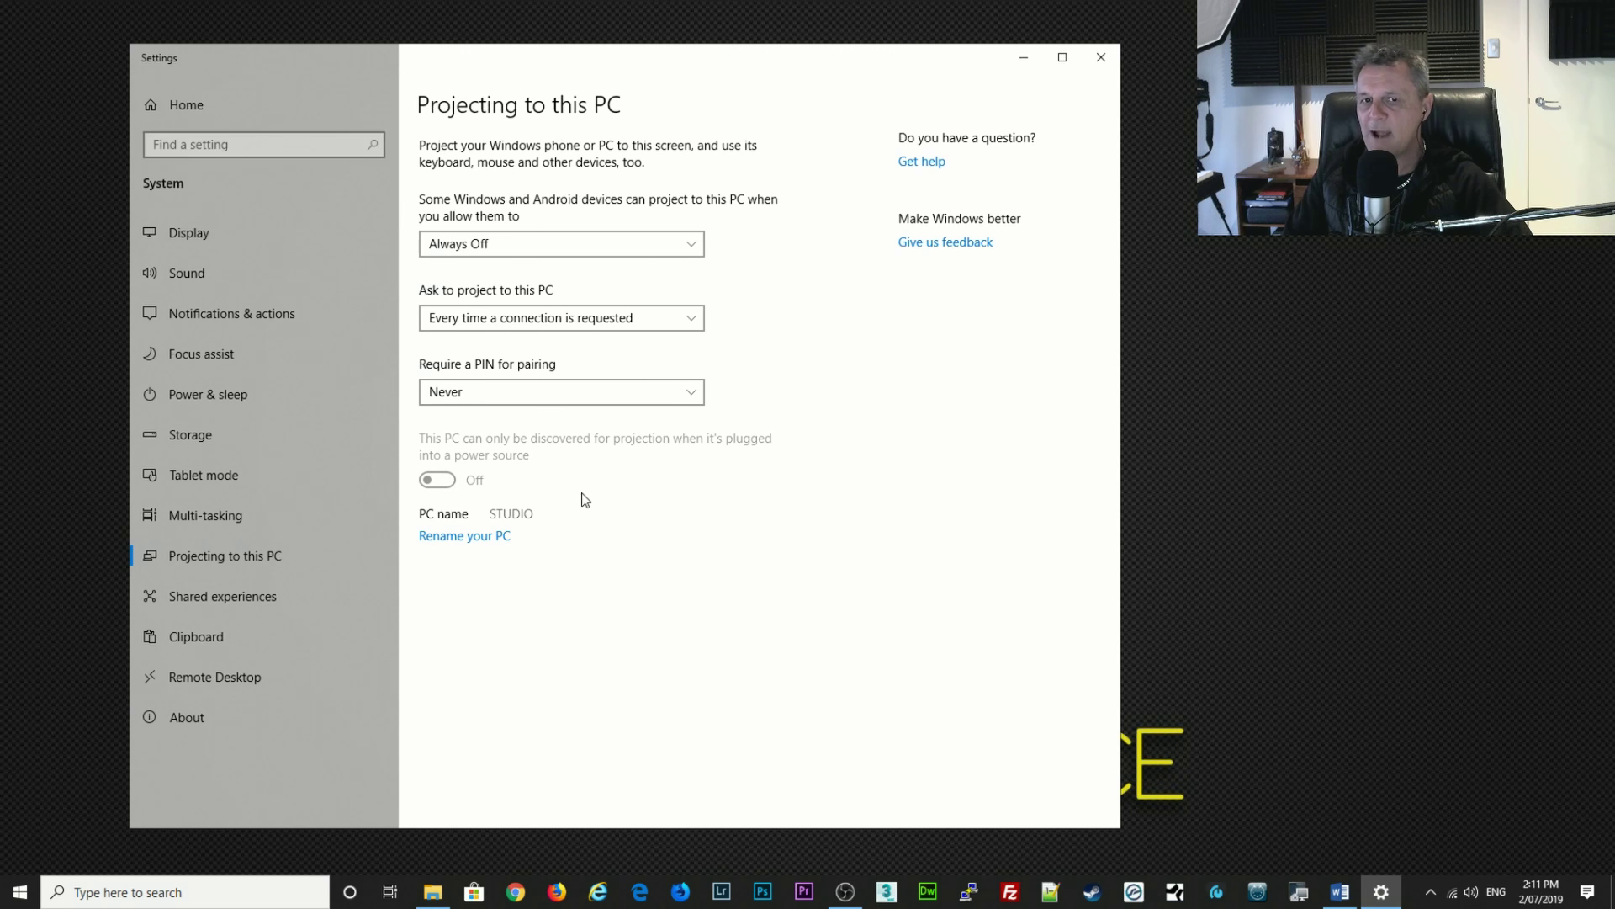
pyautogui.click(225, 594)
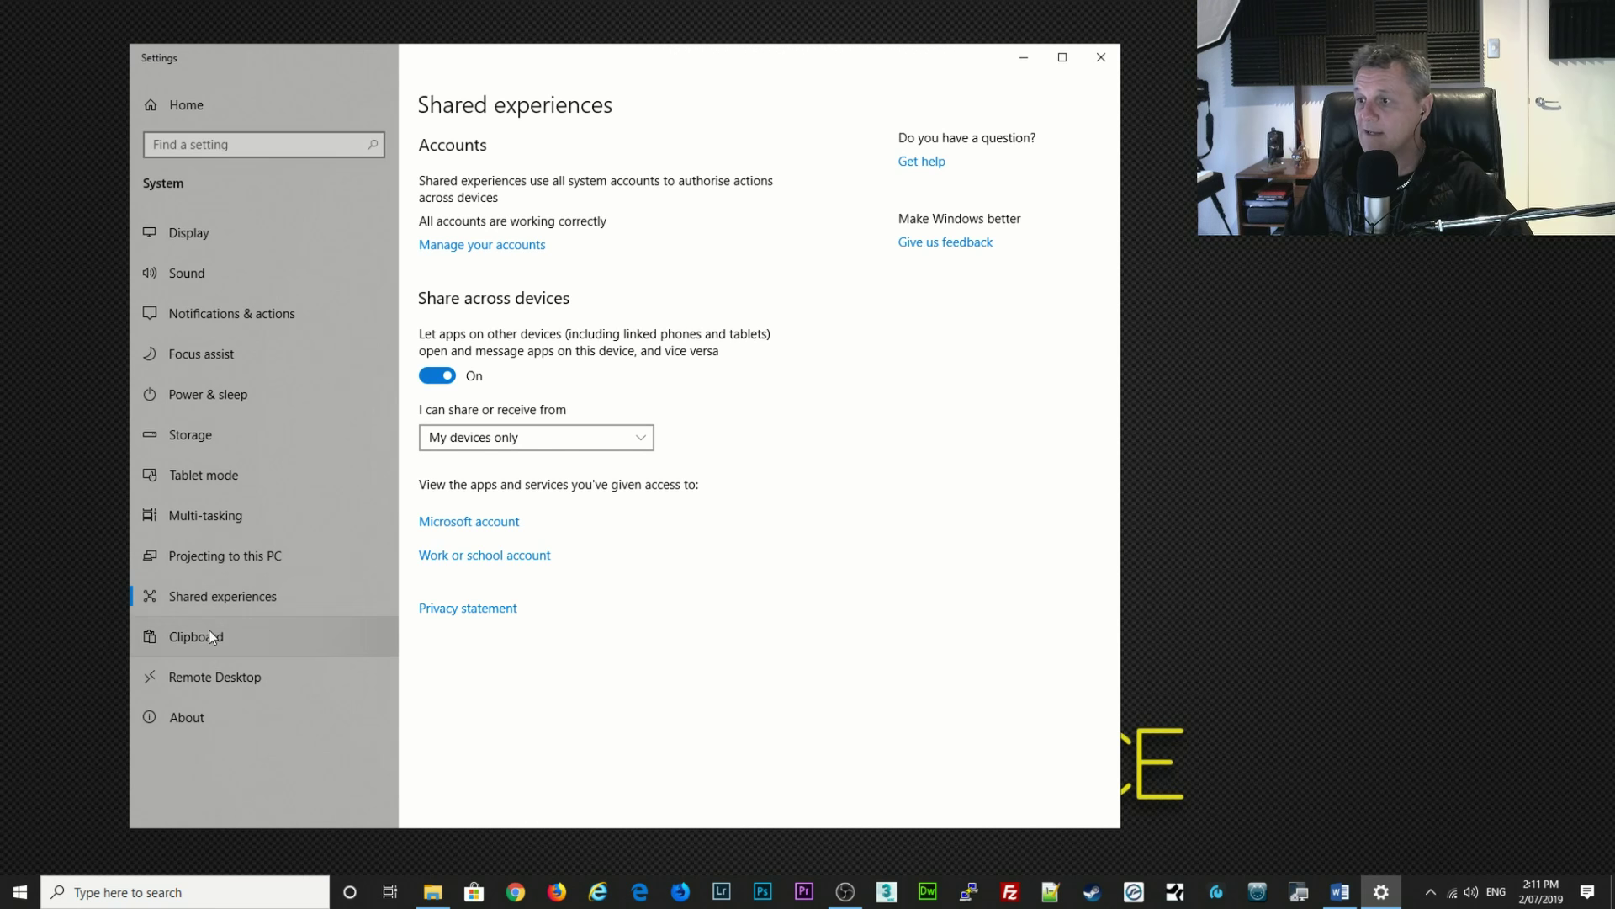
pyautogui.click(209, 633)
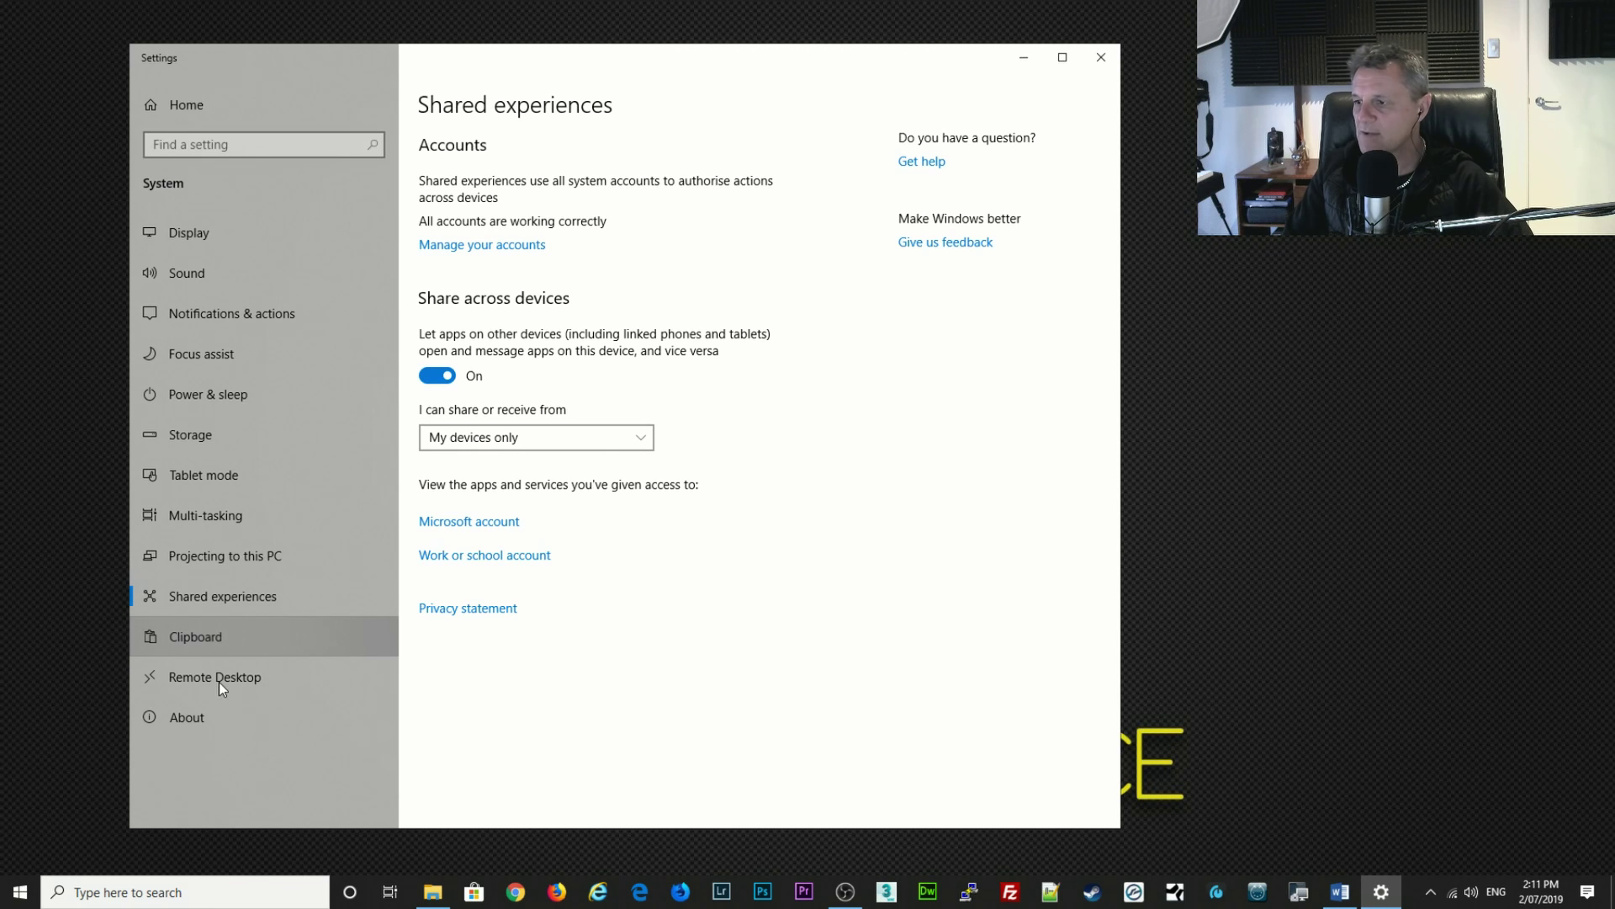
pyautogui.click(217, 680)
pyautogui.click(197, 723)
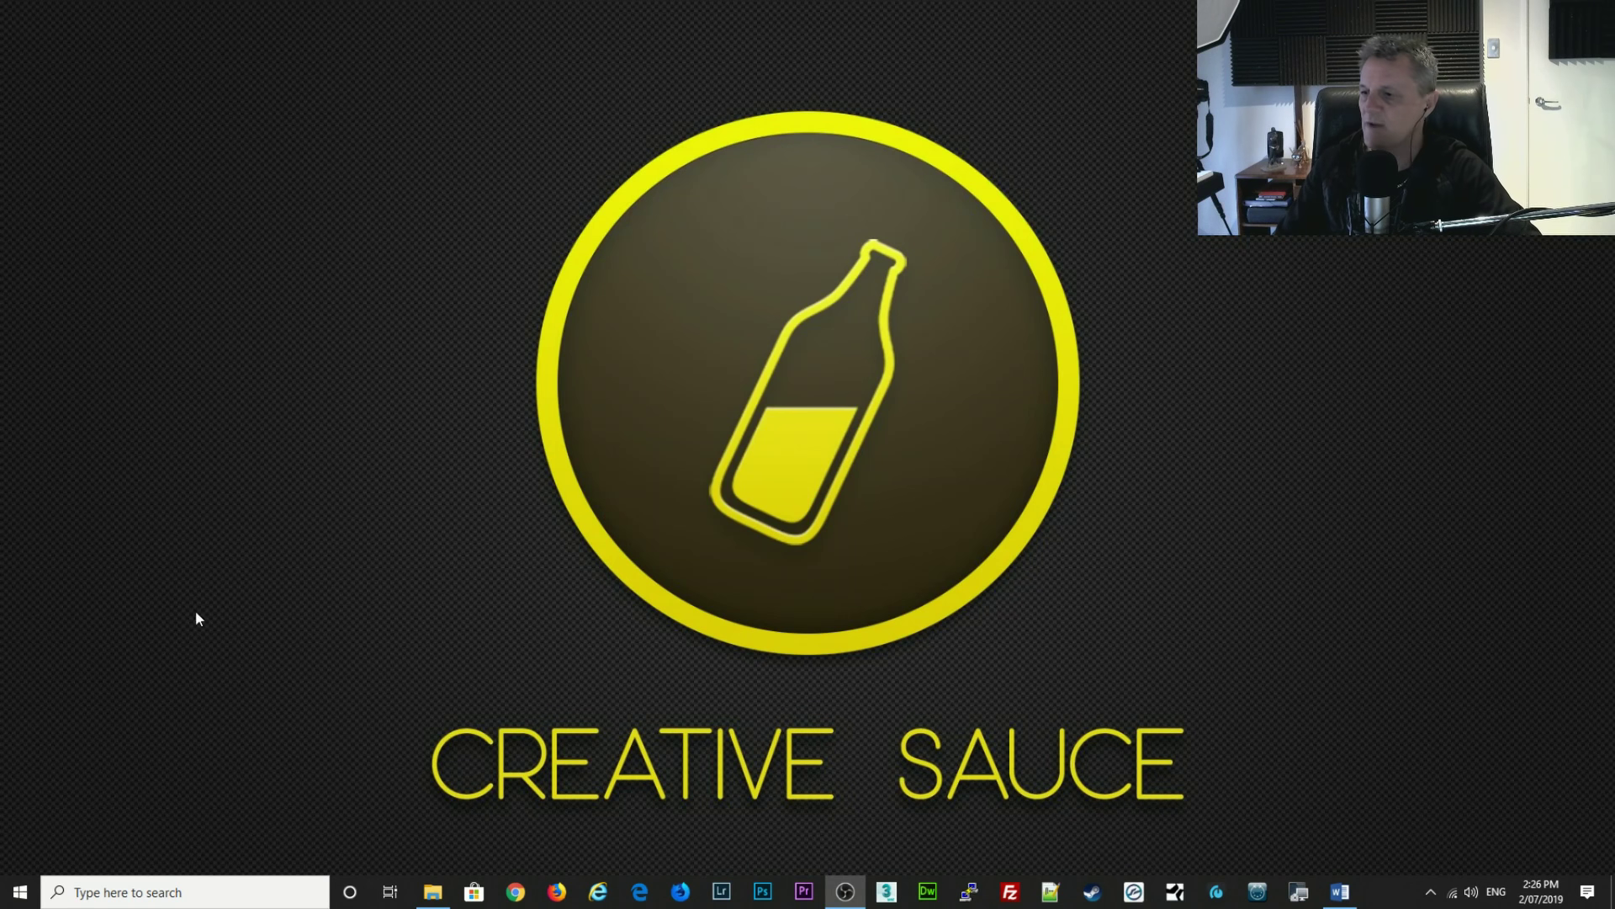
# Reopen the Windows settings and review the Offline maps options for apps.
pyautogui.rightClick(21, 895)
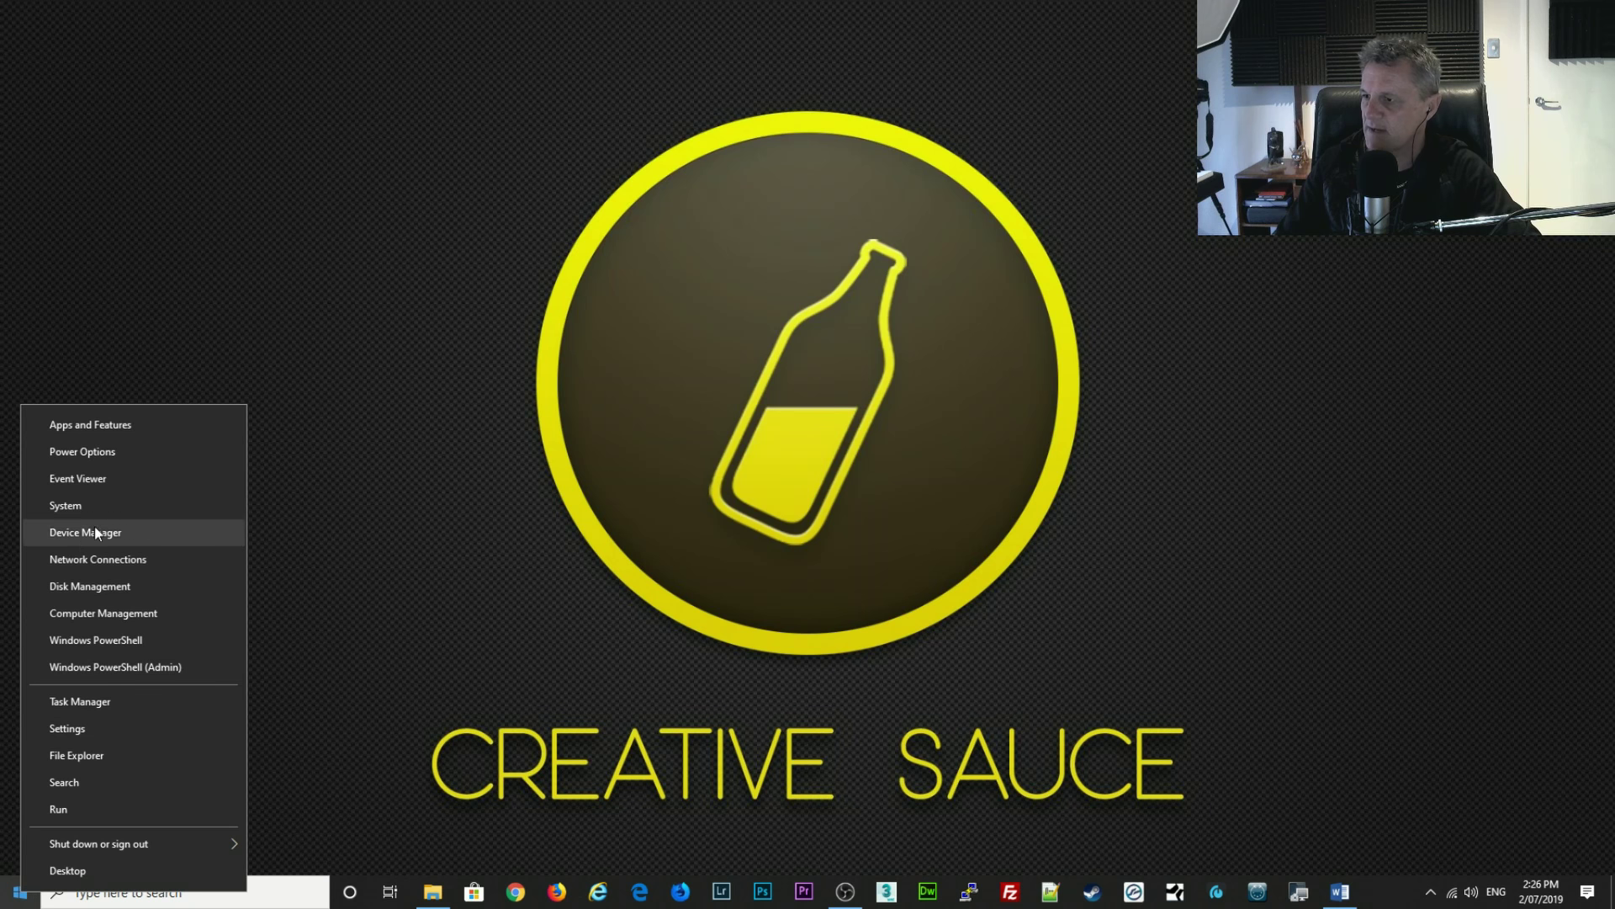
pyautogui.click(69, 727)
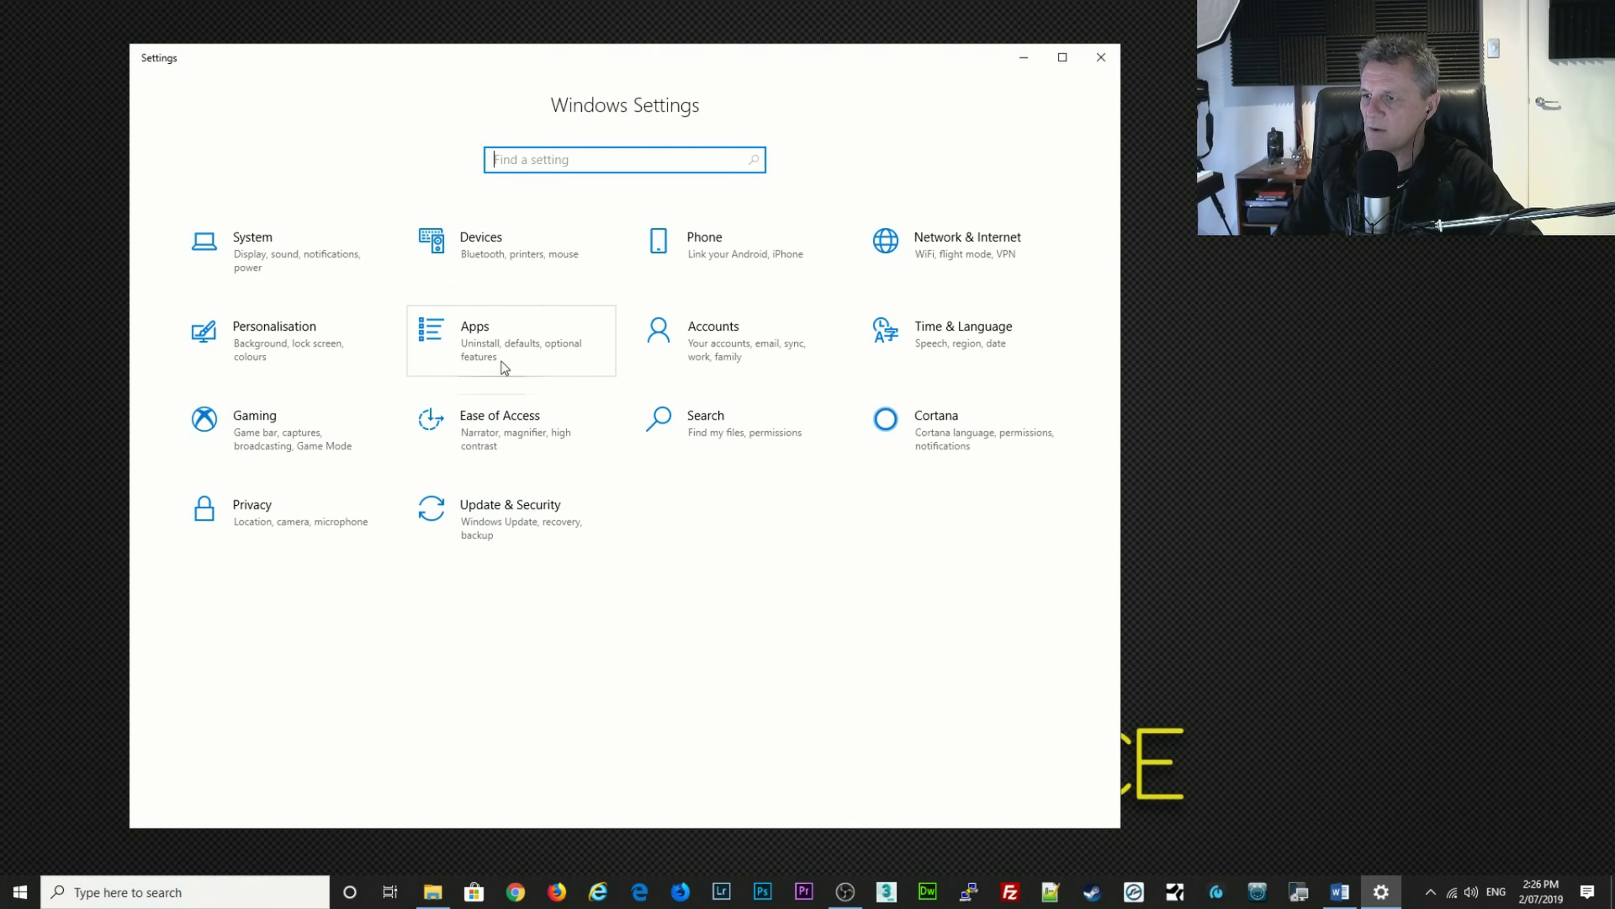
pyautogui.click(505, 348)
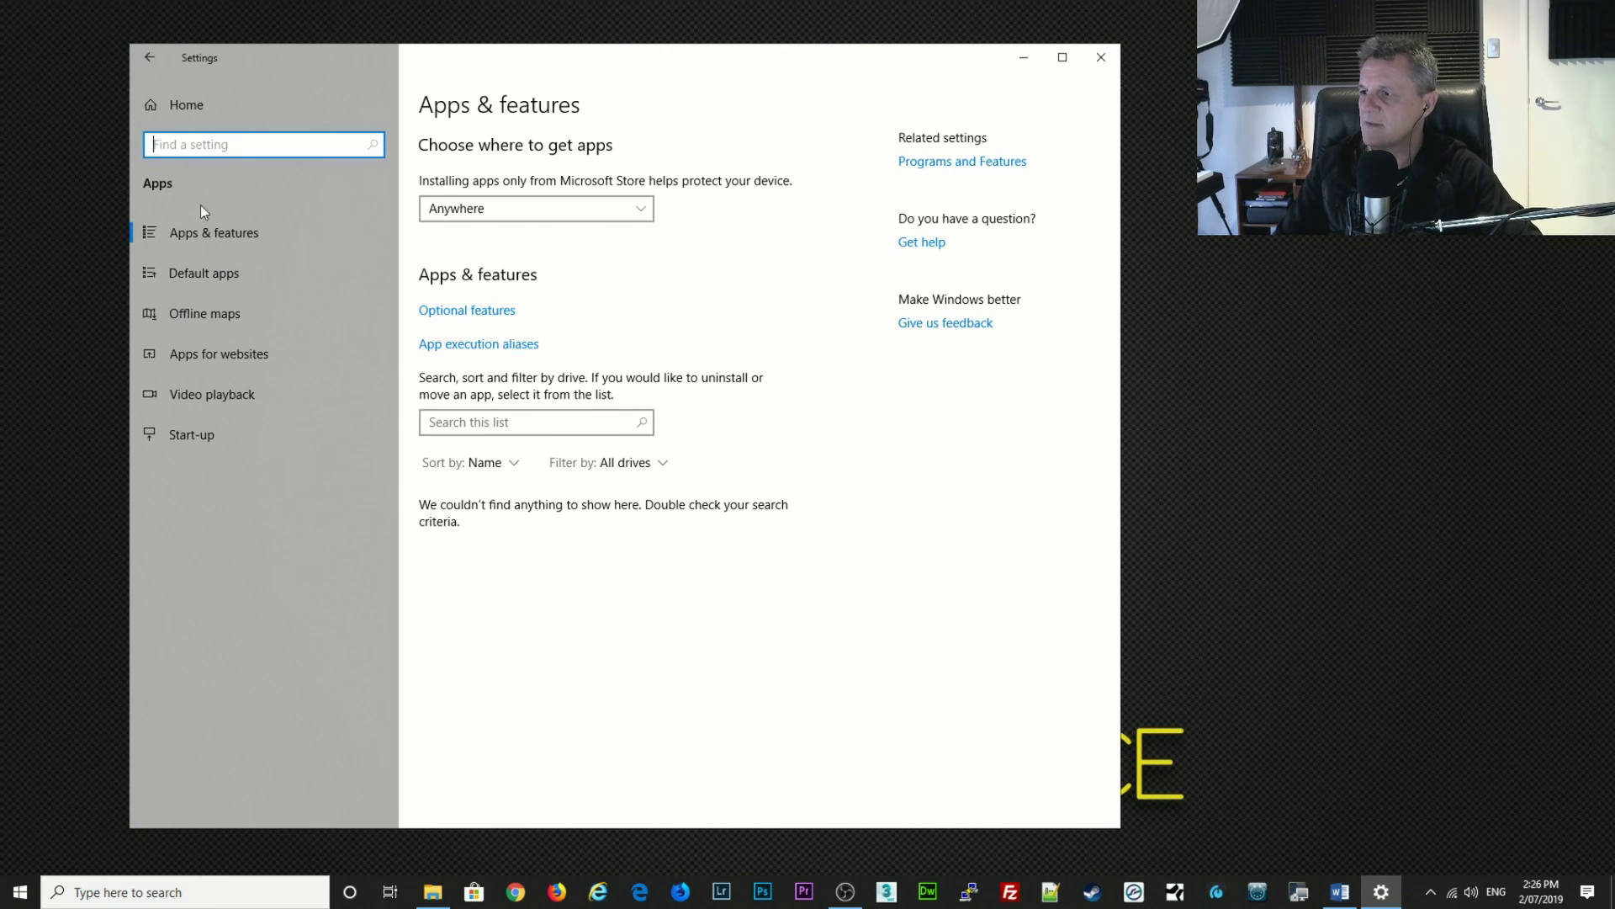
pyautogui.click(189, 314)
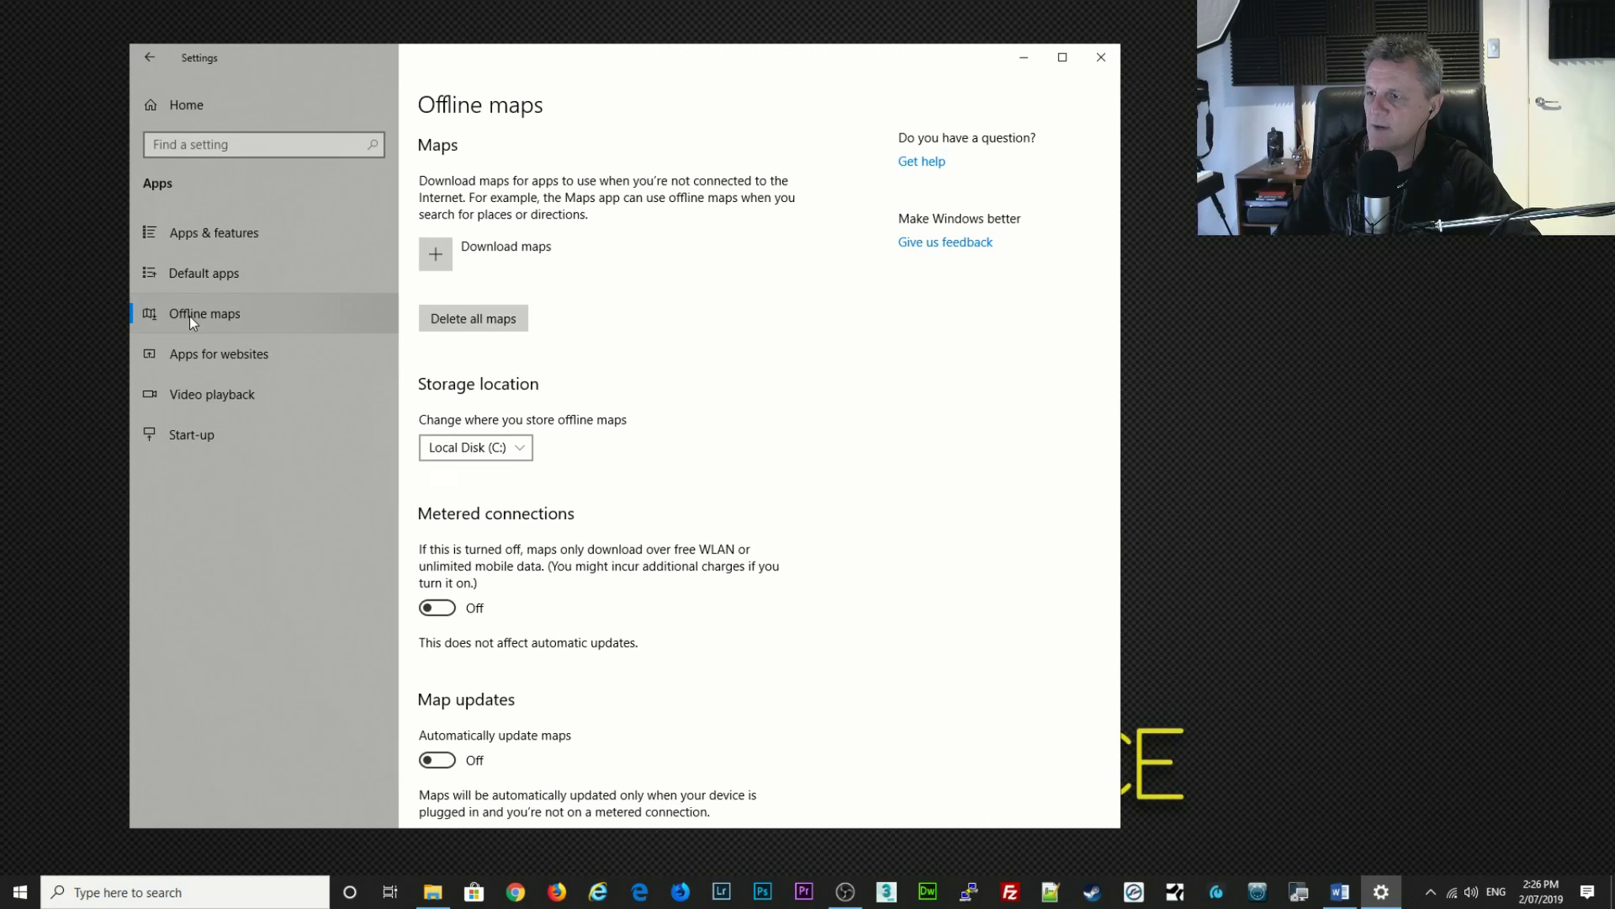
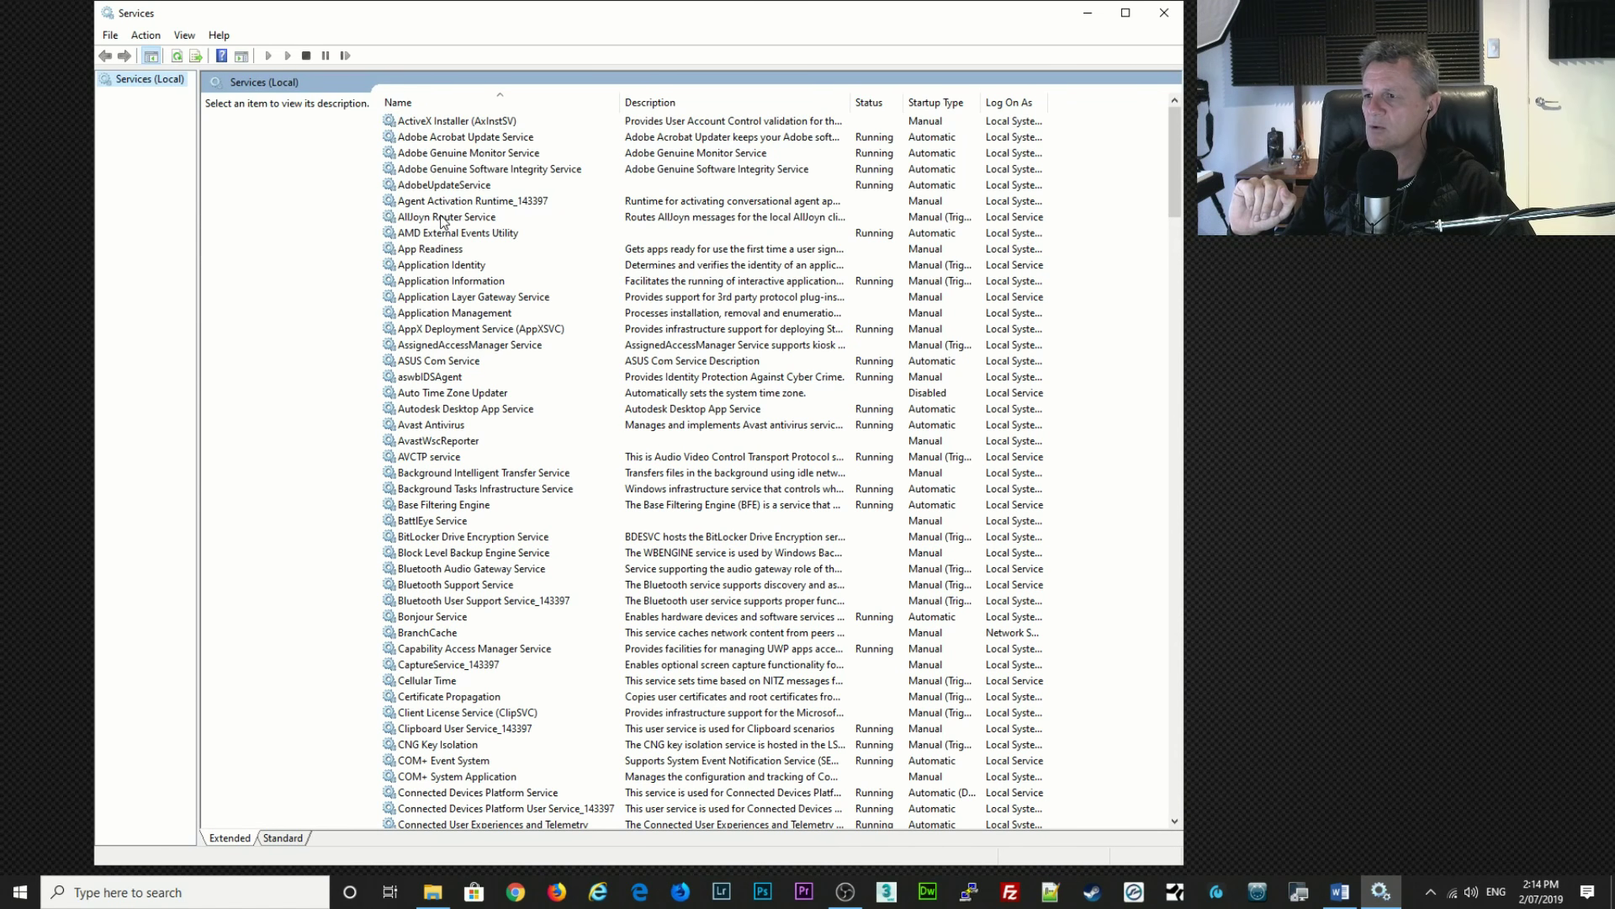
# Set the startup type of the AllJoyn Router Service to Disabled and apply the change.
pyautogui.click(446, 220)
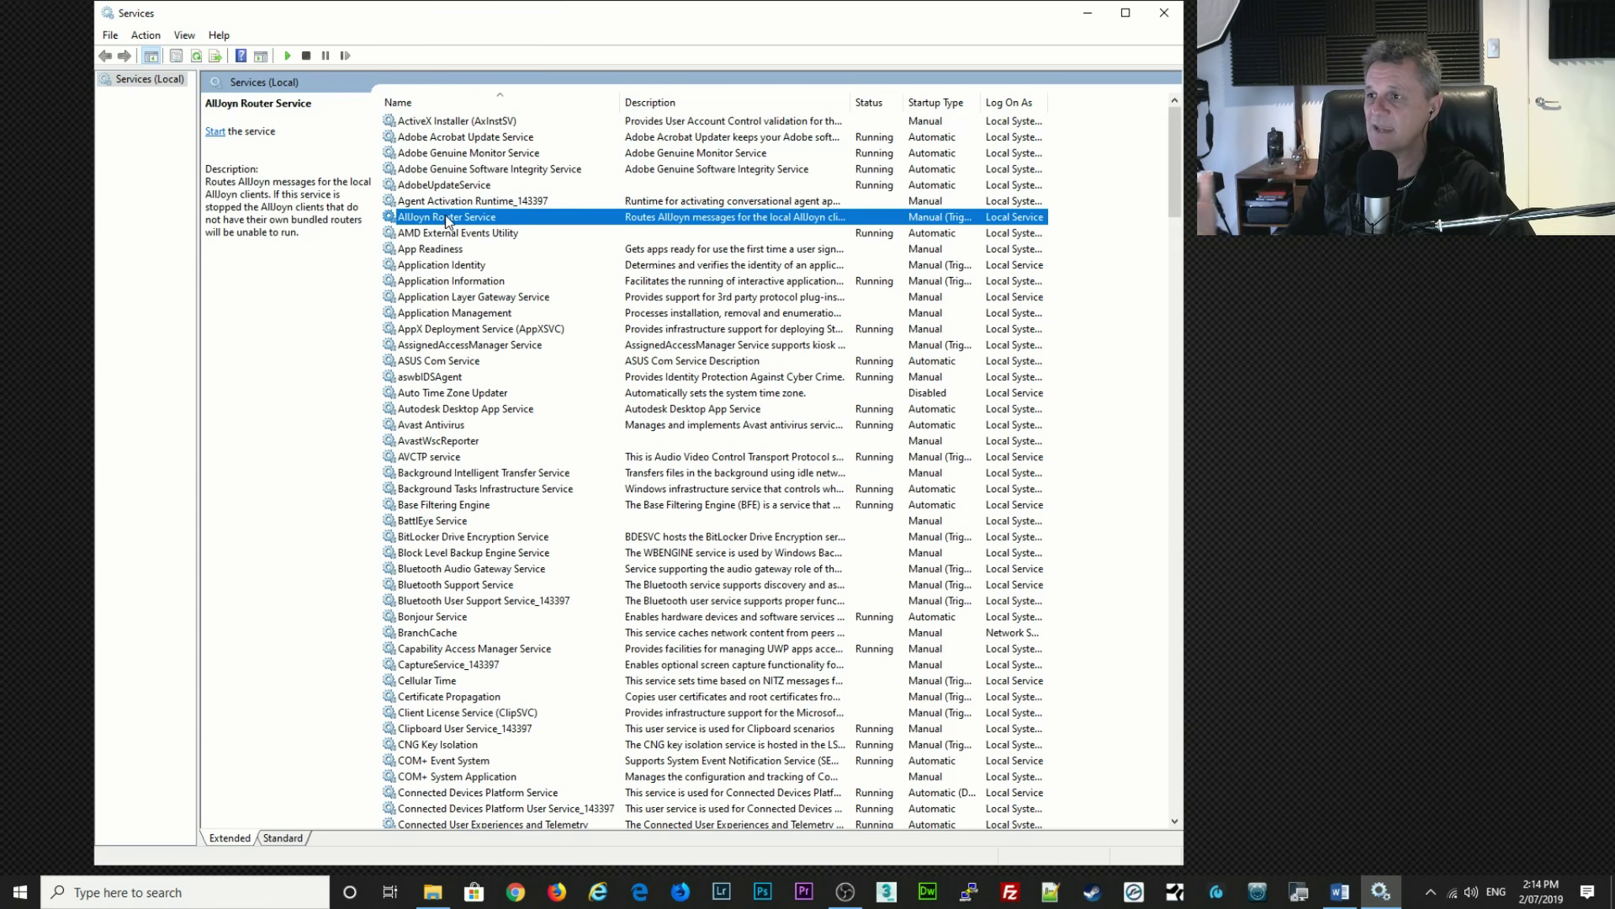
pyautogui.rightClick(446, 222)
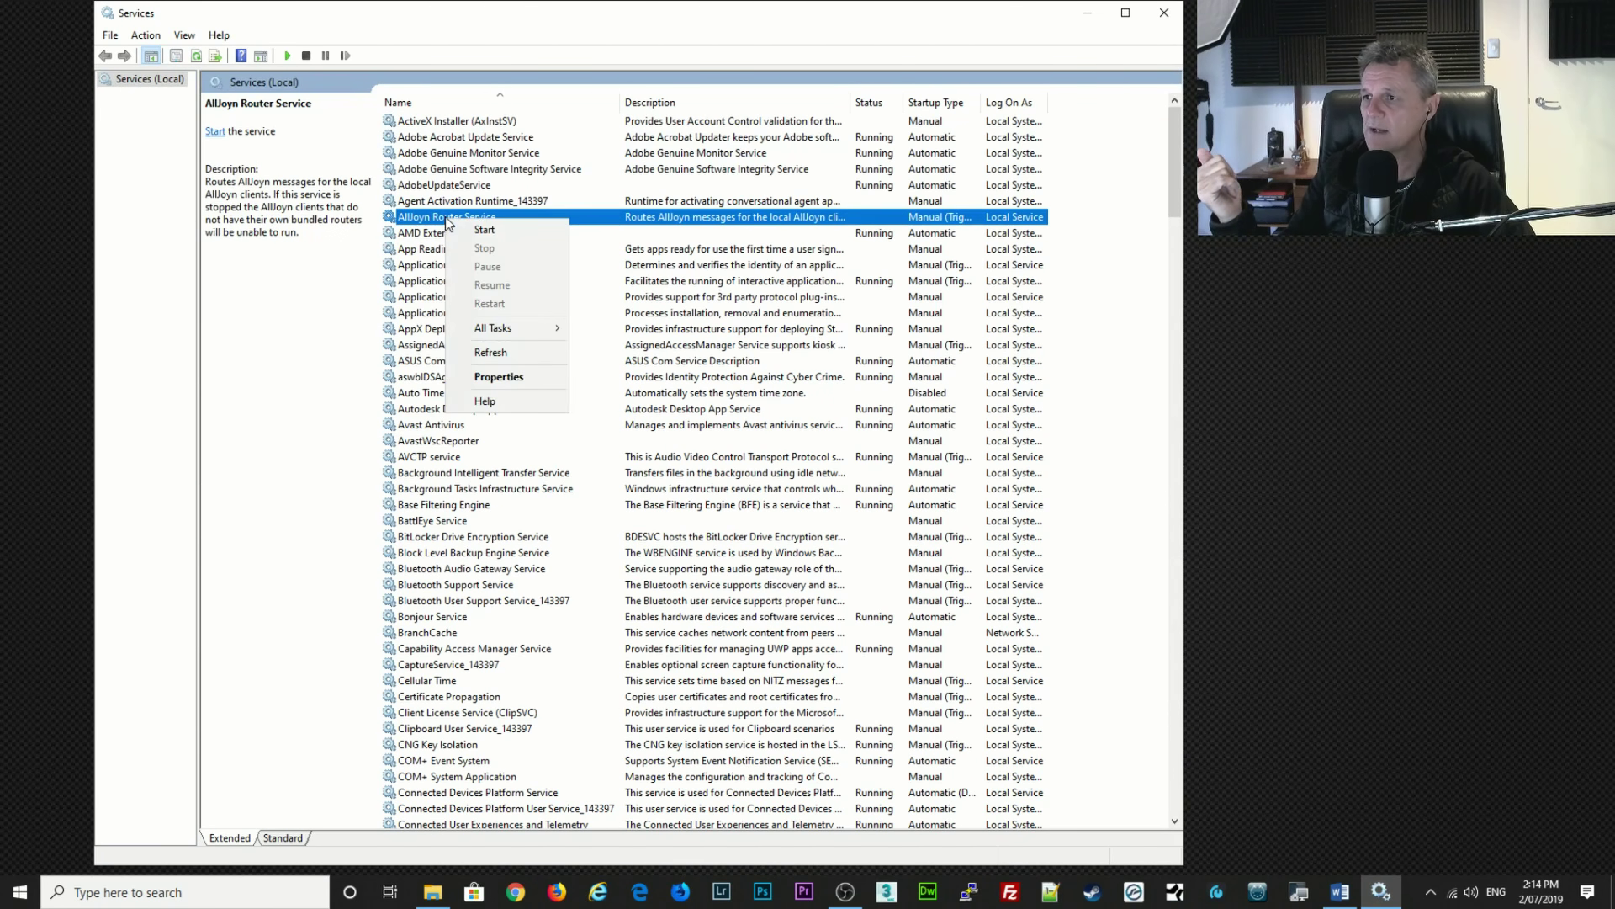
pyautogui.click(511, 387)
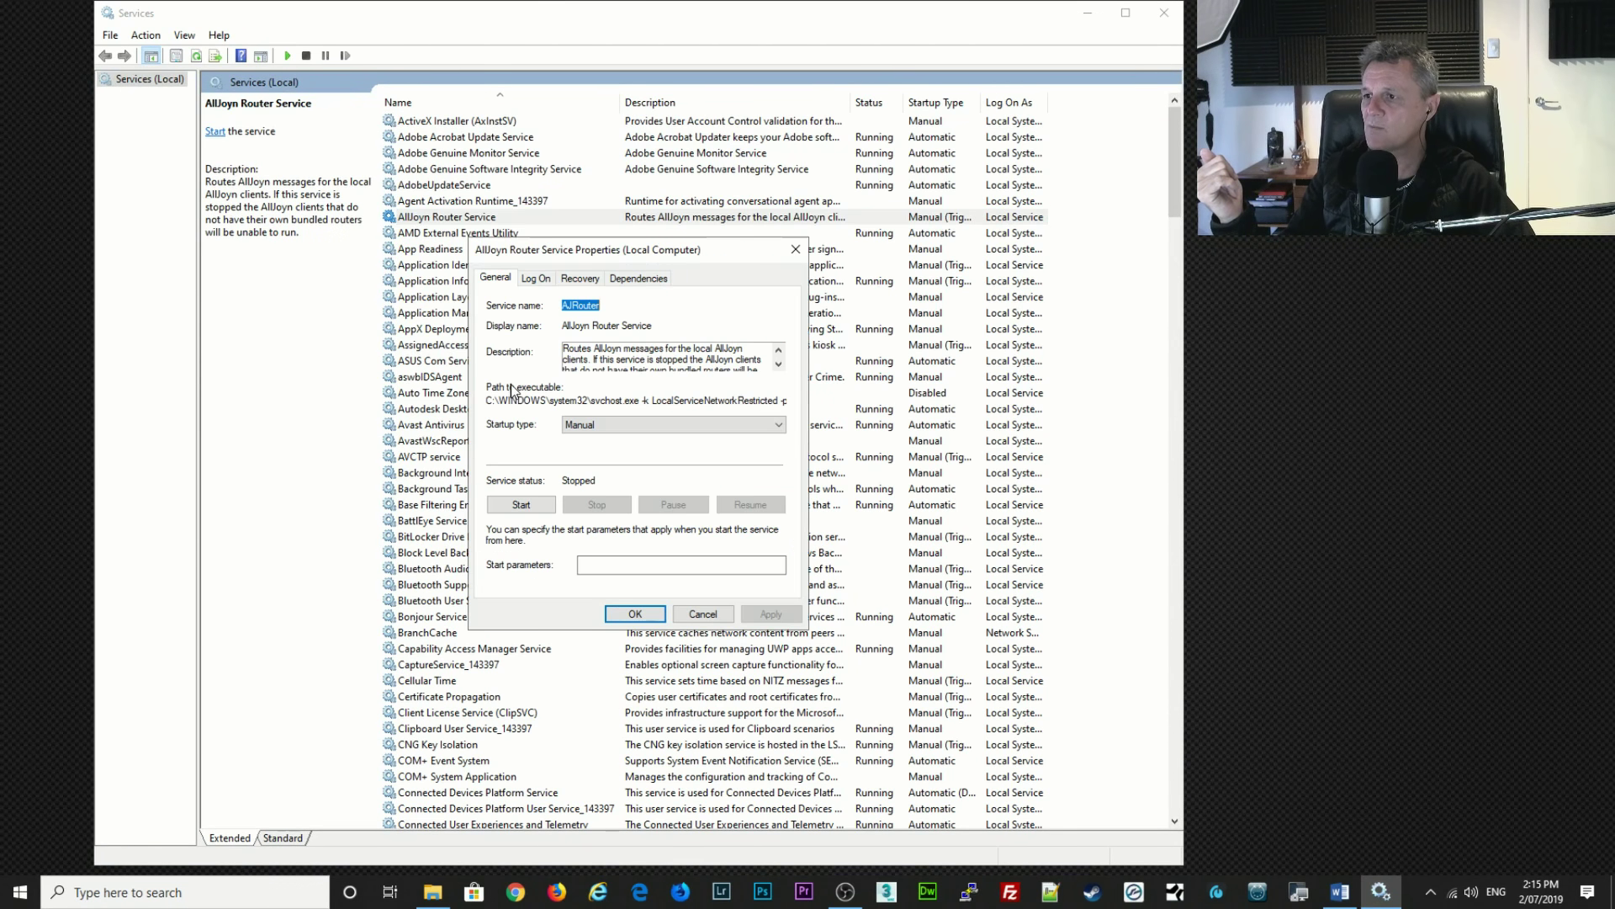
pyautogui.click(587, 426)
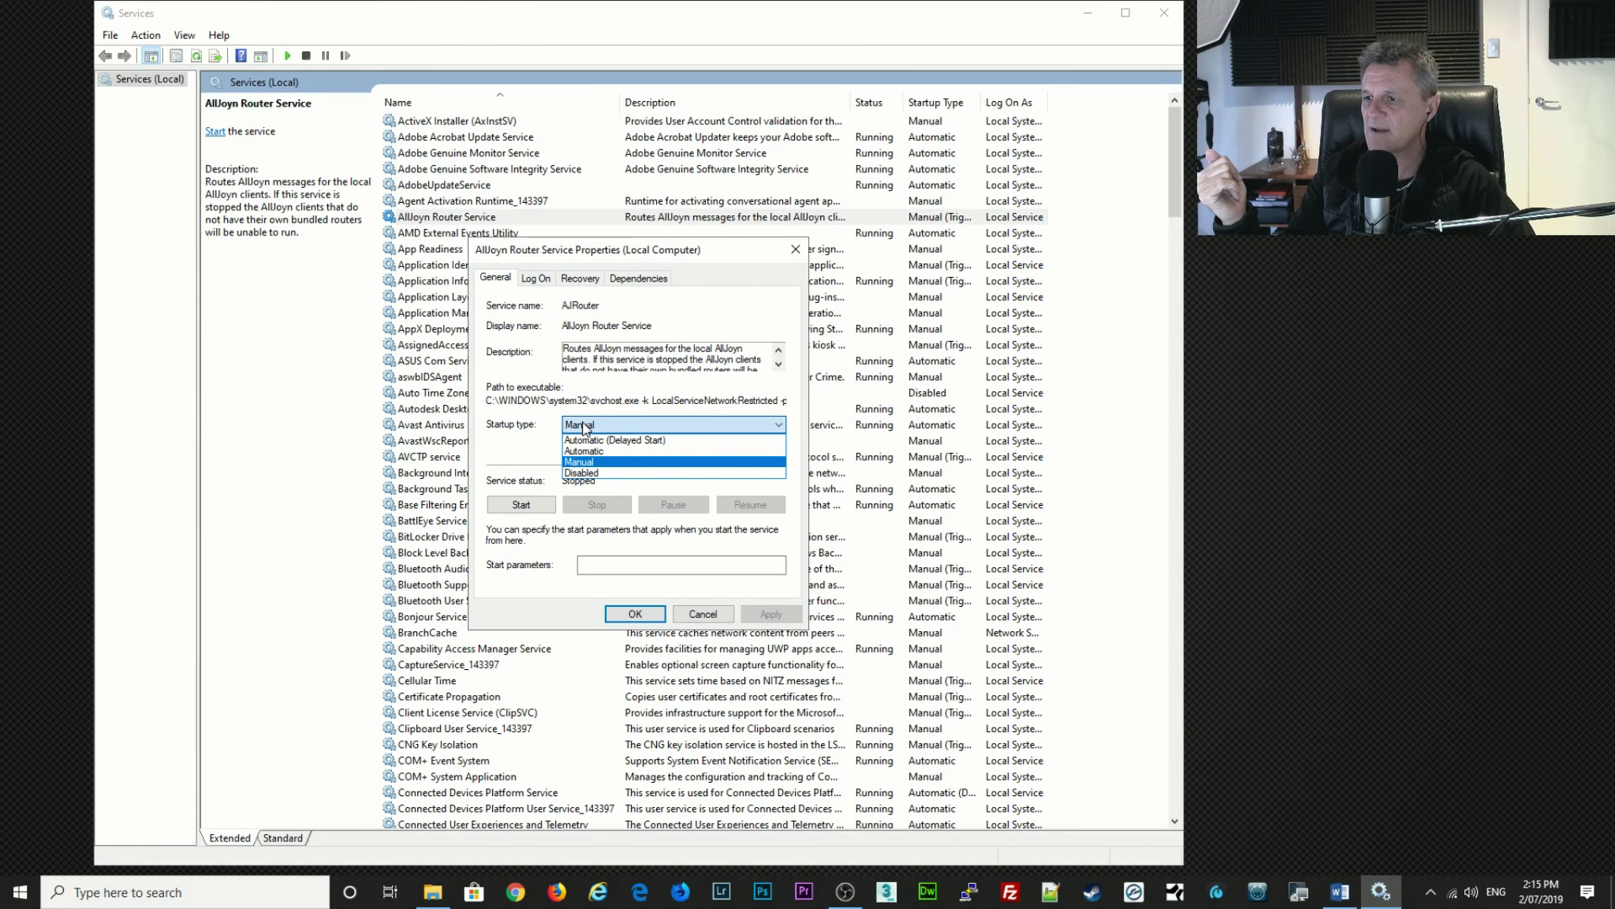
pyautogui.click(584, 472)
pyautogui.click(767, 614)
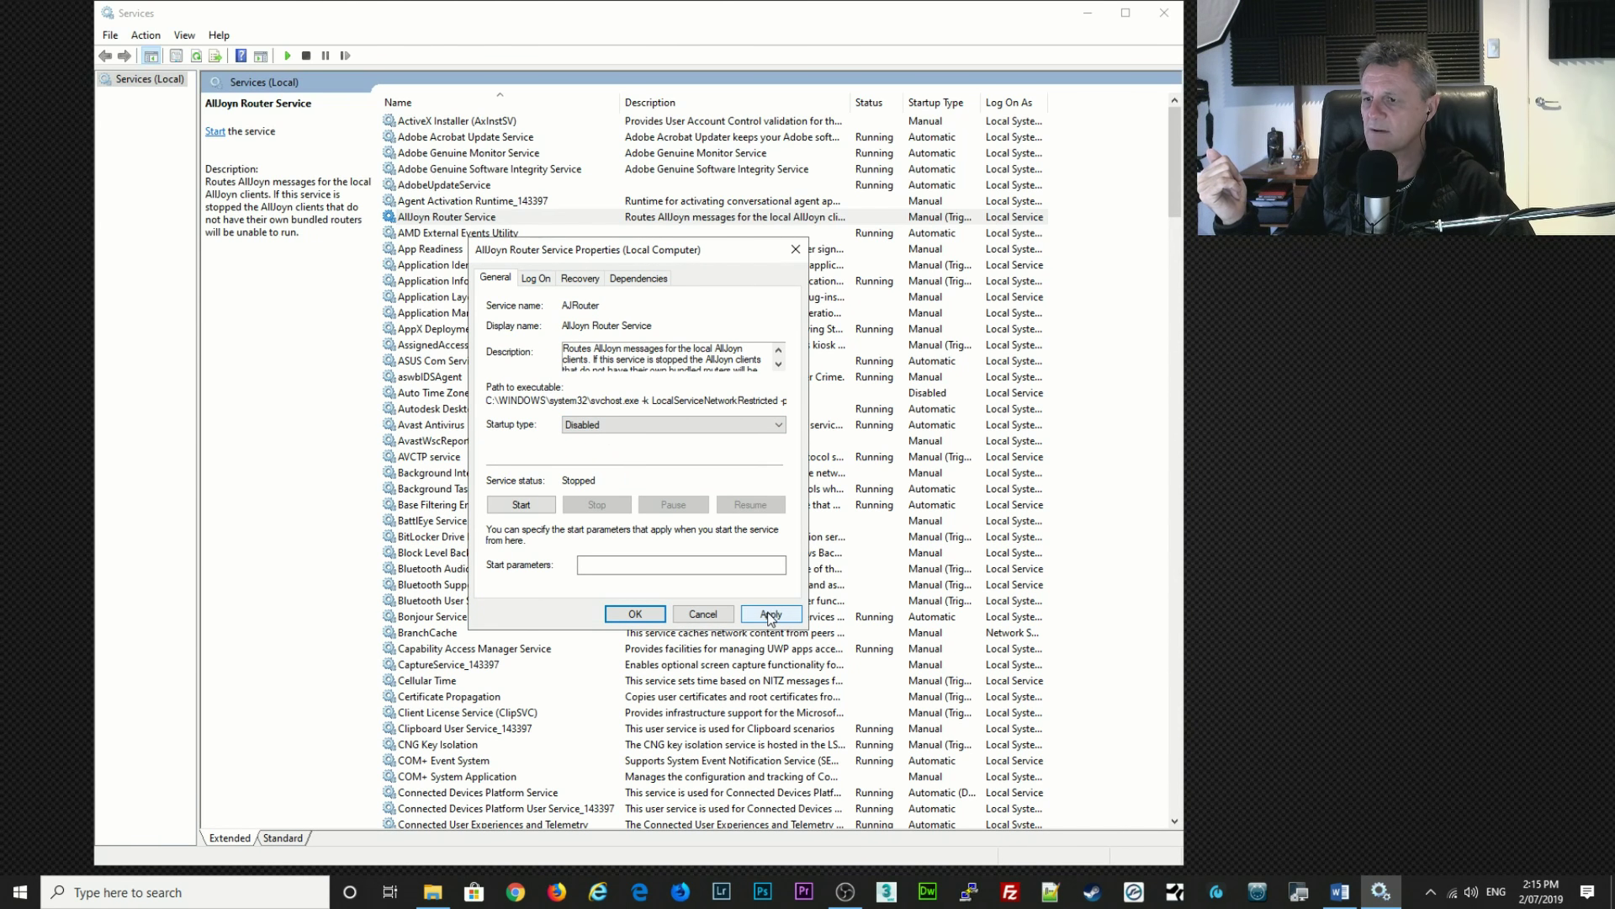
pyautogui.click(647, 615)
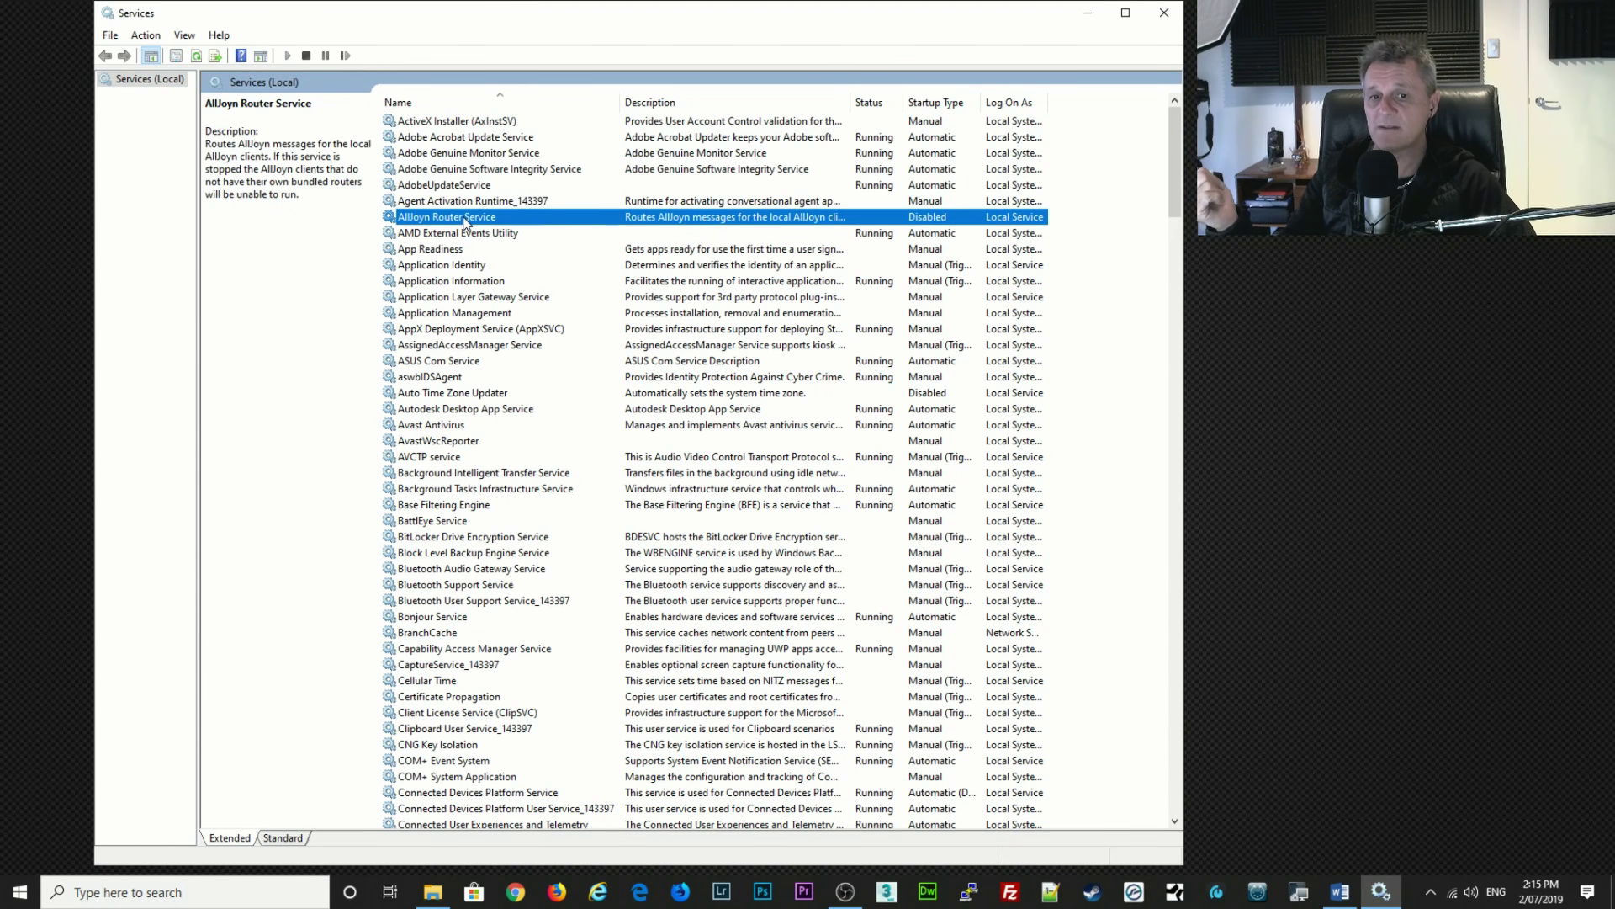
# Set the startup type of the Downloaded Maps Manager service to Disabled and apply the change.
pyautogui.scroll(-11, 521, 600)
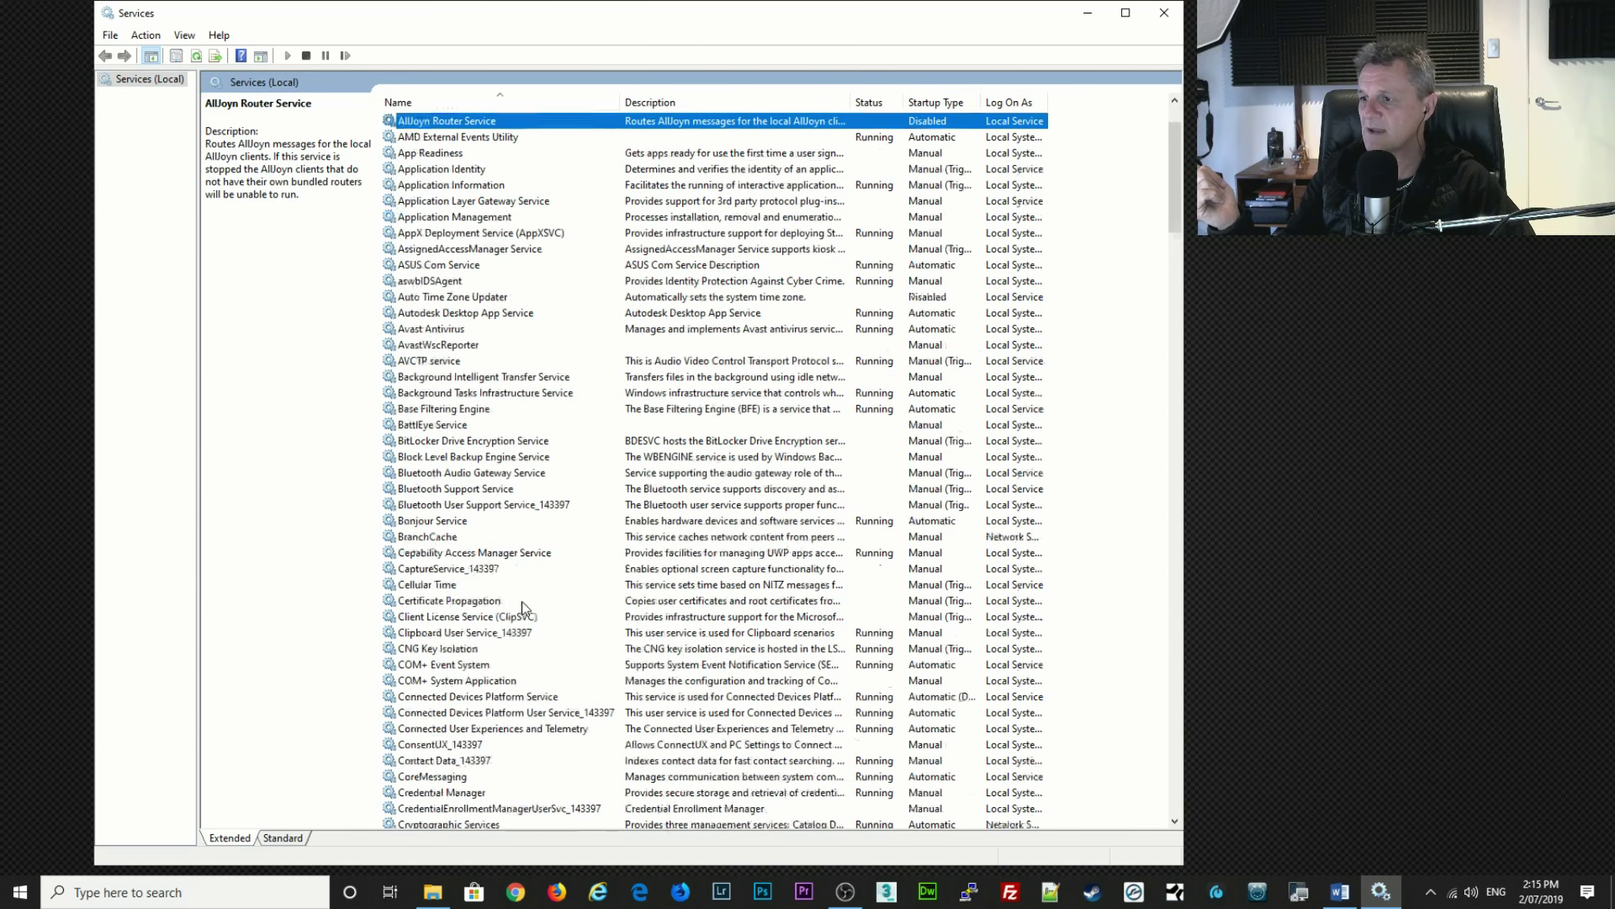
pyautogui.scroll(-4, 522, 601)
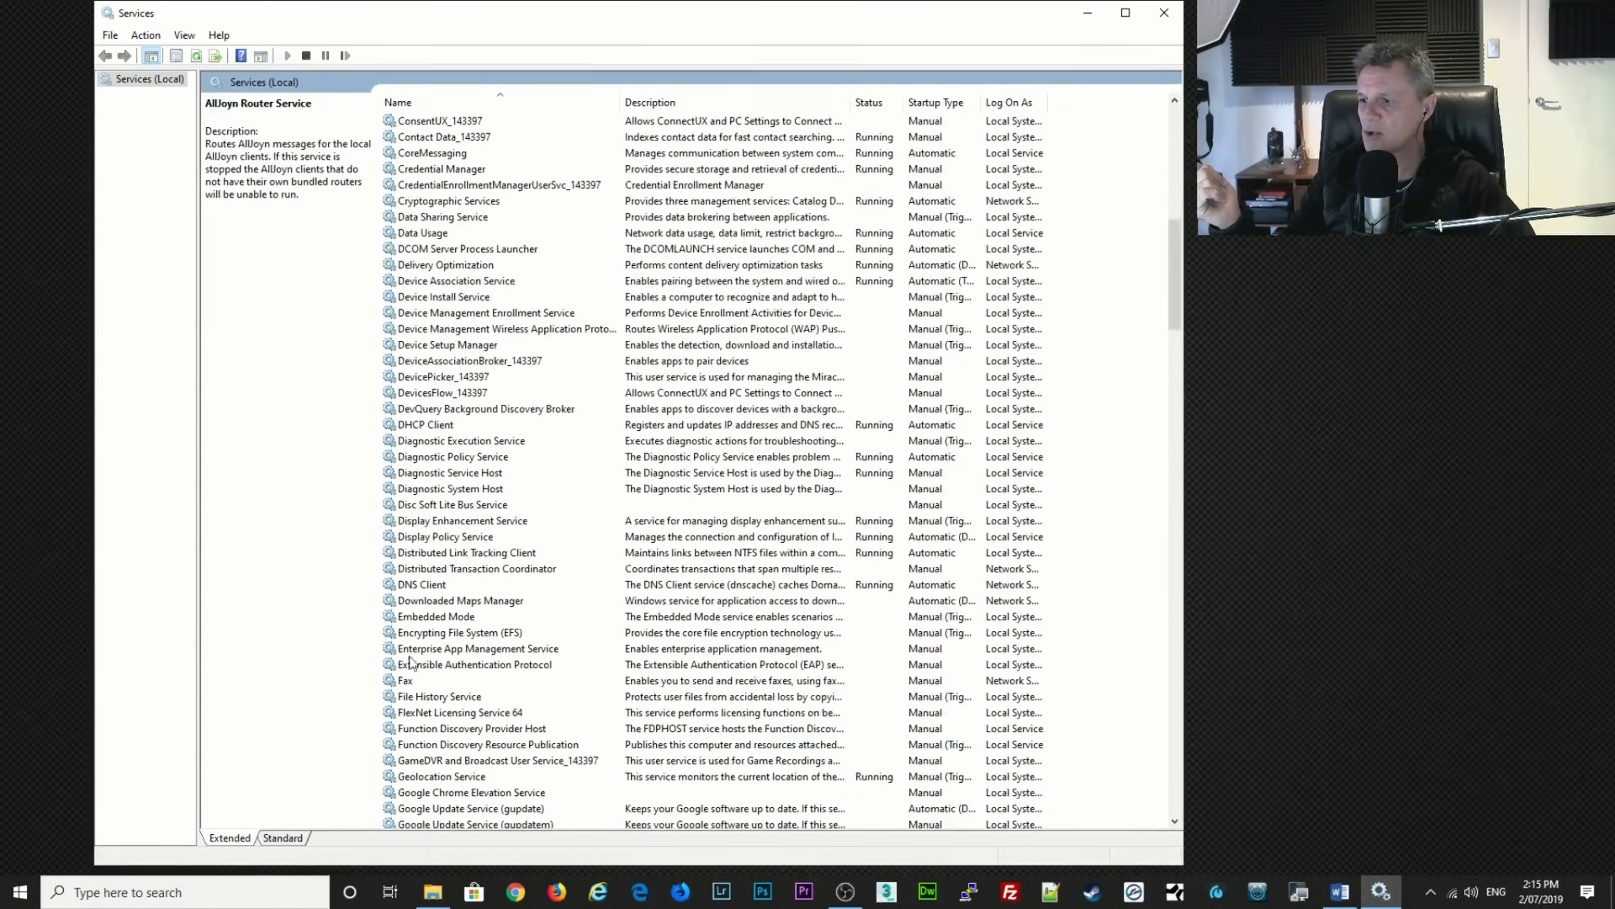
pyautogui.click(437, 601)
pyautogui.rightClick(446, 604)
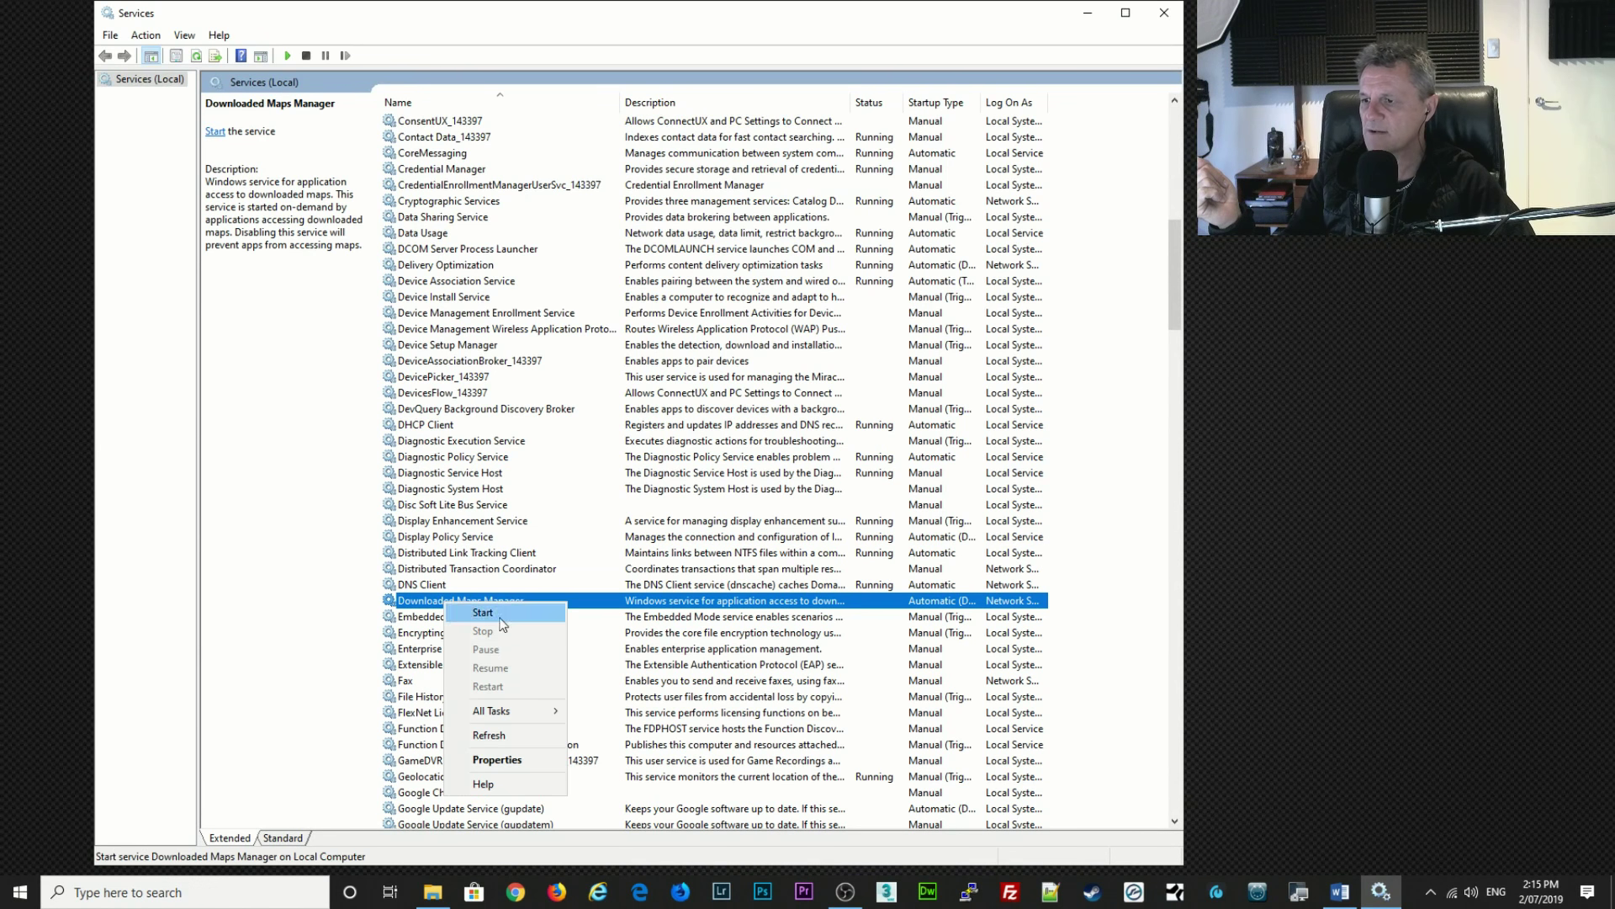
pyautogui.click(520, 761)
pyautogui.click(623, 436)
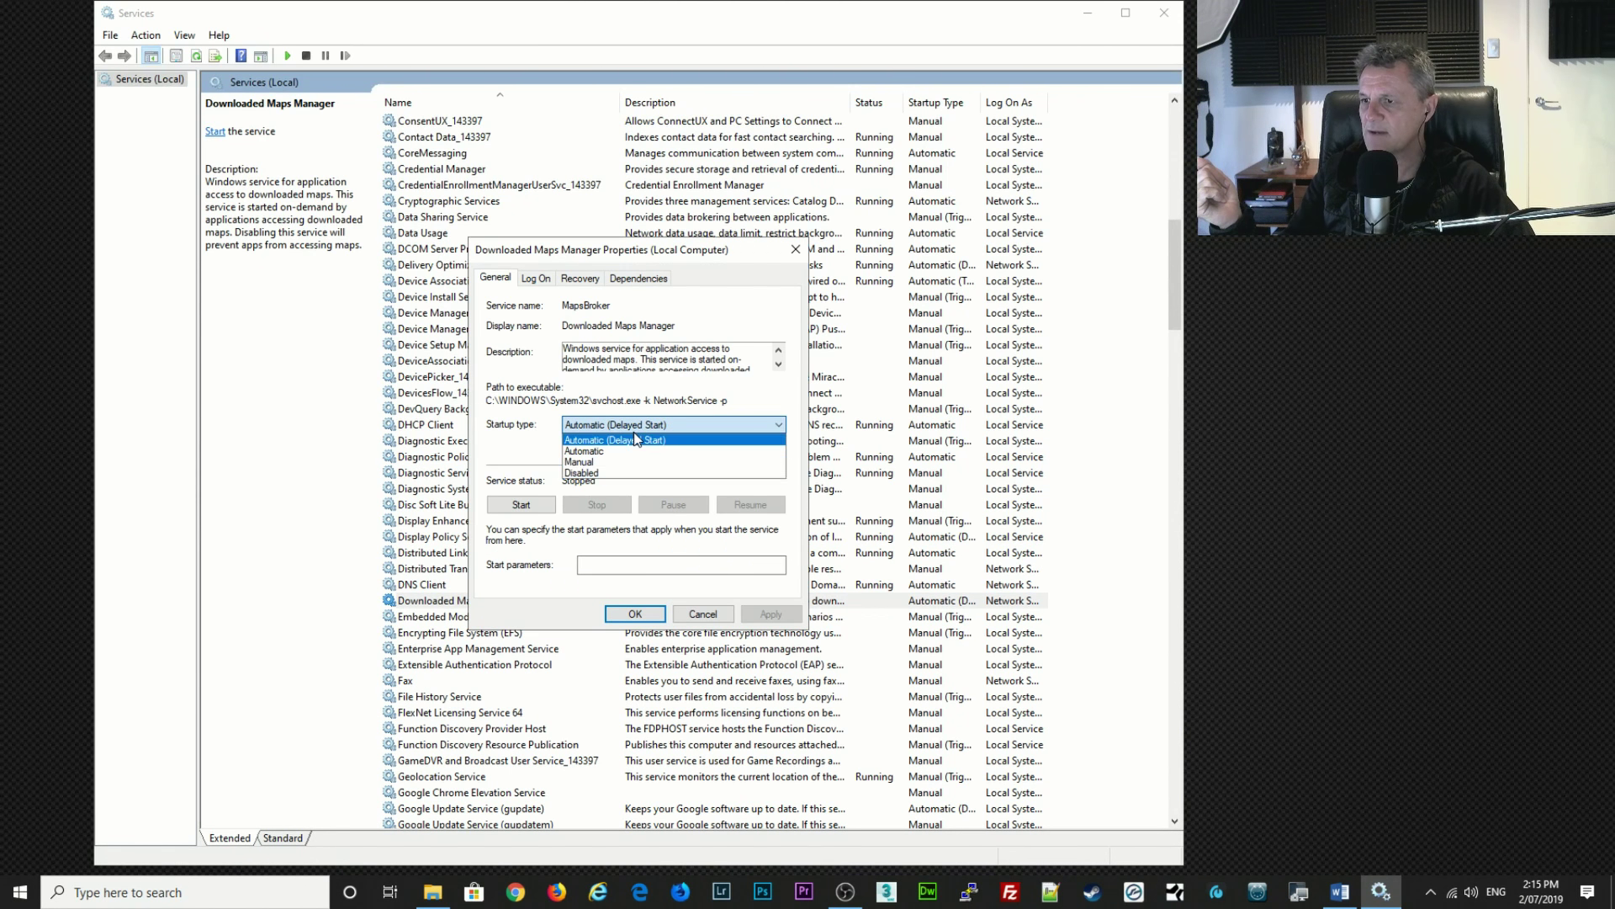
pyautogui.click(617, 477)
pyautogui.click(771, 615)
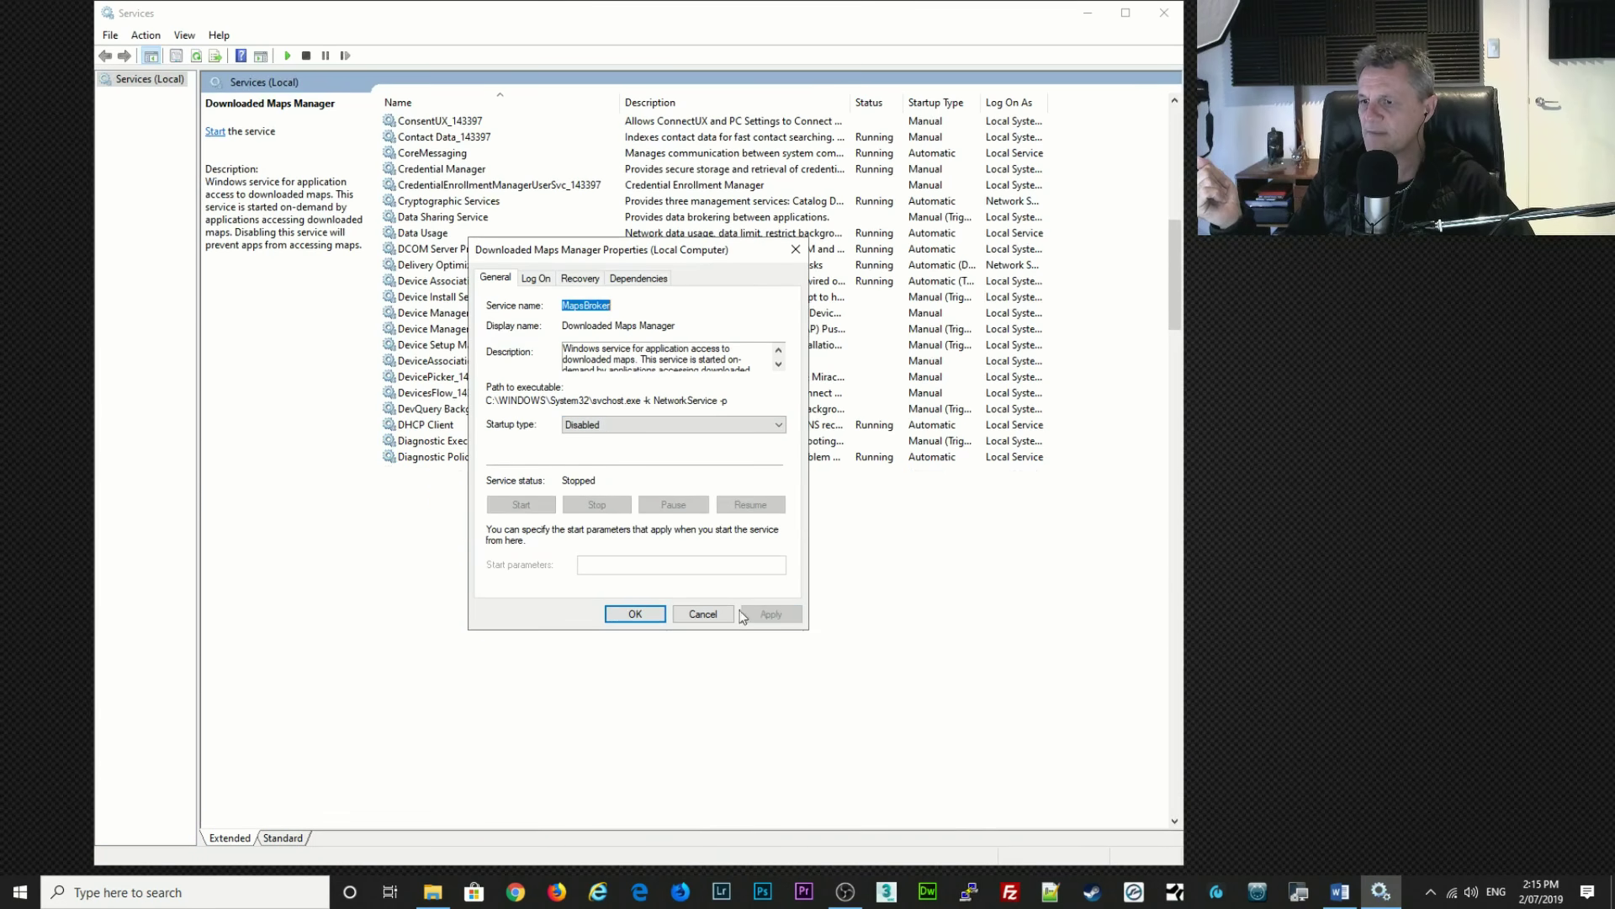
pyautogui.click(635, 614)
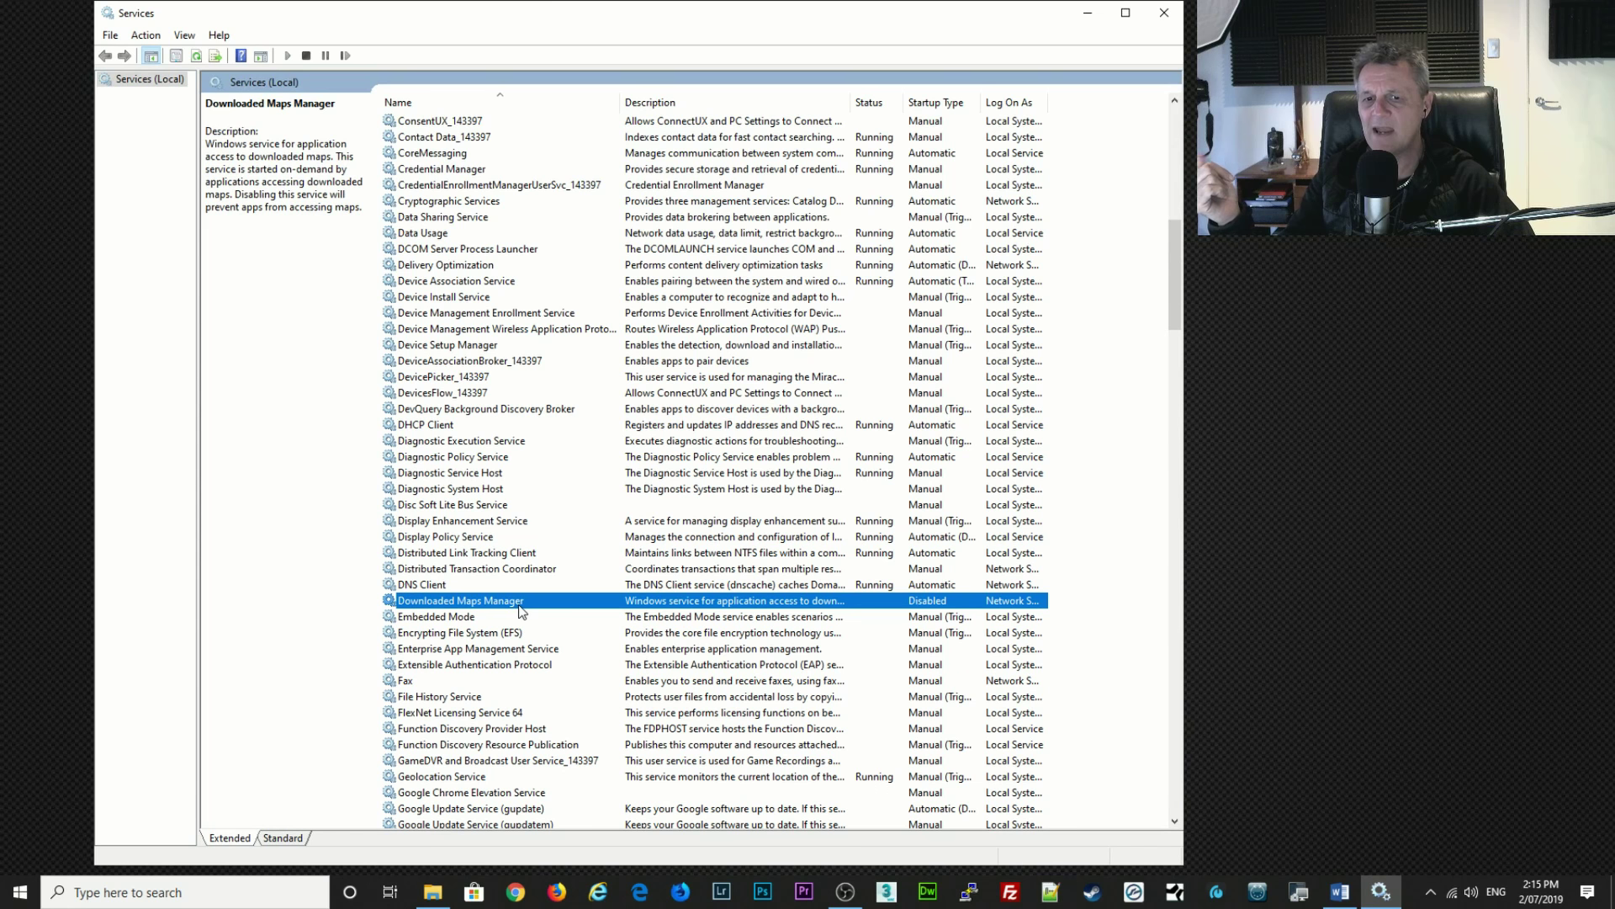
# Set the Geolocation Service's startup type to Disabled, apply the change and close its properties.
pyautogui.scroll(-4, 542, 545)
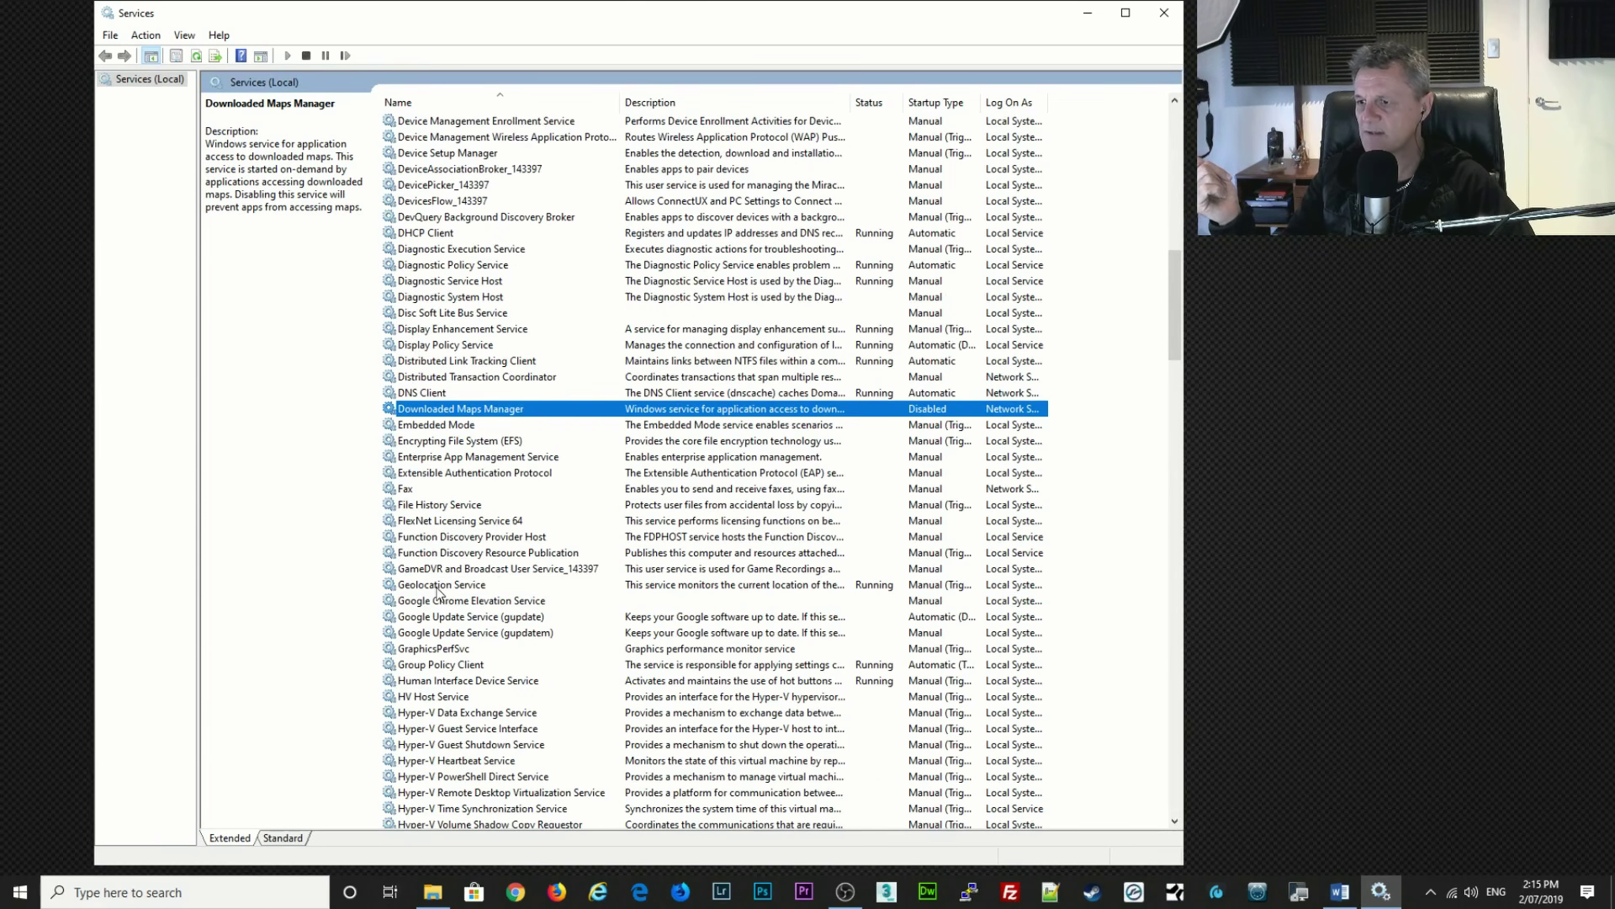
pyautogui.click(438, 588)
pyautogui.rightClick(447, 588)
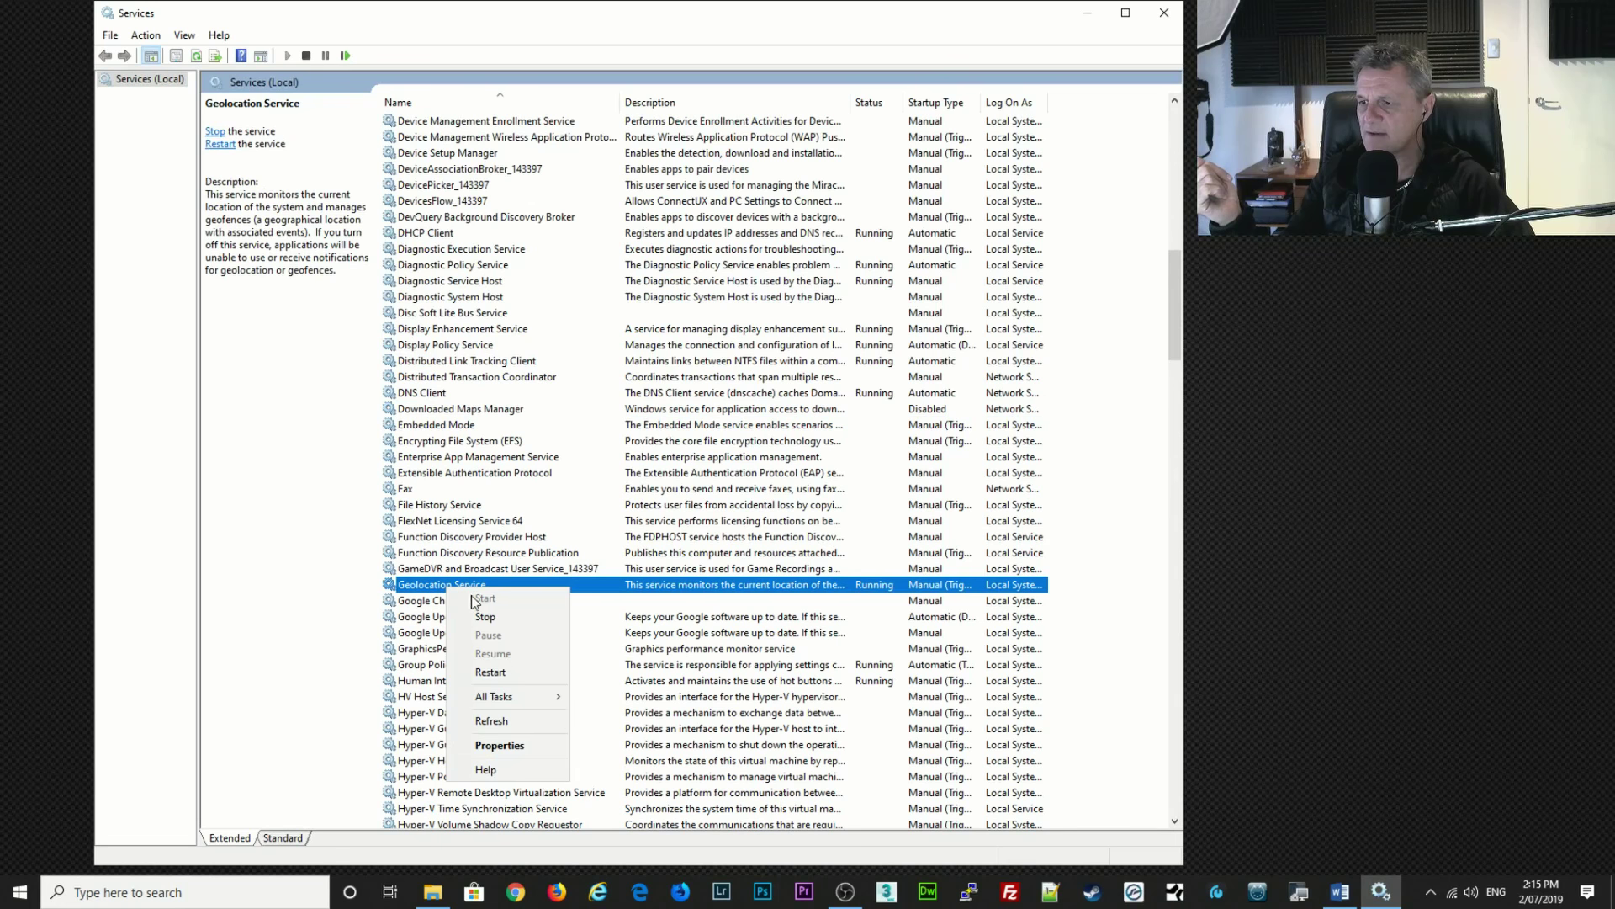
pyautogui.click(499, 745)
pyautogui.click(587, 427)
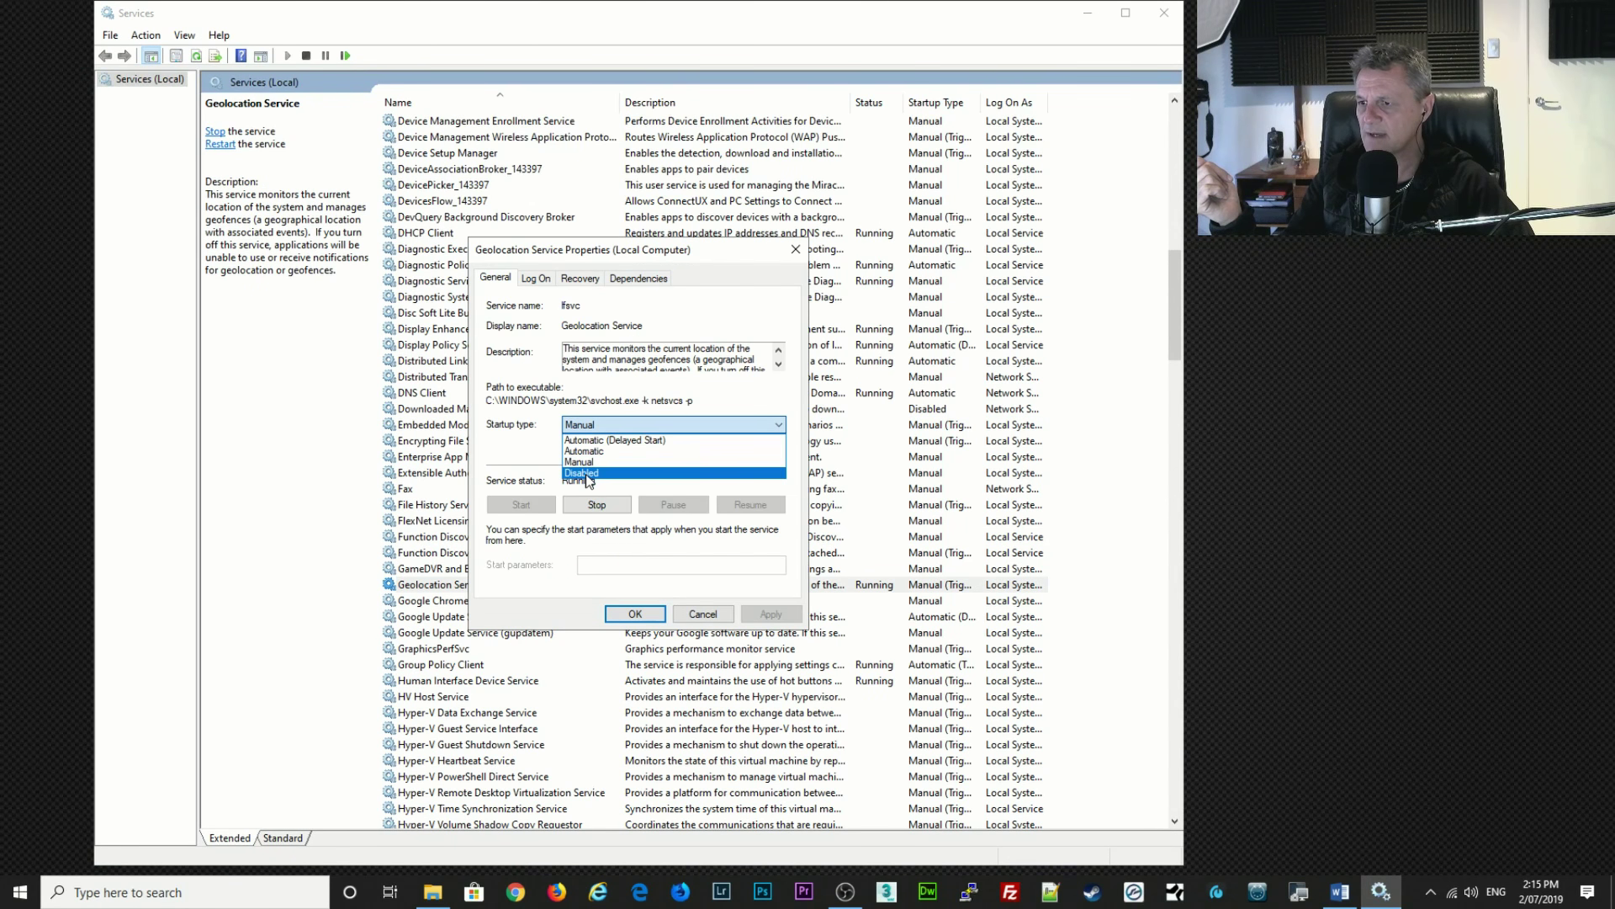
pyautogui.click(586, 472)
pyautogui.click(769, 613)
pyautogui.click(635, 614)
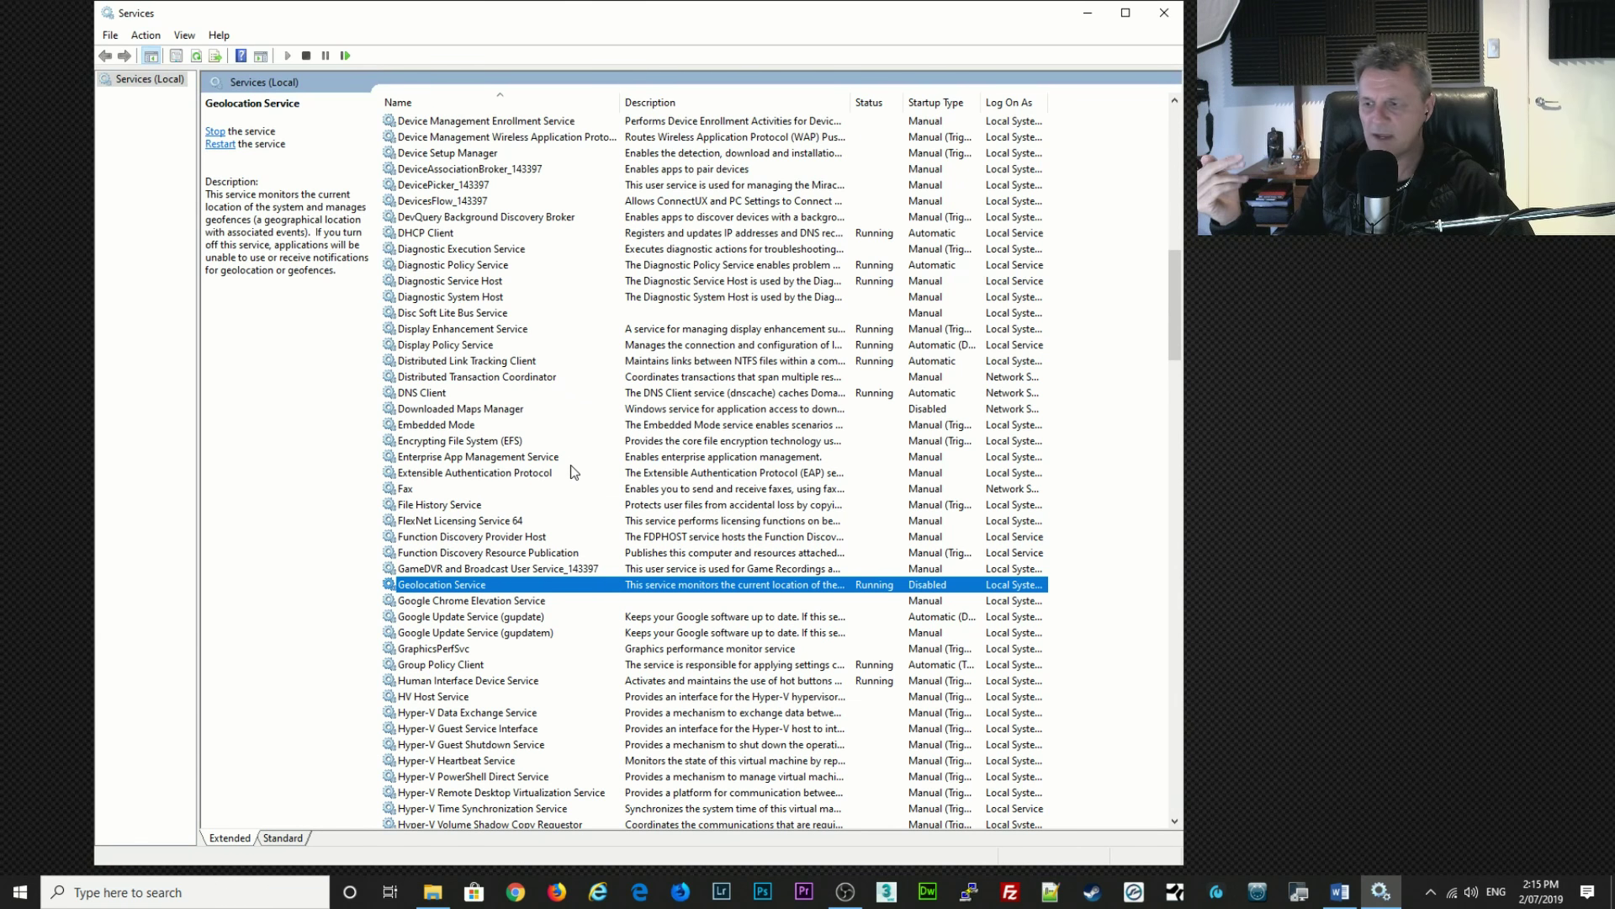
# Look through the remaining services for unneeded ones, examining the Hyper-V services and the four Xbox services.
pyautogui.scroll(-4, 564, 614)
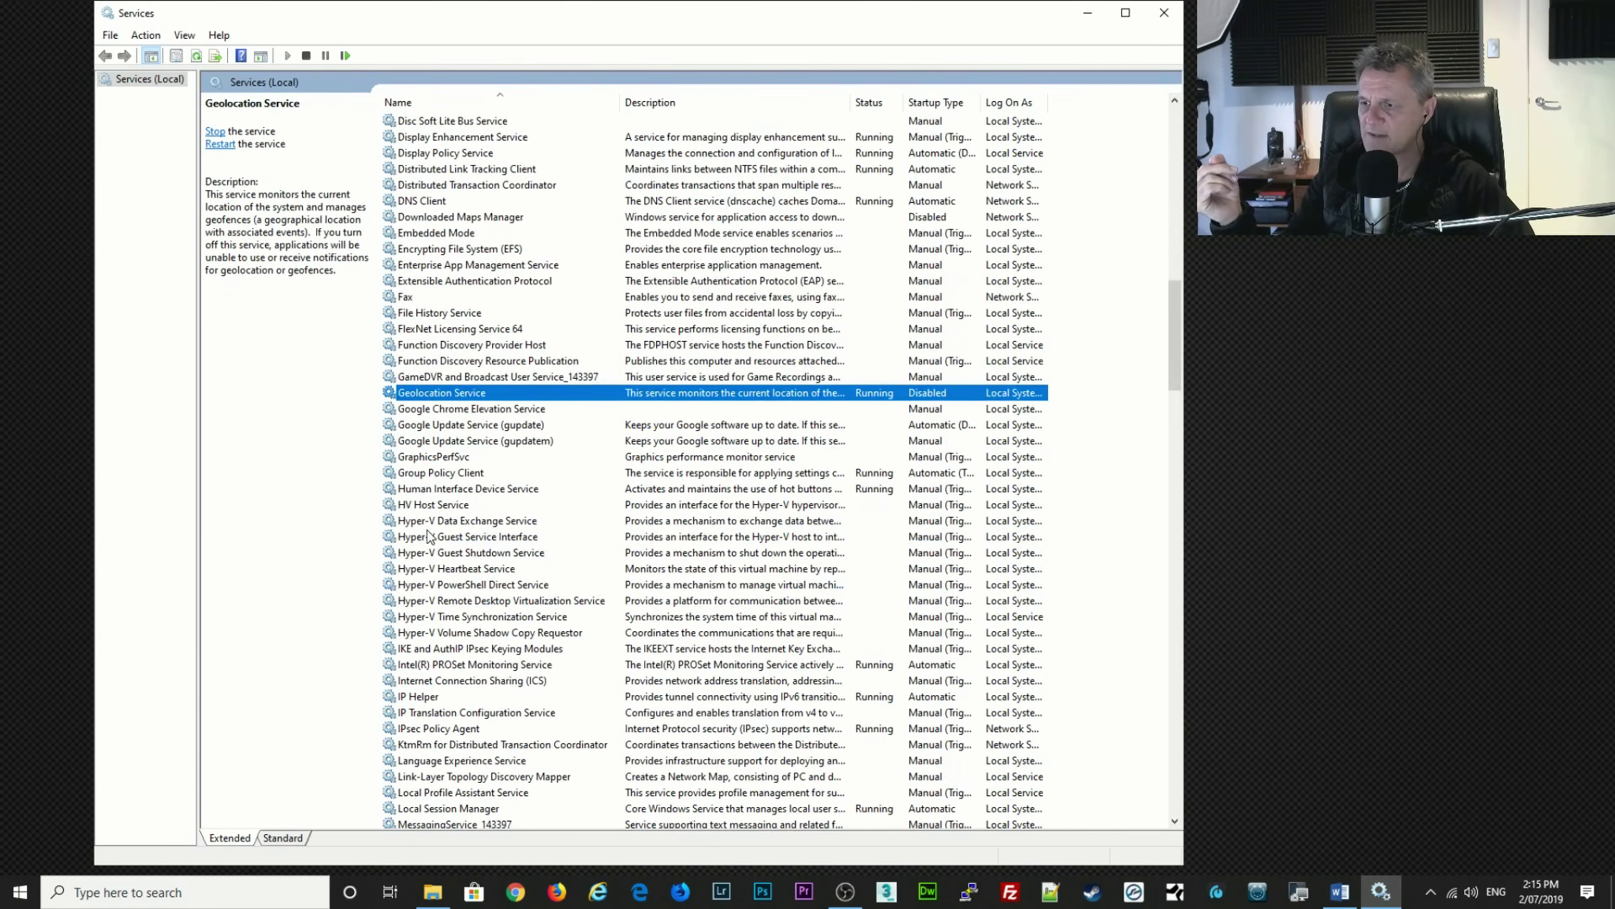
pyautogui.click(424, 522)
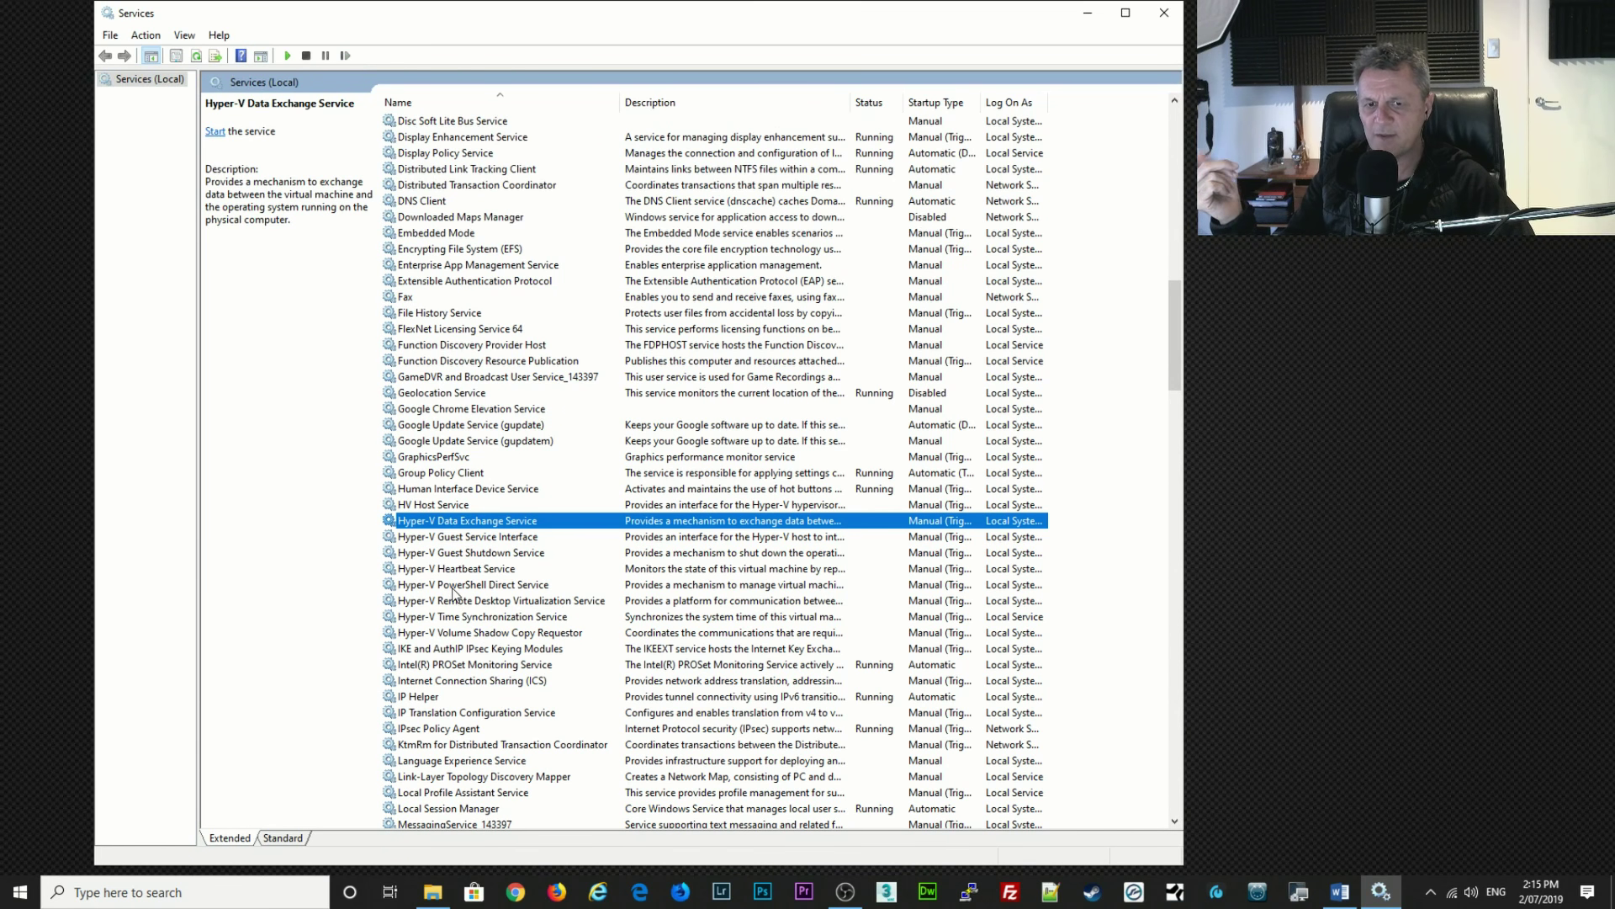
pyautogui.scroll(-11, 451, 589)
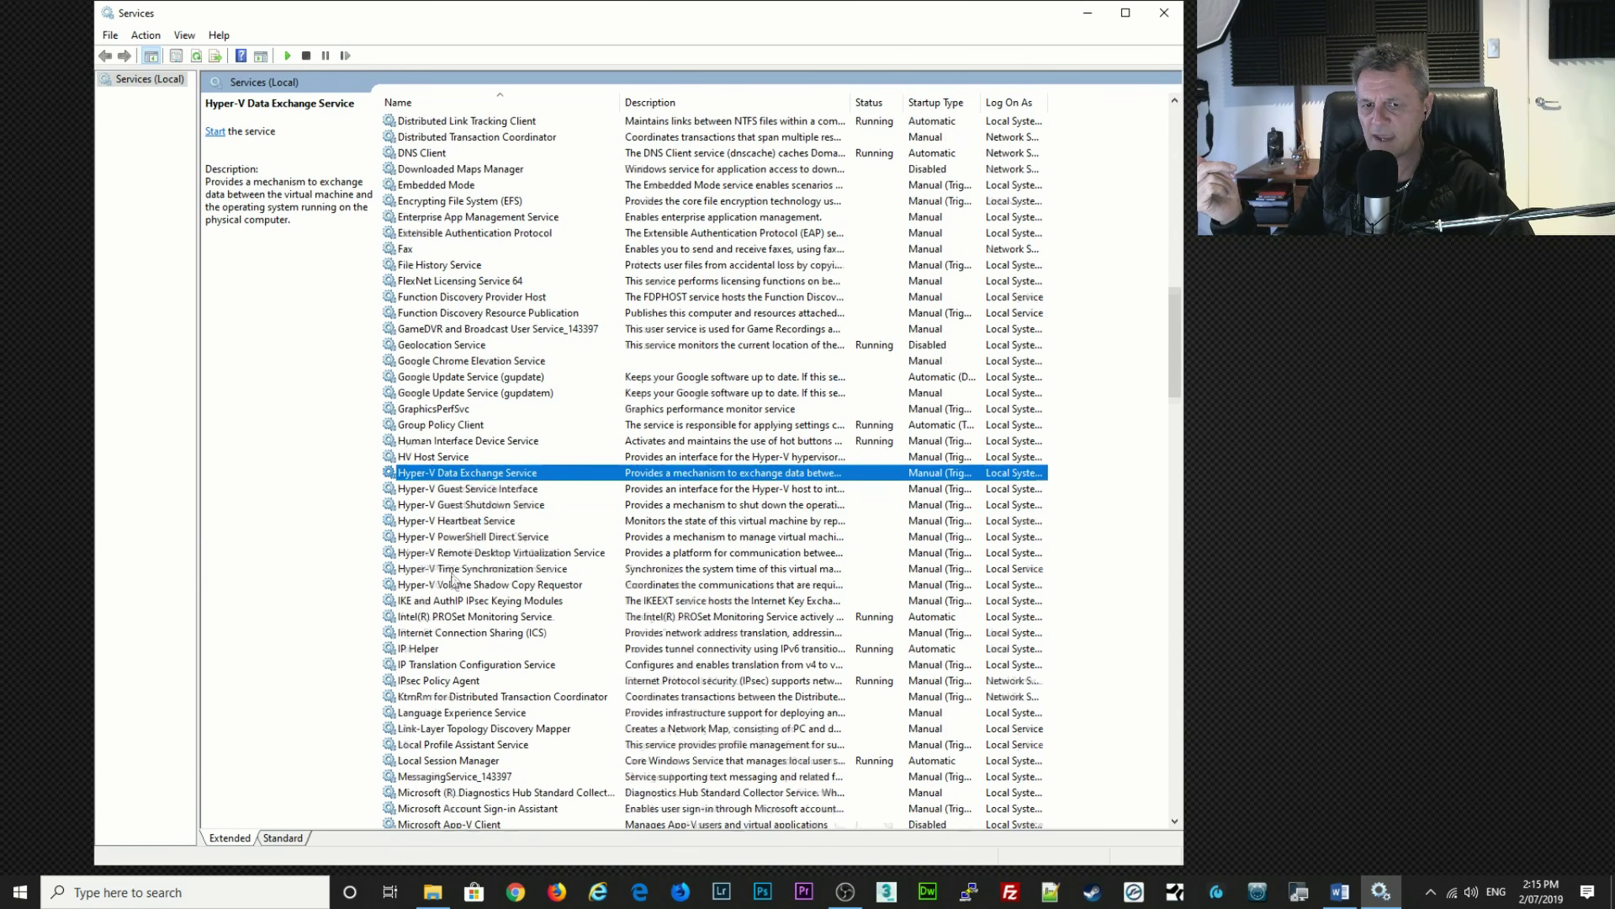
pyautogui.scroll(-20, 448, 600)
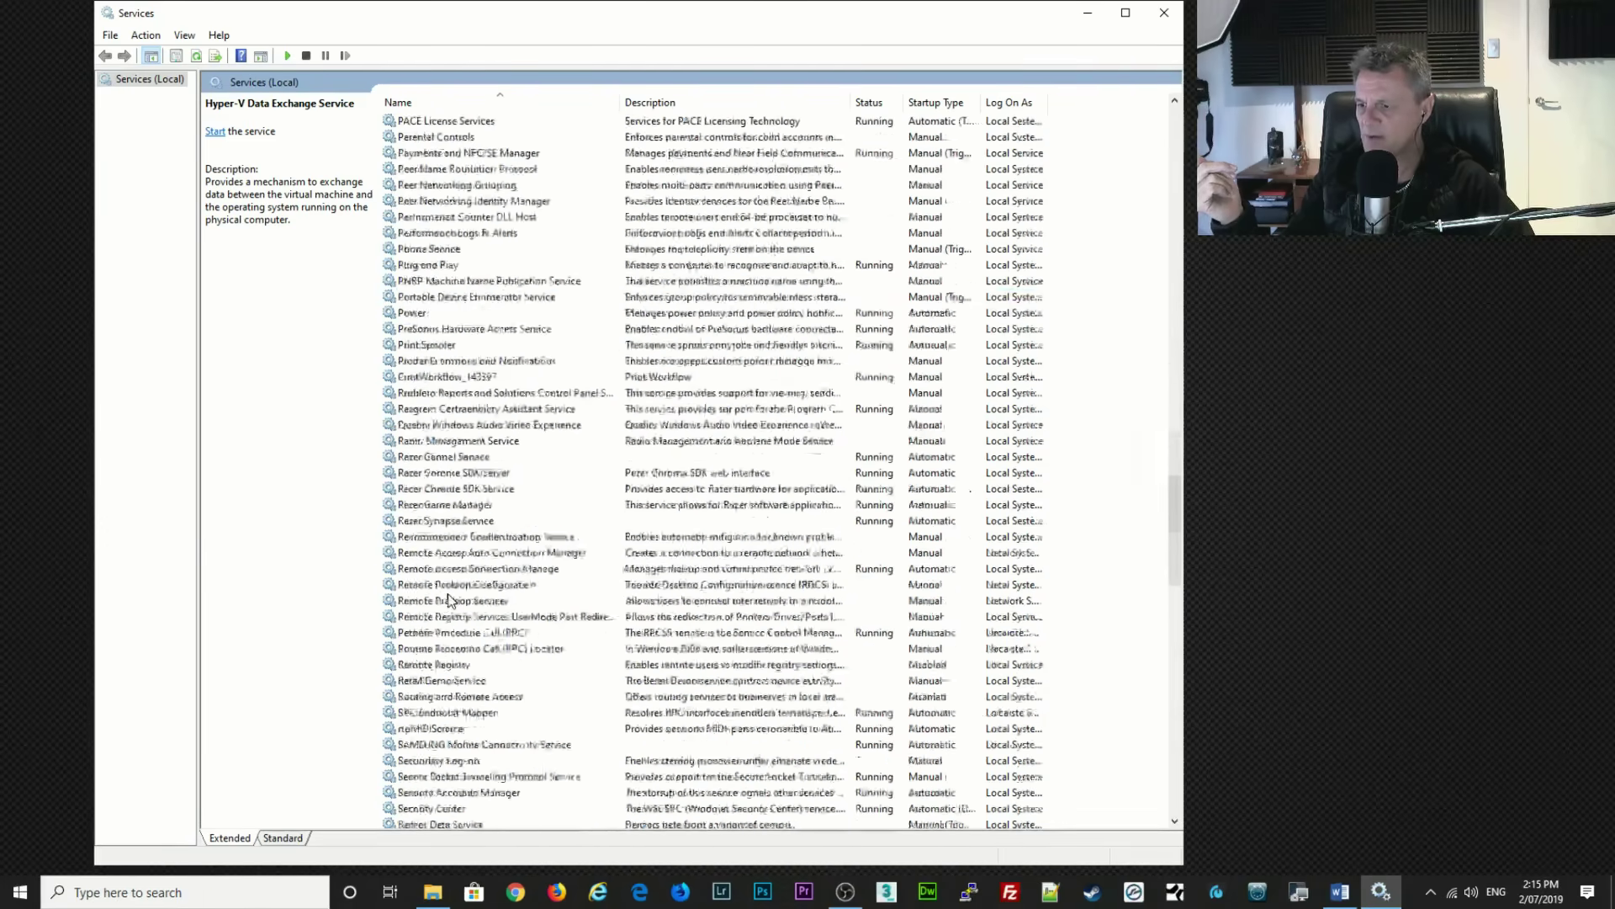
pyautogui.scroll(-18, 448, 600)
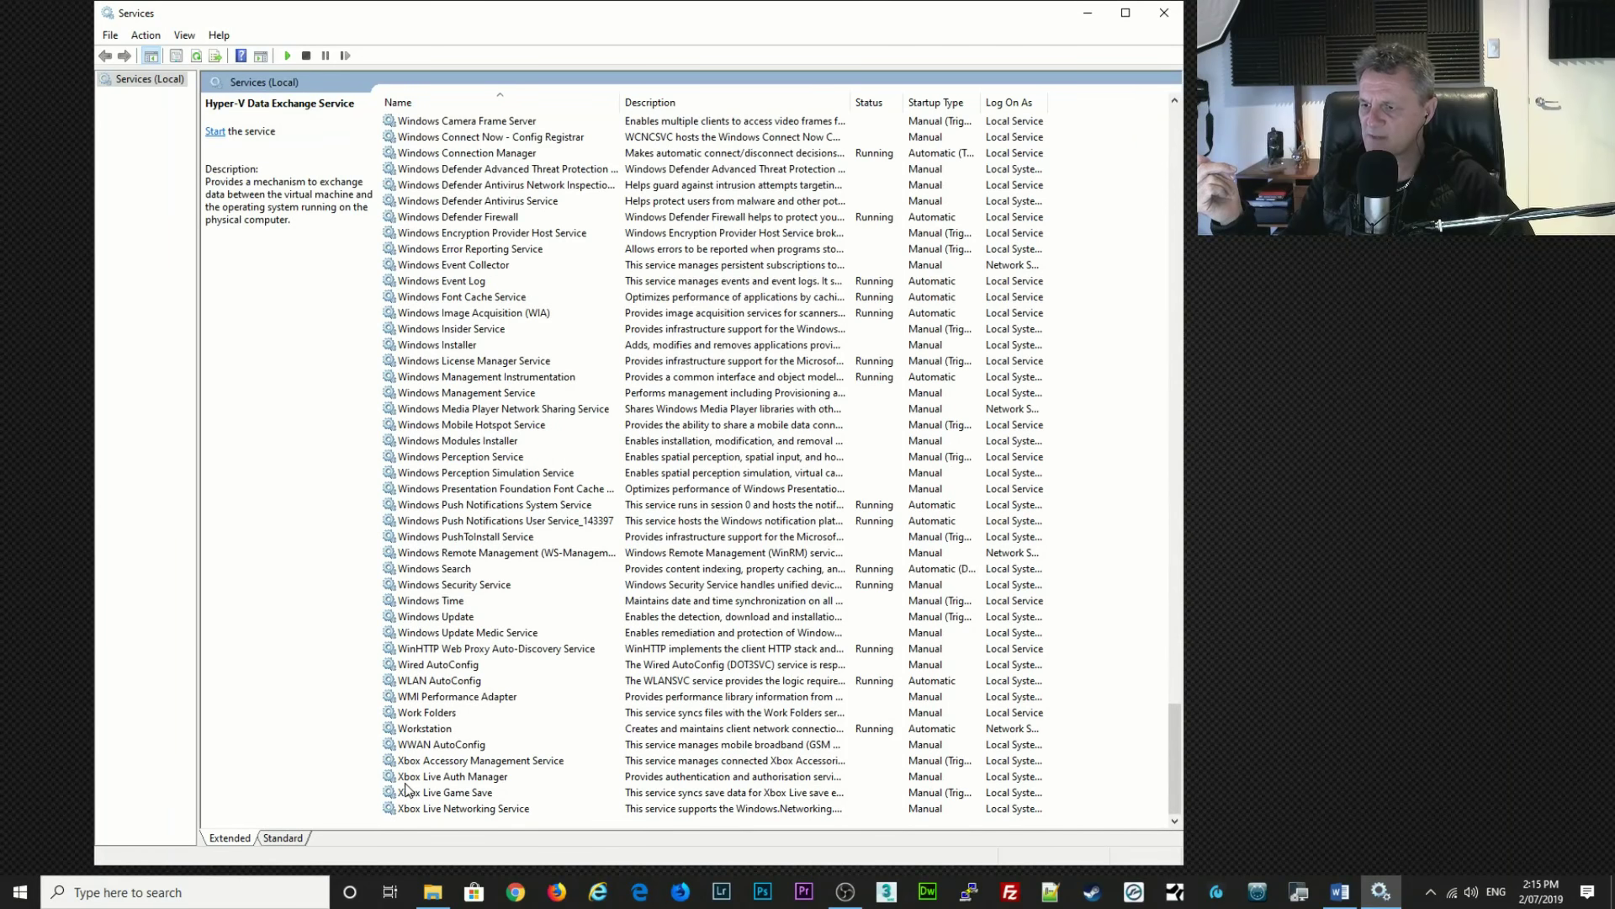
pyautogui.click(419, 809)
pyautogui.click(421, 794)
pyautogui.click(426, 778)
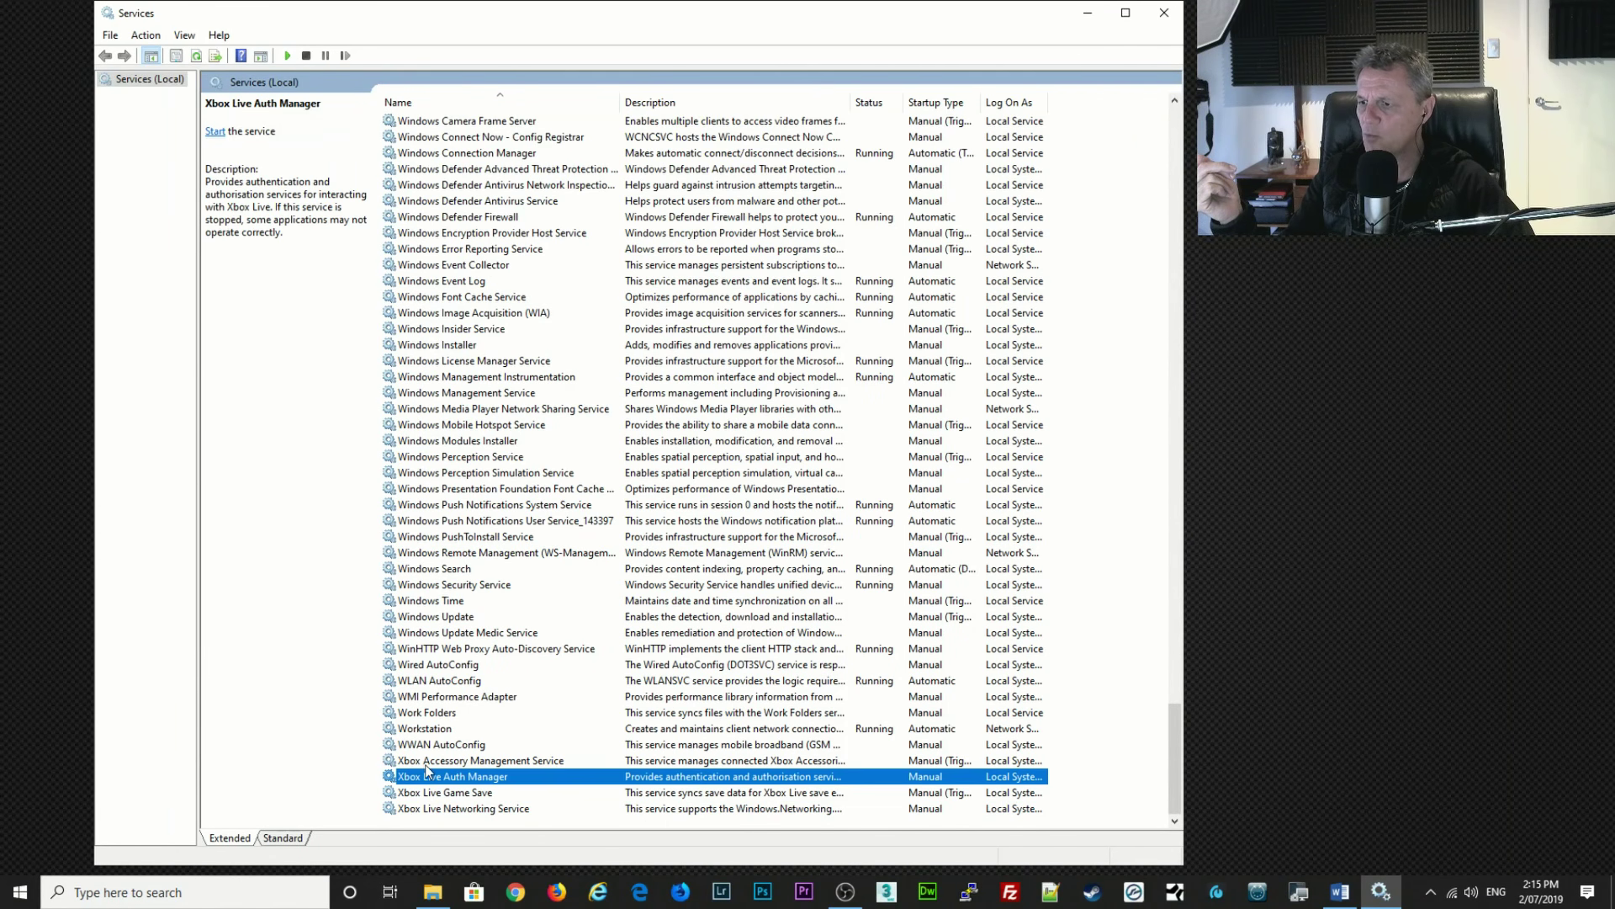
pyautogui.click(429, 761)
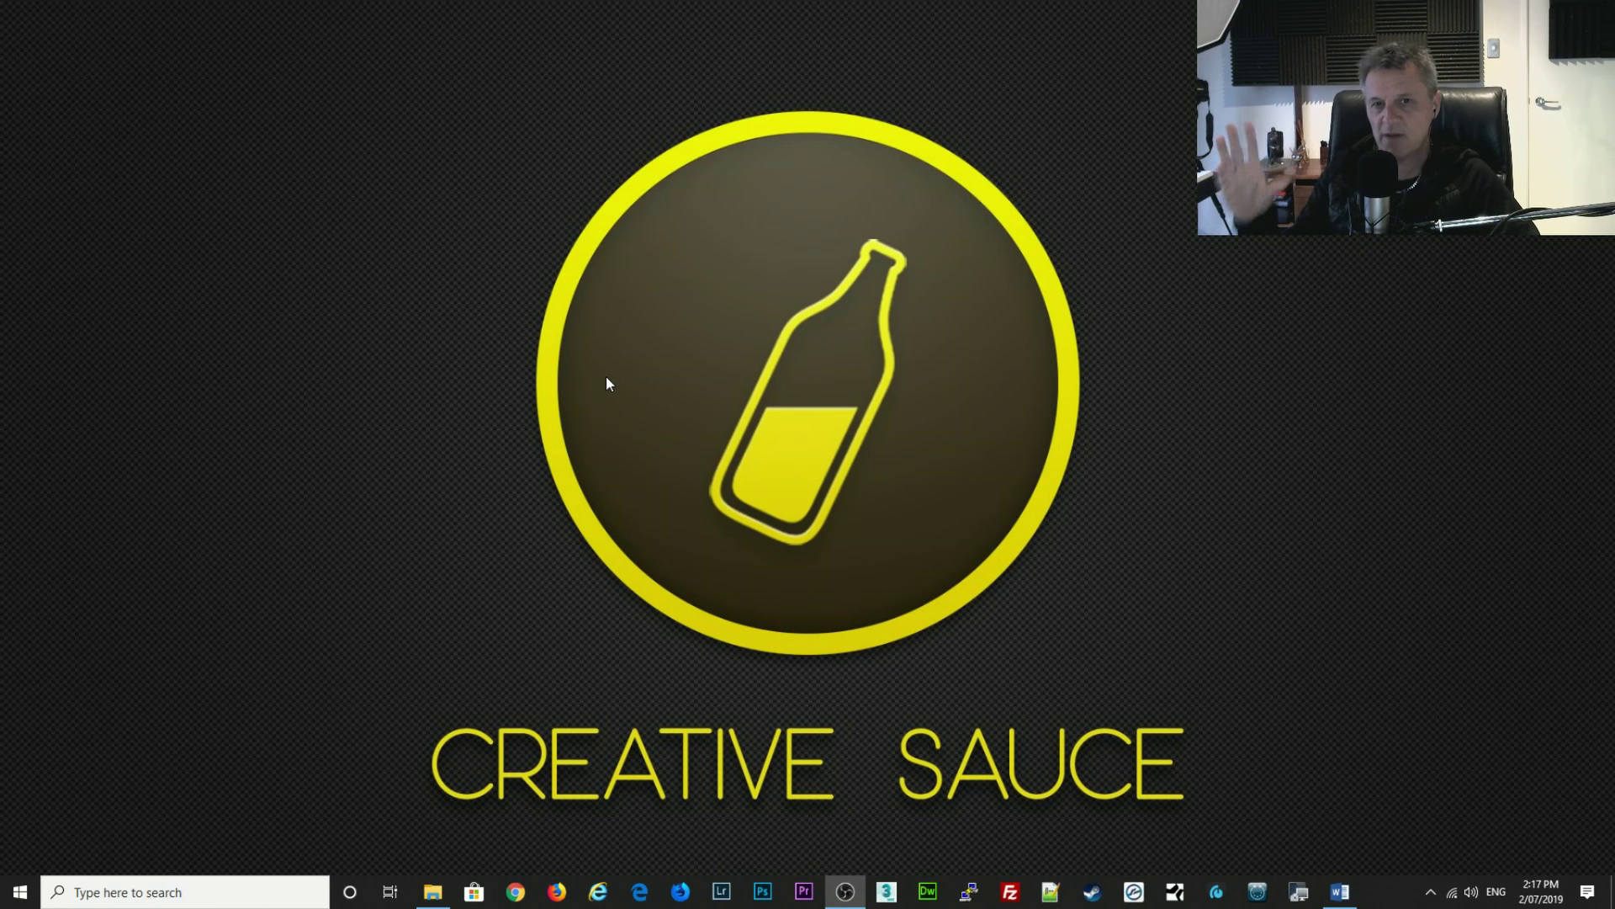
# Search Windows for "system setting", open the advanced system settings and bring up the Performance Options.
pyautogui.click(168, 890)
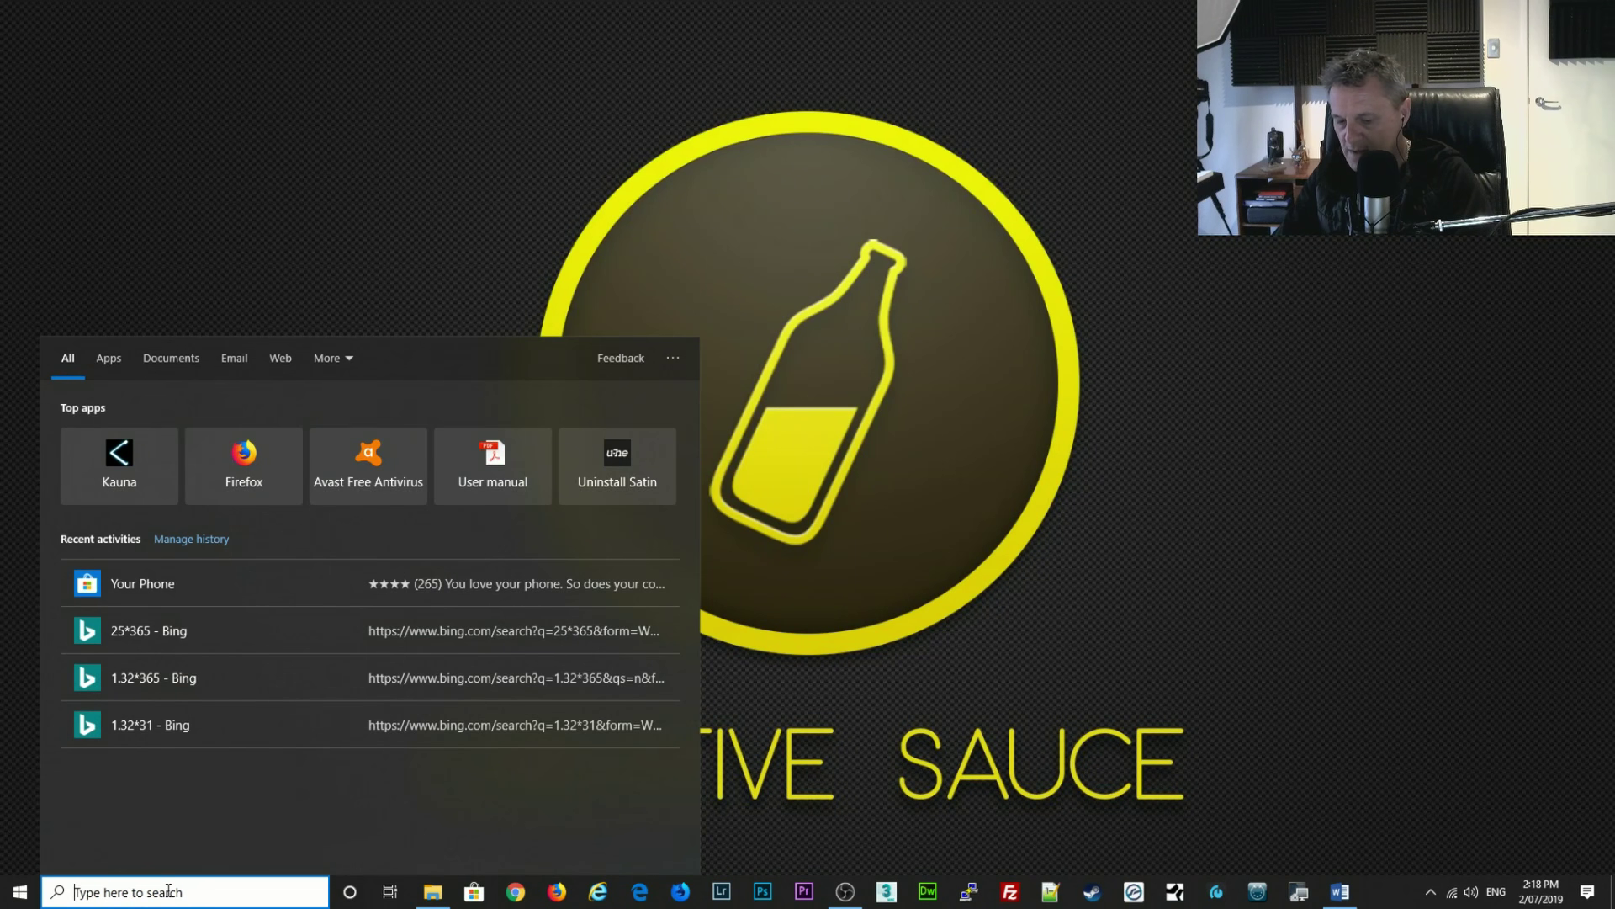
pyautogui.write('syste')
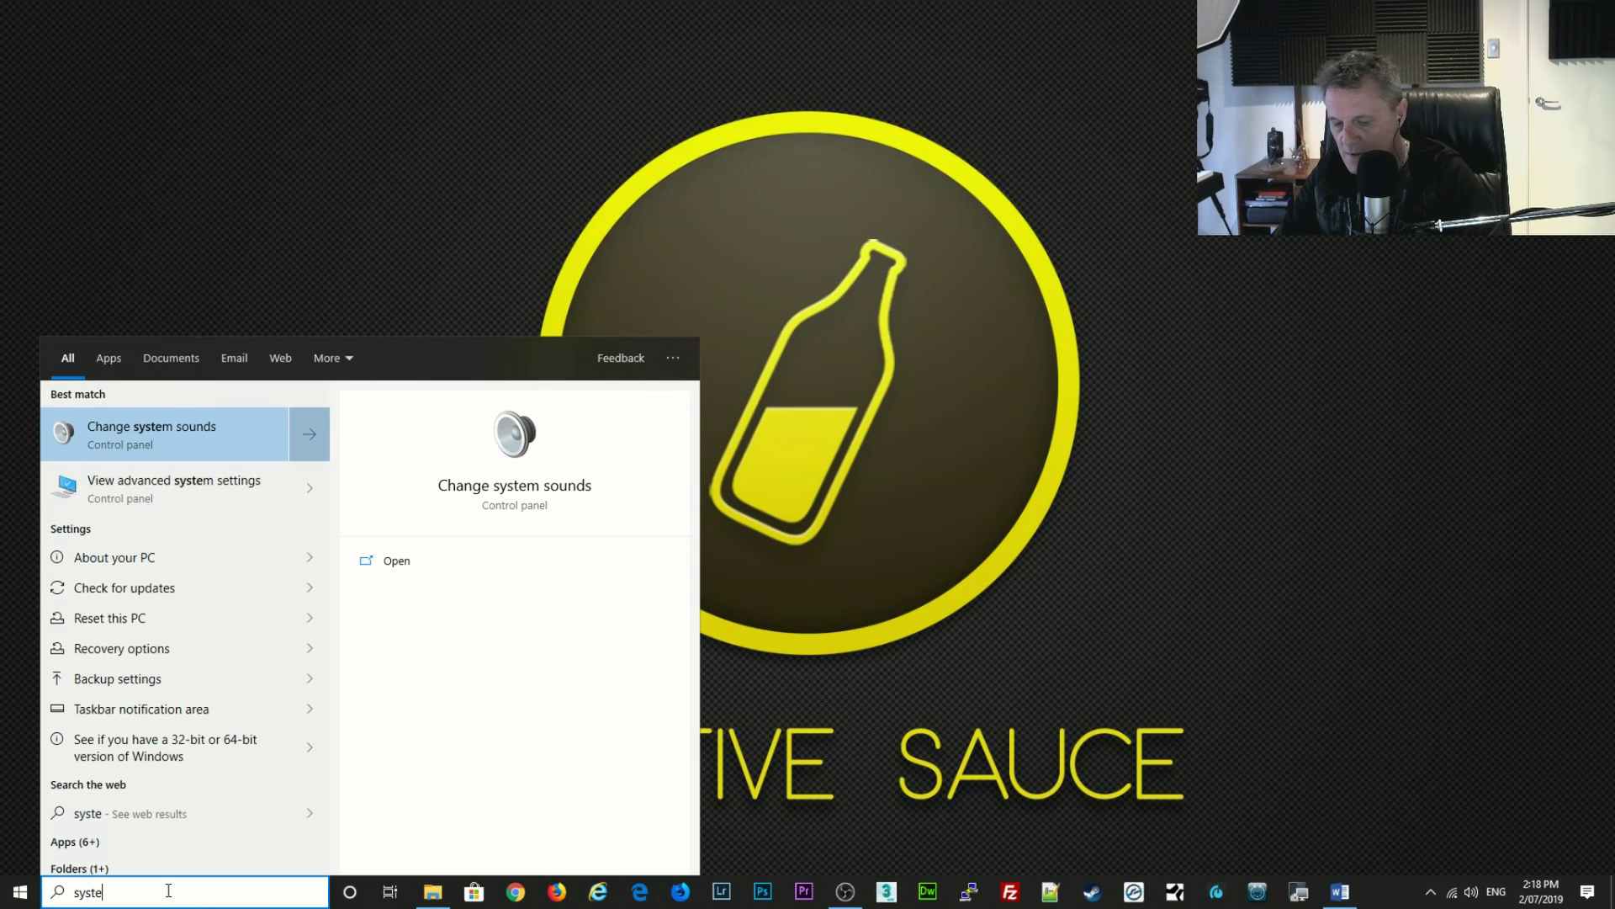
pyautogui.write('m setting')
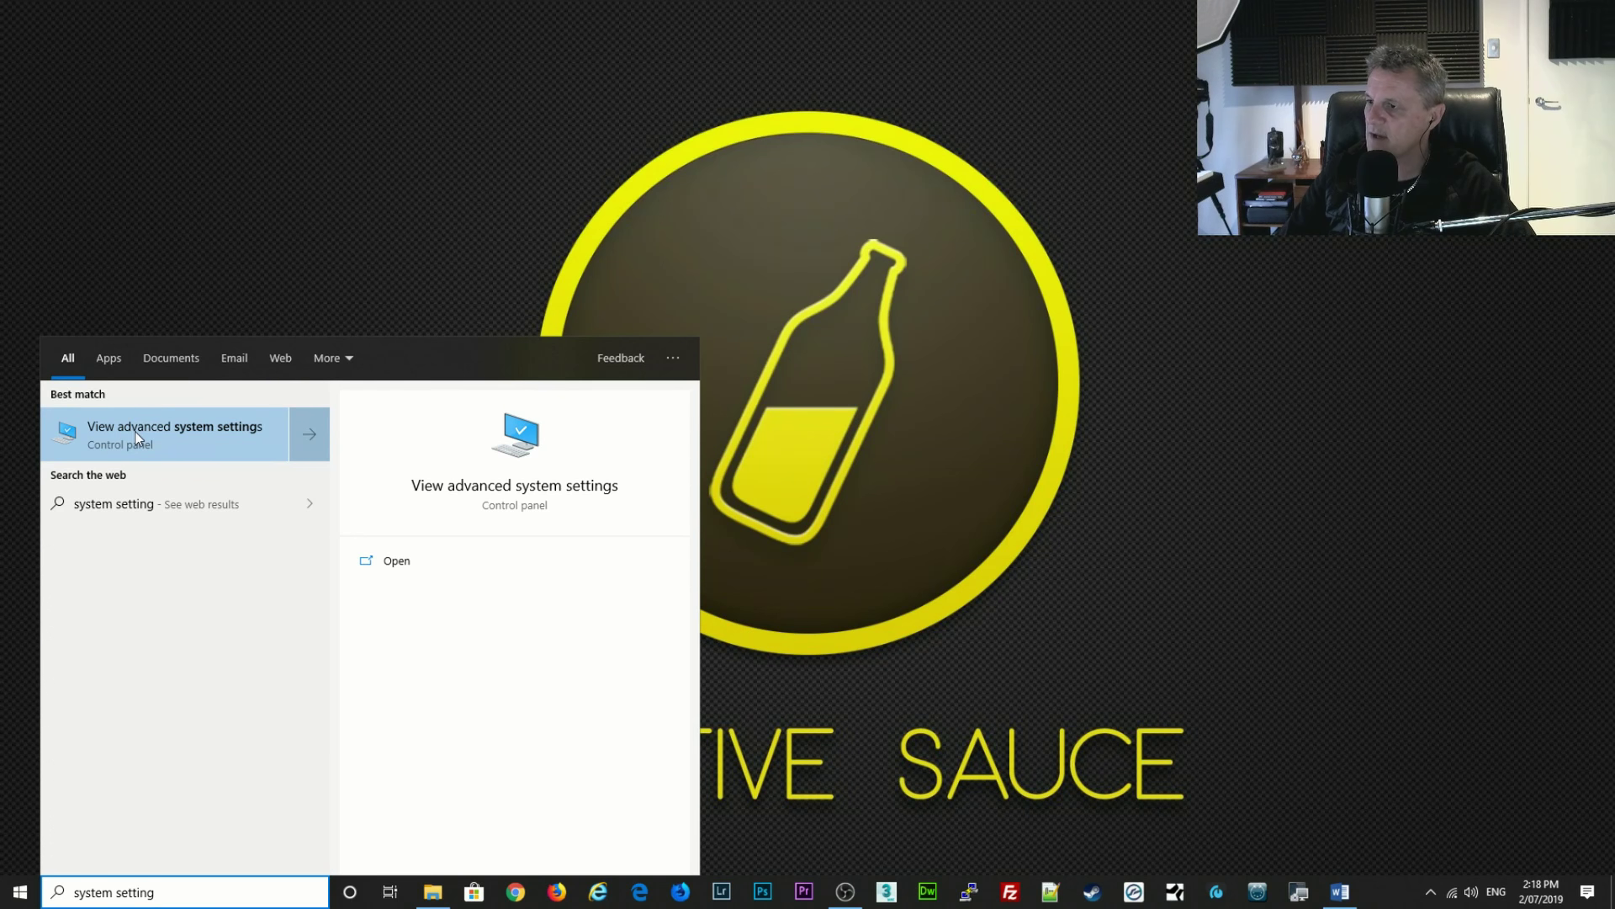
pyautogui.click(182, 428)
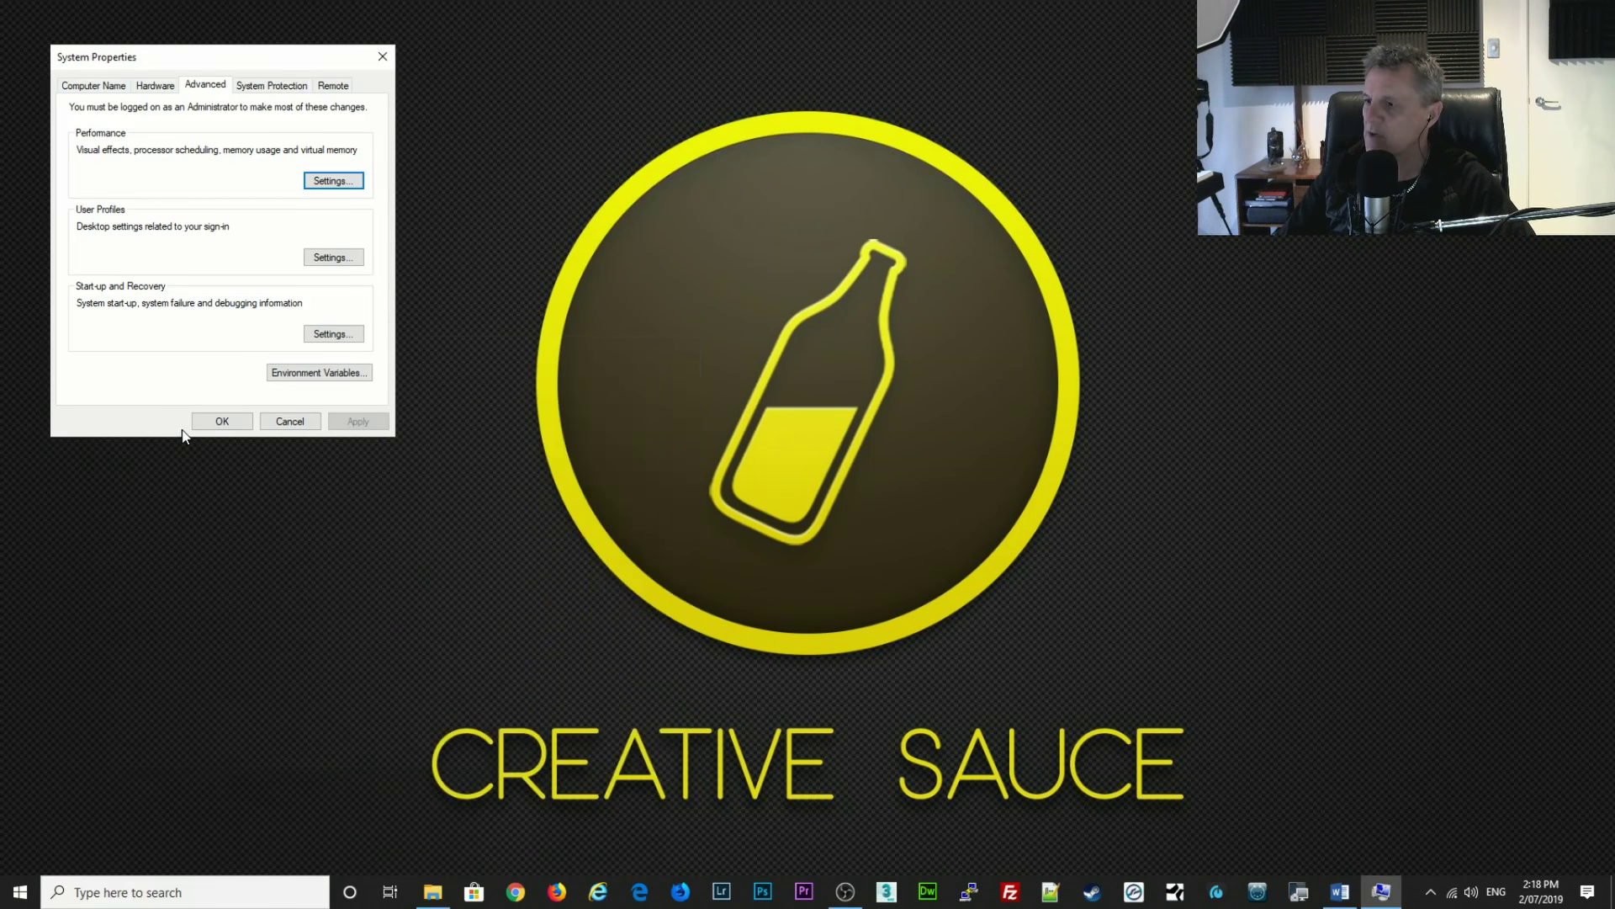
pyautogui.moveTo(185, 59); pyautogui.dragTo(828, 218)
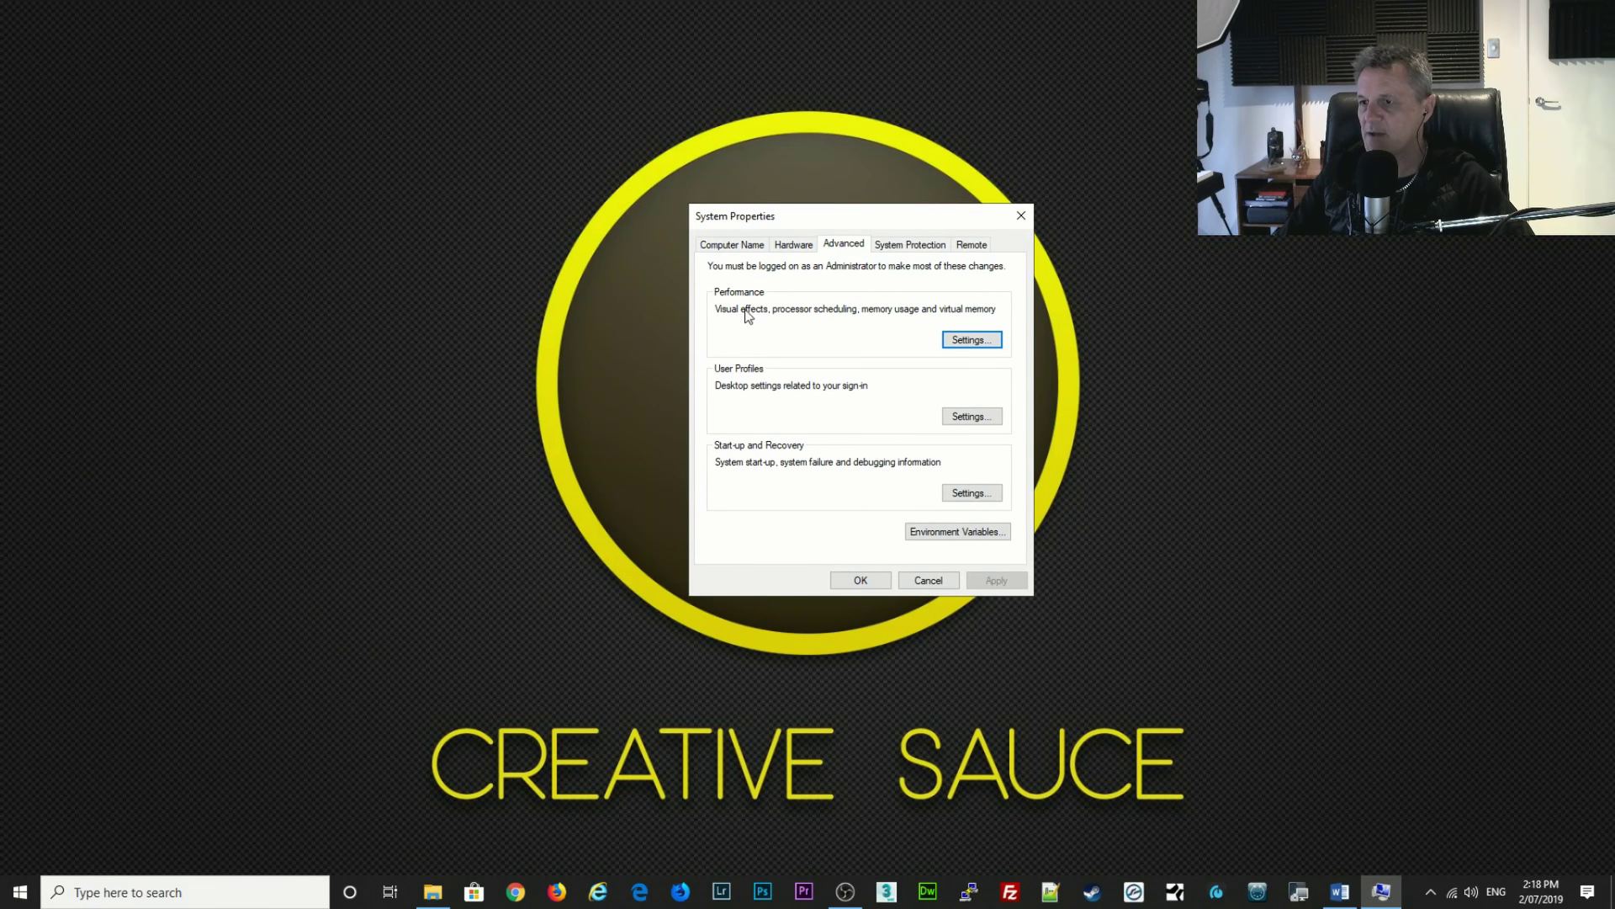
pyautogui.click(967, 340)
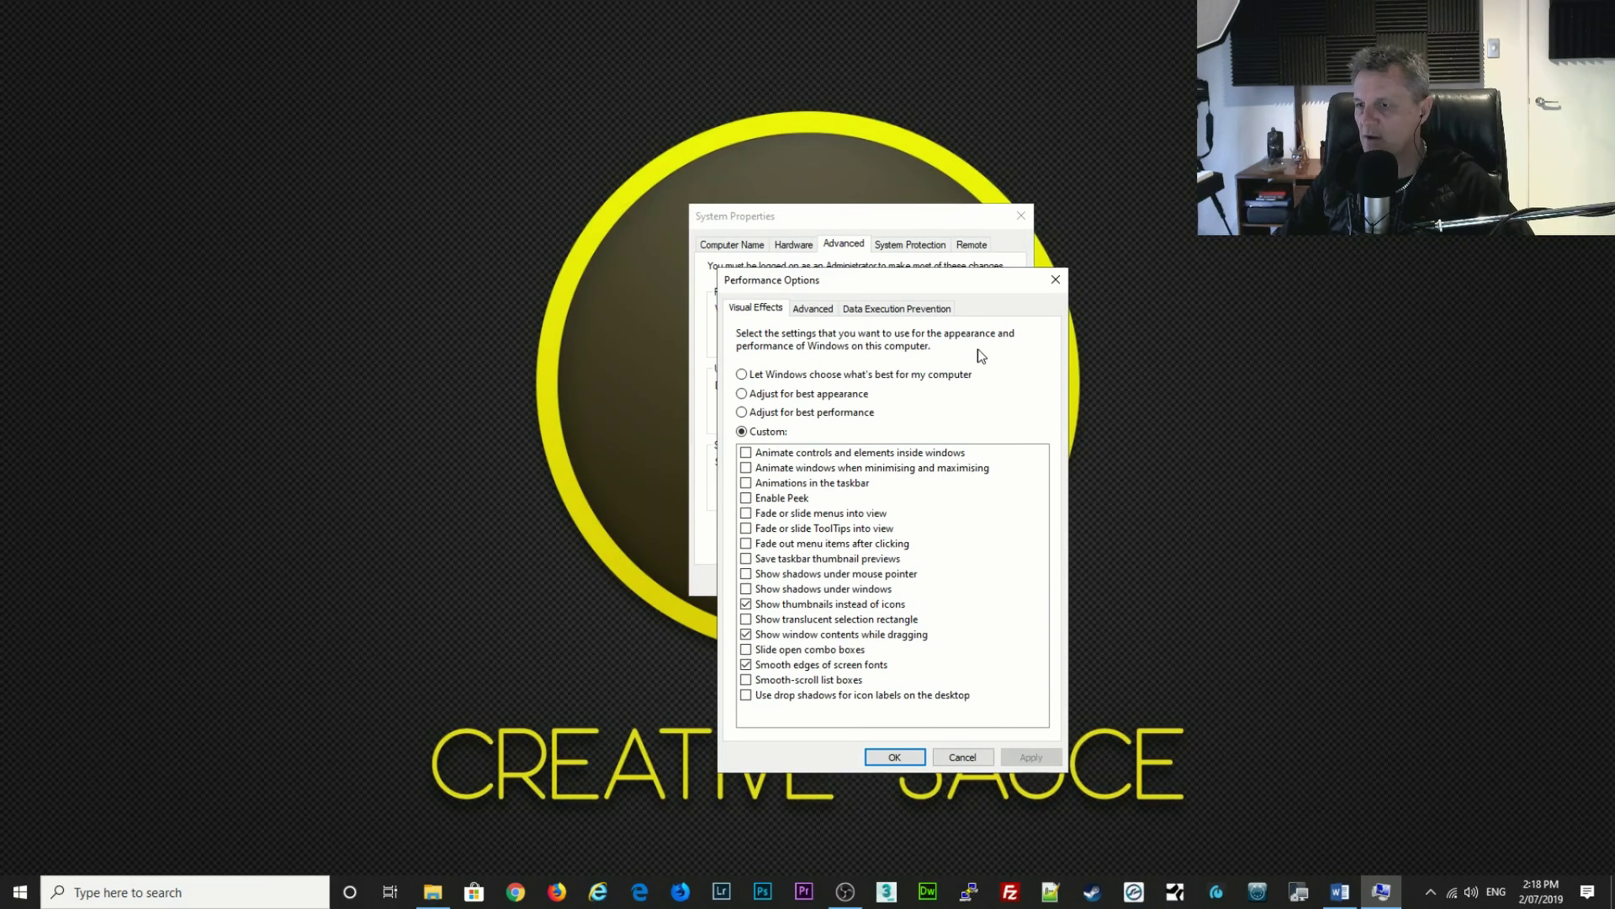
# Set visual effects to Custom with only thumbnails instead of icons, window contents while dragging and smooth screen font edges enabled, and apply.
pyautogui.click(760, 415)
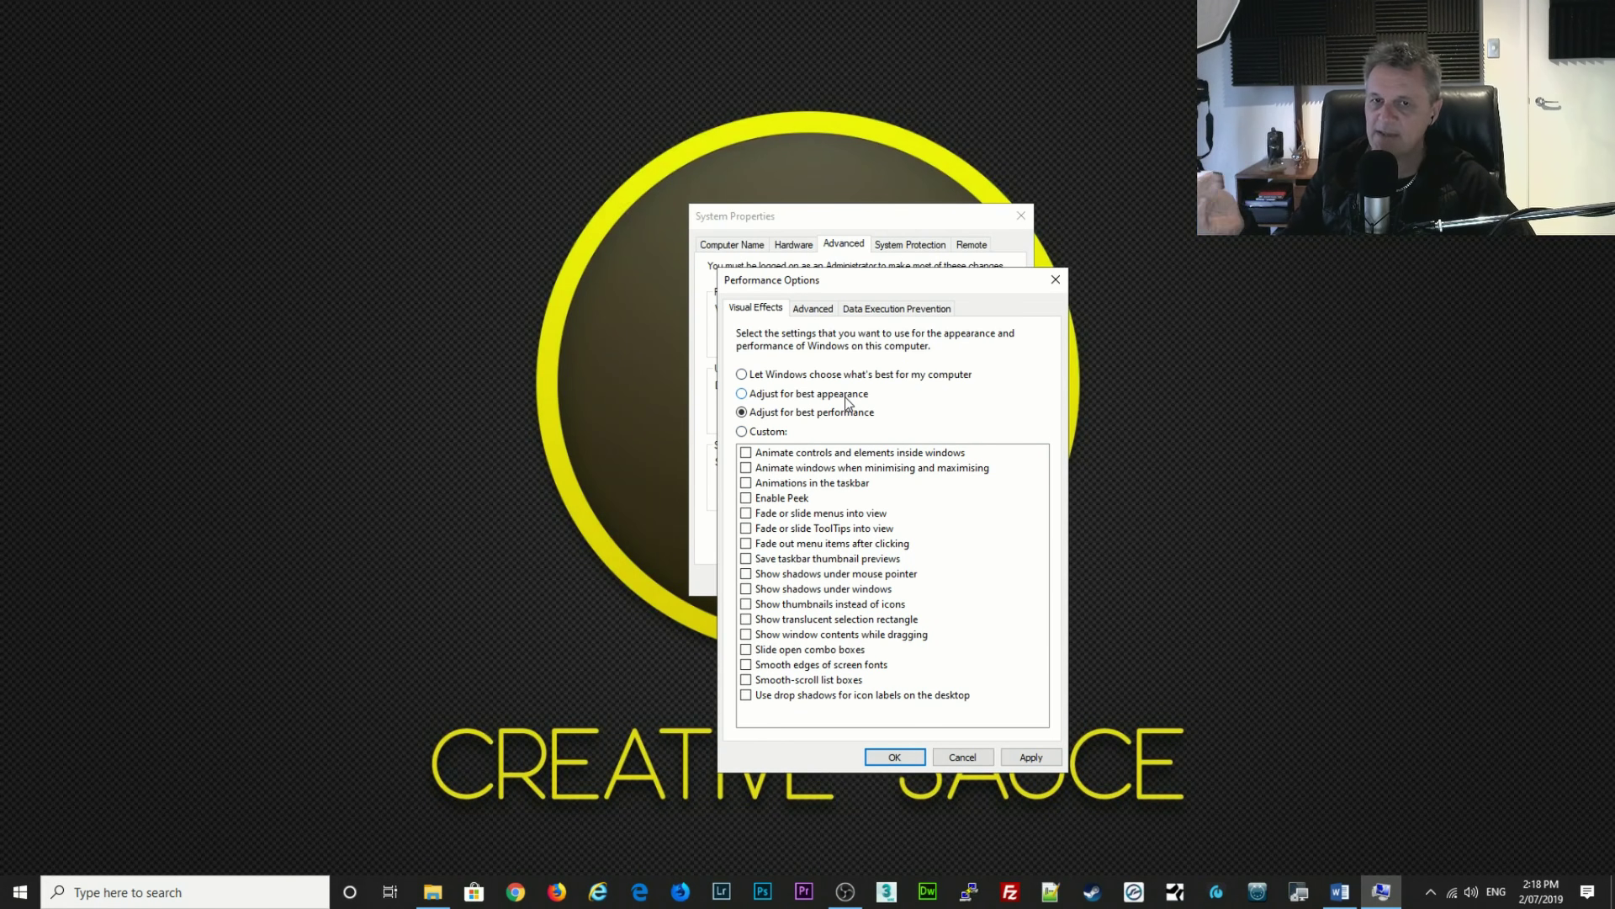
pyautogui.click(776, 434)
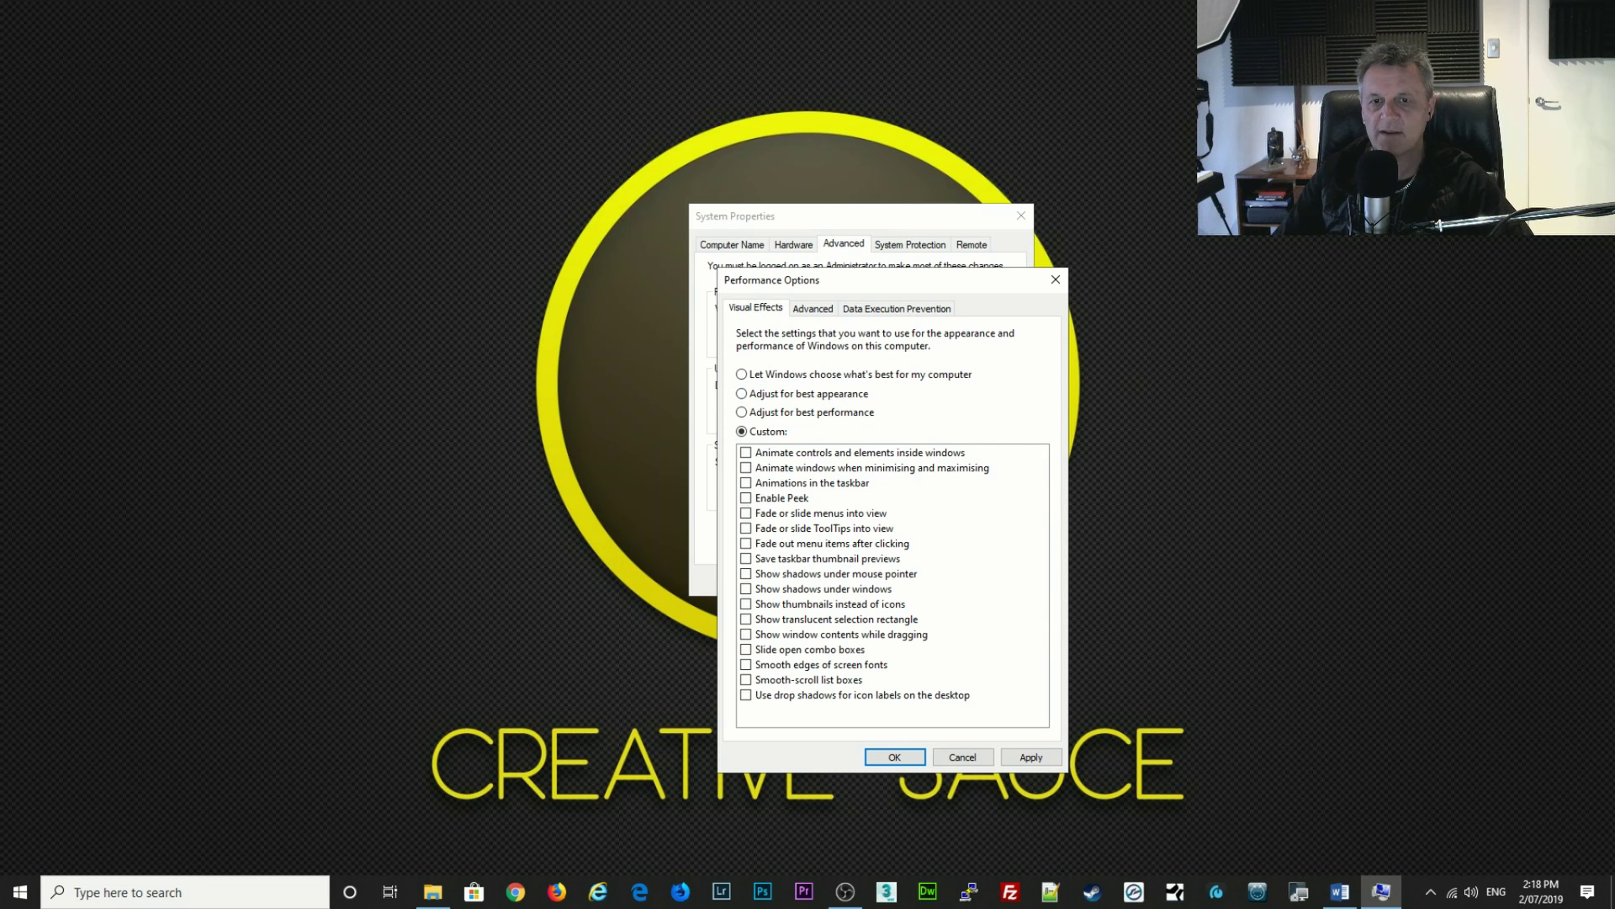
pyautogui.click(746, 604)
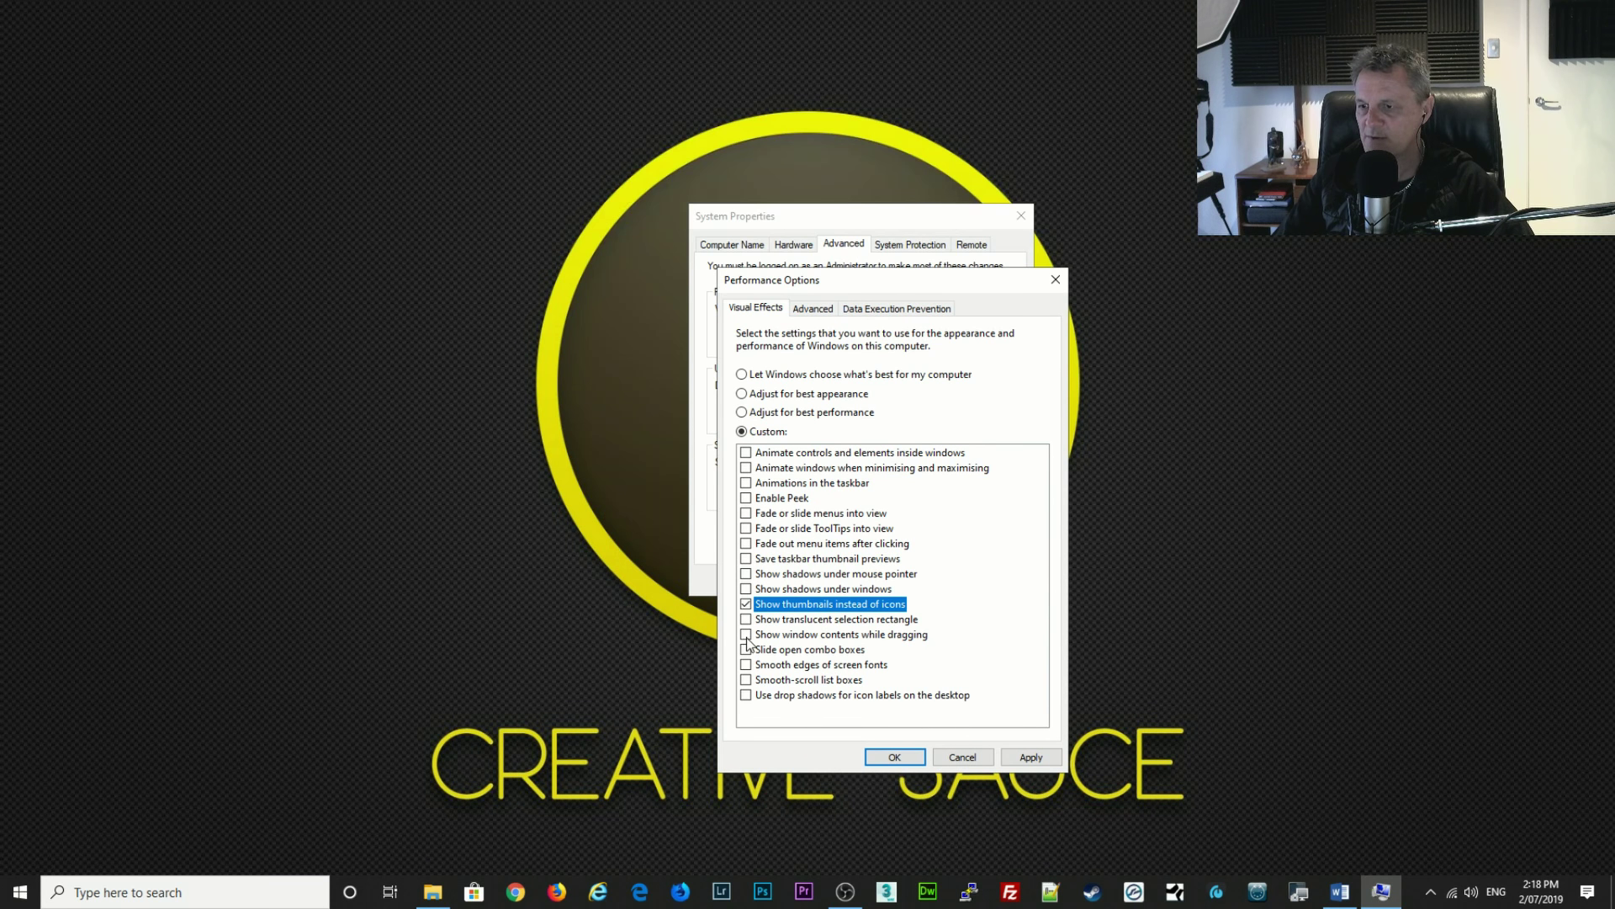
pyautogui.click(747, 635)
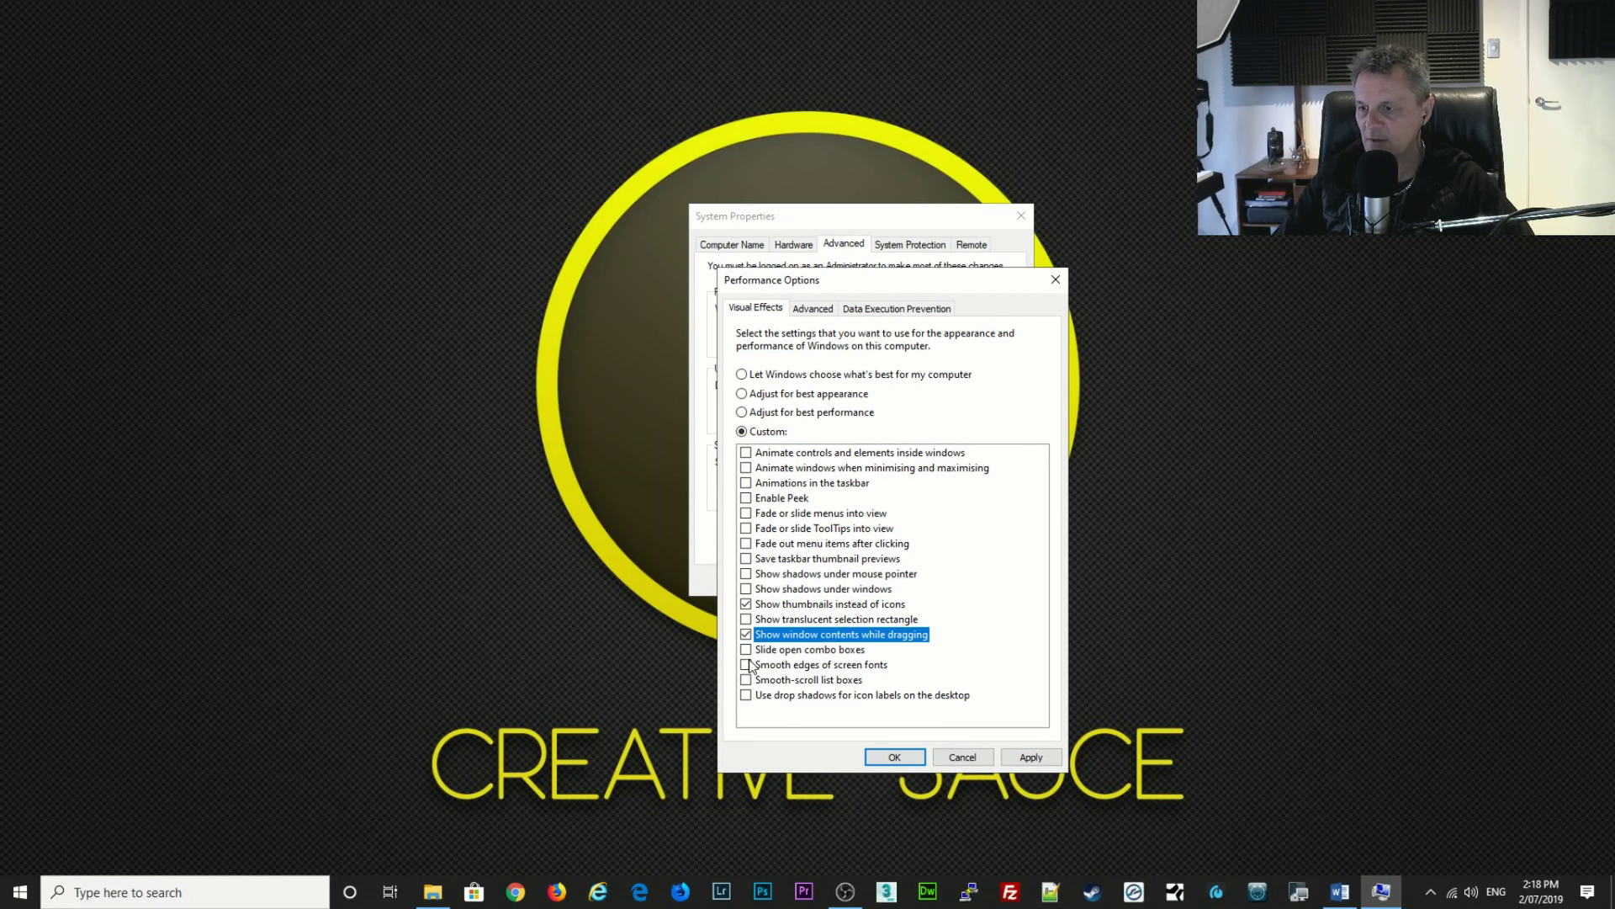
pyautogui.click(746, 664)
pyautogui.click(1031, 757)
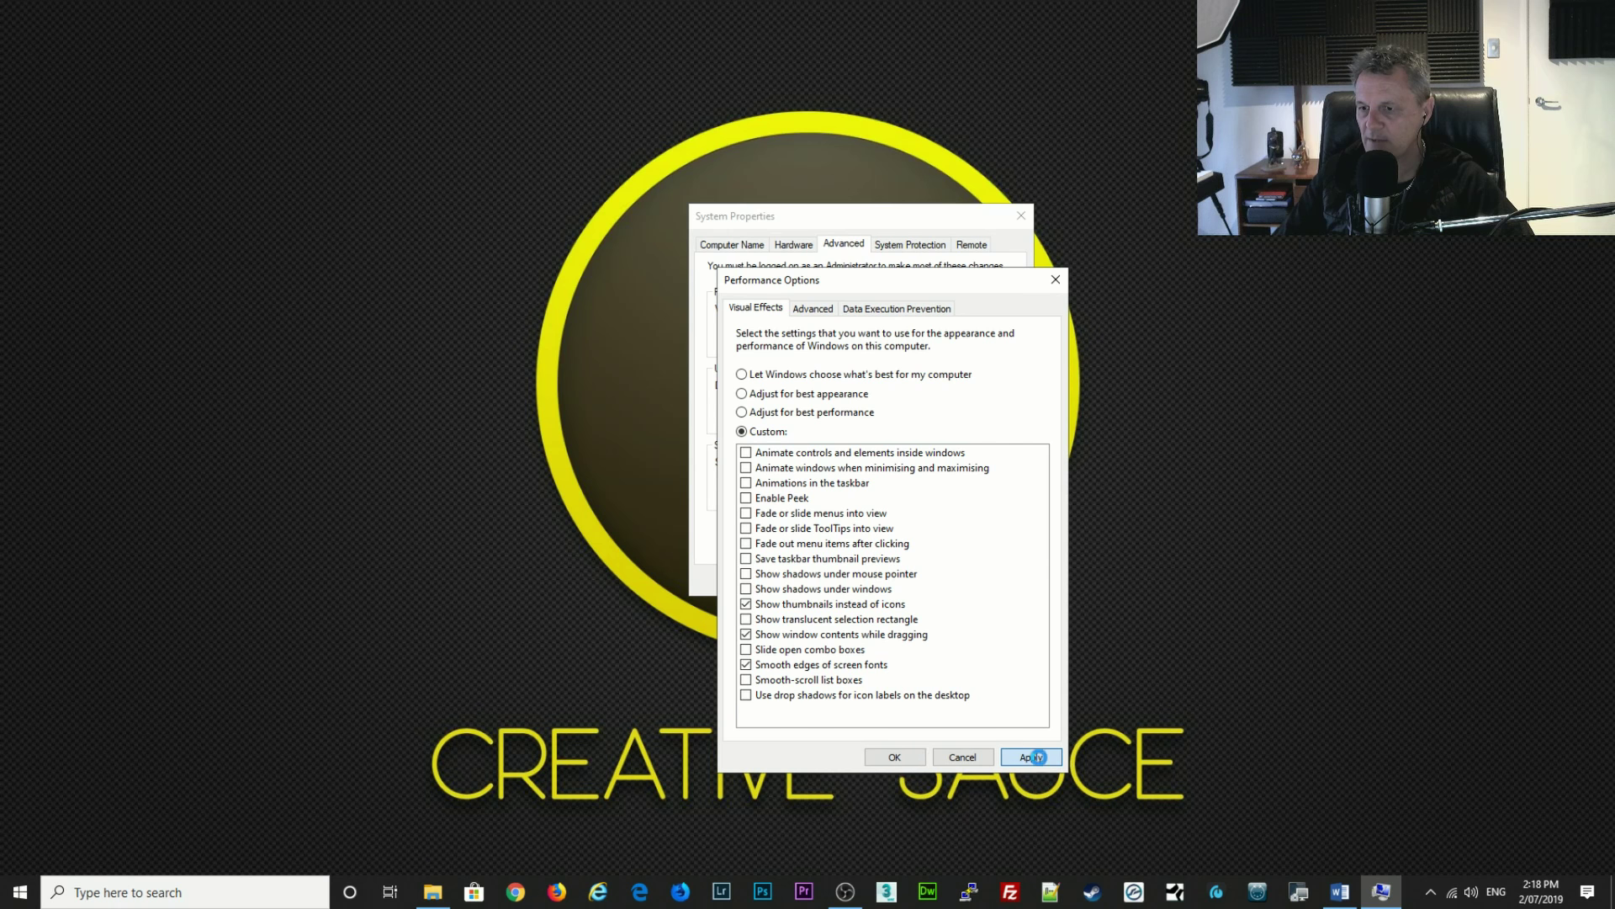
pyautogui.click(910, 759)
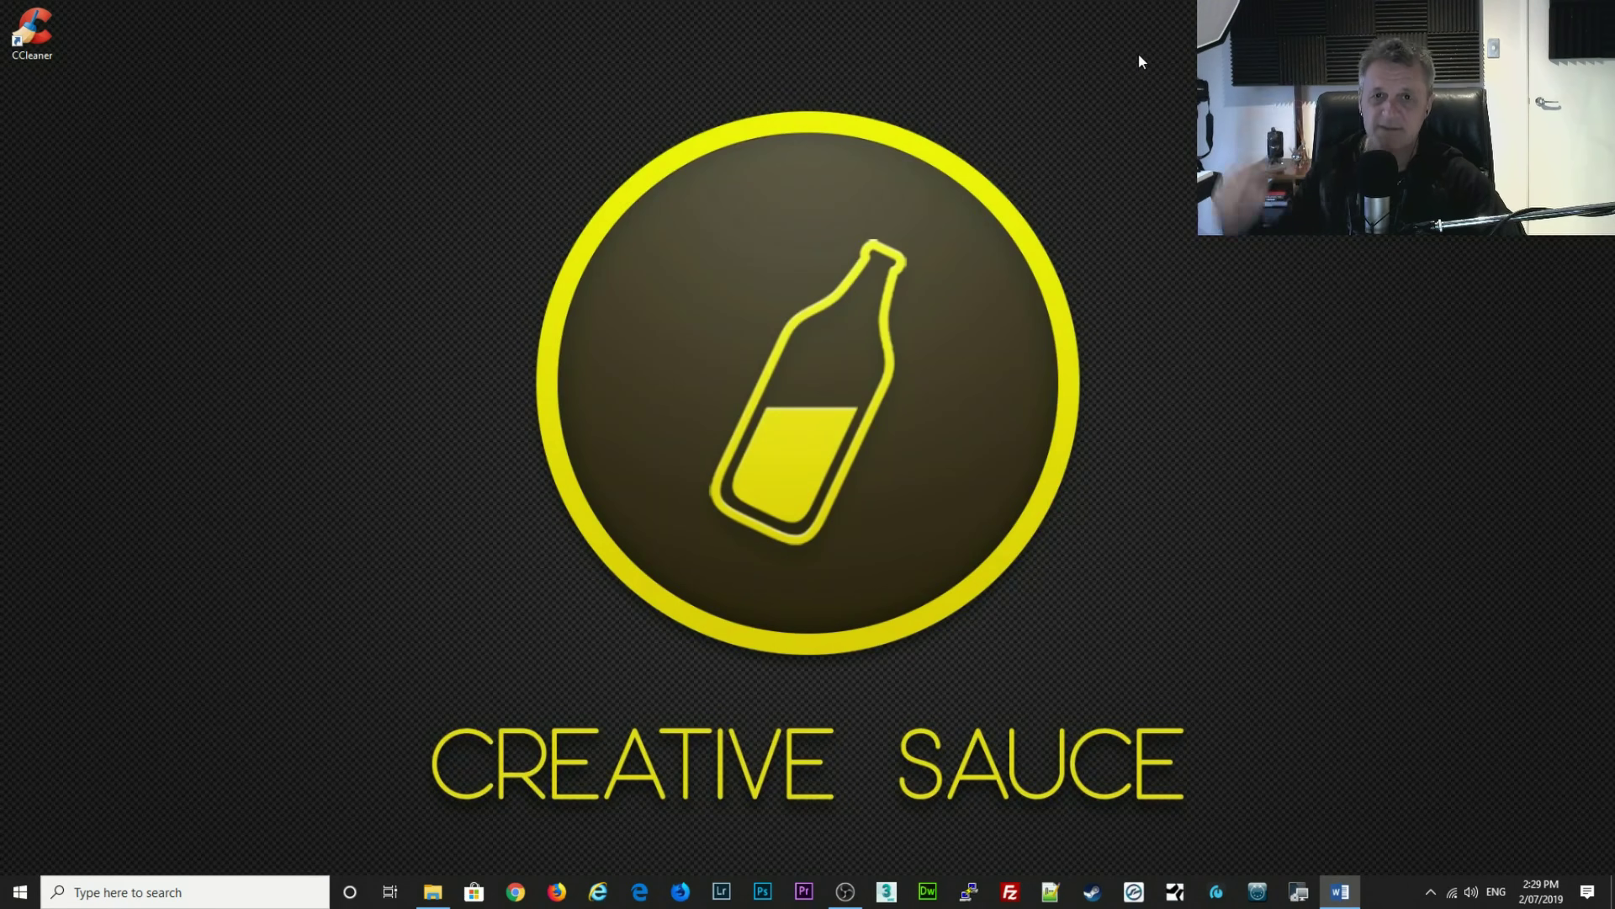
# Open CCleaner and review its list of installed programs to remove and the programs set to run at Windows startup.
pyautogui.doubleClick(30, 19)
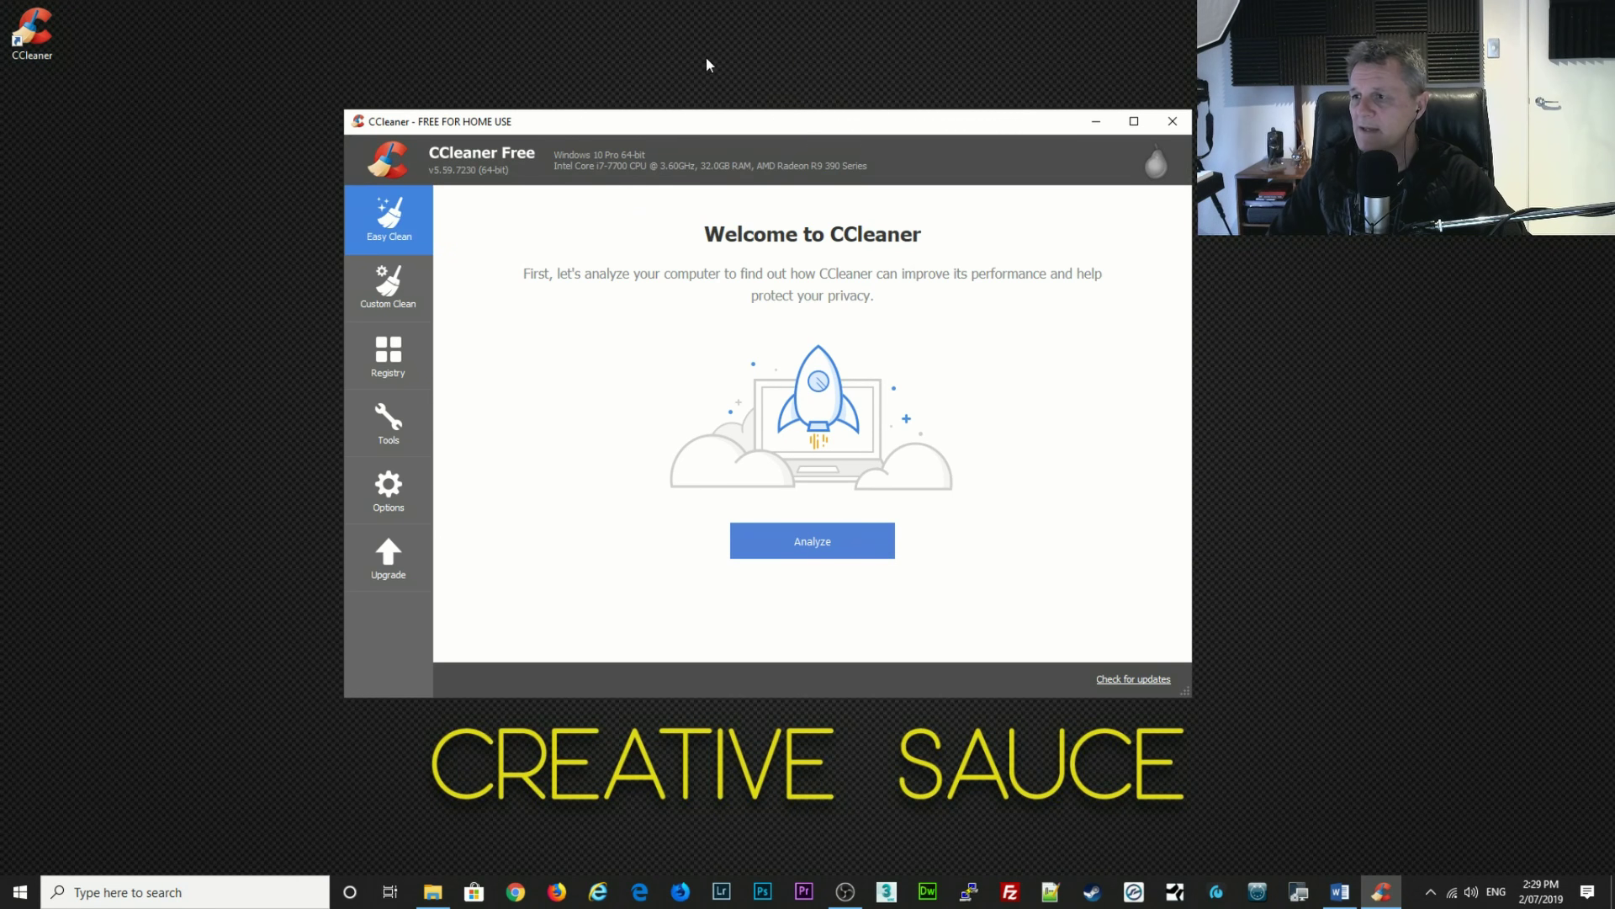
pyautogui.click(385, 421)
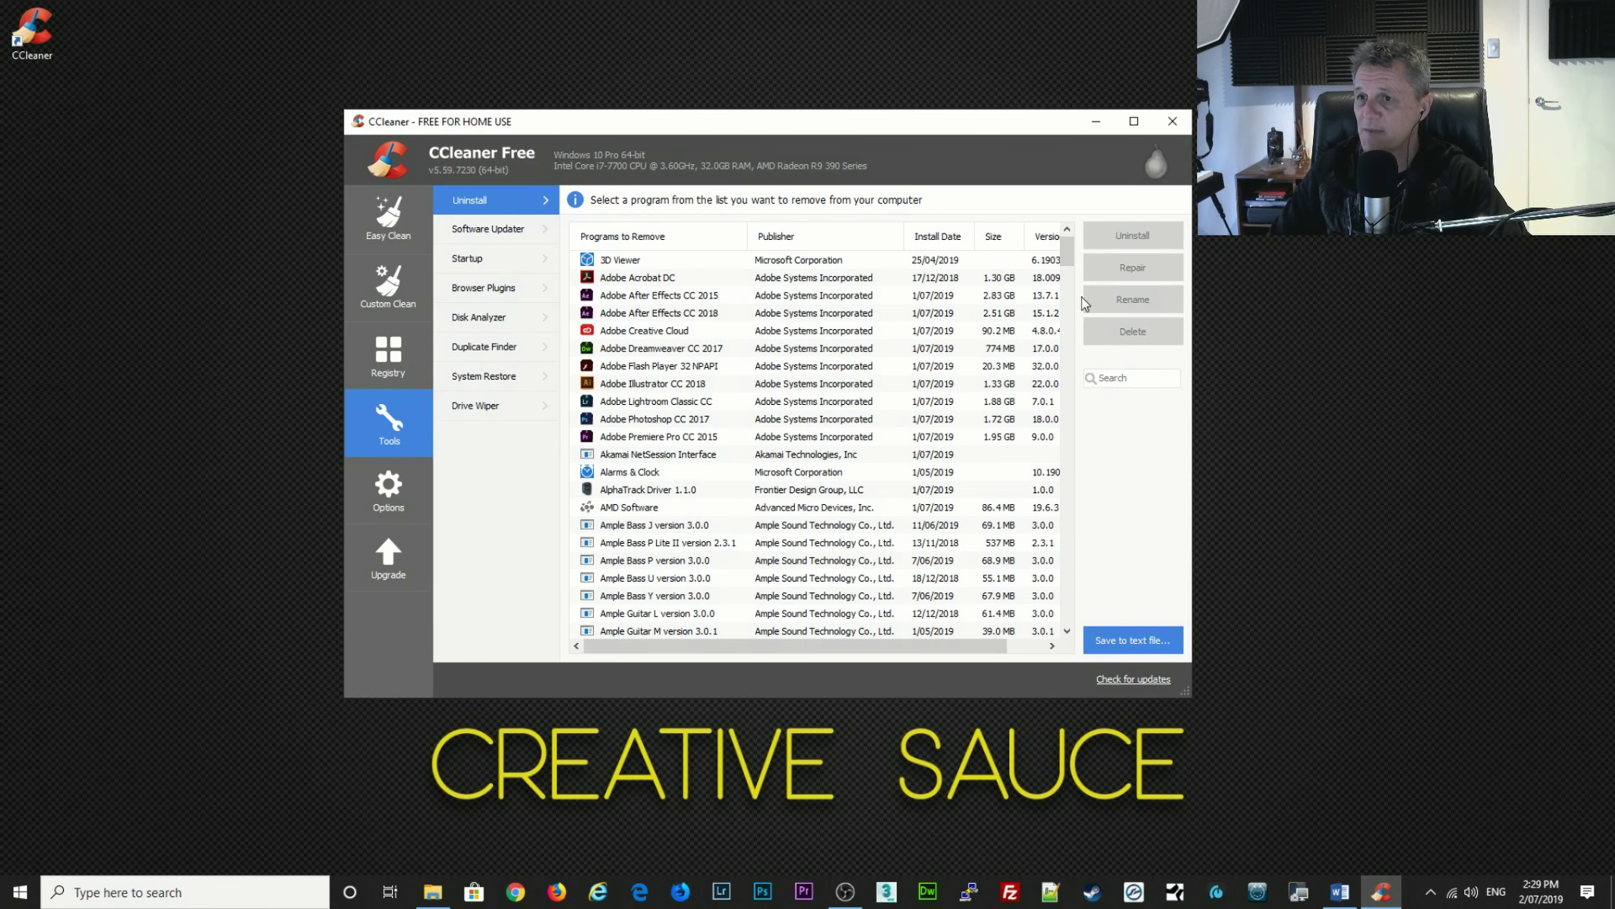
pyautogui.moveTo(1070, 250)
pyautogui.mouseDown()
pyautogui.moveTo(1068, 515)
pyautogui.moveTo(1089, 462)
pyautogui.moveTo(1070, 225)
pyautogui.mouseUp()
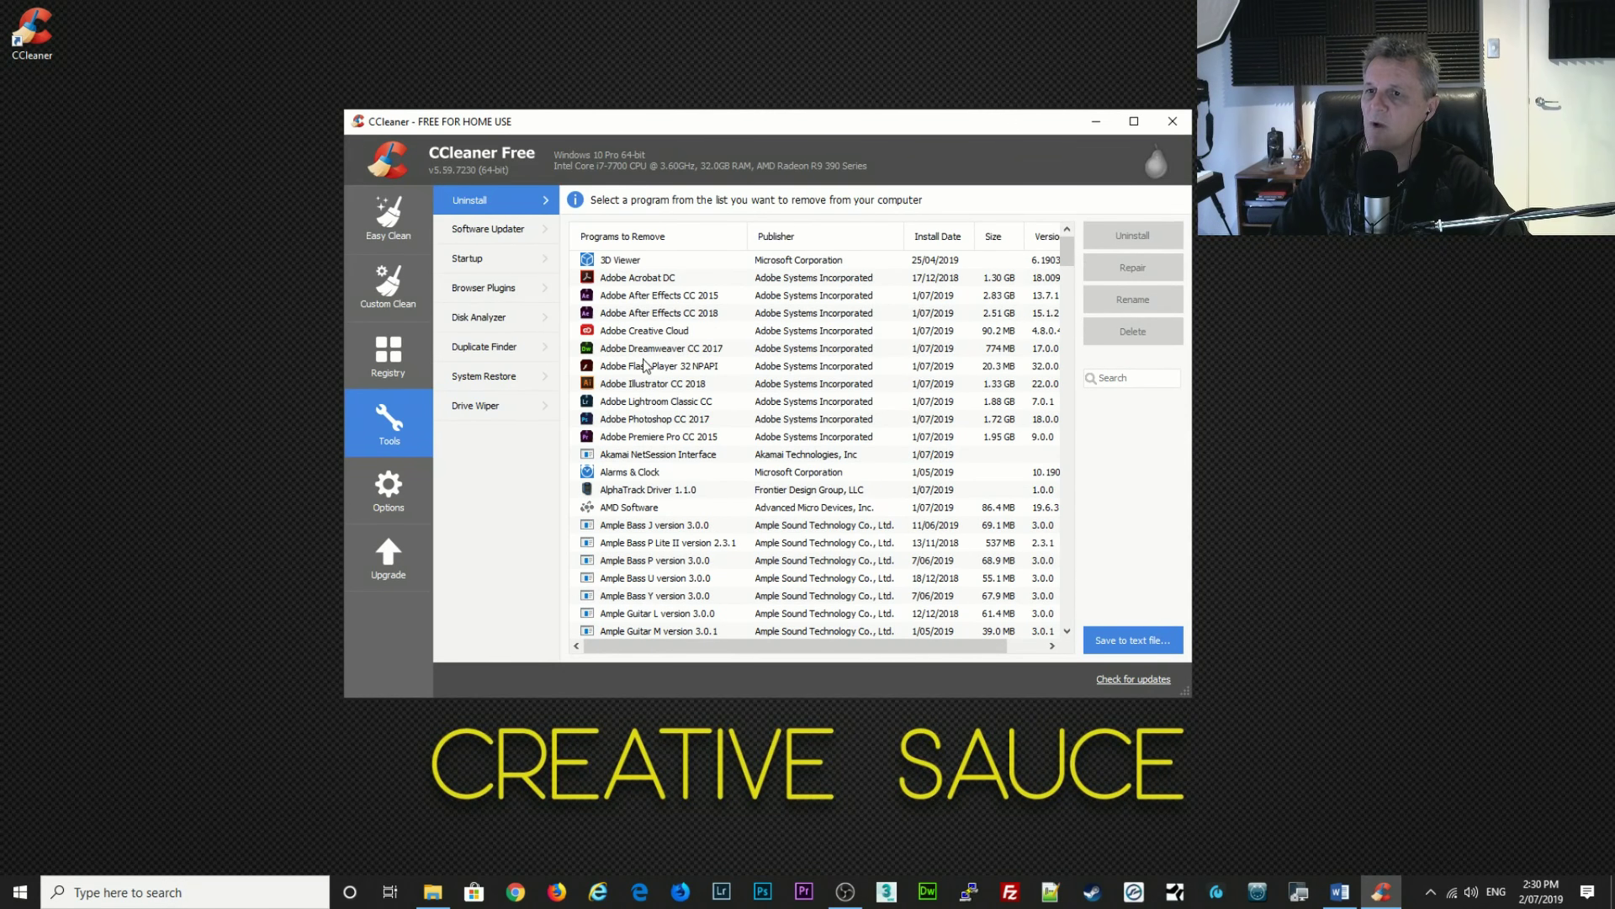
pyautogui.click(662, 349)
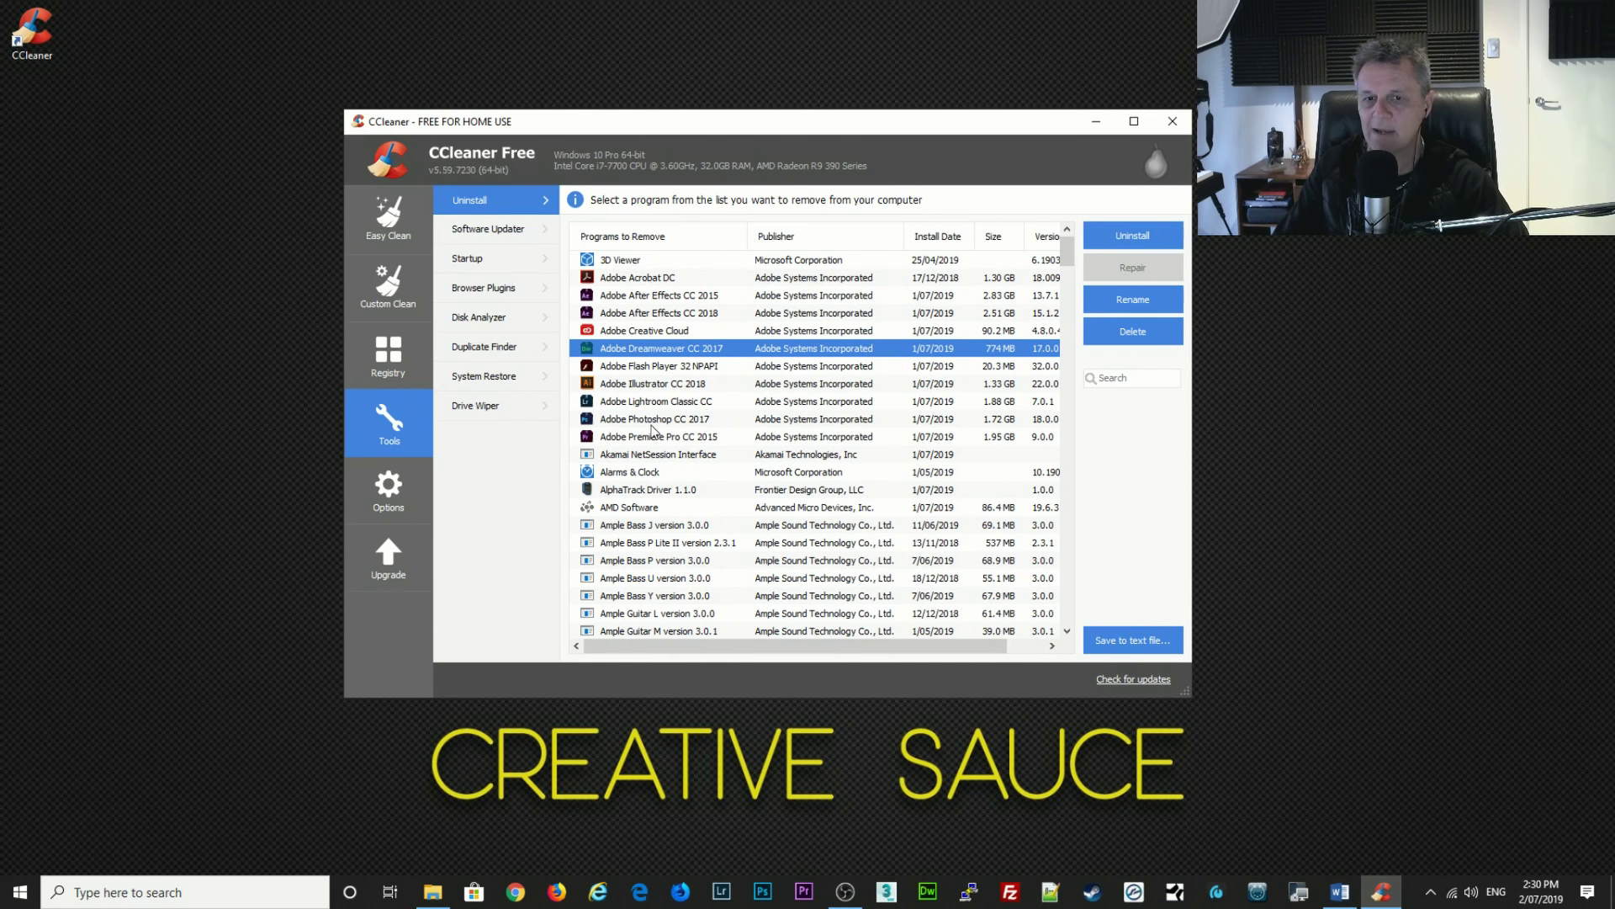
pyautogui.click(469, 259)
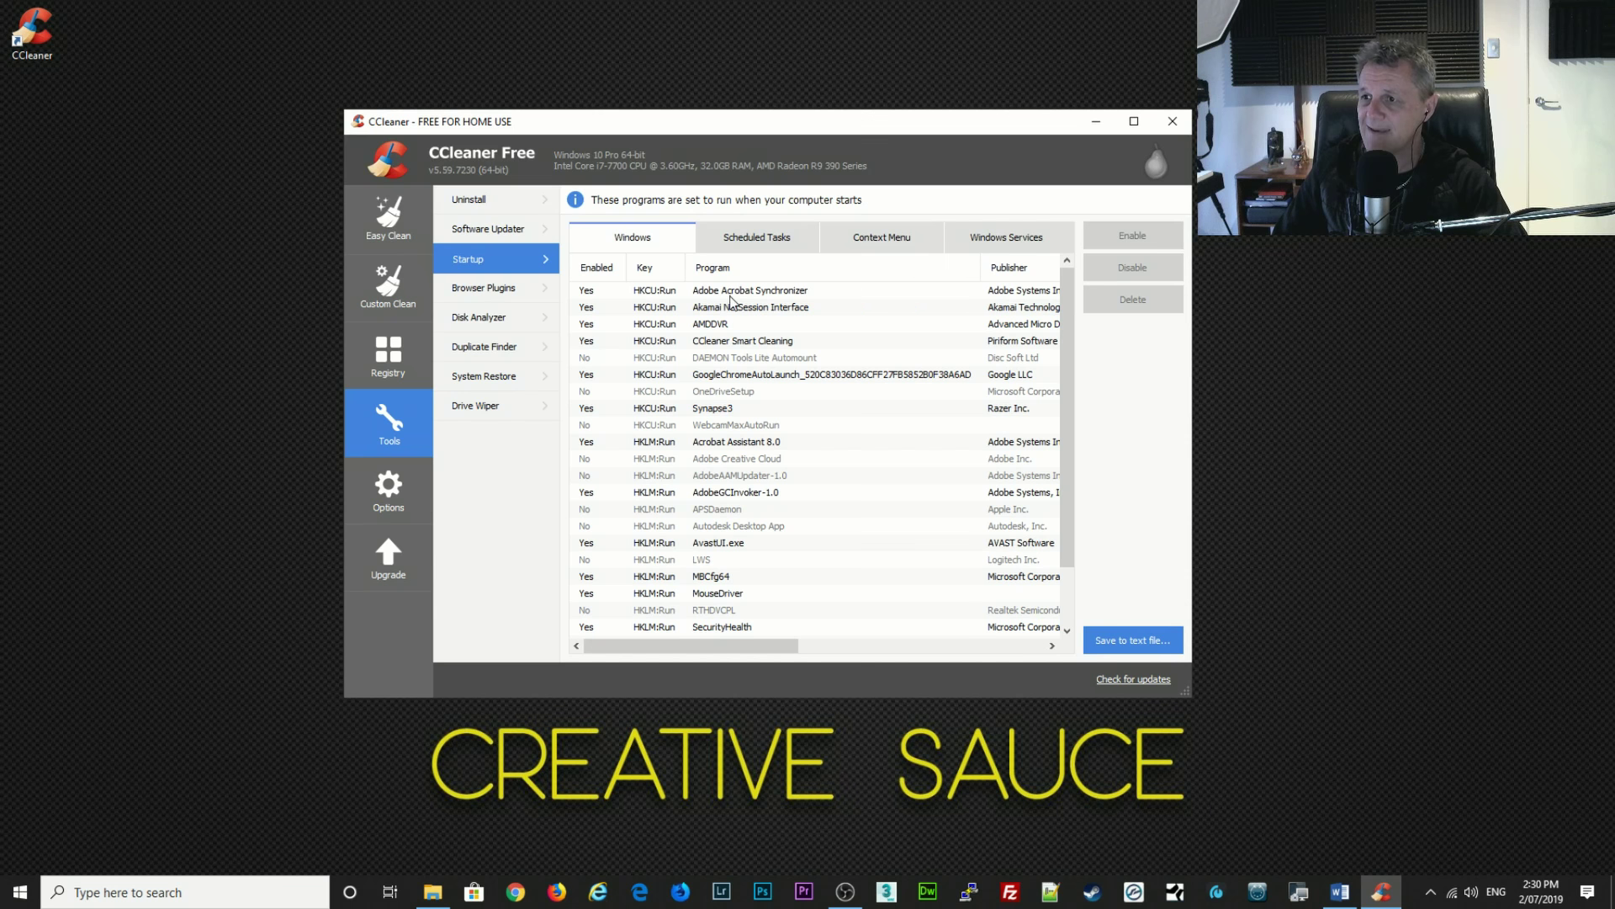
pyautogui.scroll(-2, 763, 352)
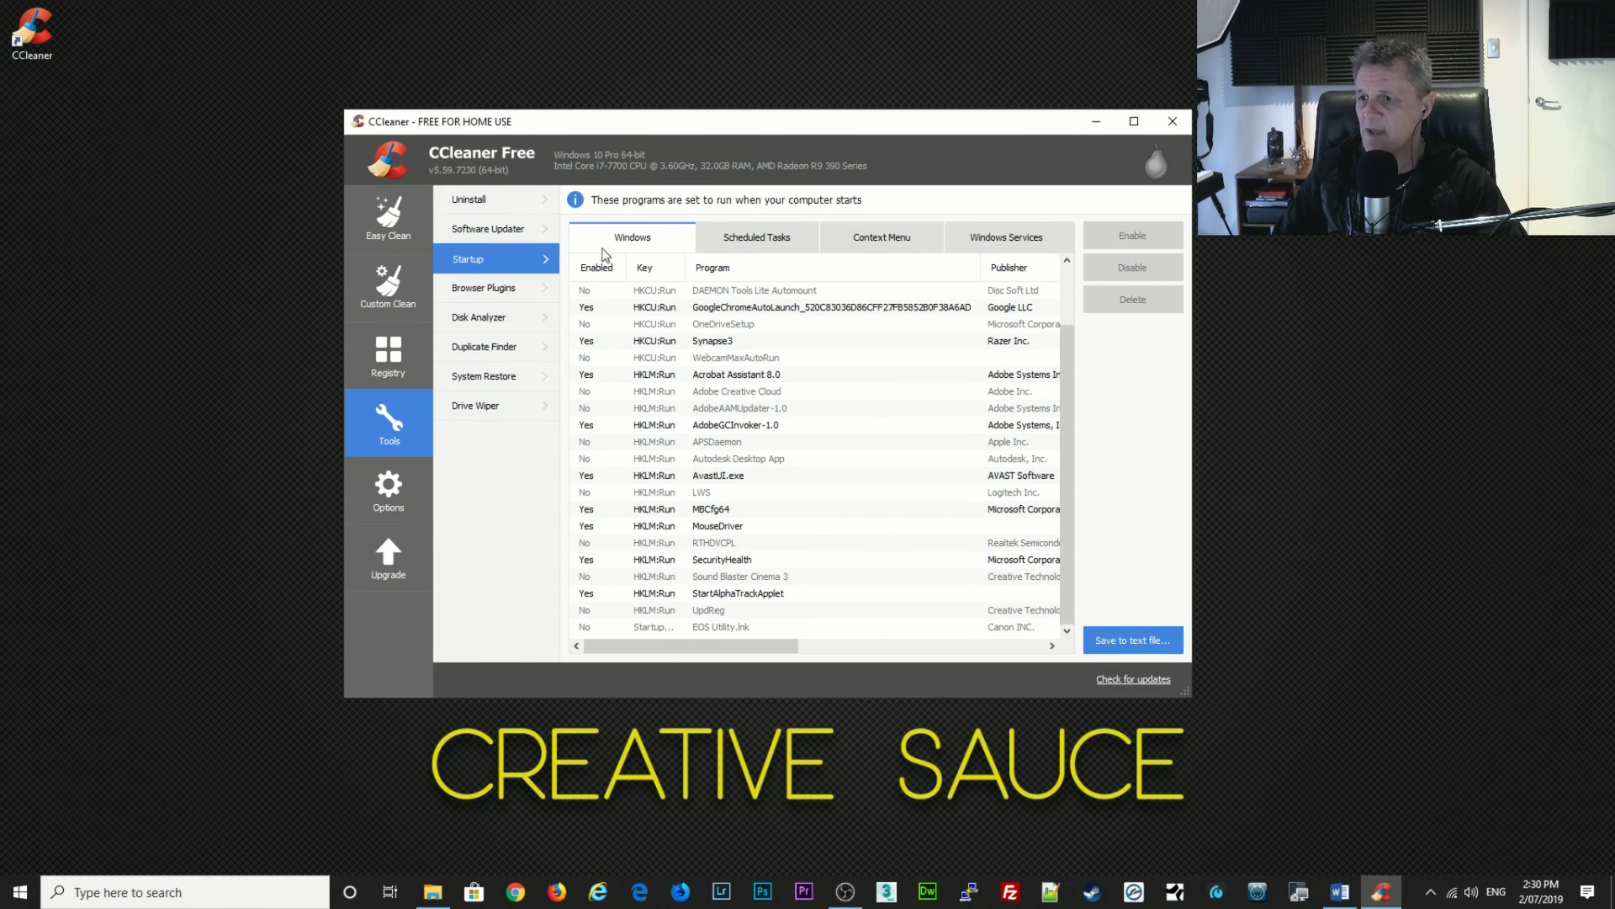
# Disable the StartAlphaTrackApplet program from running at Windows startup.
pyautogui.click(751, 595)
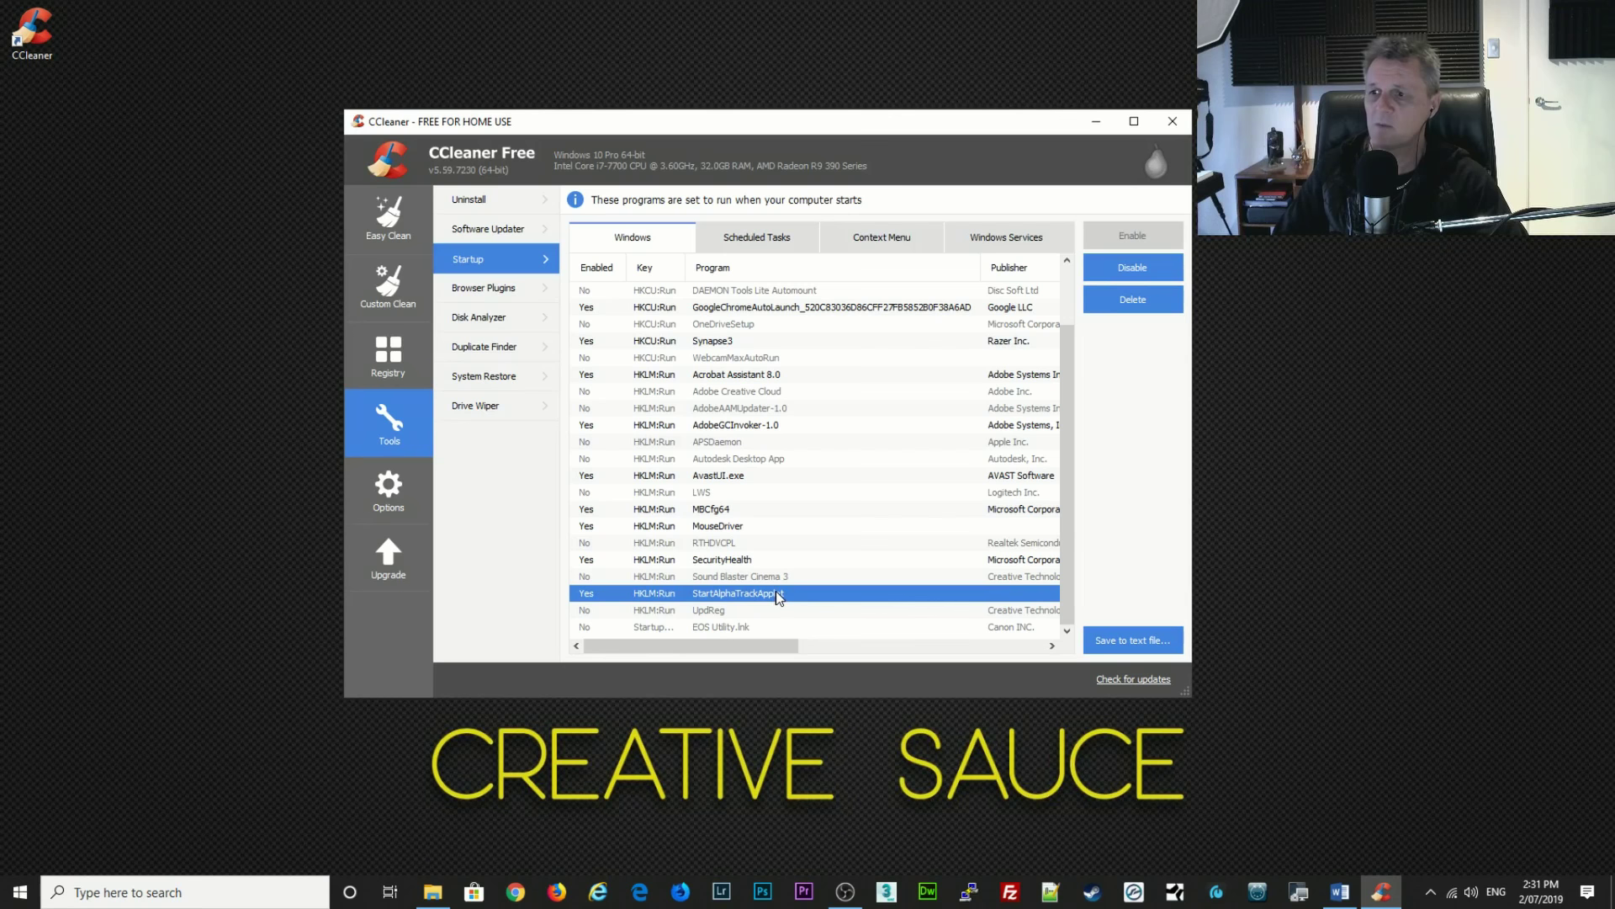
pyautogui.click(1156, 269)
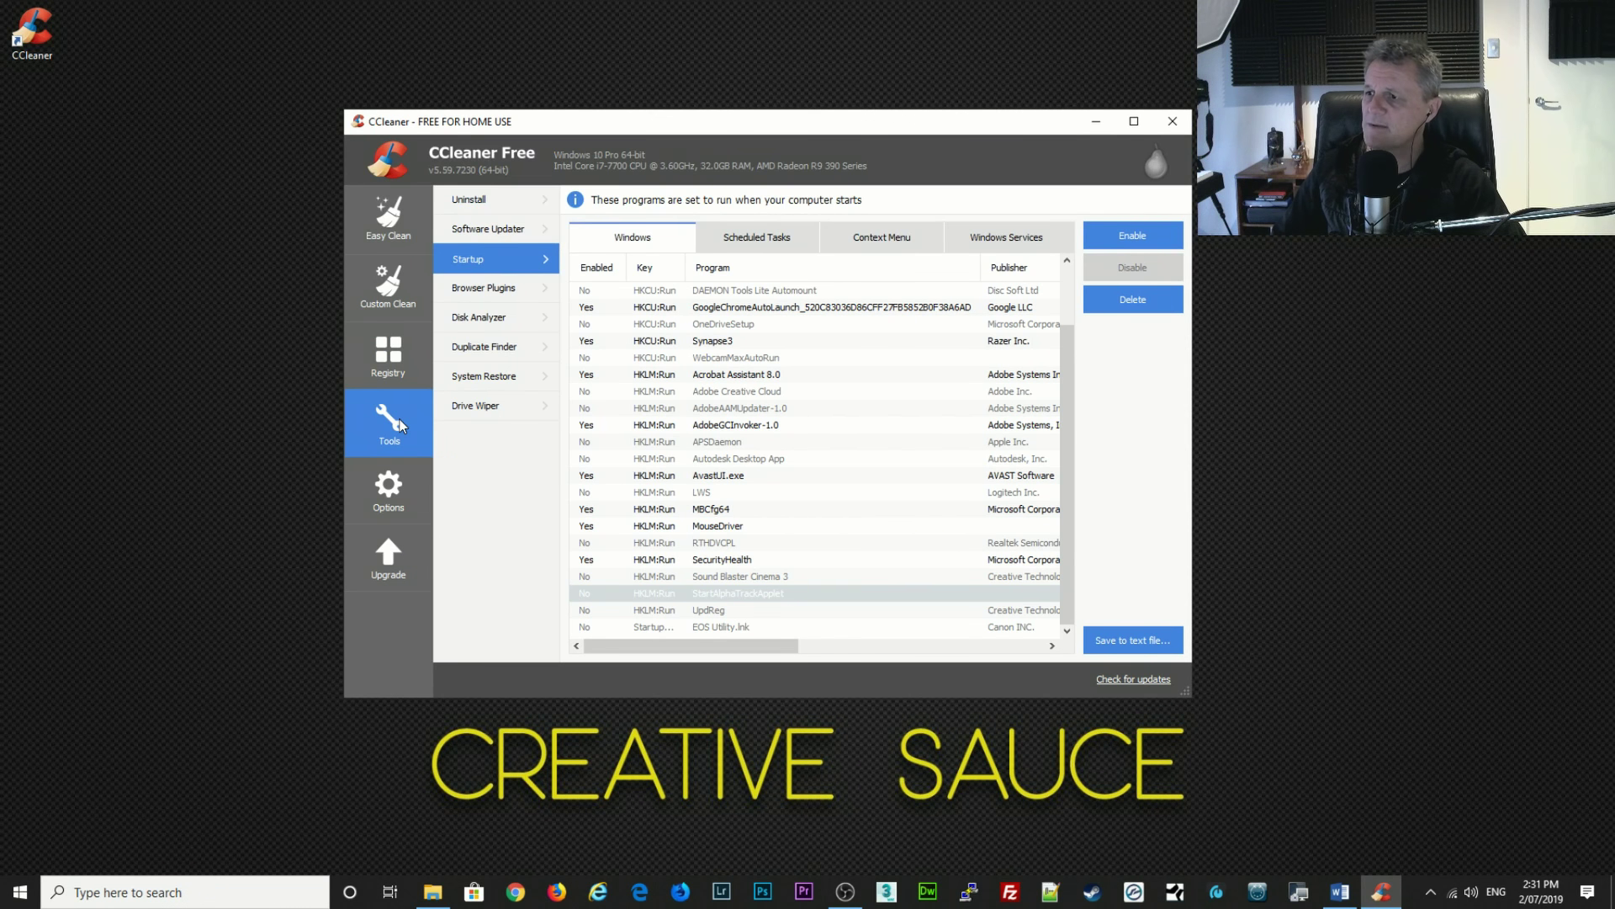
# Analyze the system with Custom Clean and run the cleaner on the selected files, leaving Google Chrome open.
pyautogui.click(392, 291)
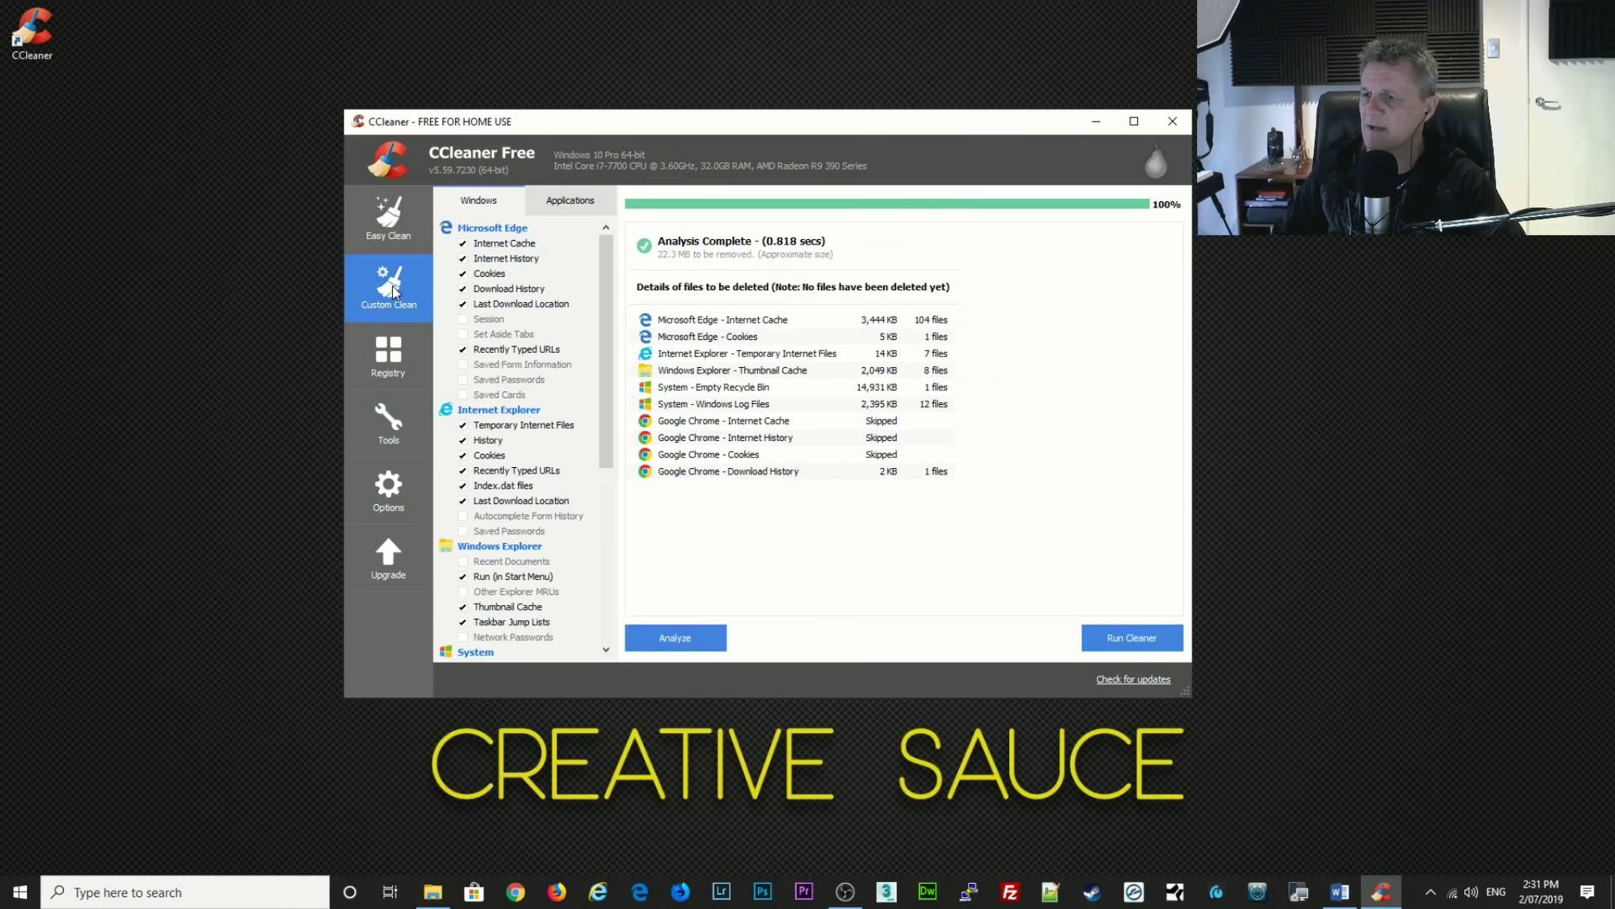
pyautogui.click(674, 637)
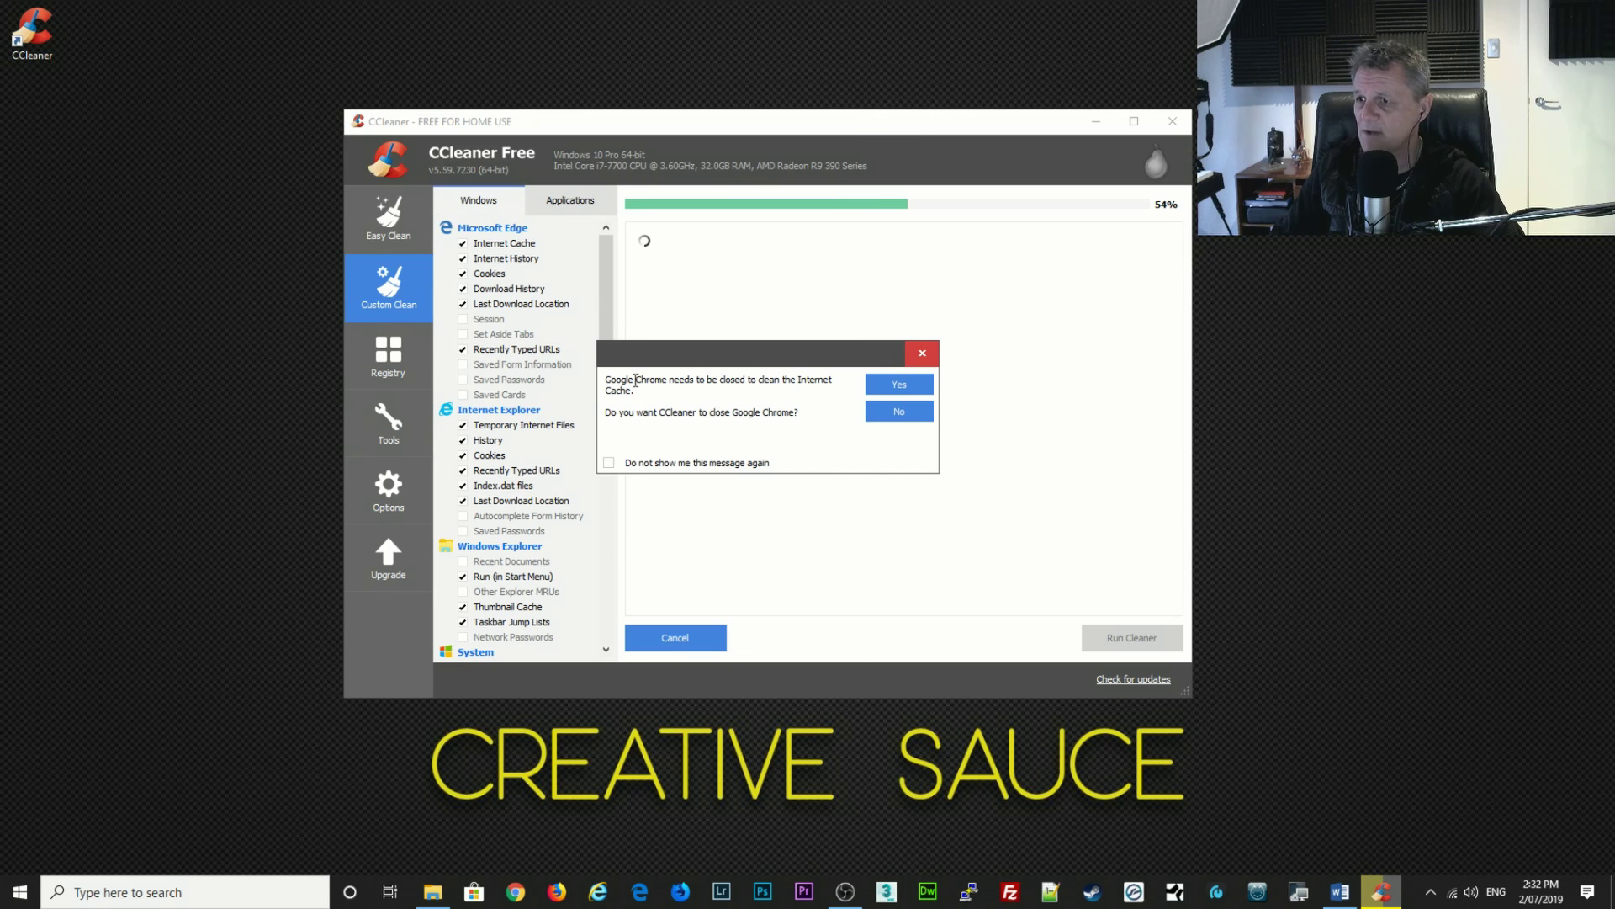
pyautogui.click(899, 413)
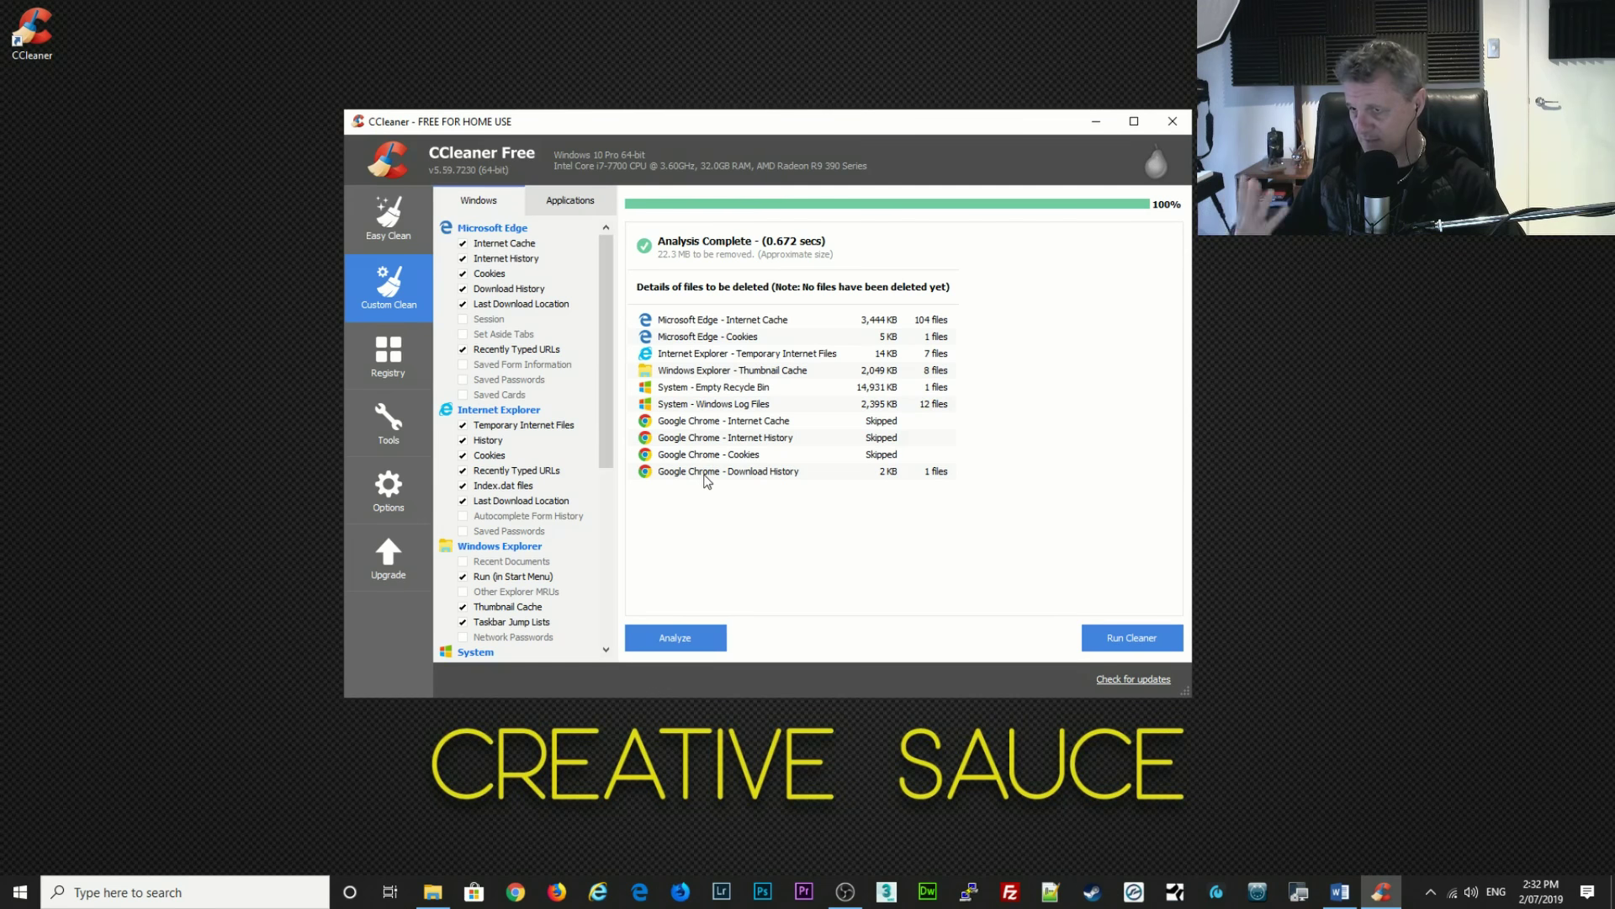
pyautogui.click(1128, 636)
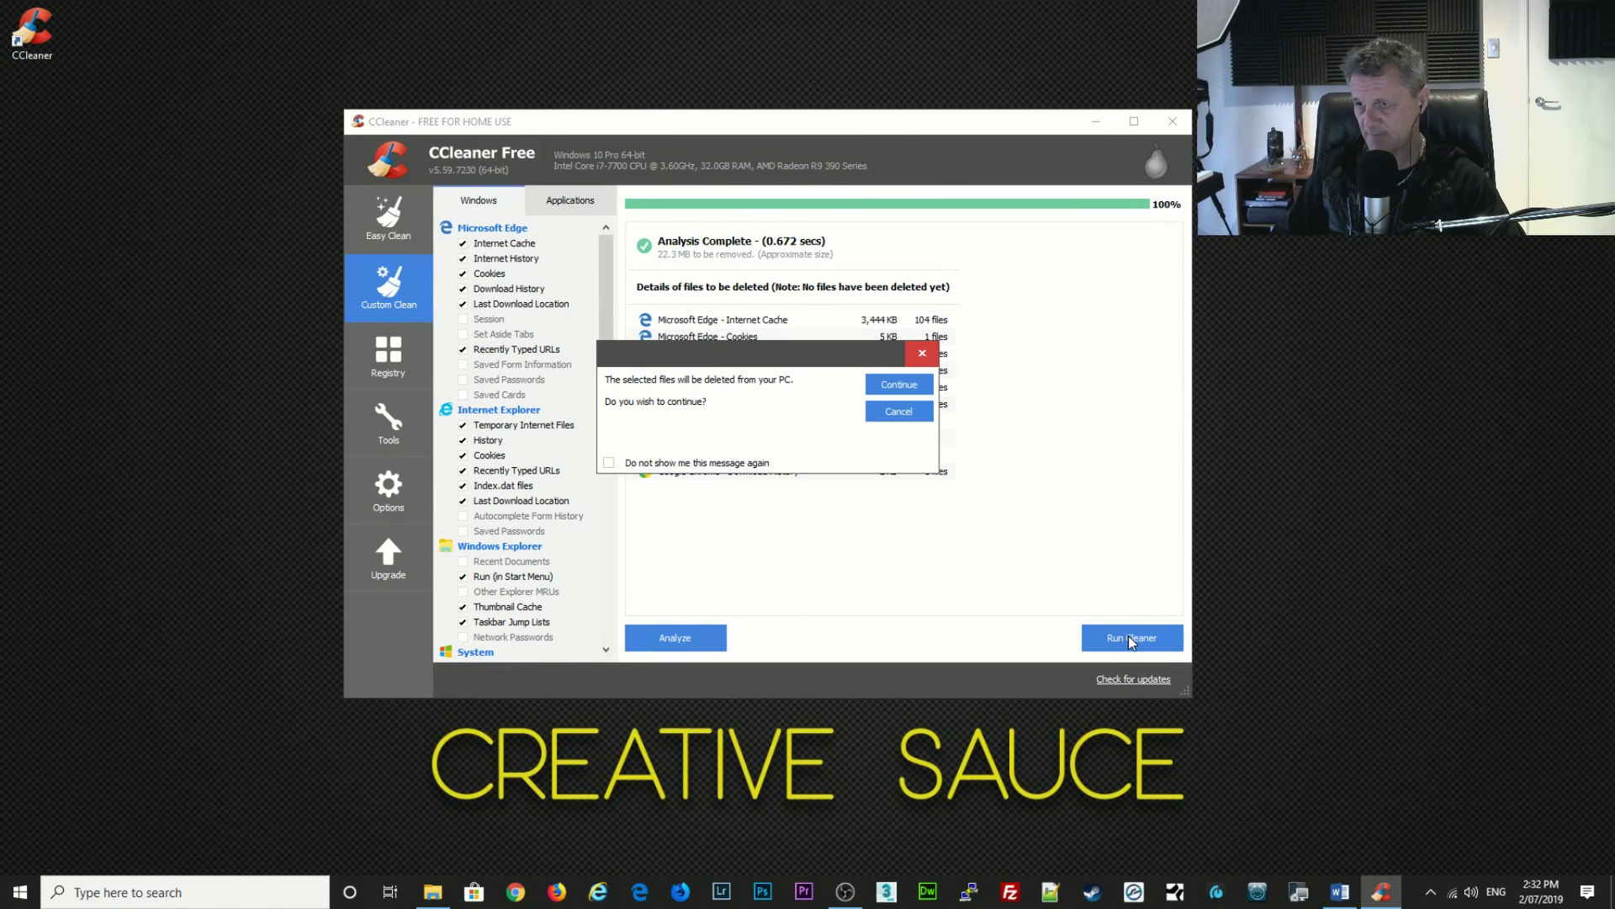
pyautogui.click(900, 387)
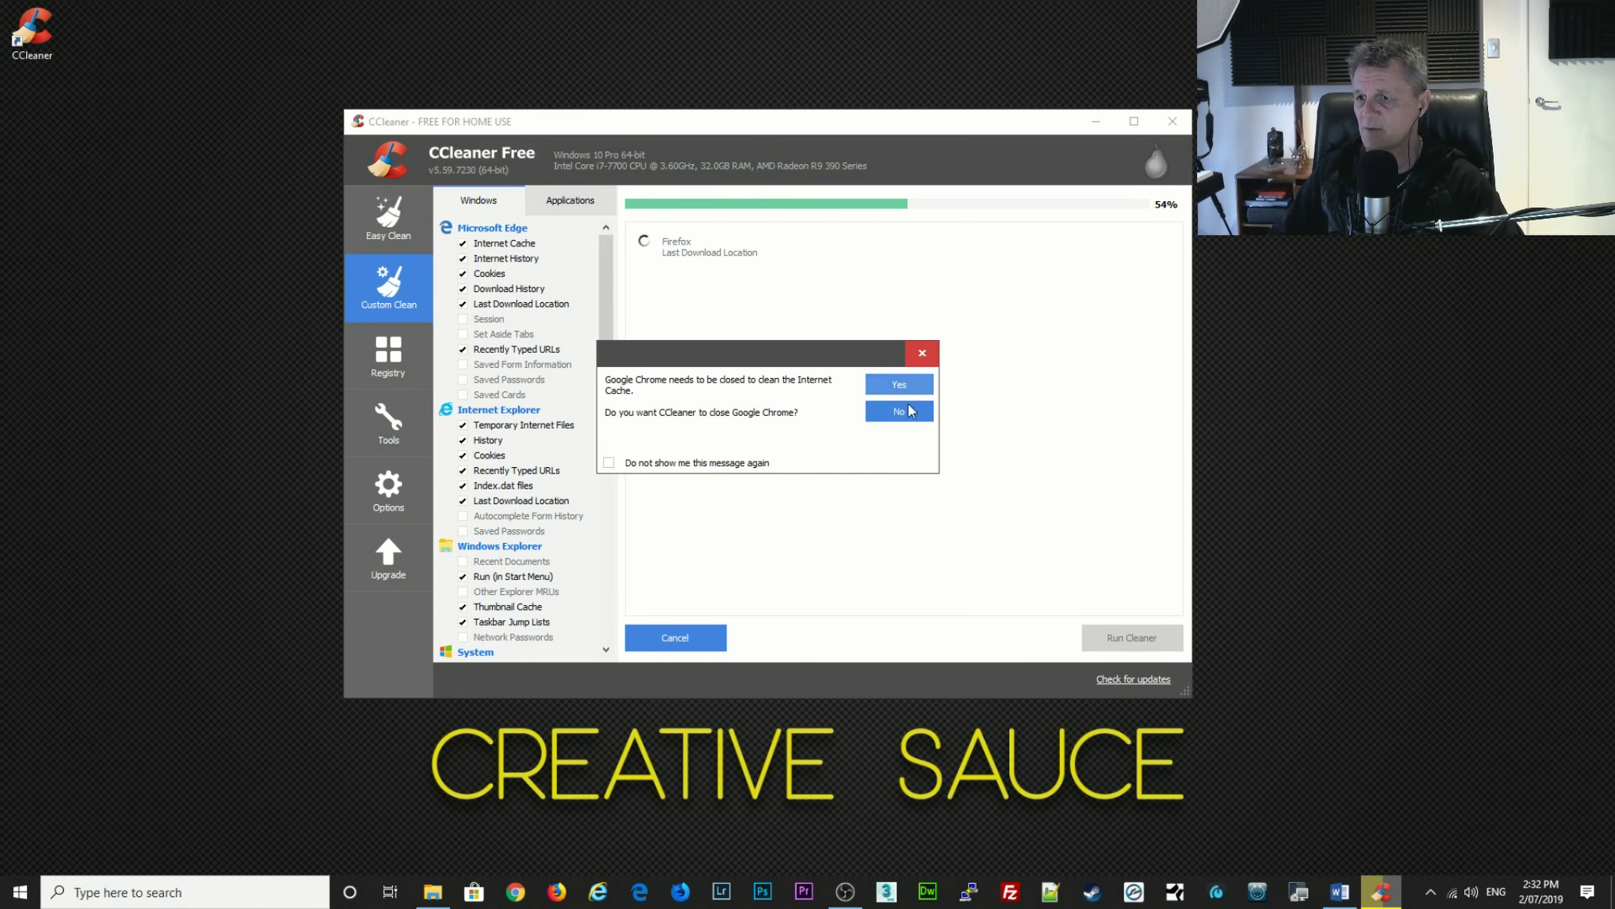
pyautogui.click(897, 412)
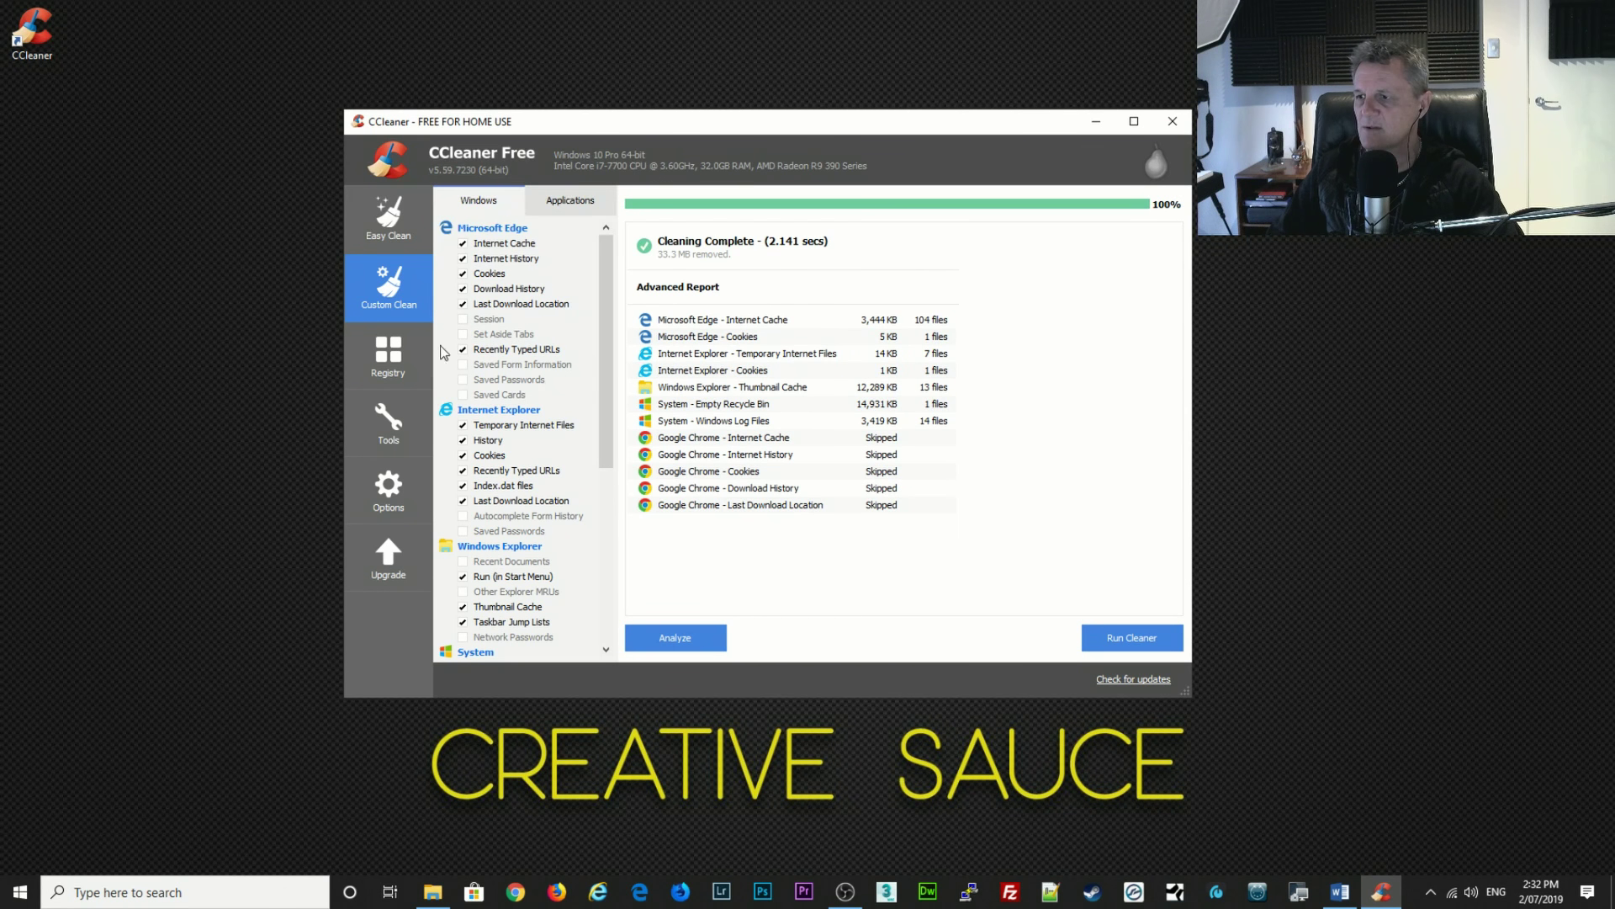
# Scan the registry for issues with all Registry Cleaner categories enabled and look over the list.
pyautogui.click(392, 350)
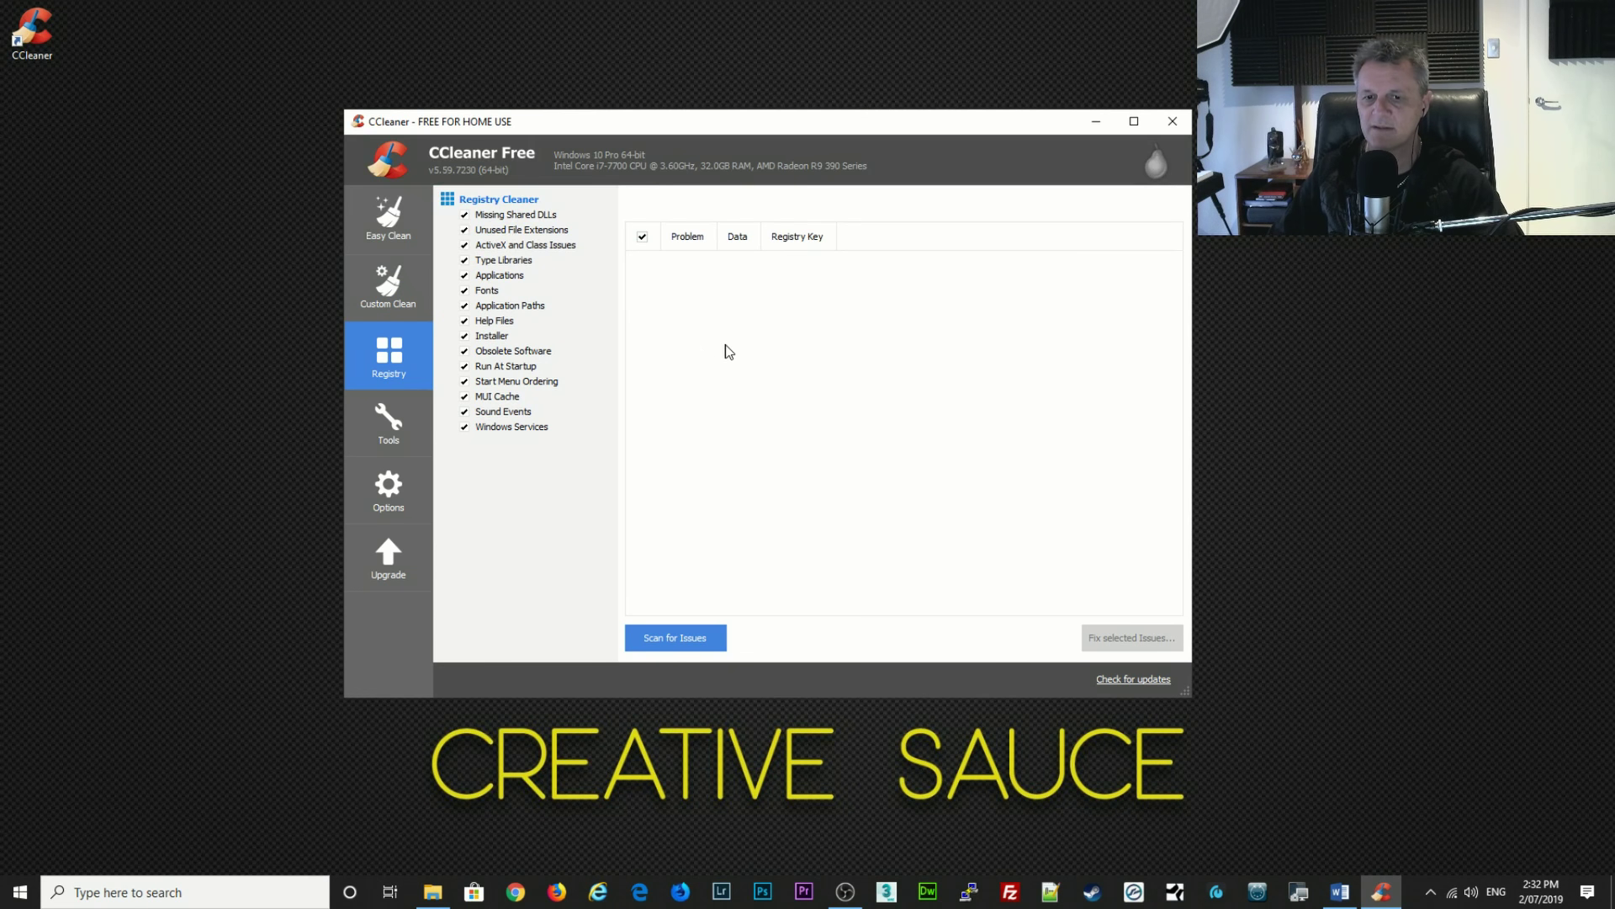
pyautogui.click(658, 638)
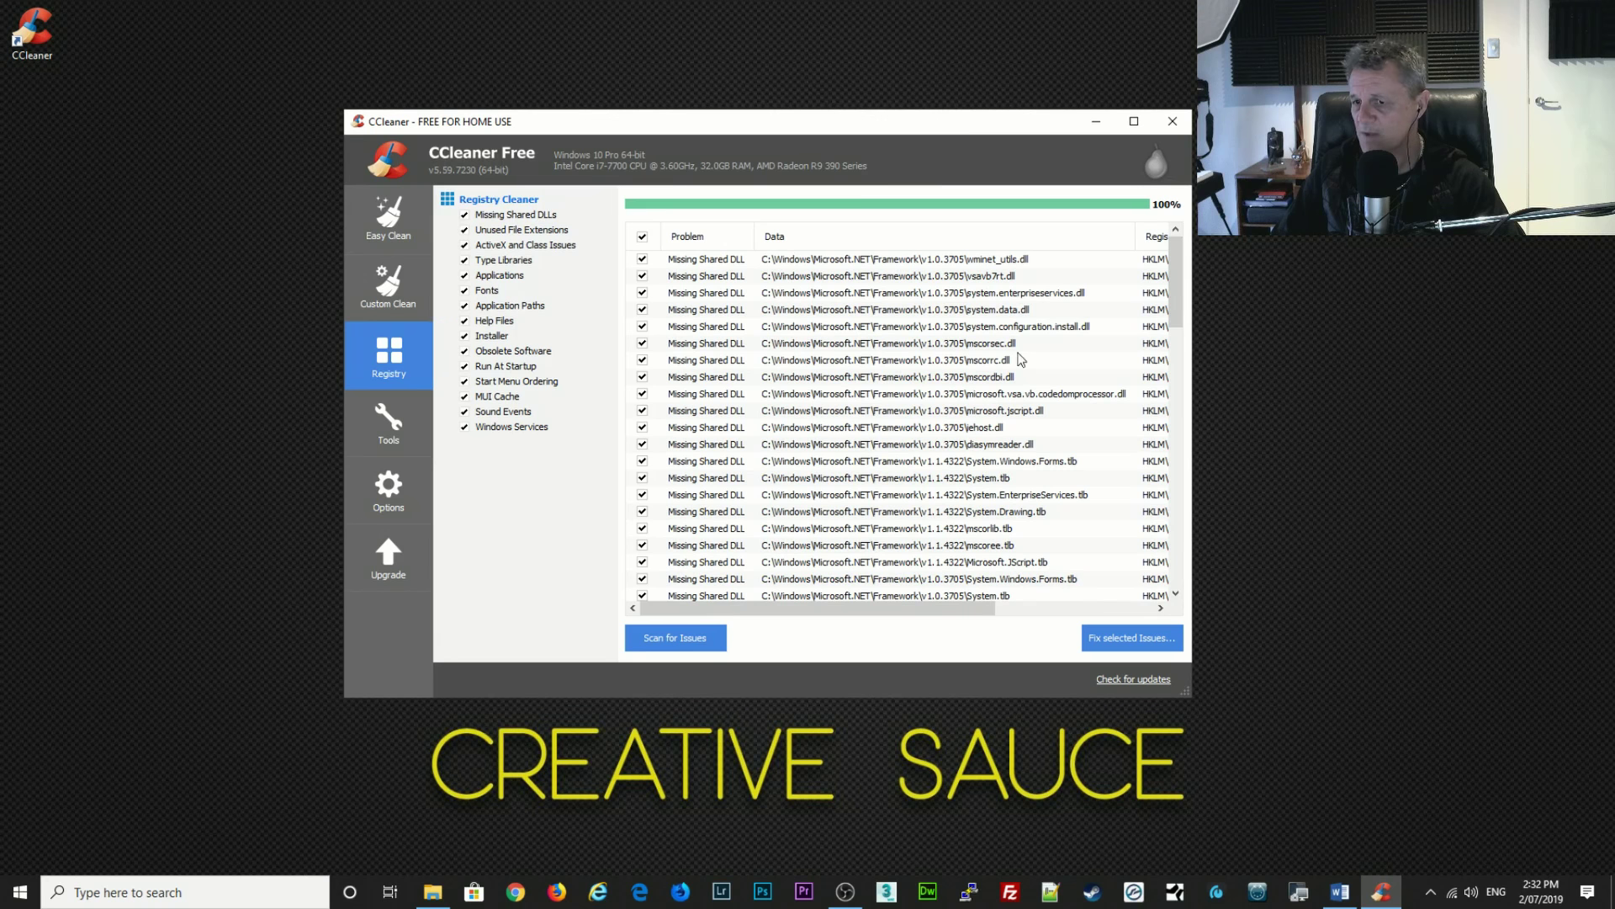
pyautogui.moveTo(1174, 314)
pyautogui.mouseDown()
pyautogui.moveTo(1170, 539)
pyautogui.moveTo(1198, 305)
pyautogui.mouseUp()
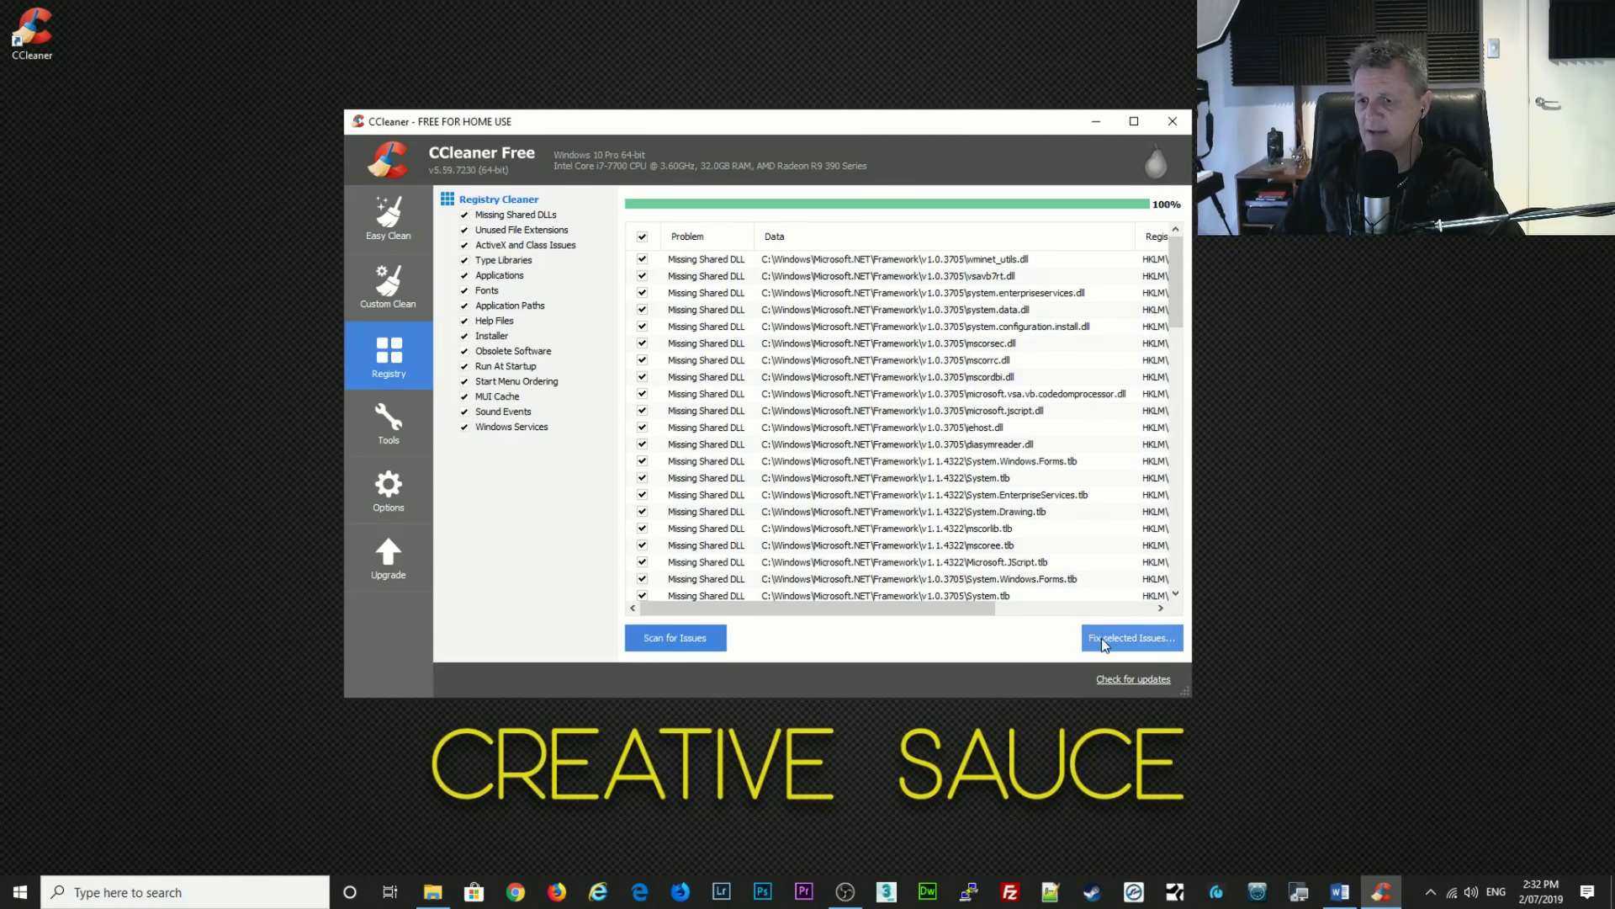
# Fix all selected registry issues after saving a registry backup as a .reg file in Documents.
pyautogui.click(1143, 637)
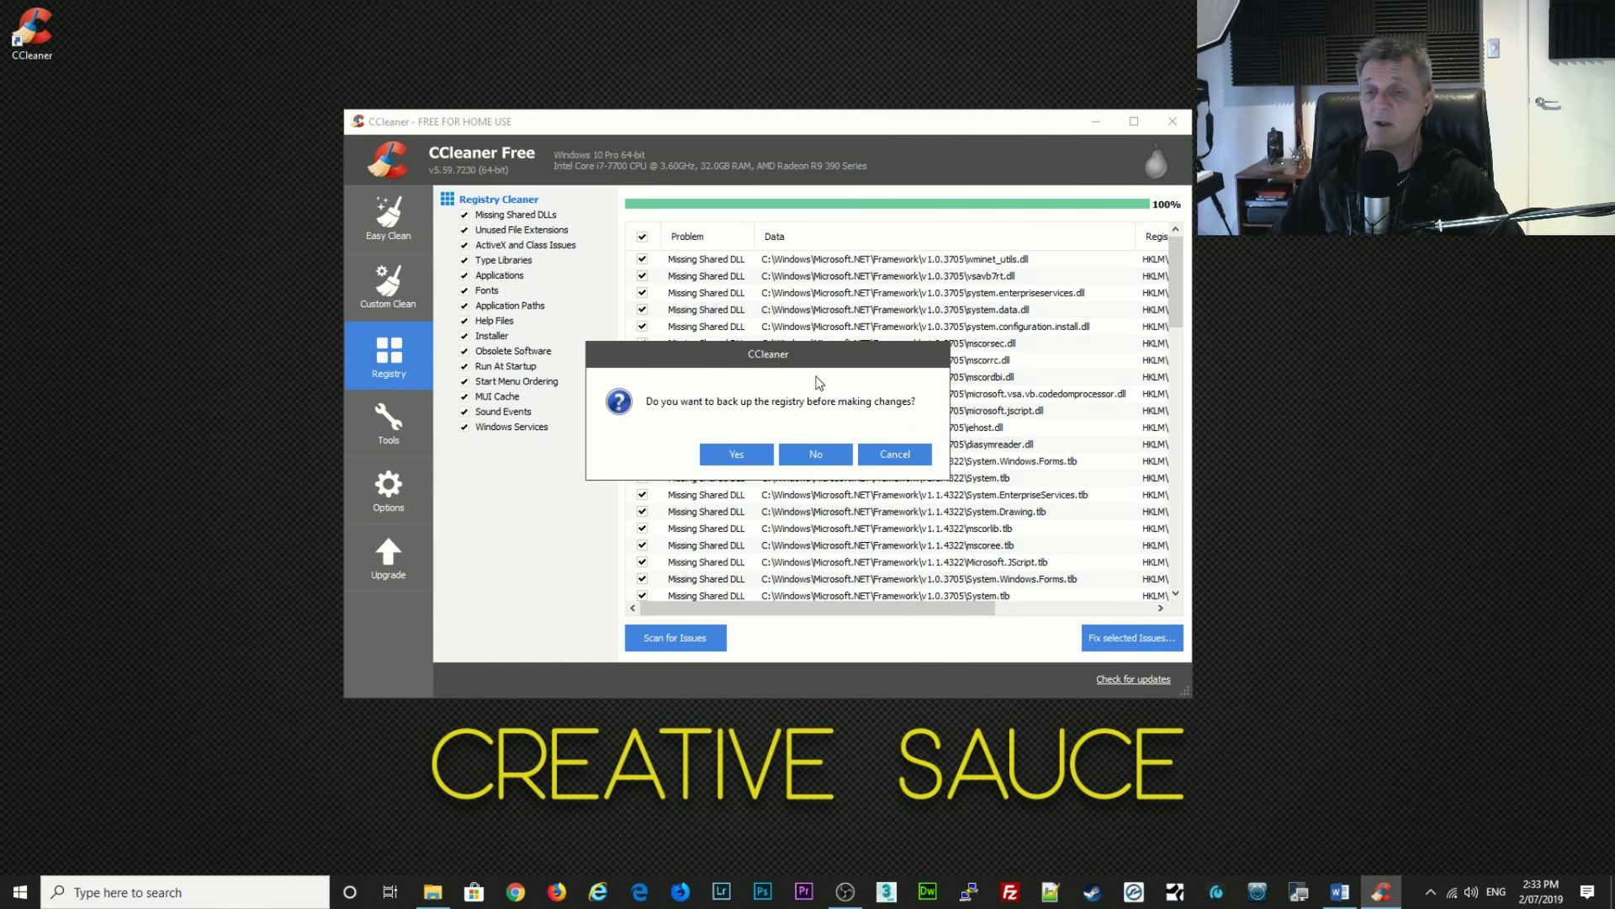
pyautogui.click(748, 456)
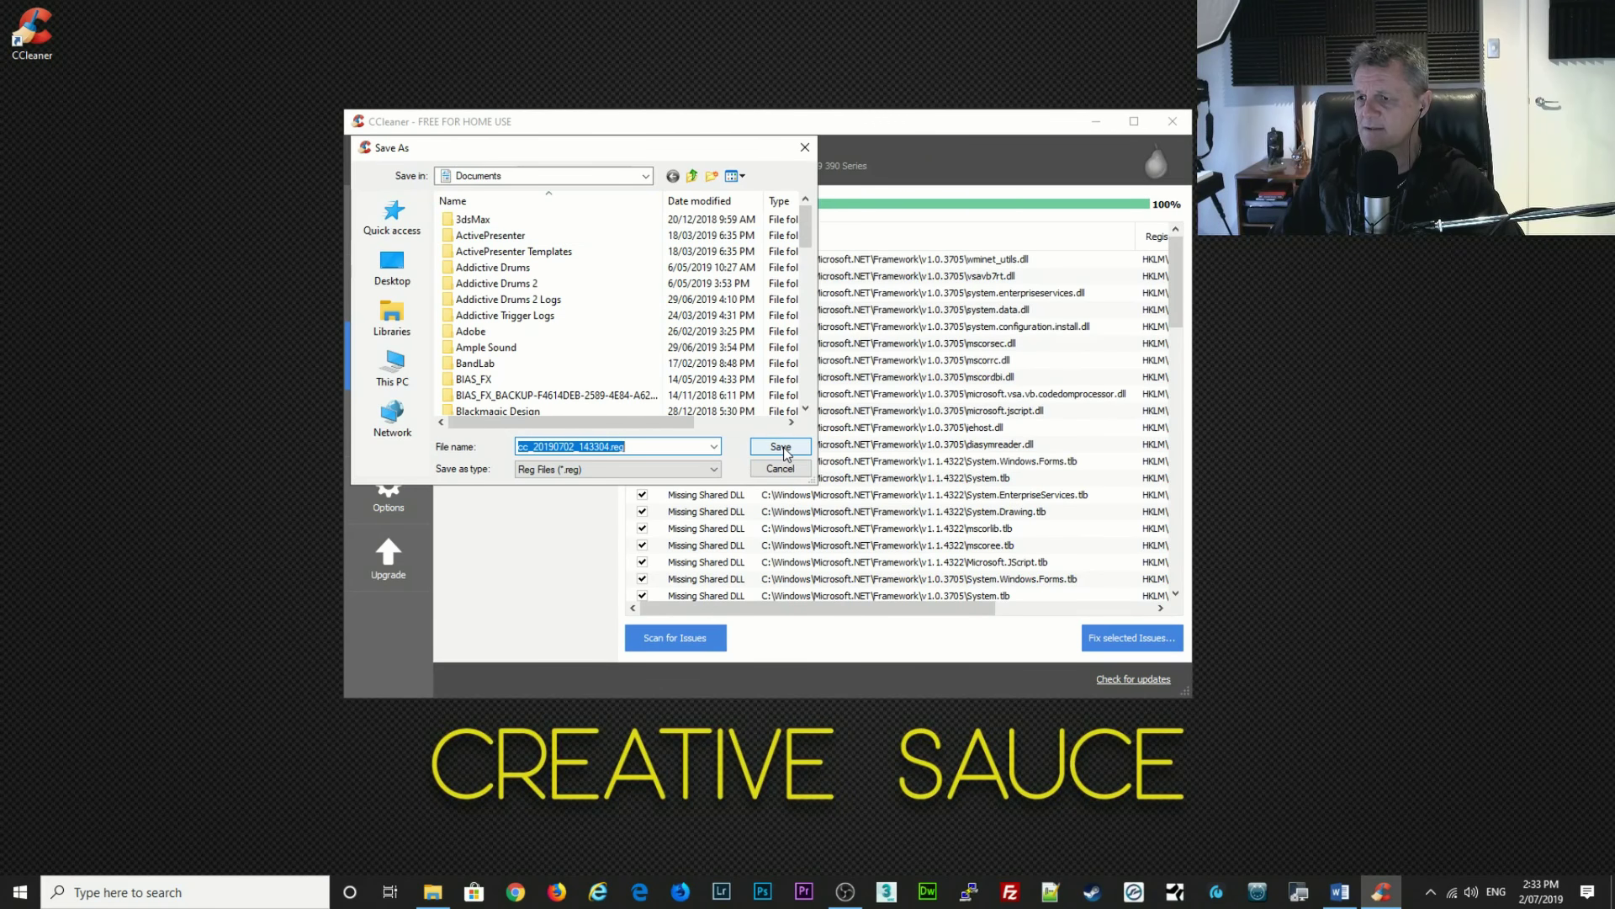
pyautogui.click(782, 448)
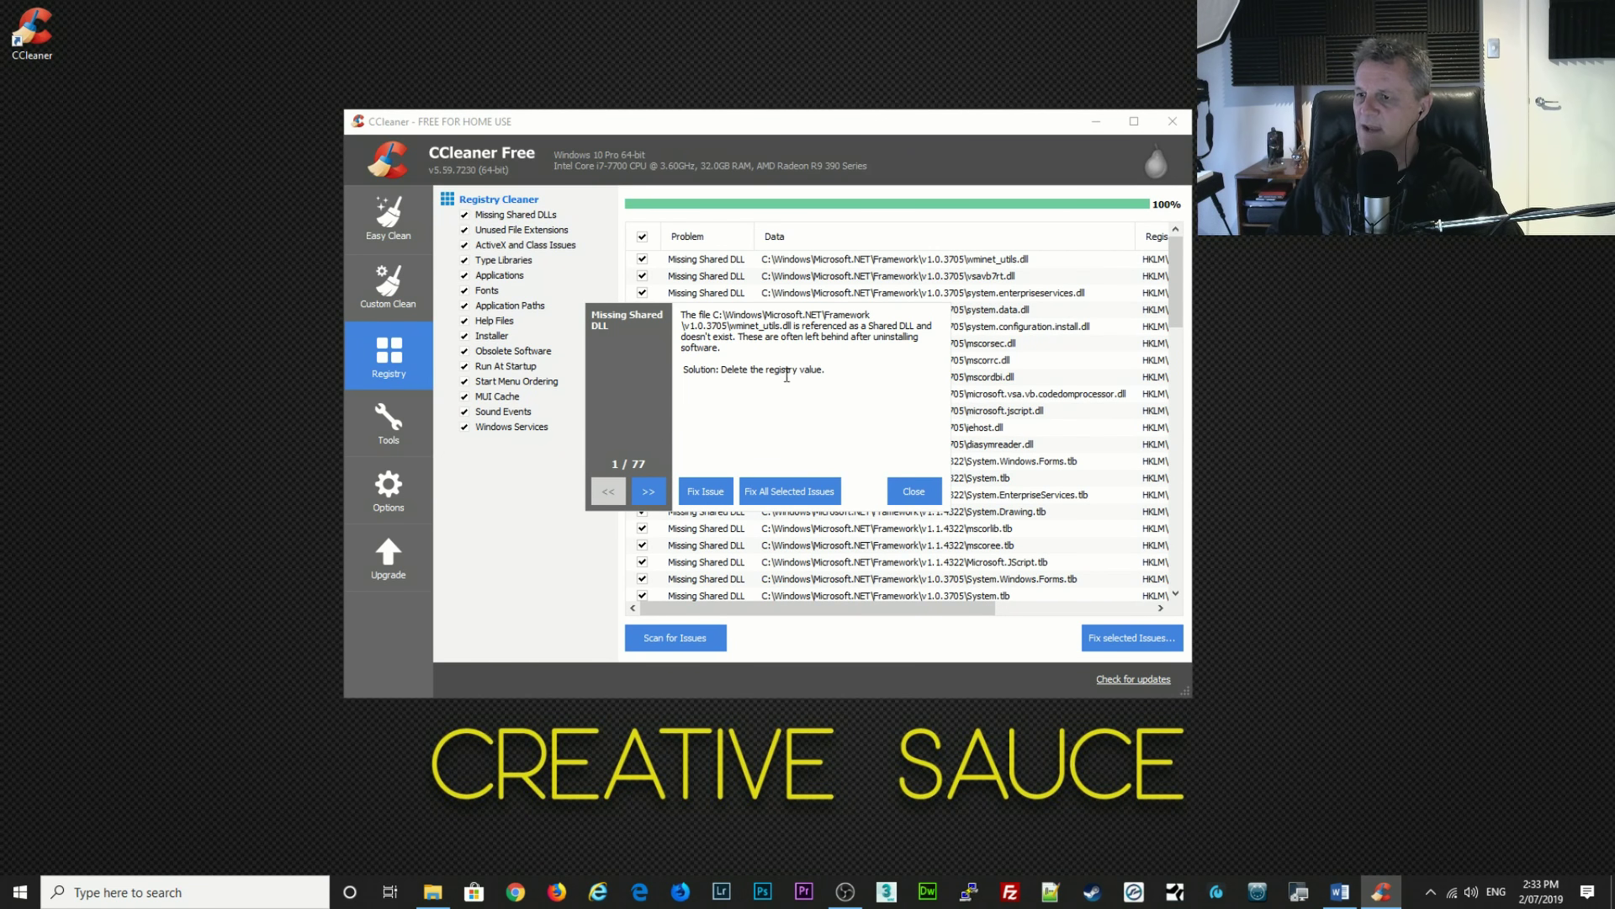
pyautogui.click(786, 488)
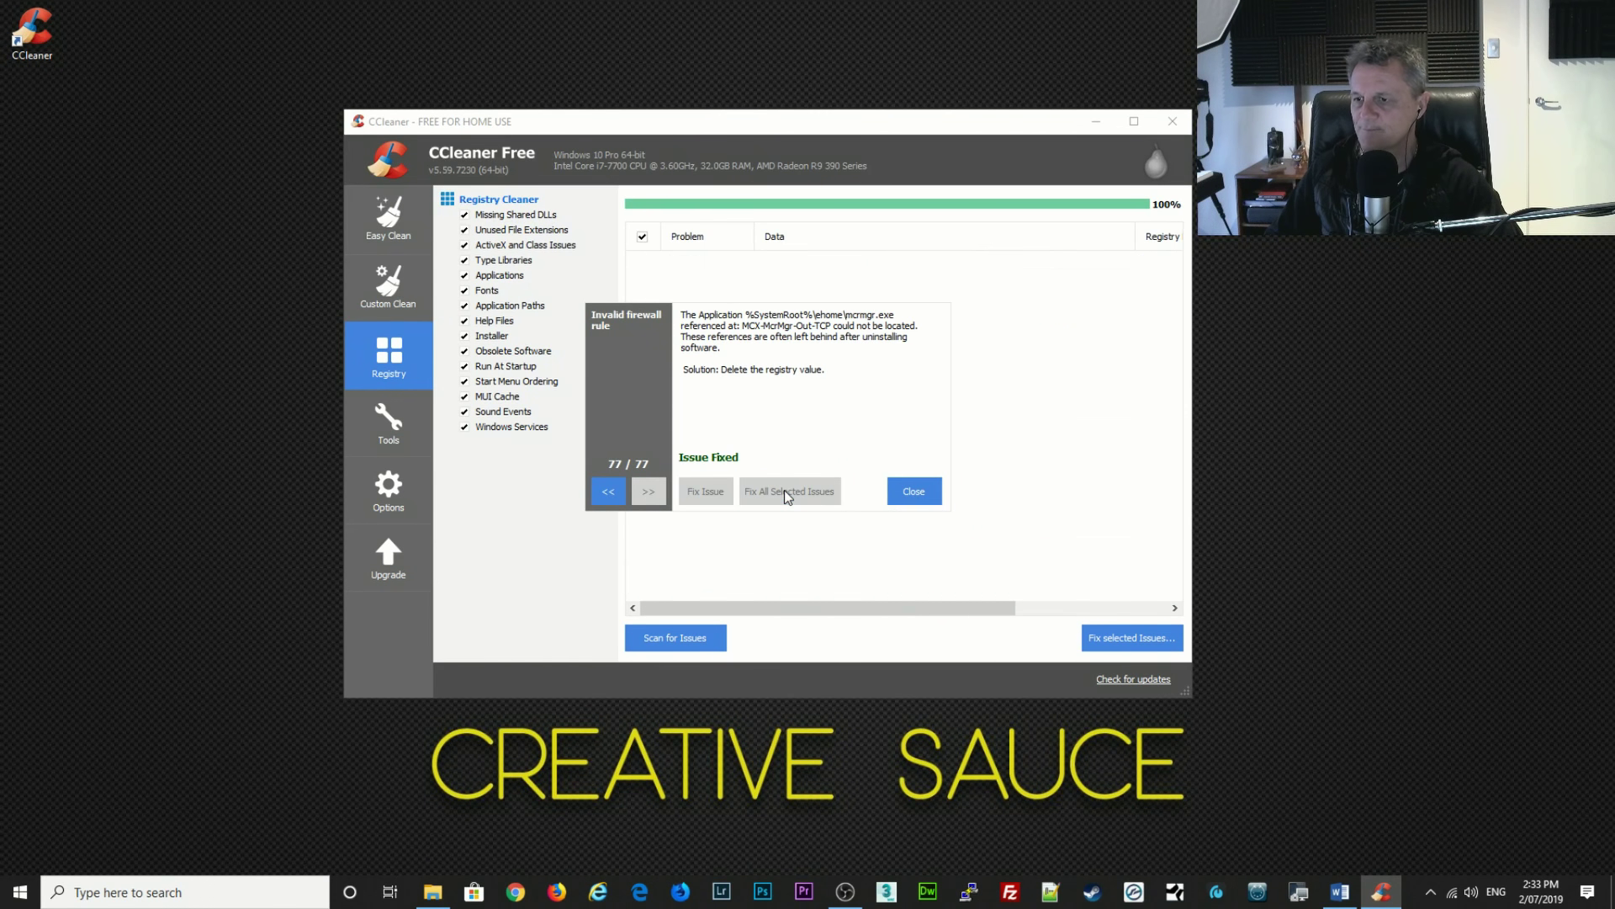
pyautogui.click(912, 491)
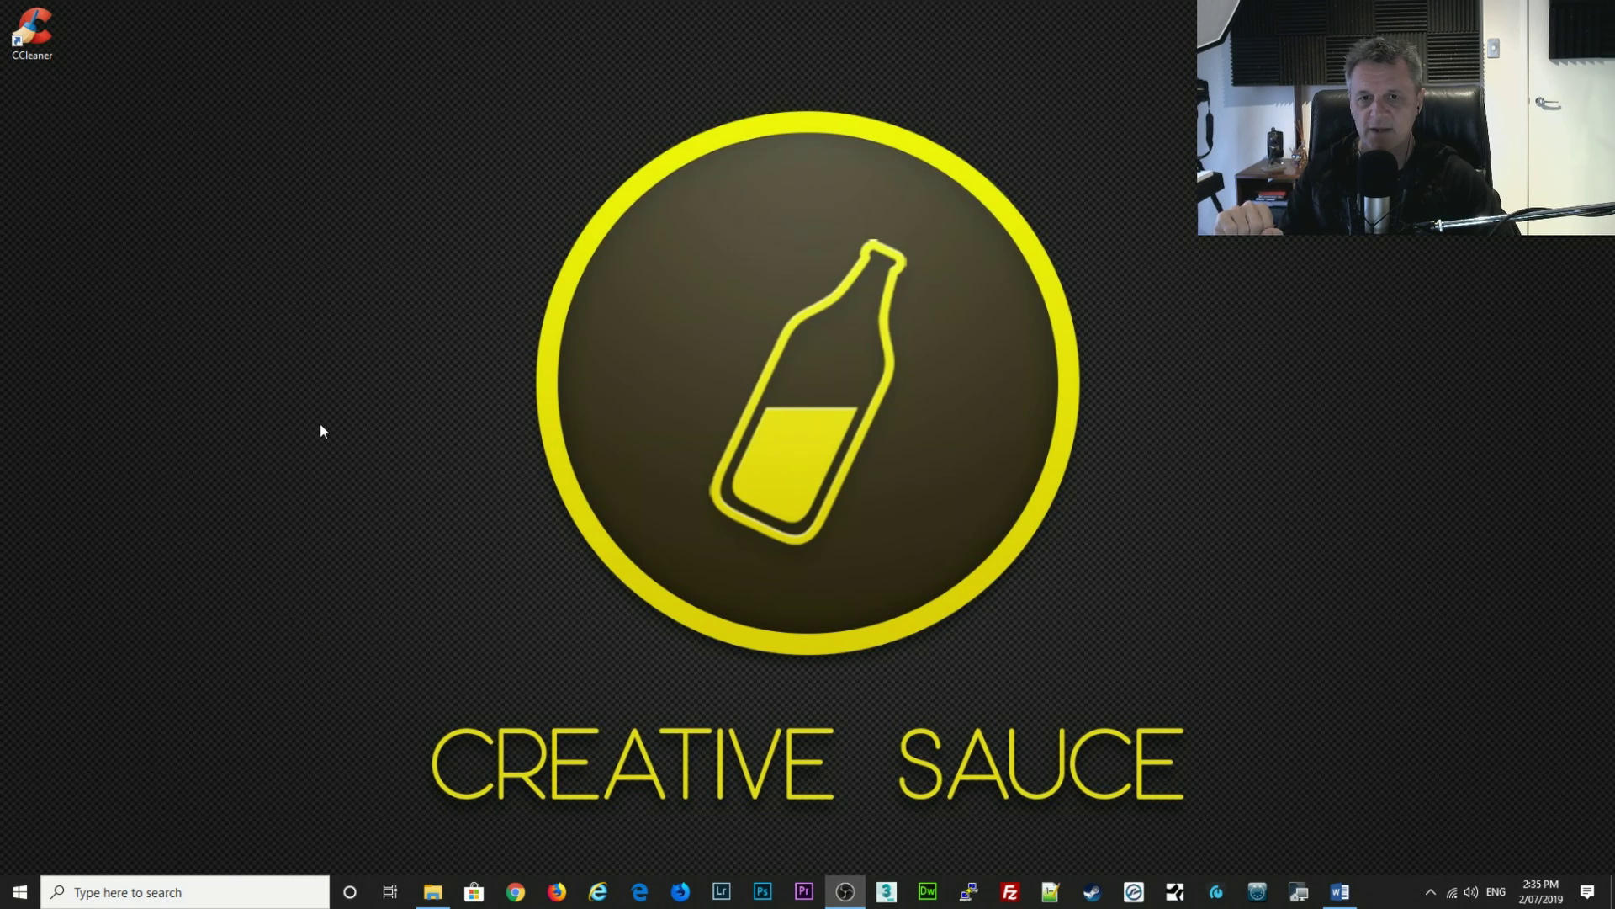
# Open Device Manager and check the write-caching policy in the properties of the INTEL SSDPEKKW512G7 disk drive.
pyautogui.rightClick(21, 899)
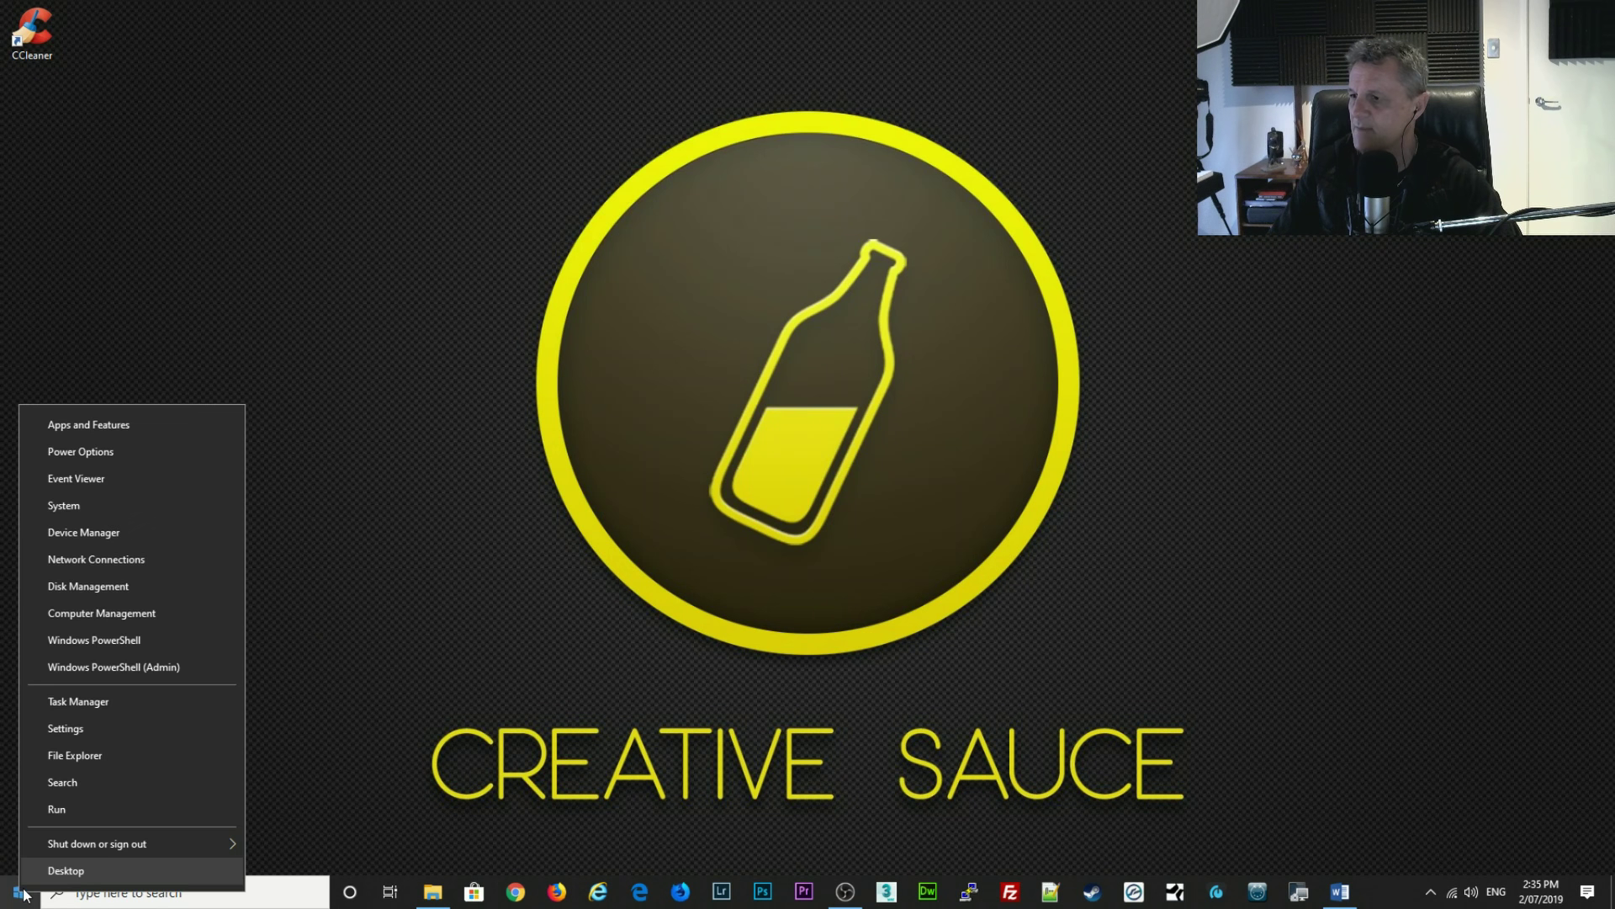
pyautogui.click(101, 533)
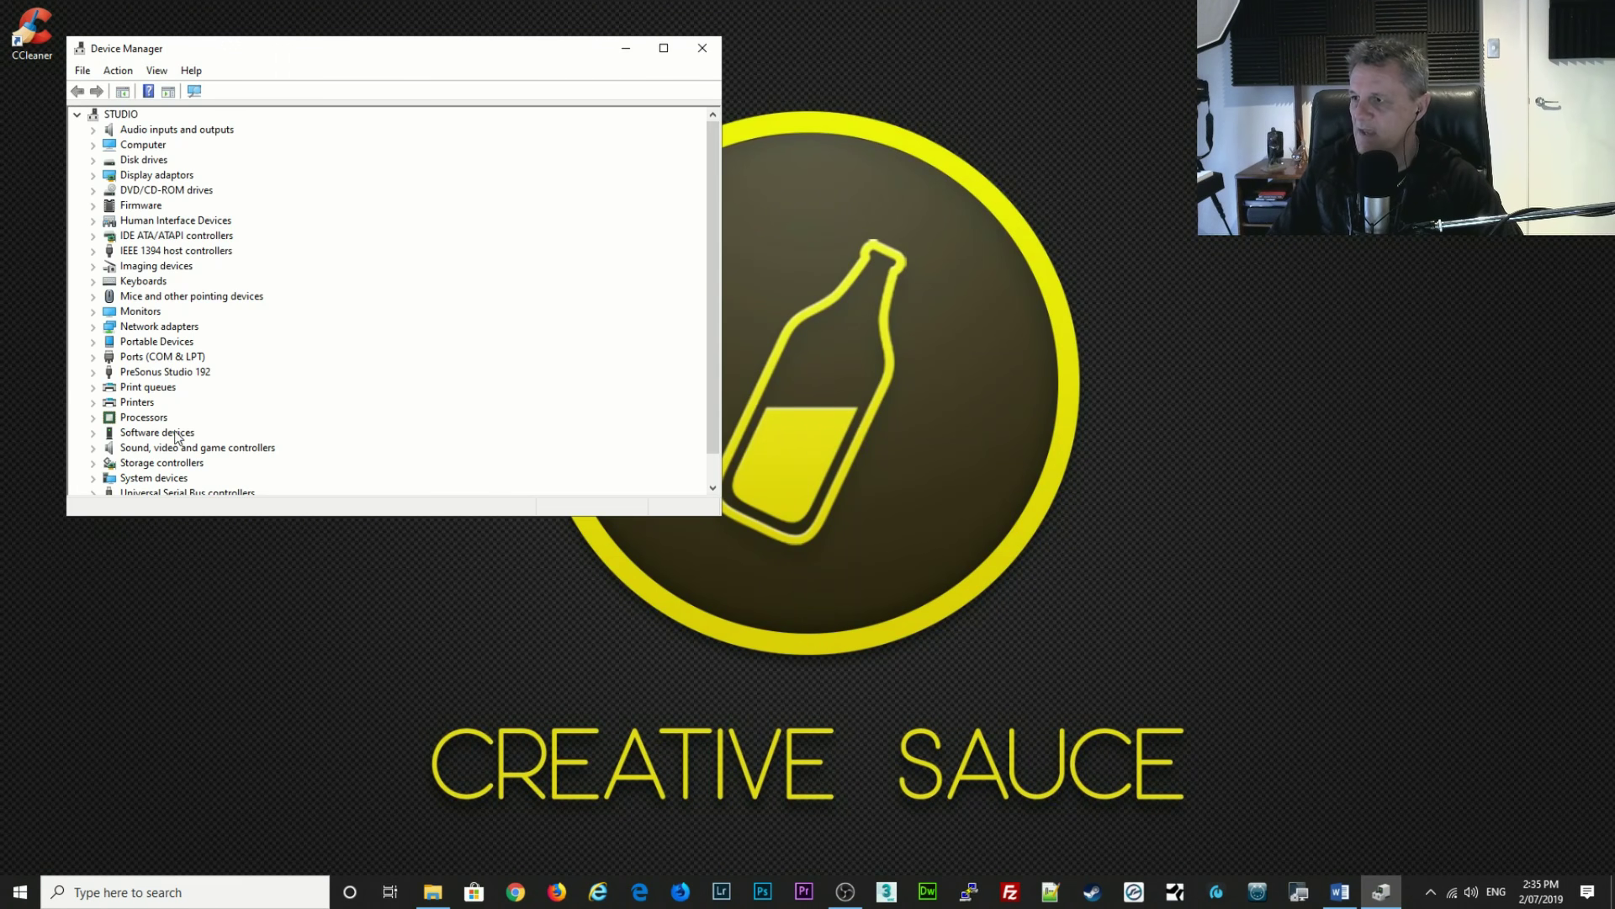
pyautogui.click(93, 161)
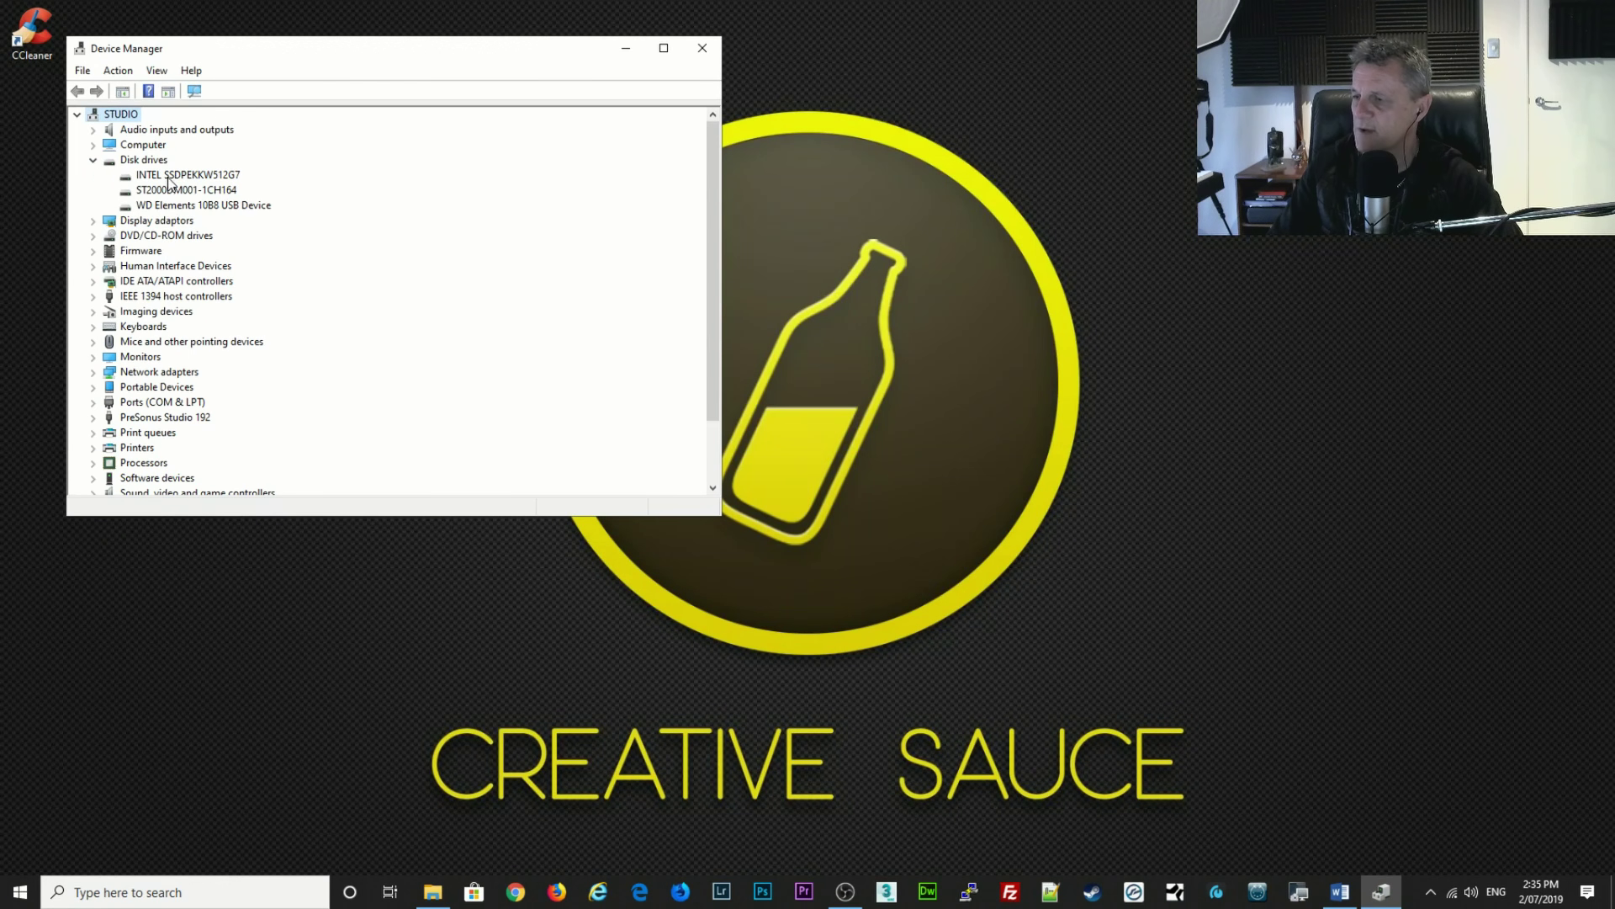
pyautogui.moveTo(226, 53); pyautogui.dragTo(632, 140)
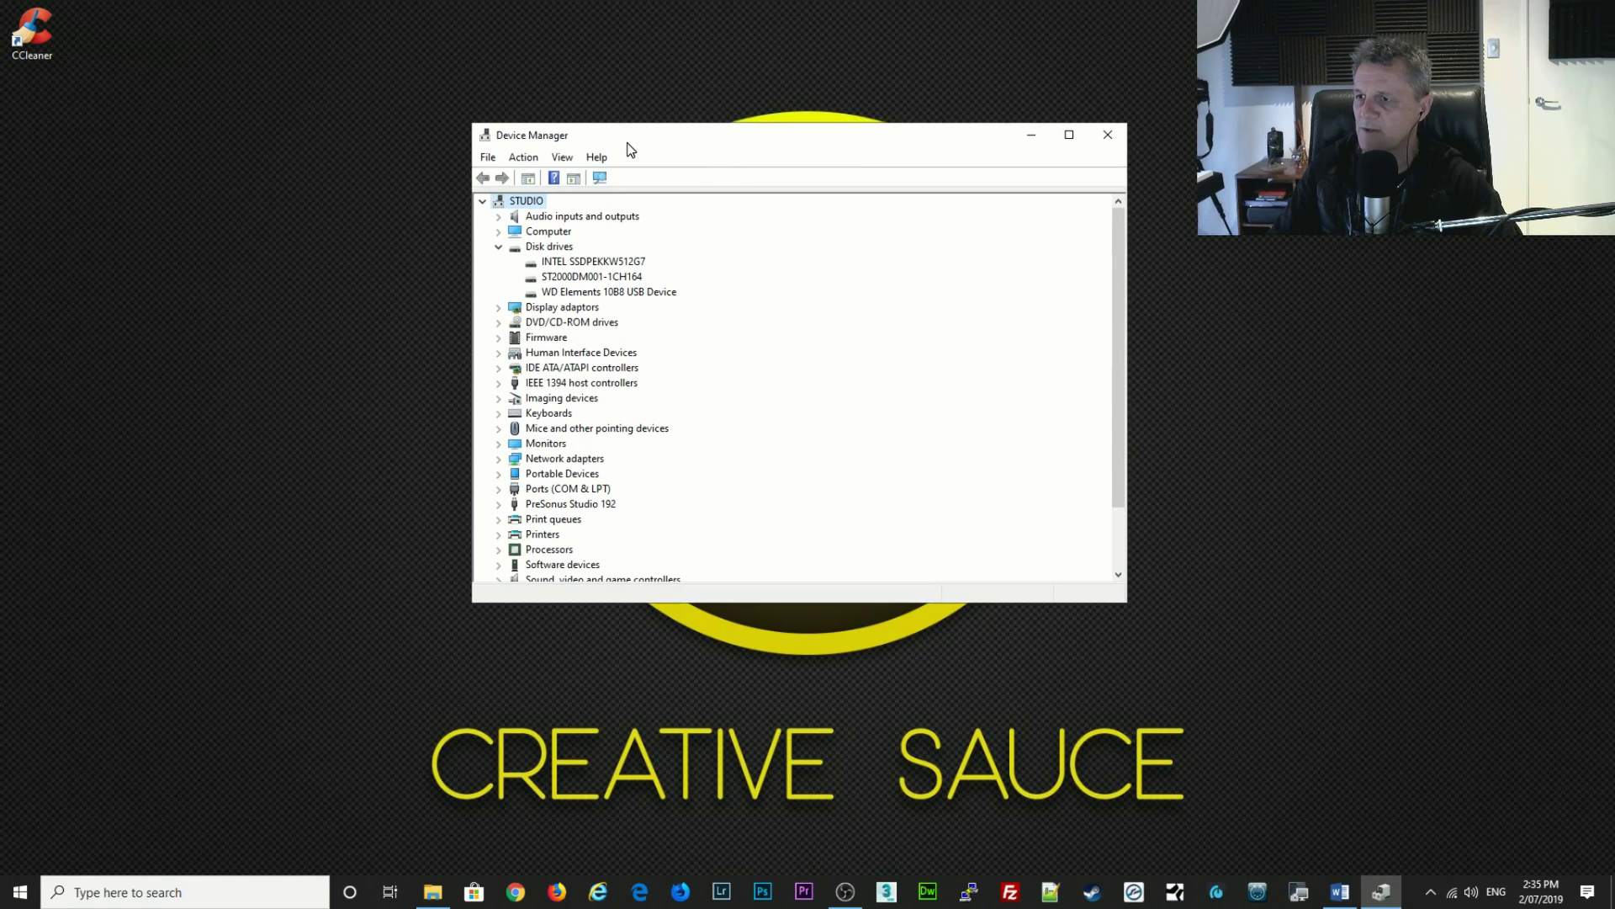
pyautogui.click(572, 263)
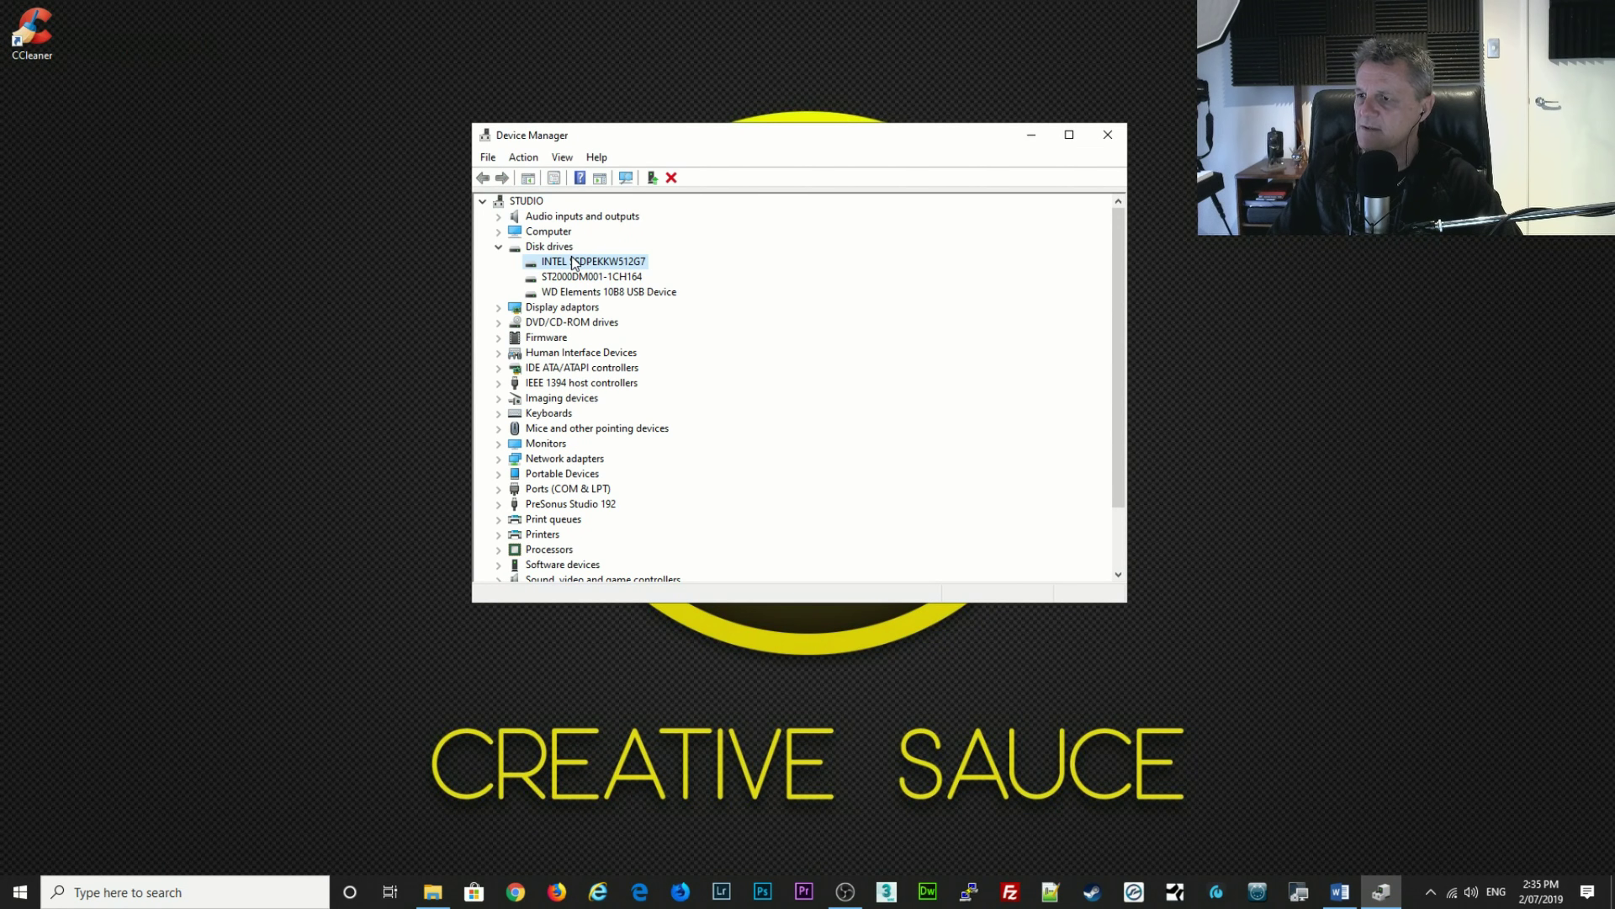
pyautogui.rightClick(573, 264)
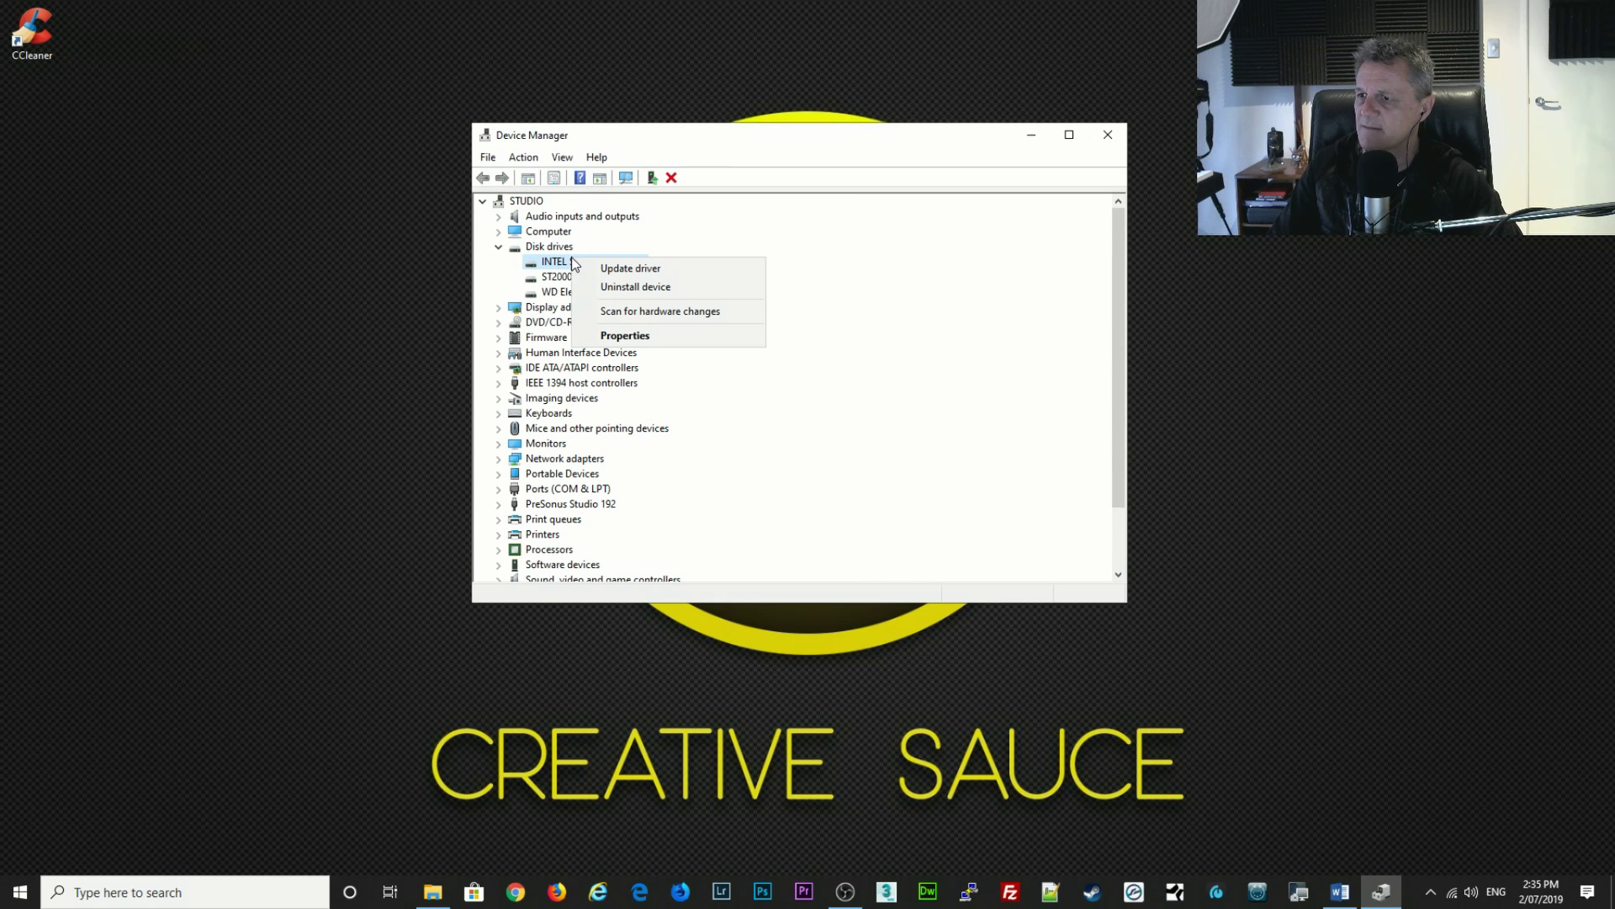
pyautogui.click(618, 336)
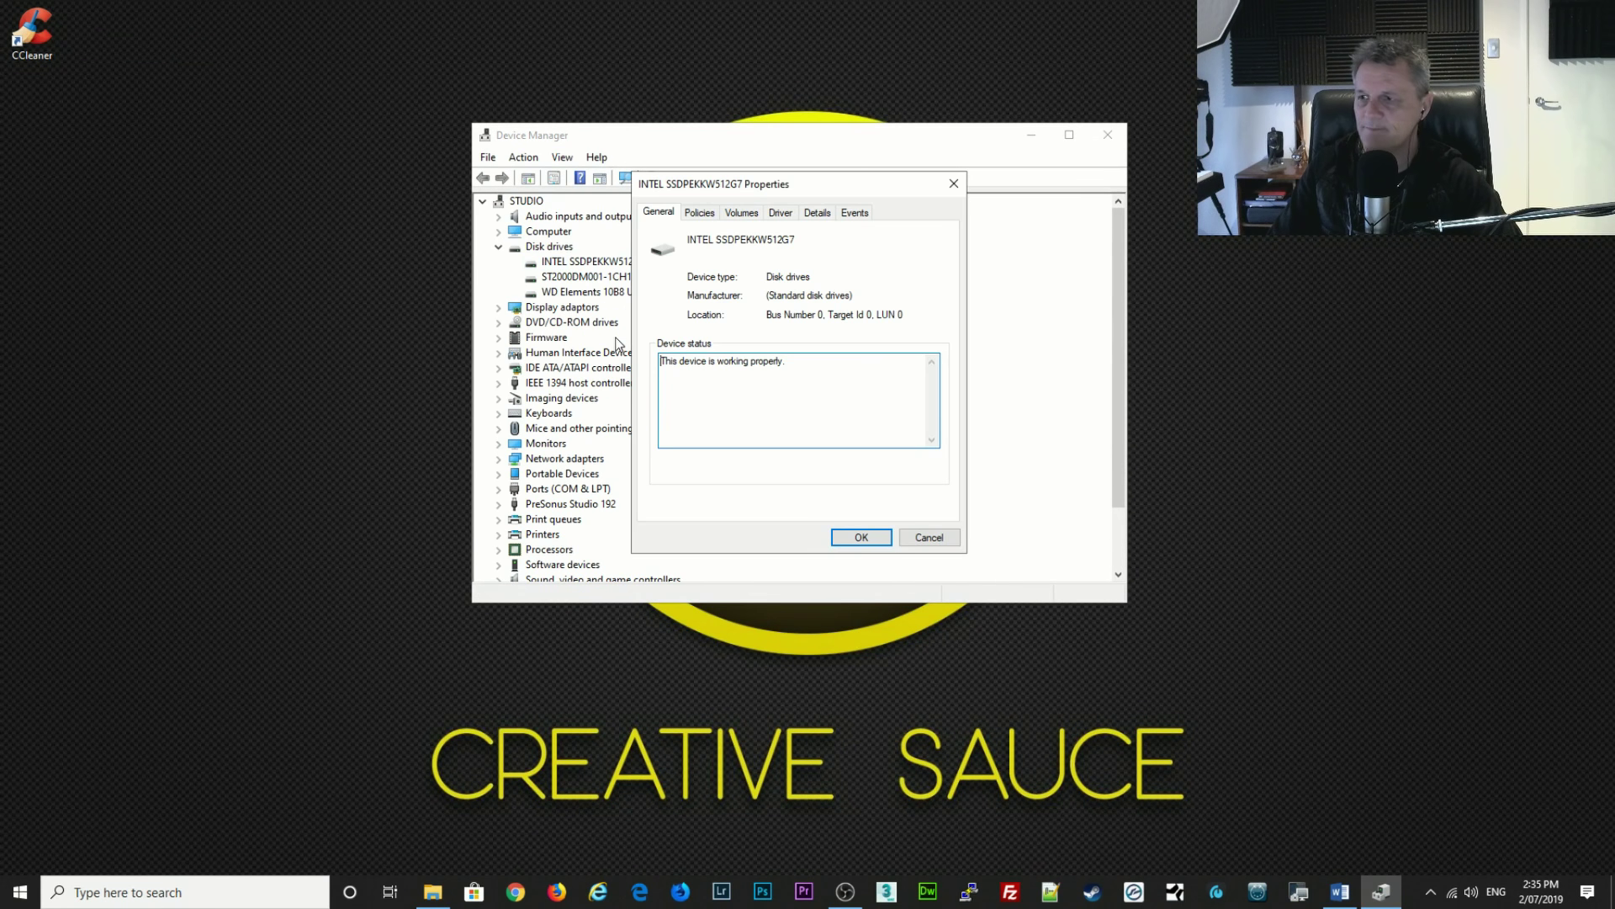
pyautogui.click(699, 216)
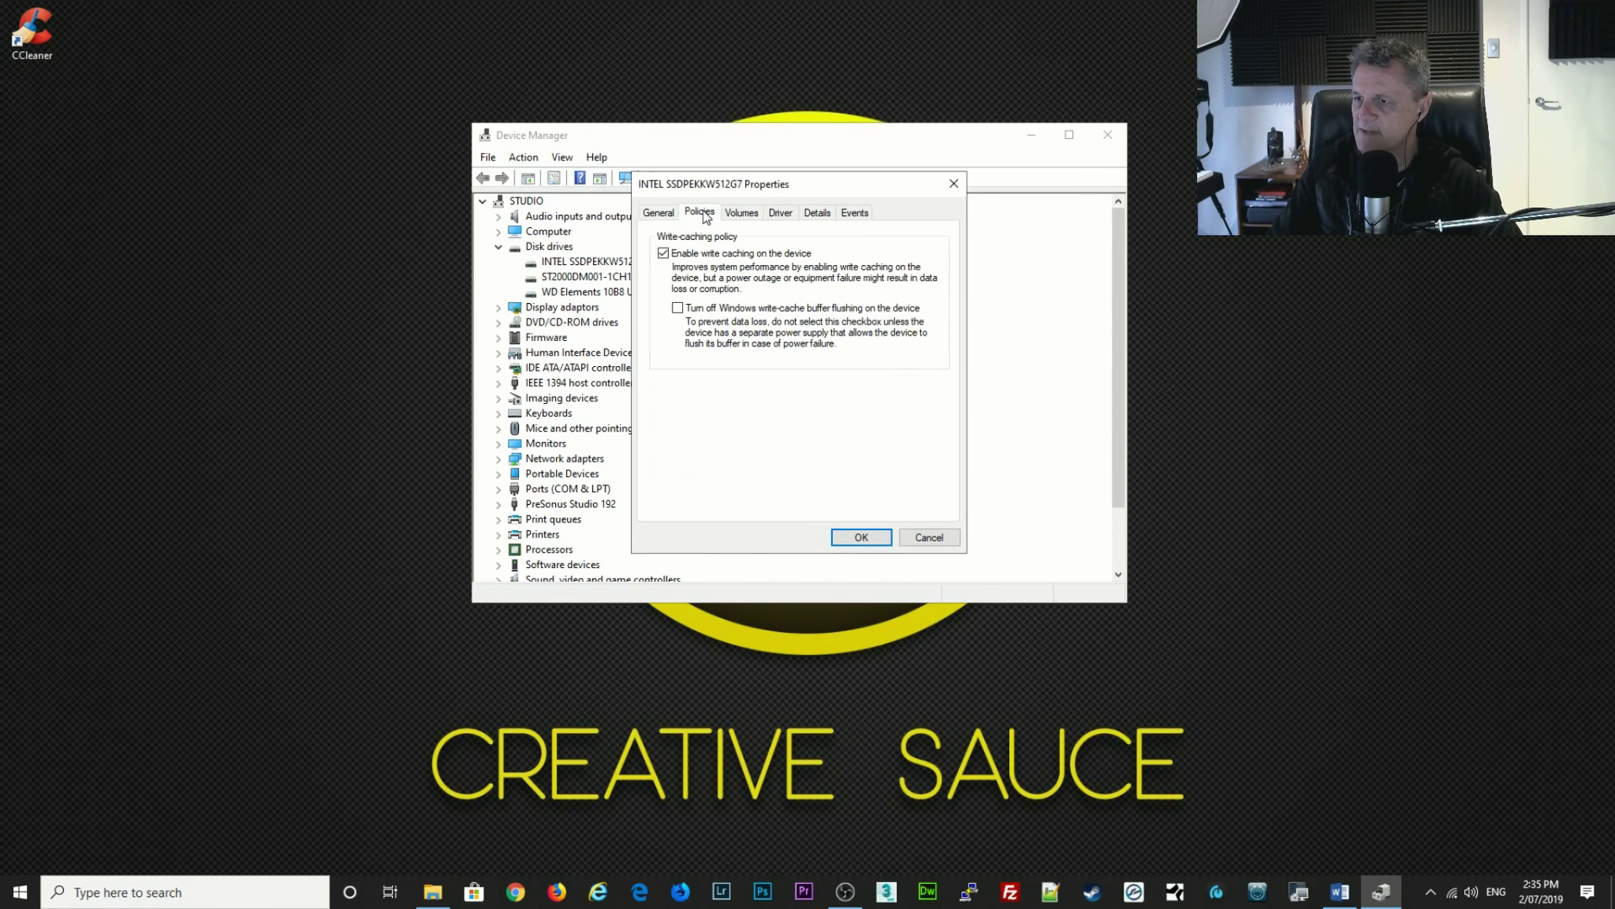